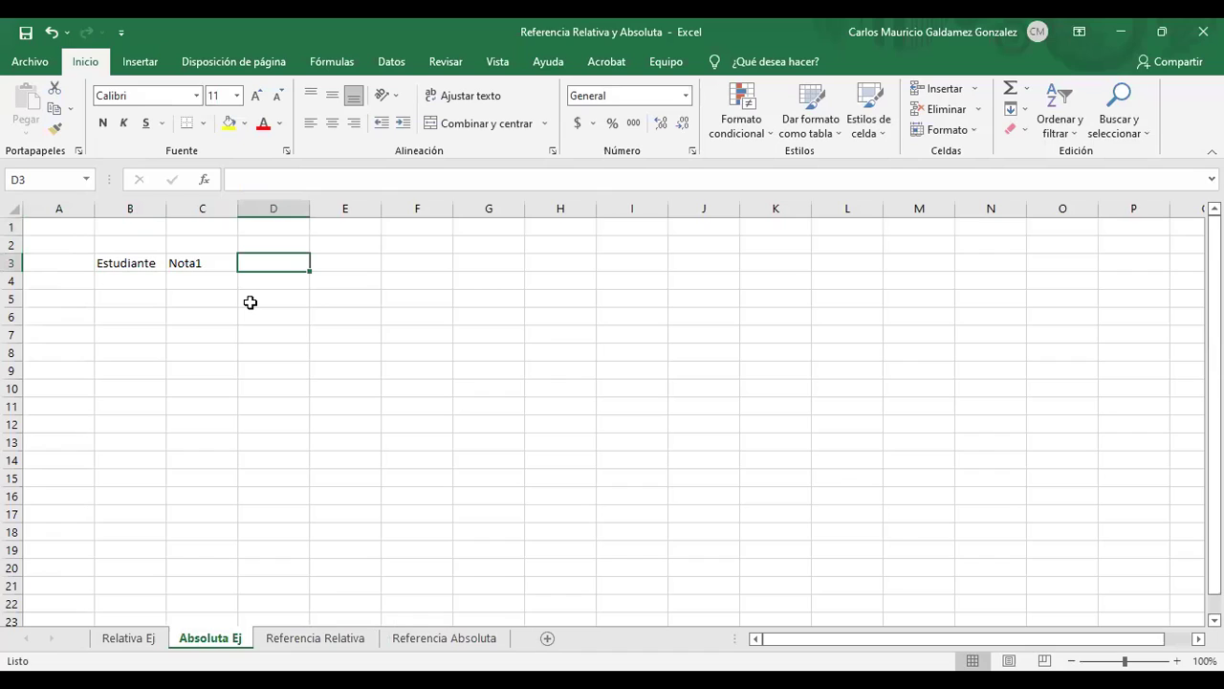
Continue the header row with 35% in D3, Nota2 in E3 and 25% in F3
type("20")
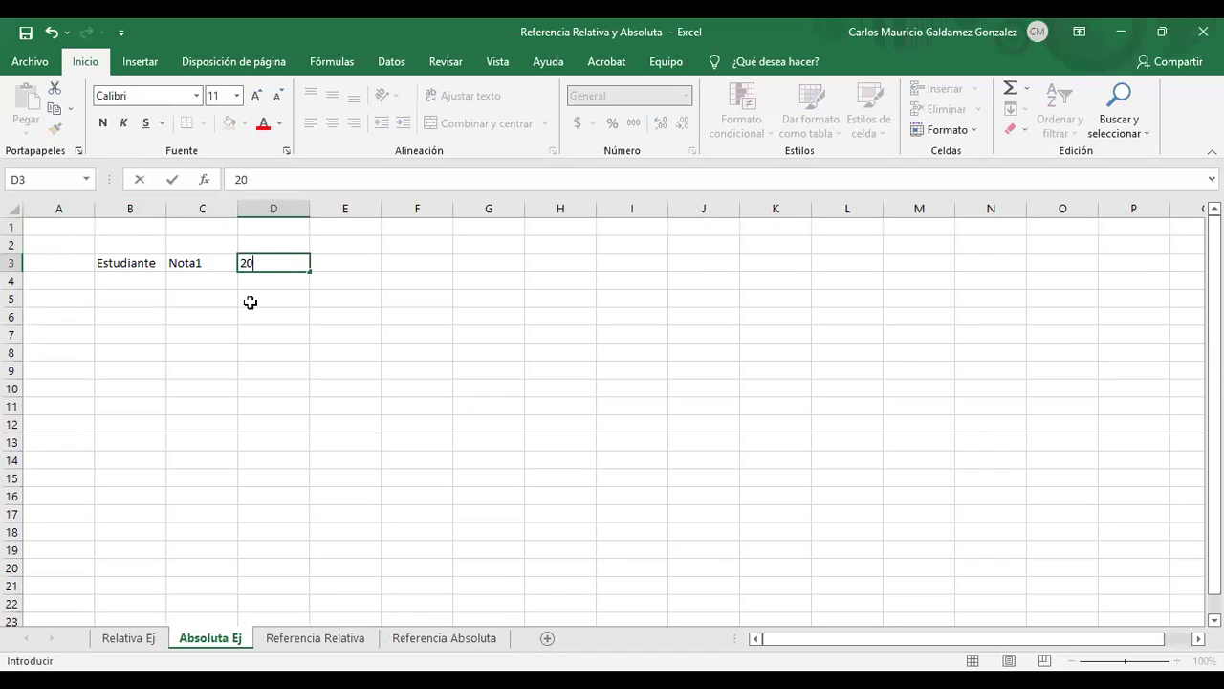
key("BackSpace")
key("BackSpace")
type("35%")
key("Tab")
type("Nota")
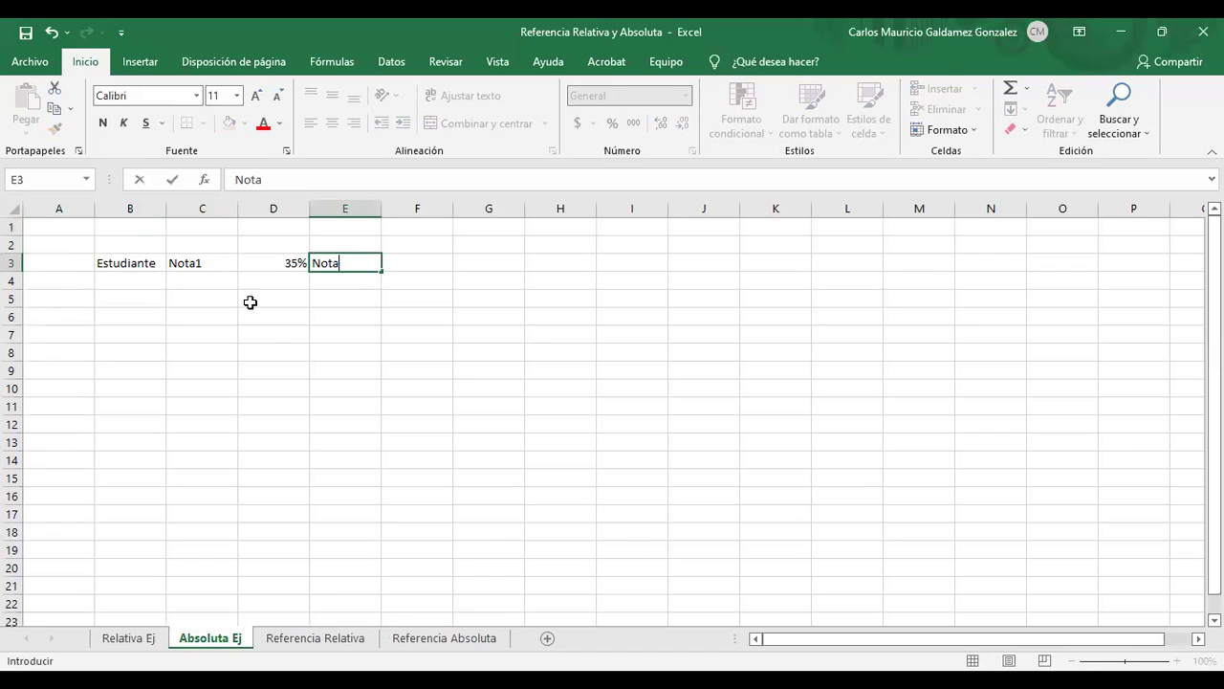
key("Tab")
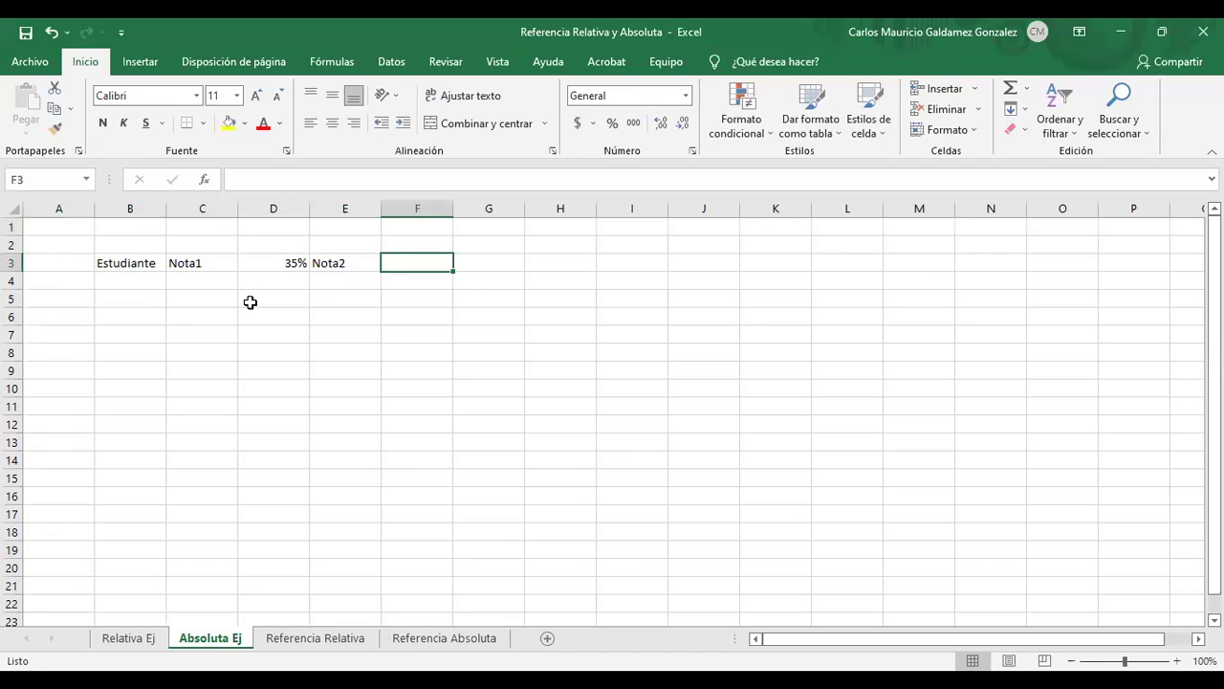
type("25%")
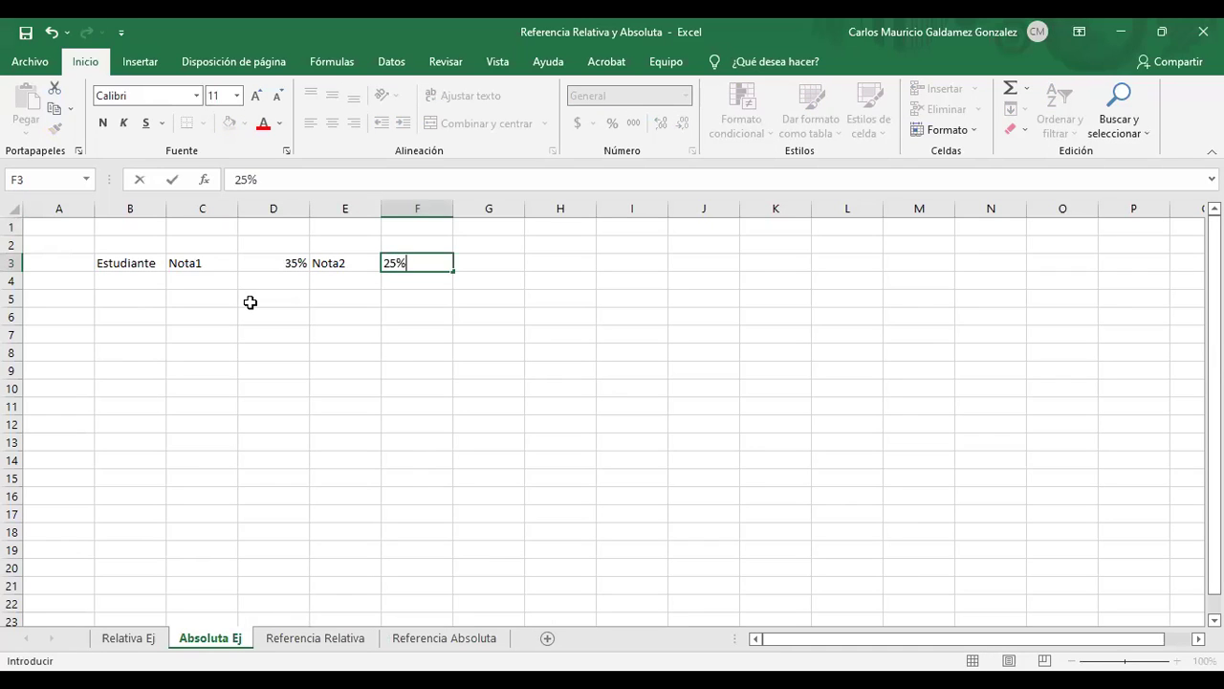
key("Tab")
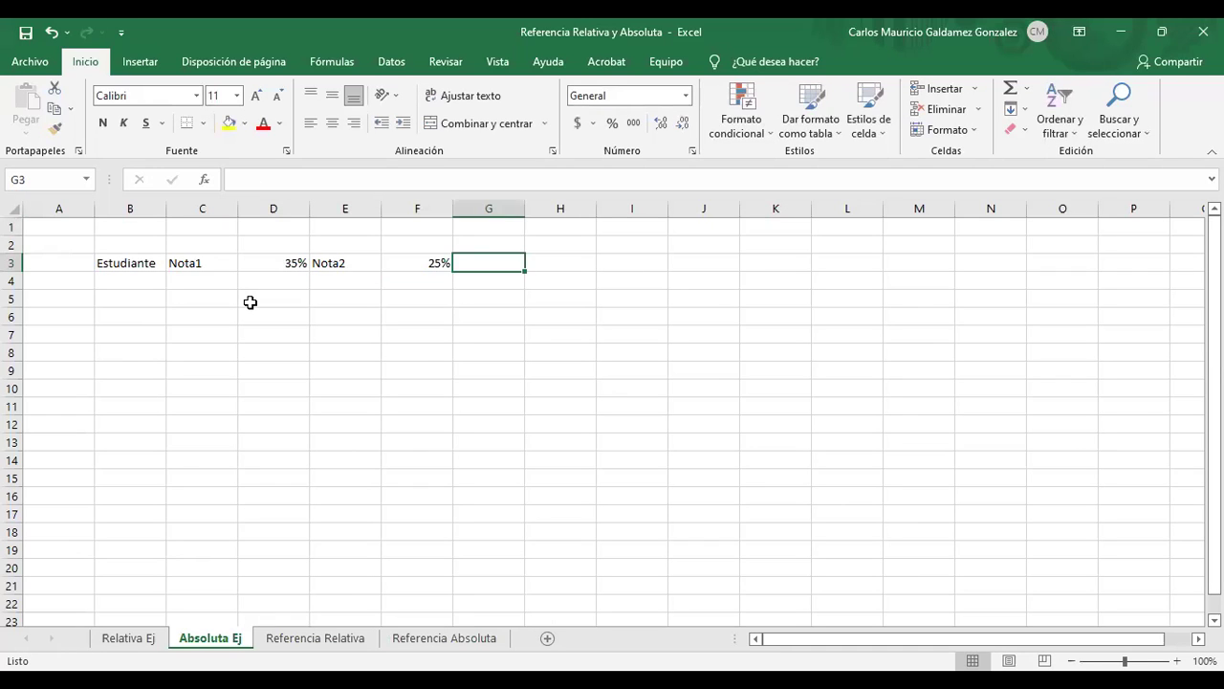
Enter the header Prueba Obj in G3 and its weight of 40% in H3
type("Prueba Obj")
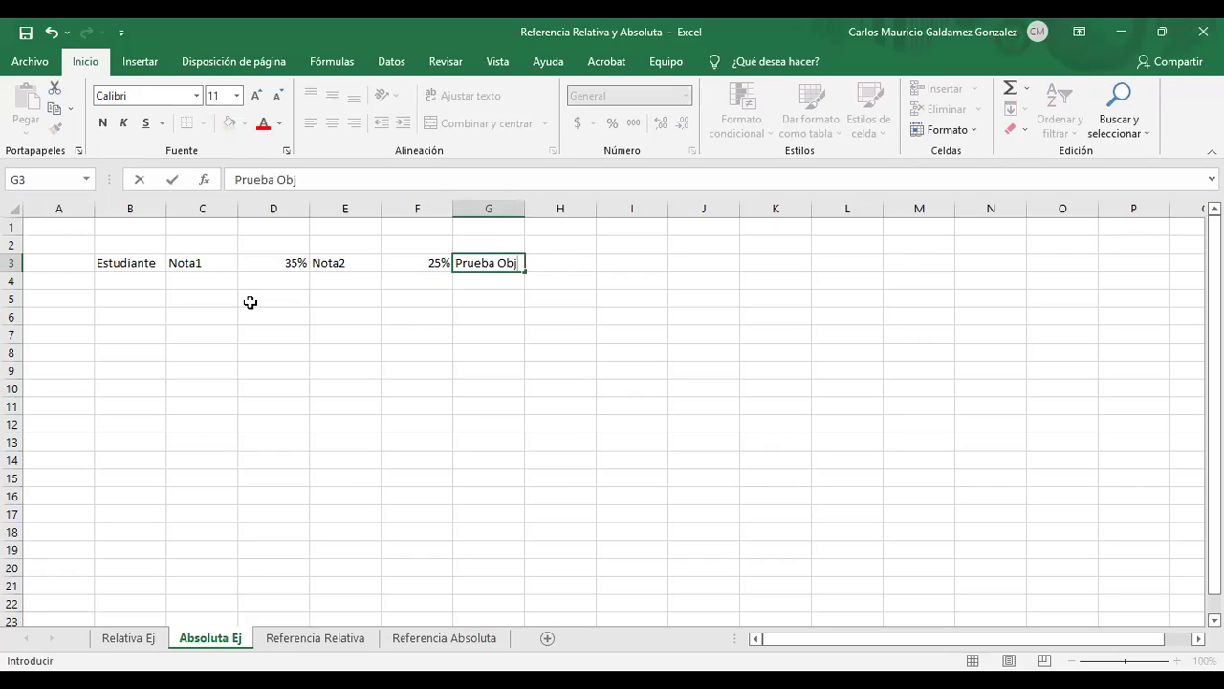
key("Tab")
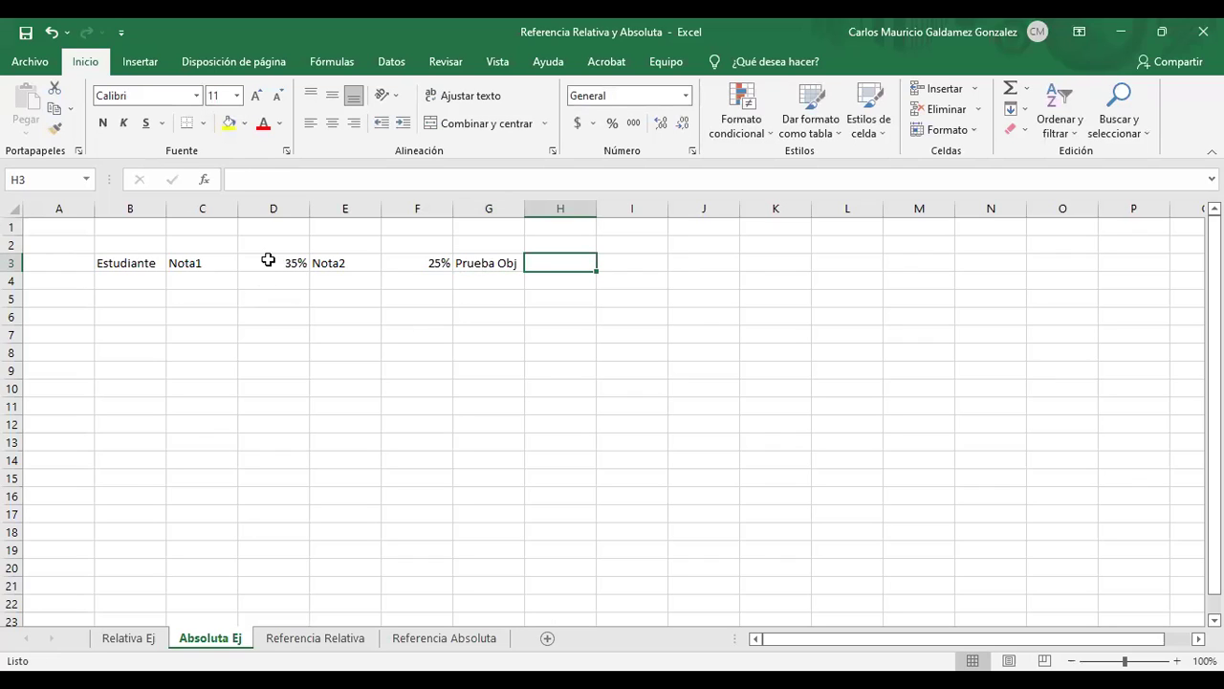
left_click(267, 261)
left_click(428, 262, "ctrl")
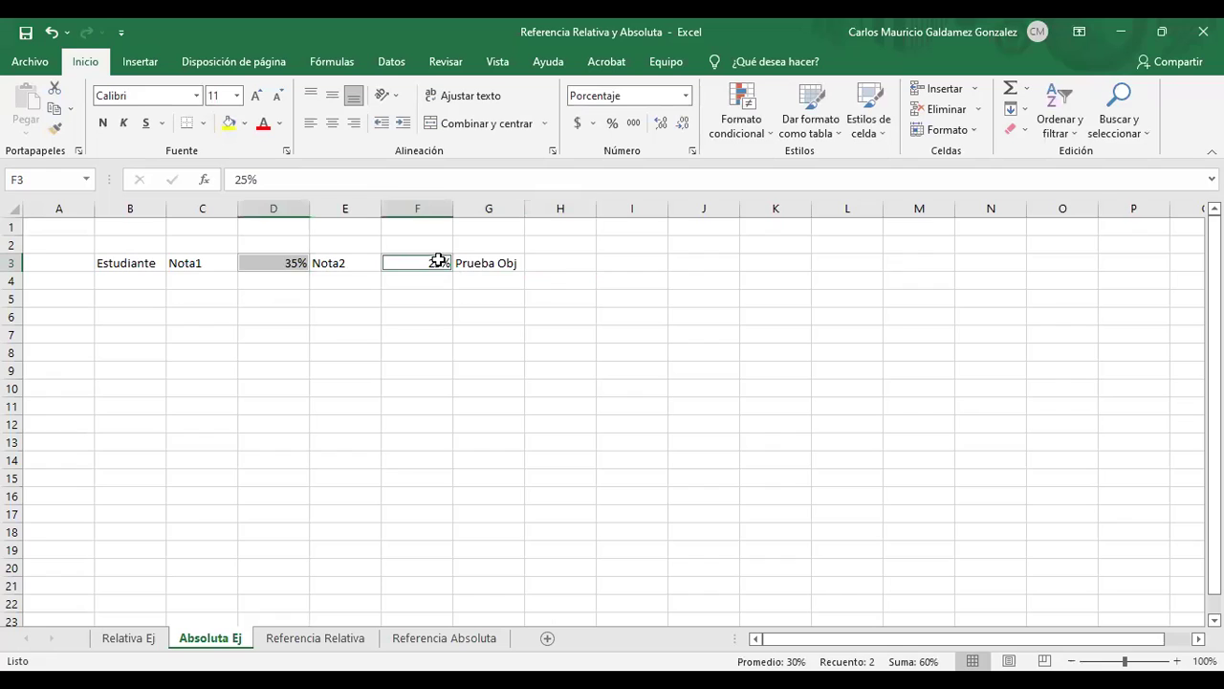
left_click(560, 261)
type("40%")
key("Return")
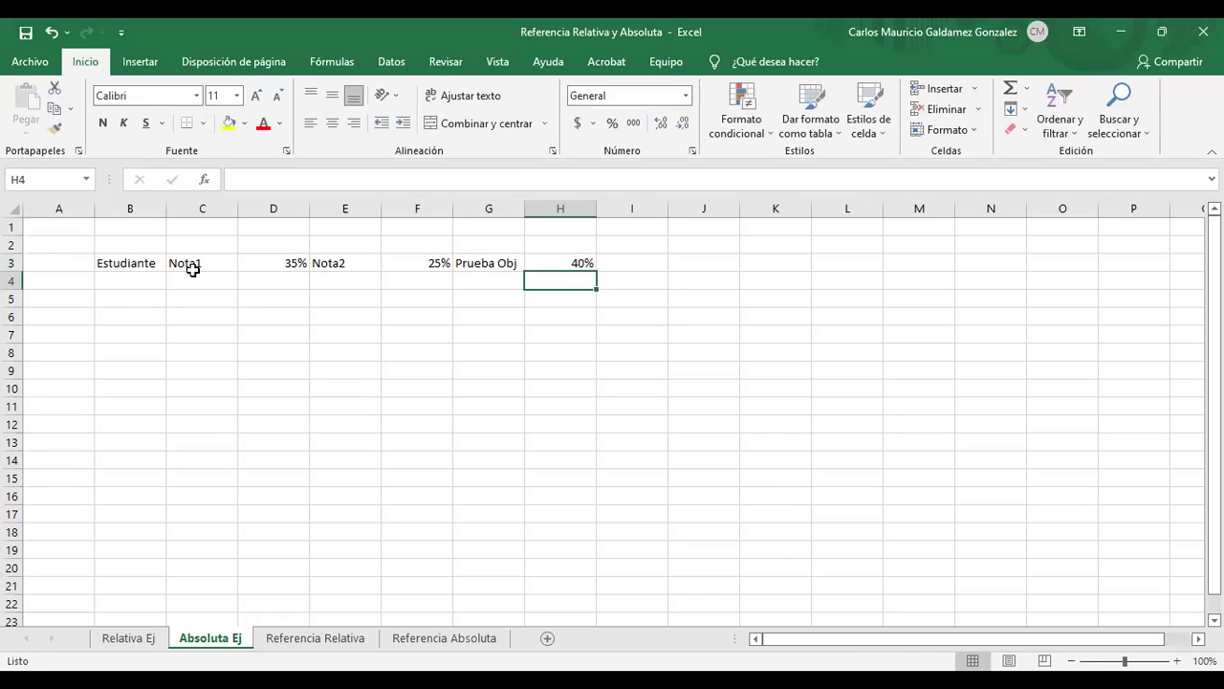
Fill the Estudiante column from B4 to B9 with the six students' first names
left_click(117, 284)
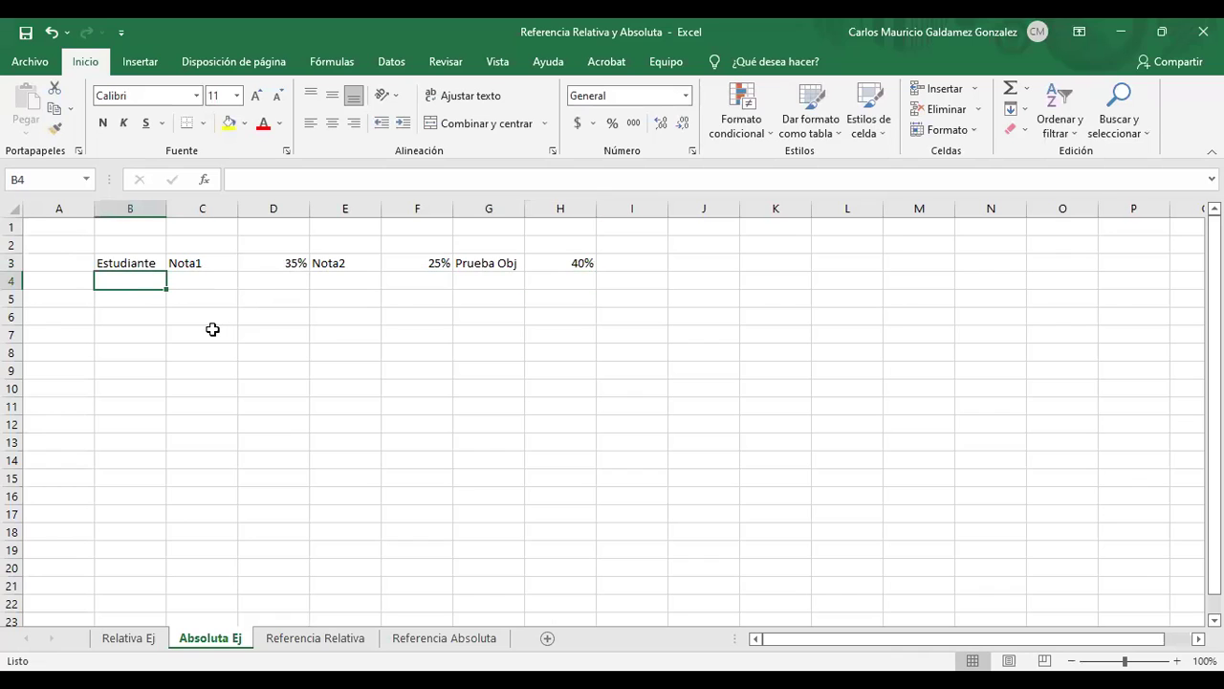
type("Jose")
key("Return")
type("Maria")
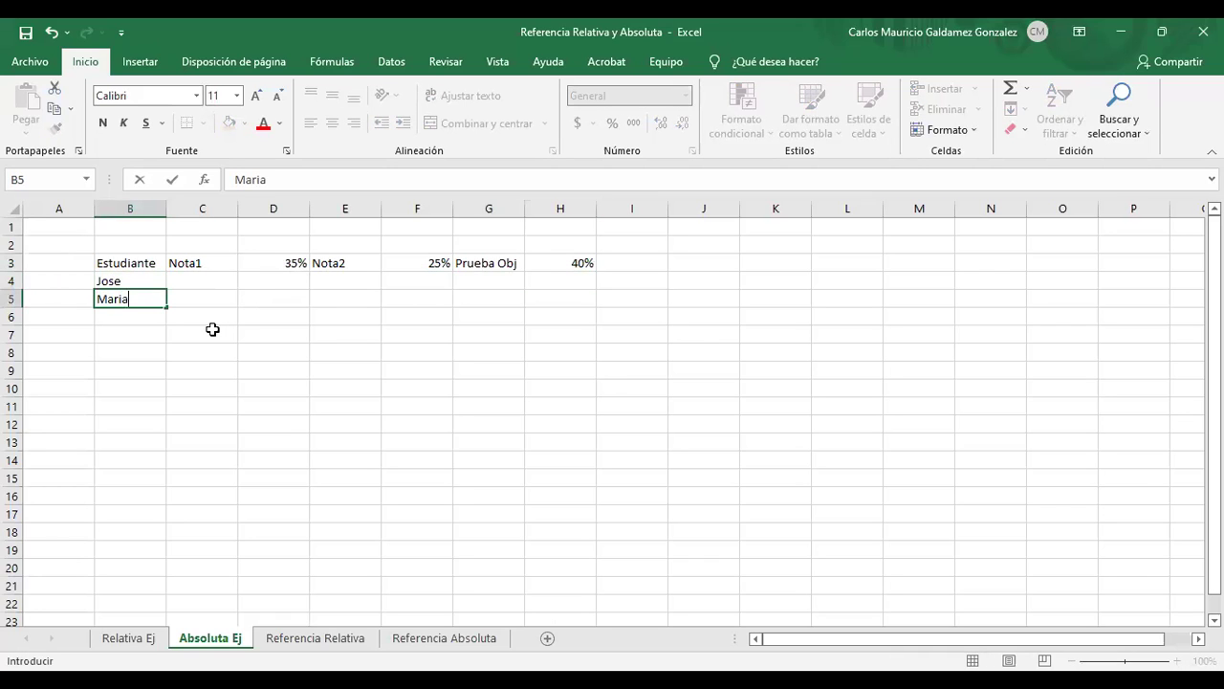
key("Return")
type("Juan")
key("Return")
type("Julia")
key("Return")
type("Pablo")
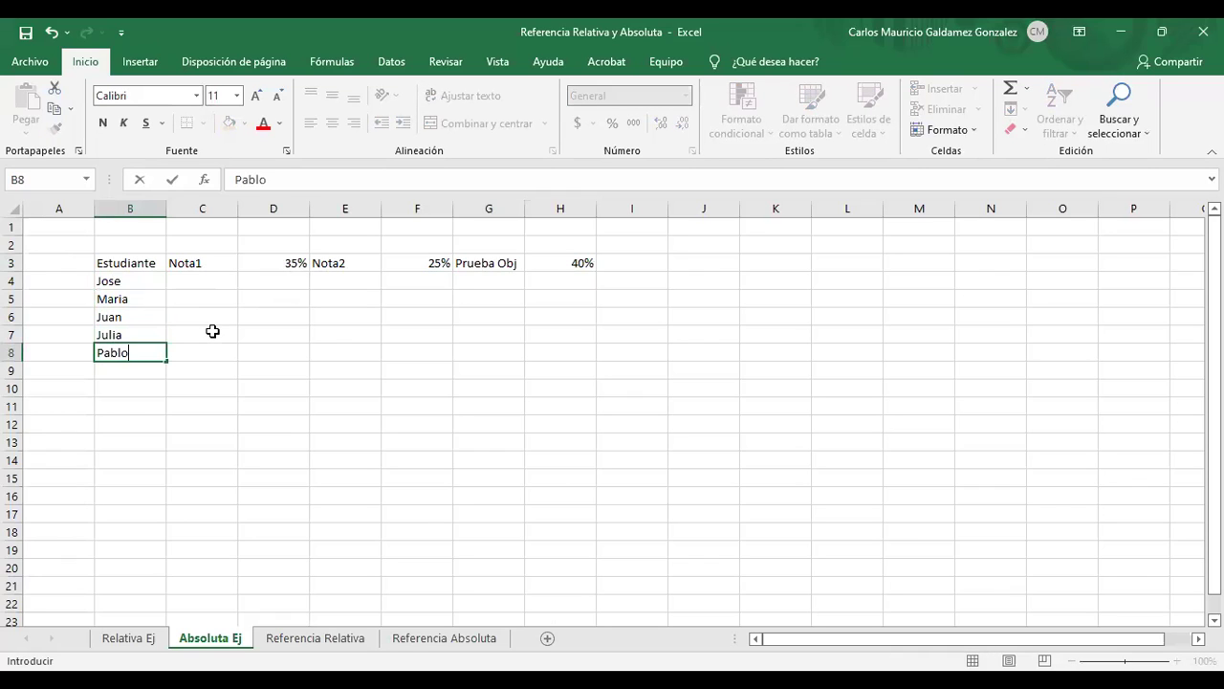
key("Return")
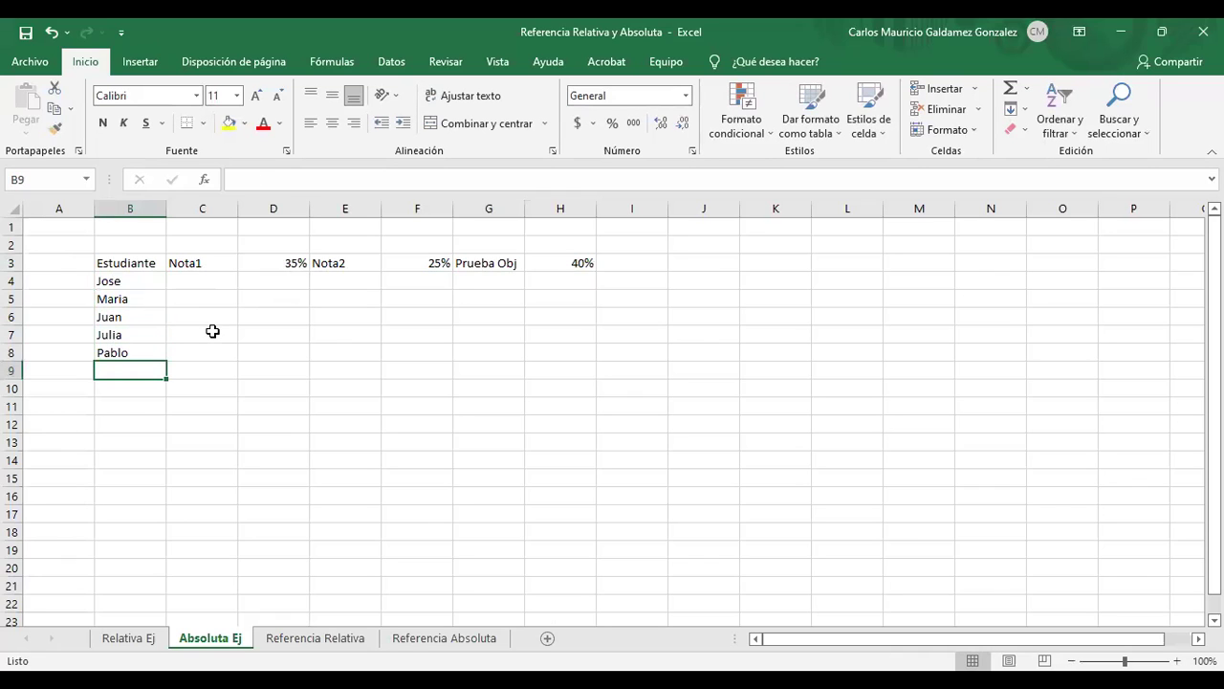
type("Morena")
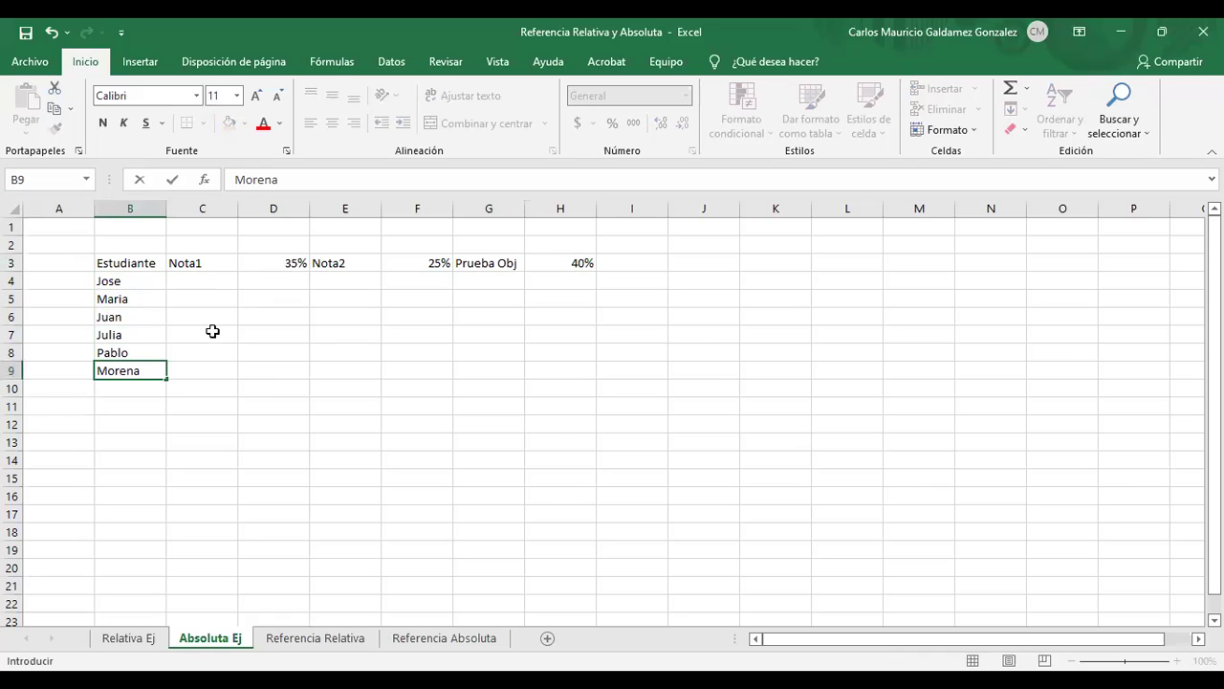
key("Tab")
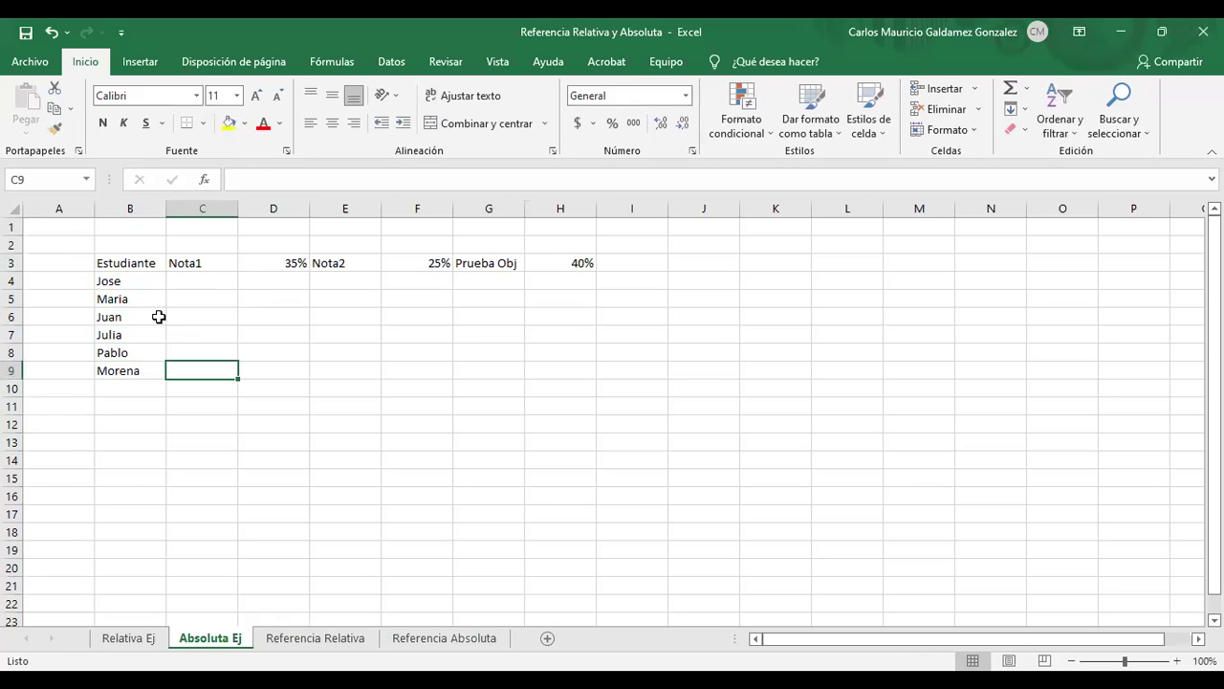
Center the headers in C3:H3 and apply all borders to the table range B3:H9
scroll(320, 331, "up", 1)
scroll(320, 331, "up", 1)
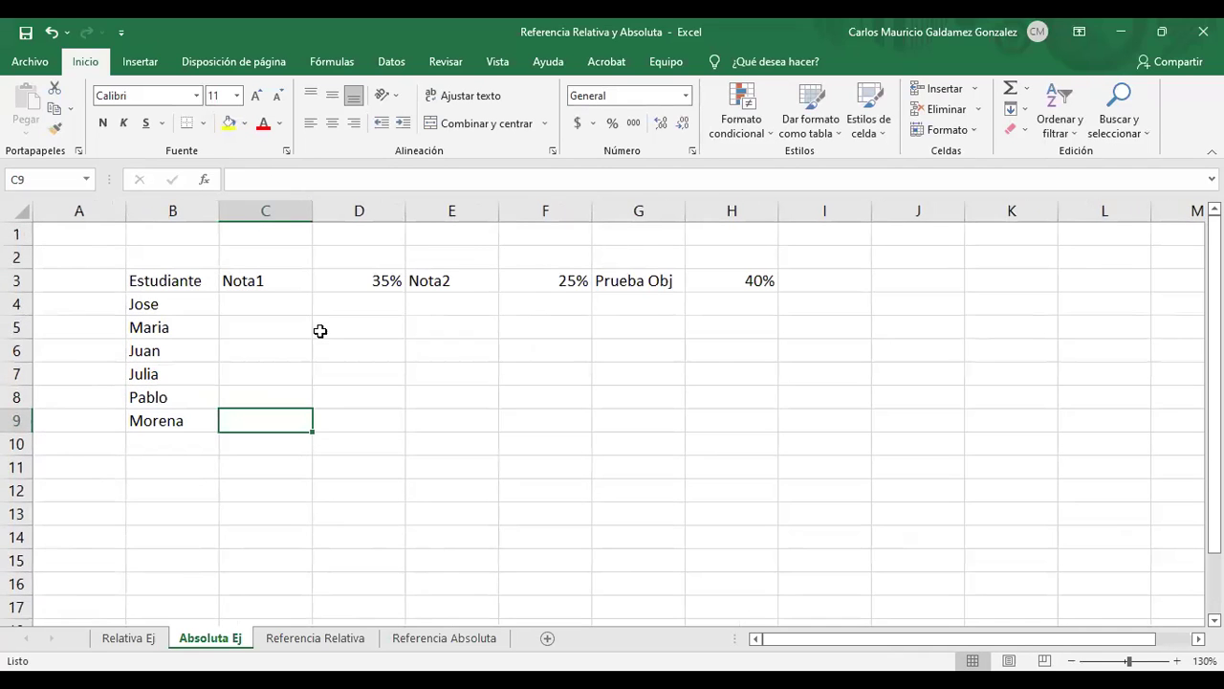
left_click_drag(244, 277, 761, 282)
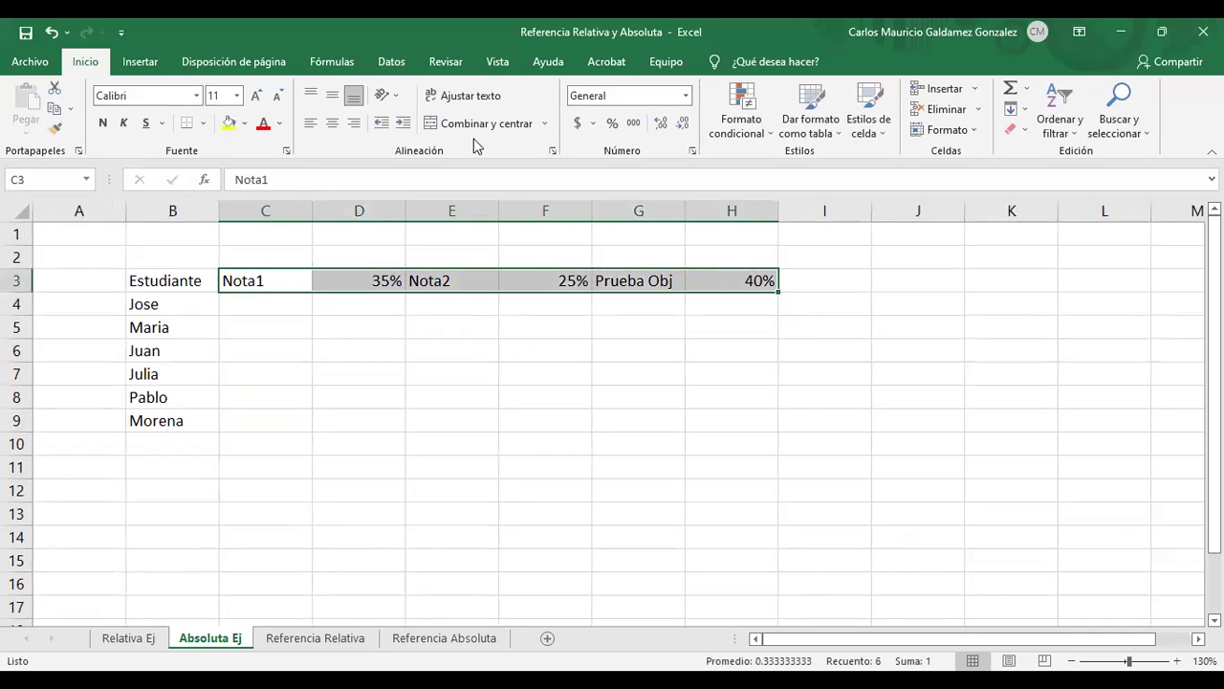
left_click(332, 124)
left_click_drag(134, 281, 730, 410)
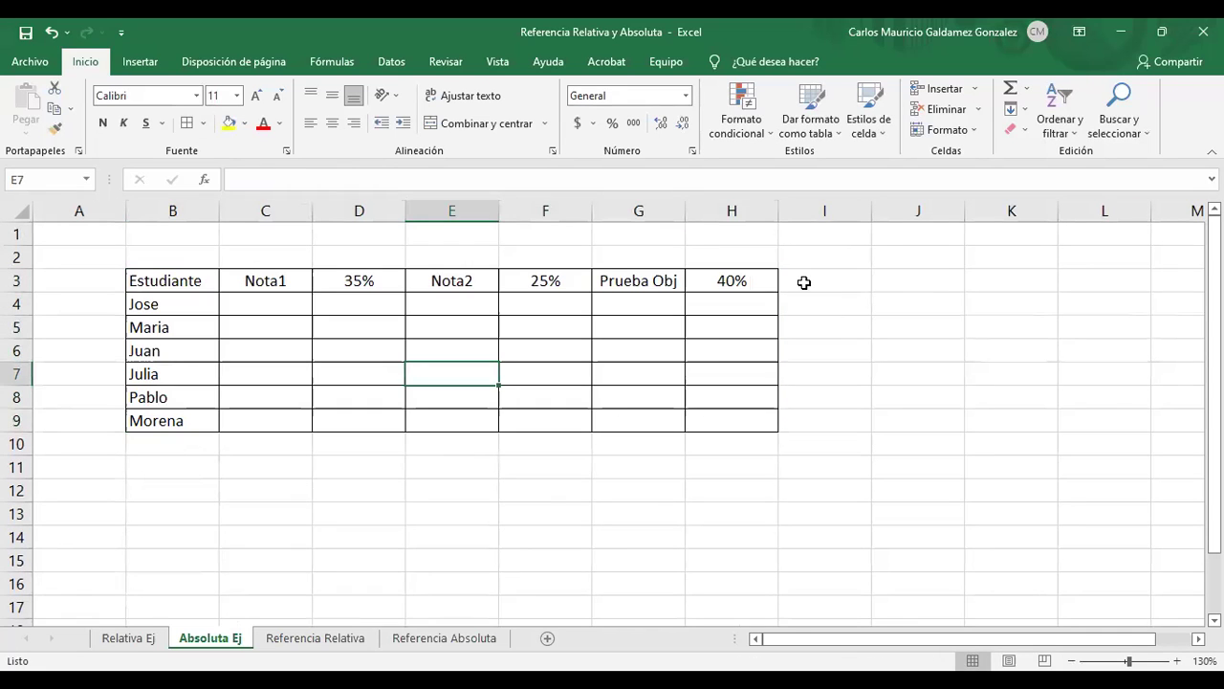
Add a Nota Final header in I3 and extend the table borders over I3:I9
left_click(804, 282)
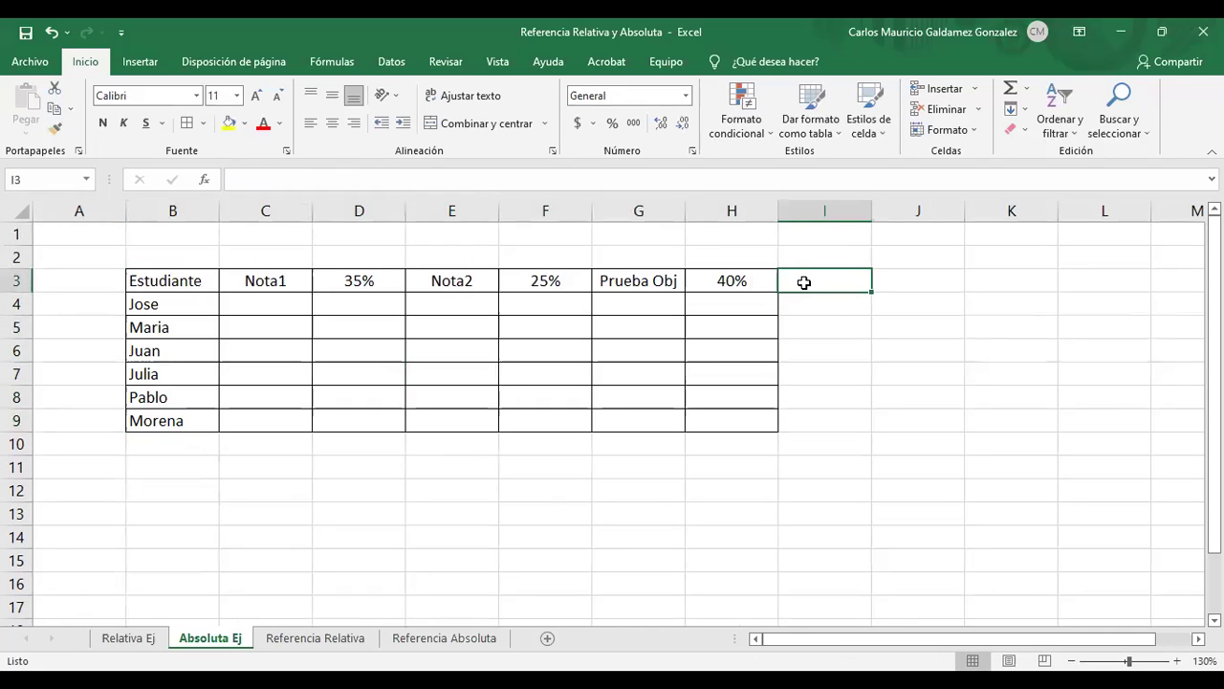
type("Nota Final")
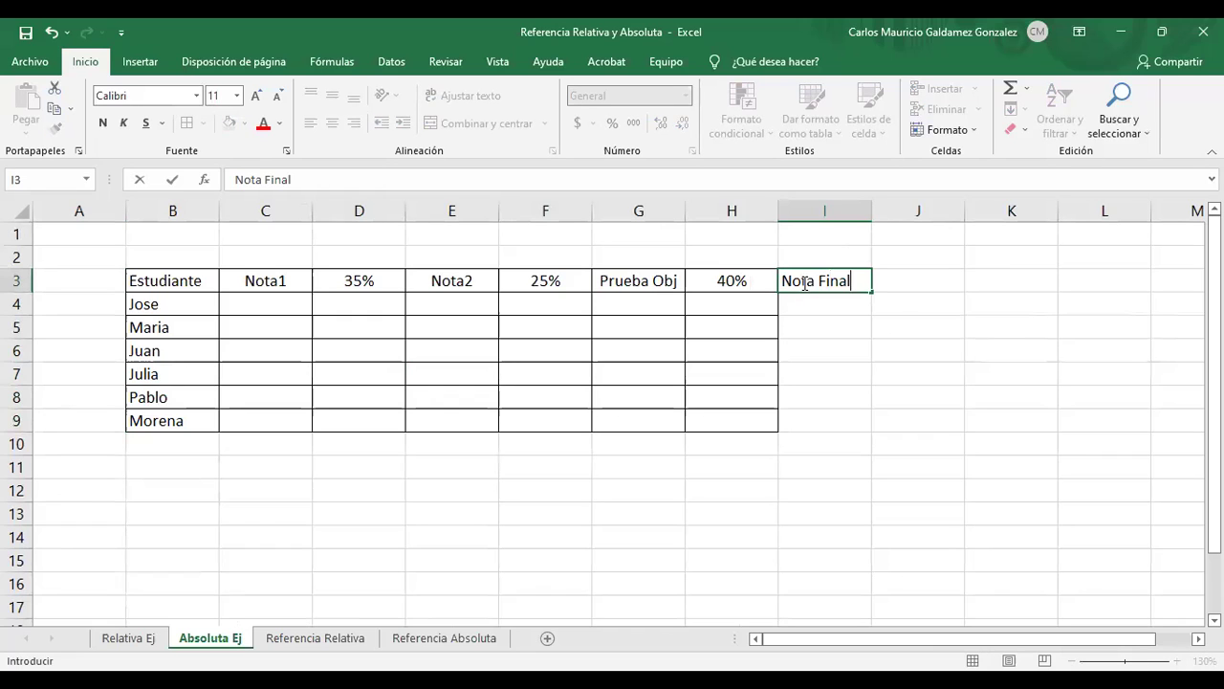
key("Up")
left_click_drag(813, 279, 818, 421)
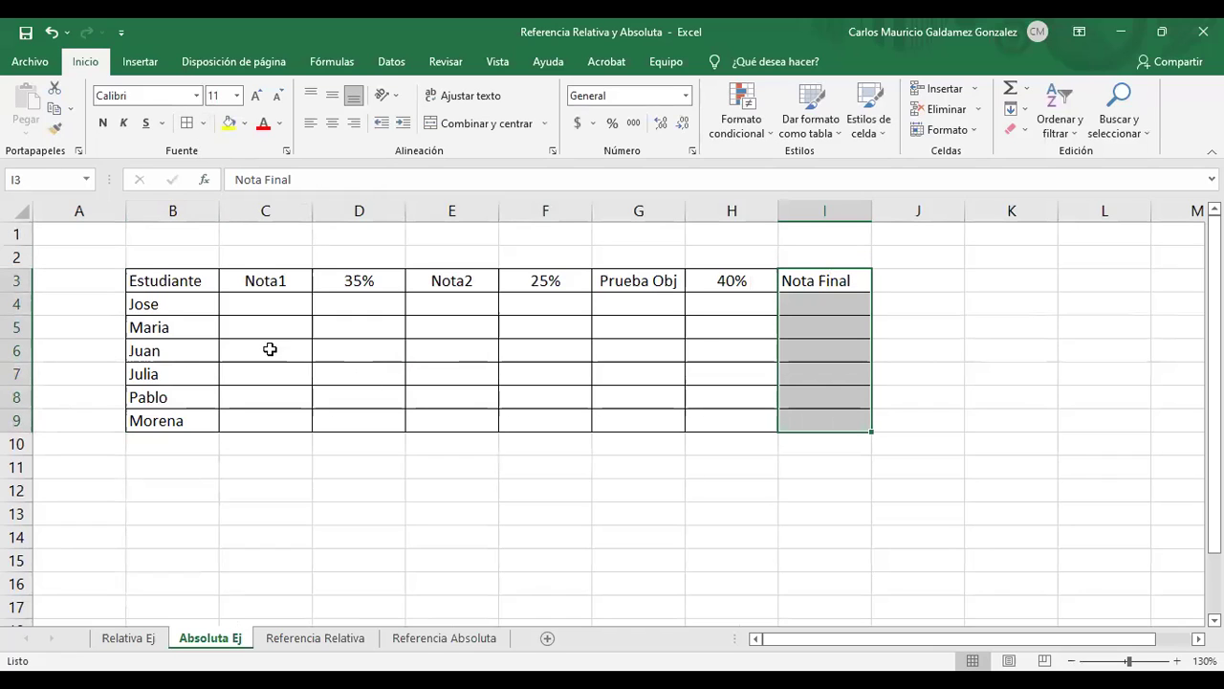
Narrow the empty column A beside the grade table
left_click_drag(122, 218, 69, 218)
left_click(412, 484)
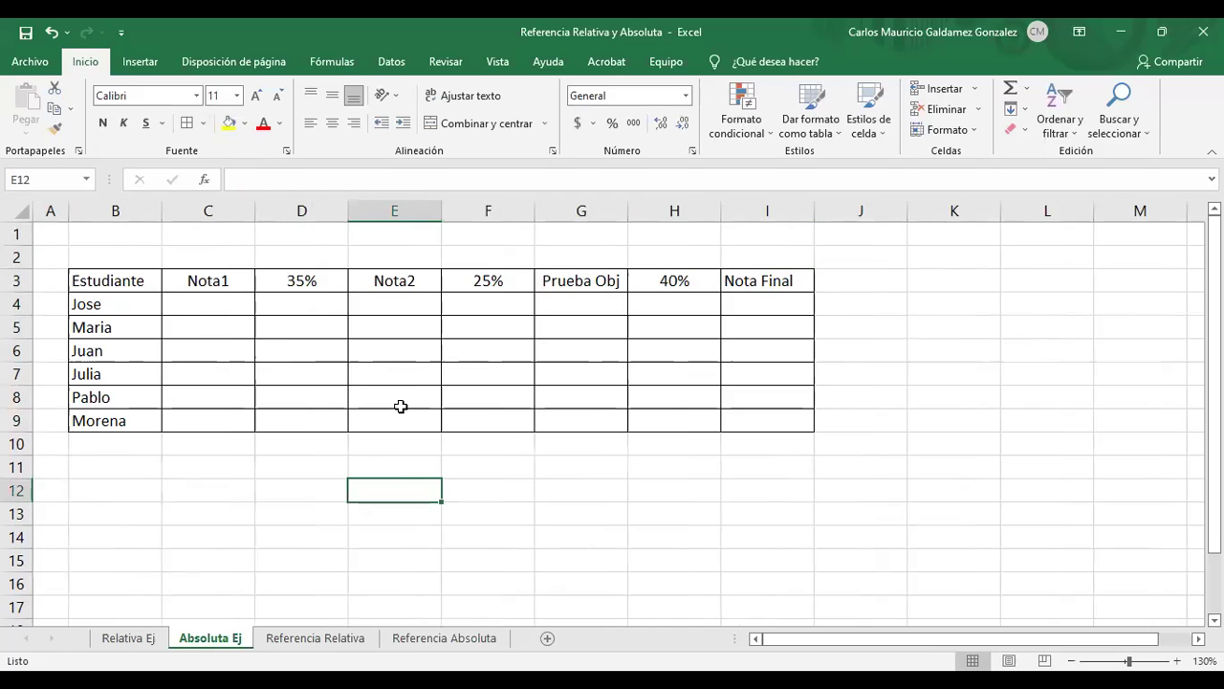
scroll(398, 405, "up", 1)
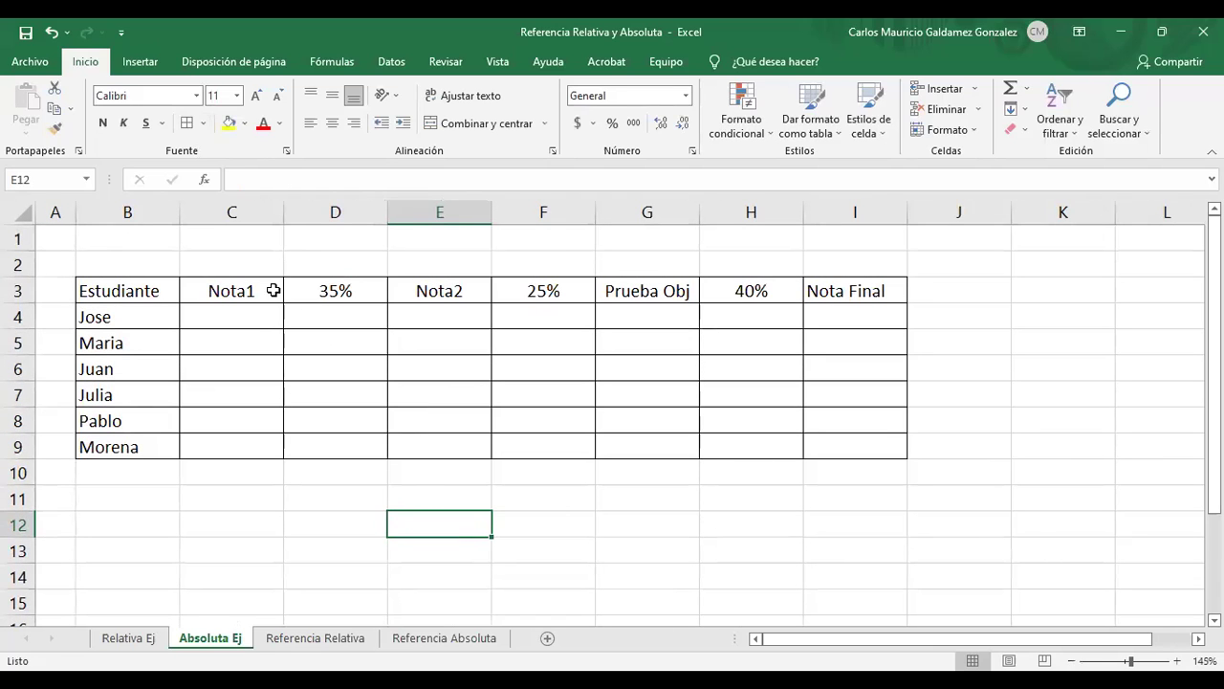
Enter the Nota1 grades 6, 8, 9, 7.5, 4.5 and 7.8 in C4:C9
left_click(256, 319)
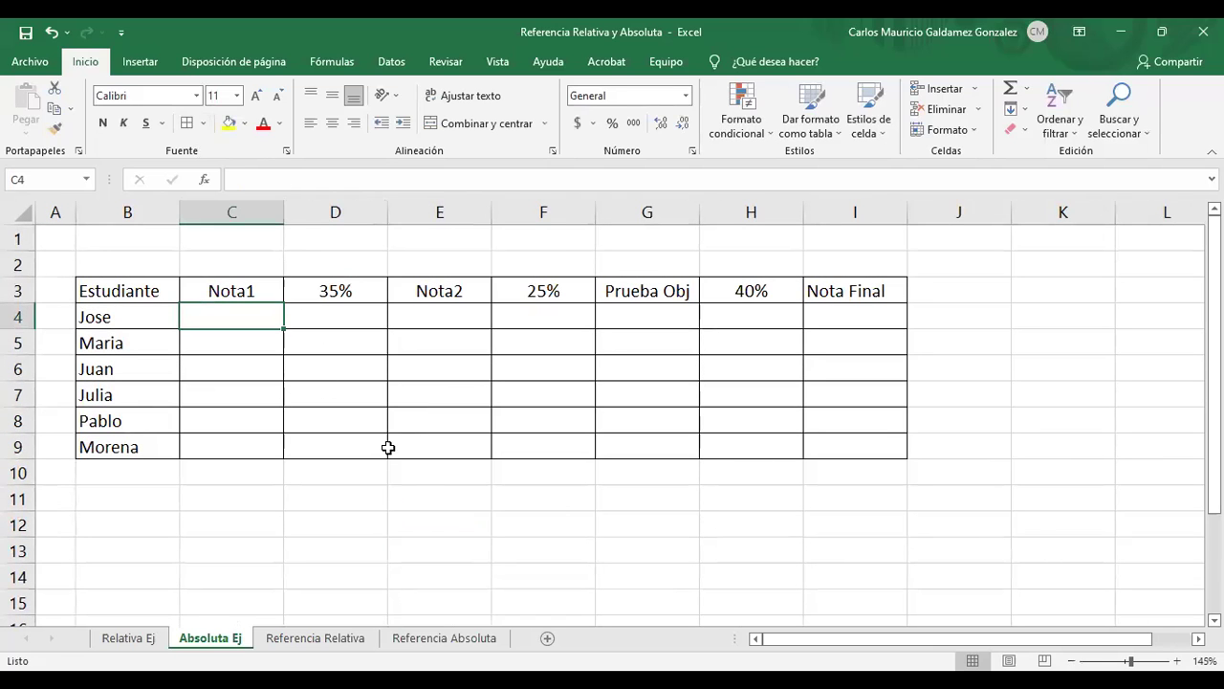
type("6")
key("Return")
type("8")
key("Return")
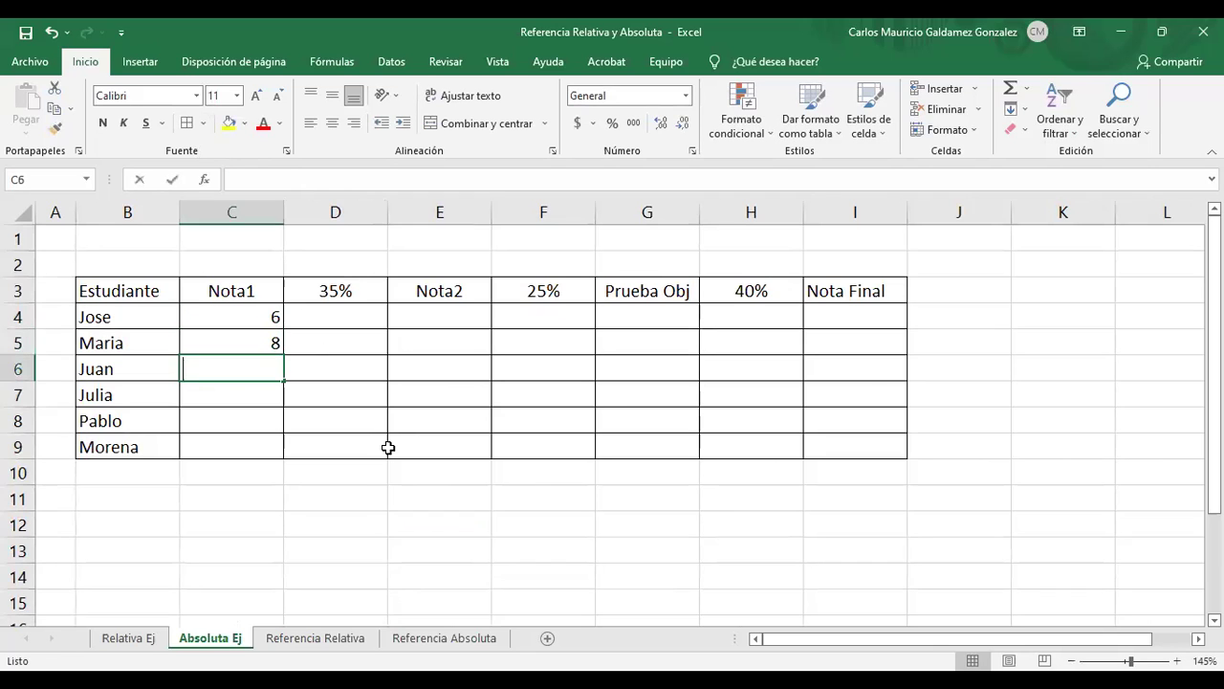
type("9")
key("Return")
type("7.5")
key("Return")
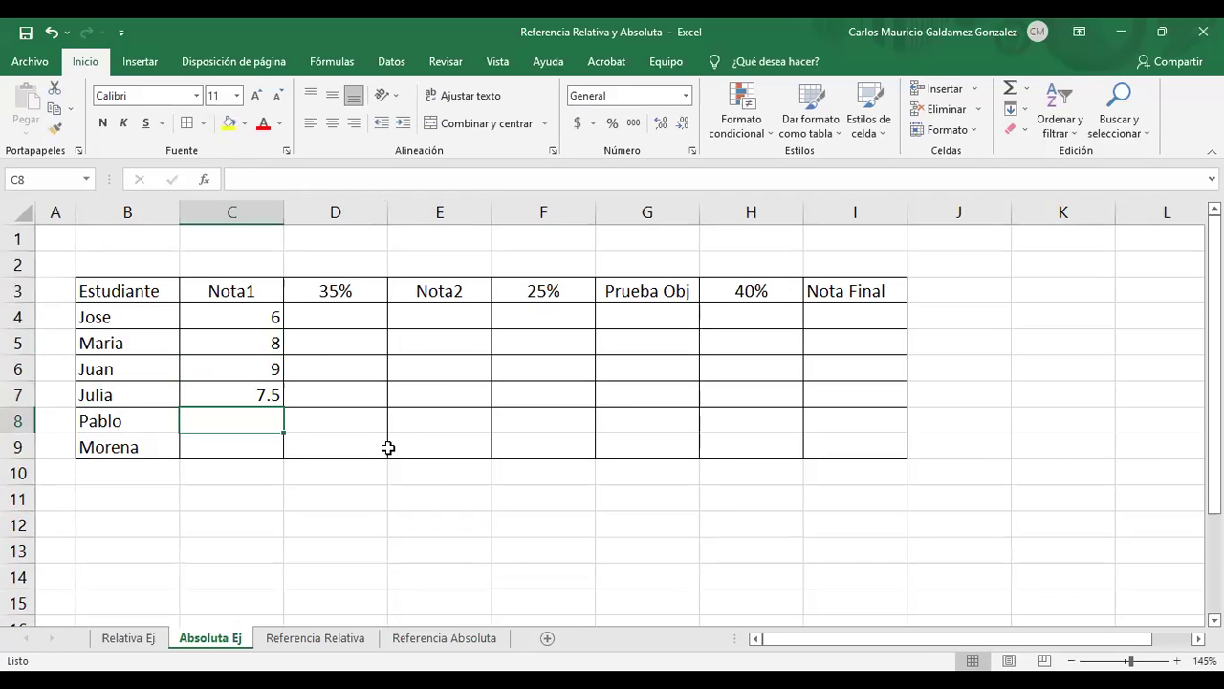
type("4.5")
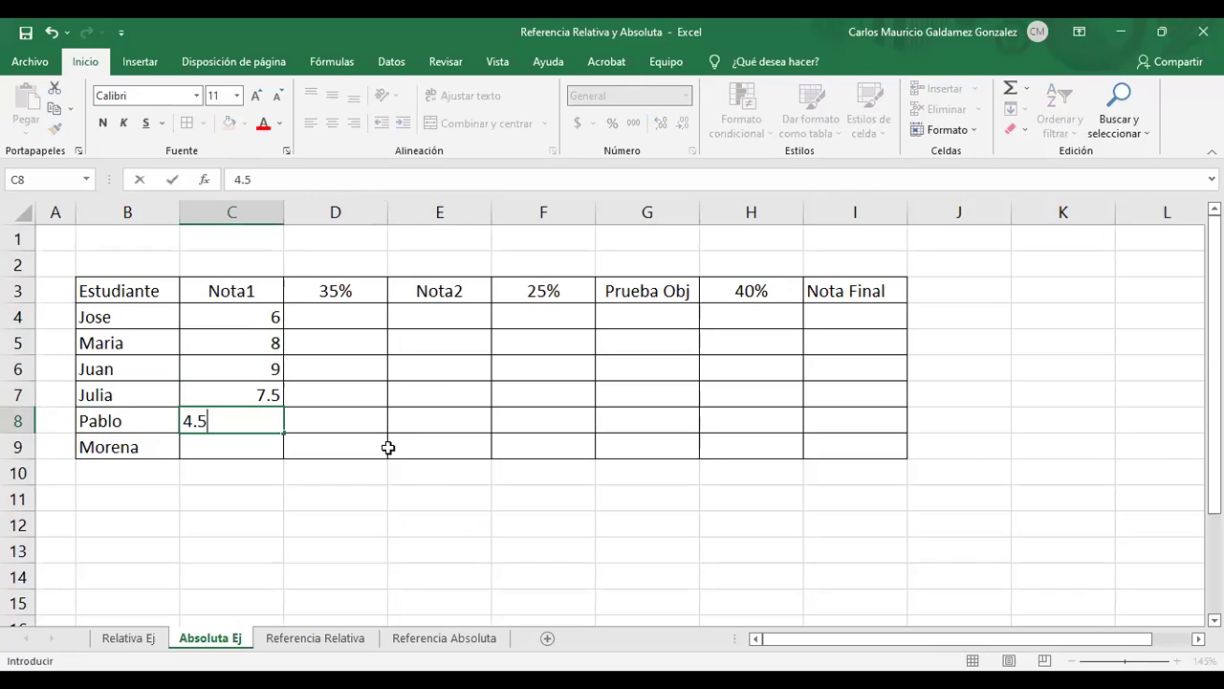
key("Return")
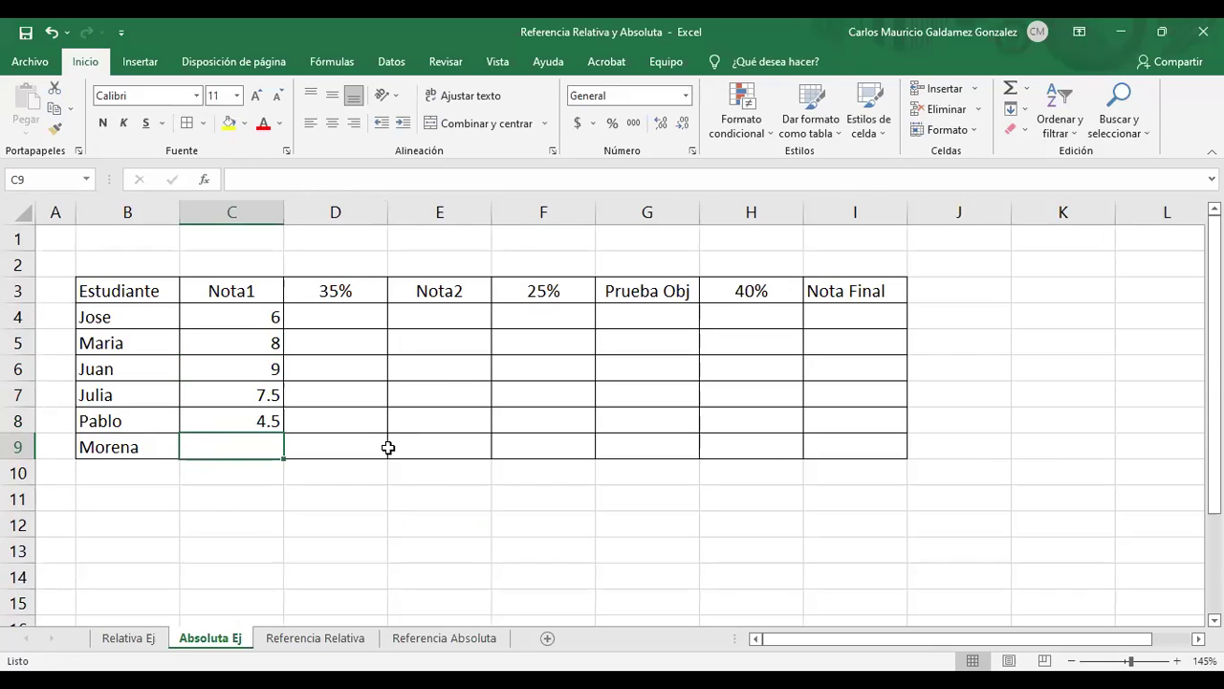
type("7.8")
key("Right")
Copy the Nota1 grades in C6:C8 into the Nota2 column at E4:E6
key("Right")
key("Up")
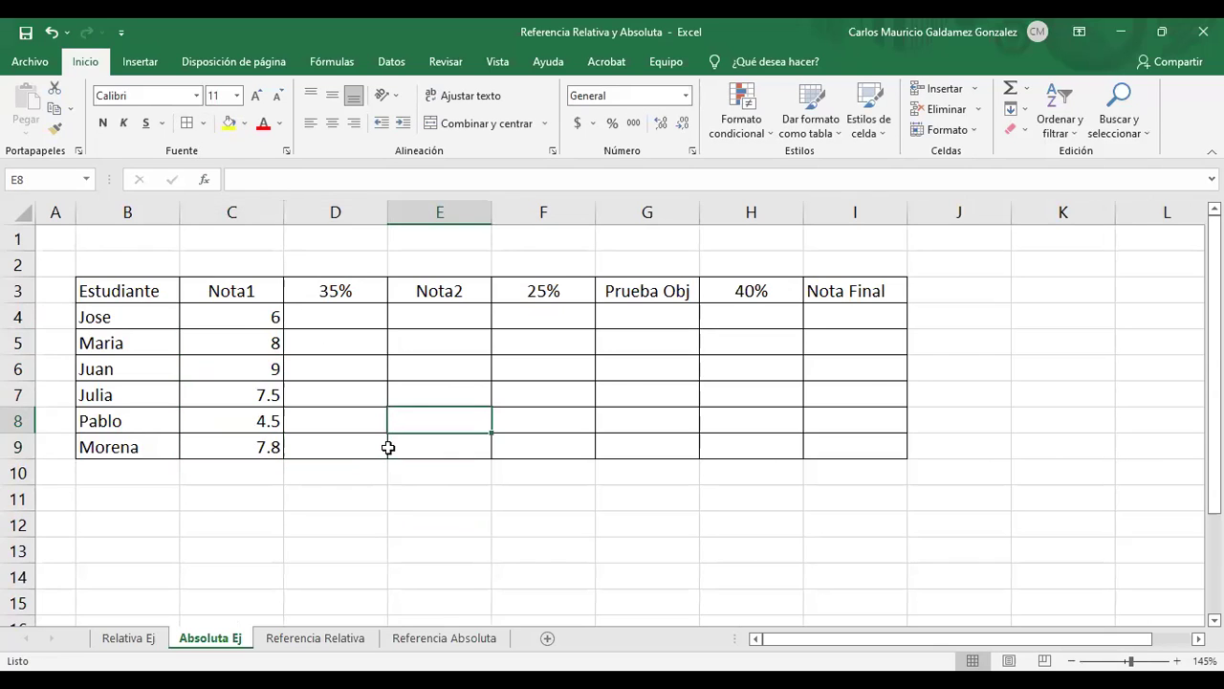
key("Up")
key("Up")
key("Up")
left_click_drag(234, 368, 235, 419)
key("ctrl+c")
left_click(423, 316)
key("ctrl+v")
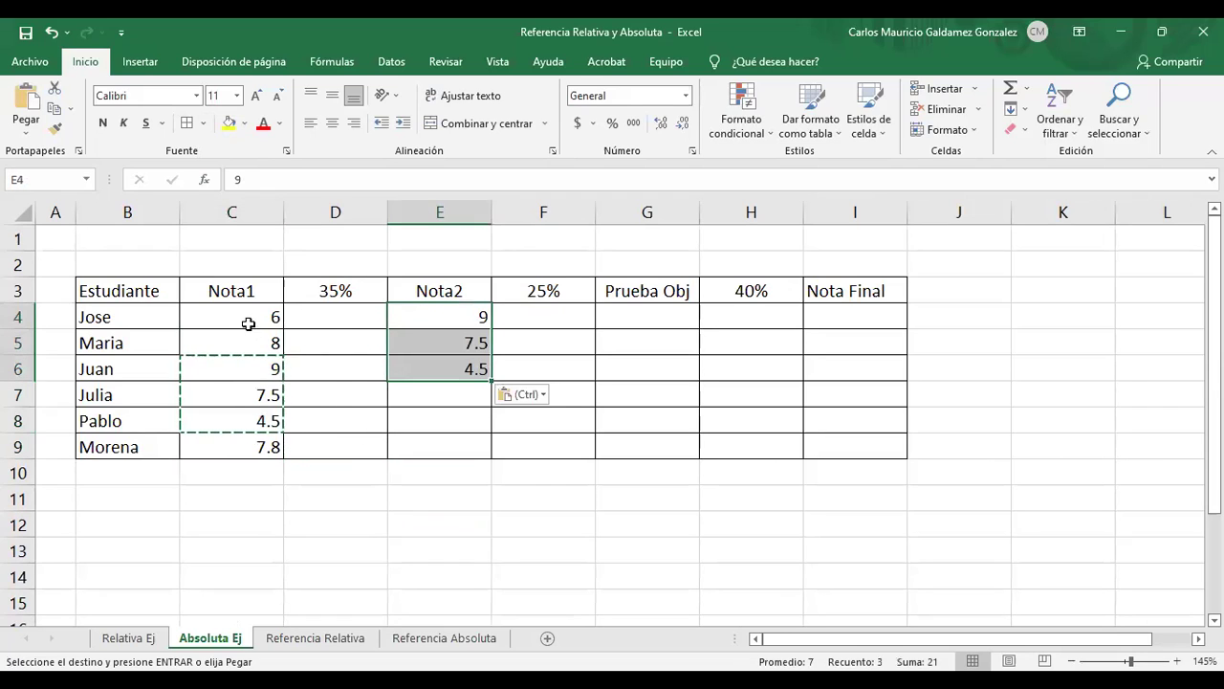
Copy the first two Nota1 grades, C4:C5, into the Nota2 cells E7:E8
left_click_drag(249, 319, 248, 339)
key("ctrl+c")
left_click(420, 397)
key("ctrl+v")
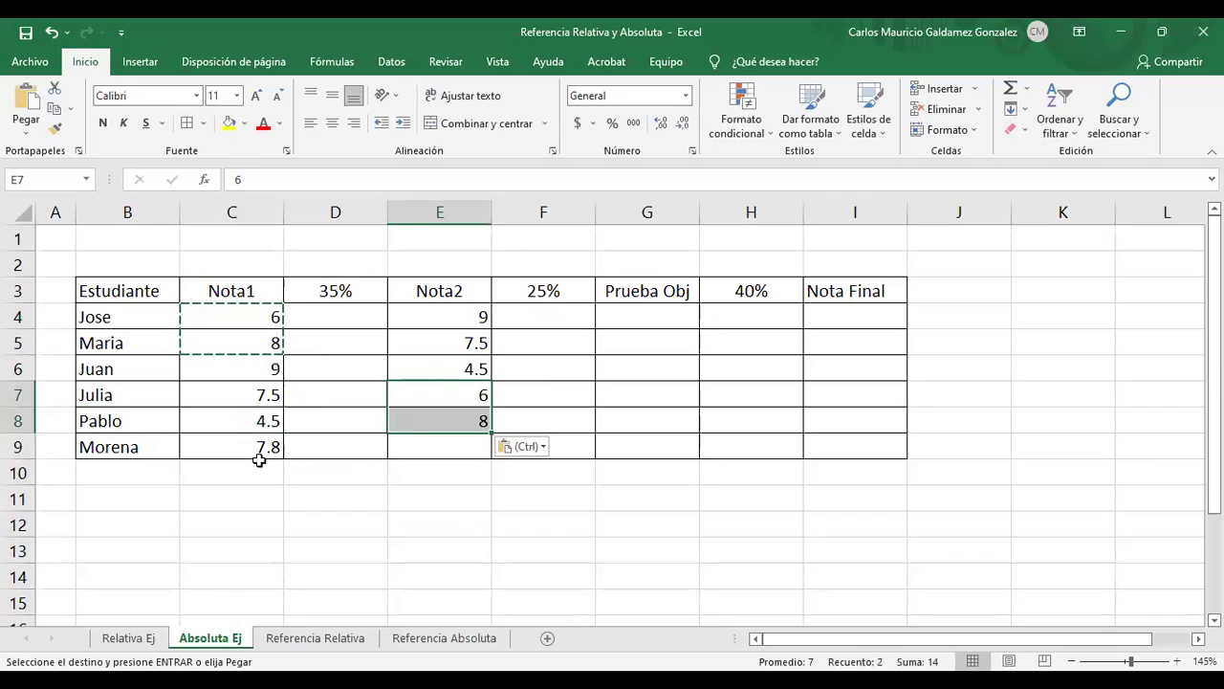
Complete the Nota2 column by copying the grade in C6 into E9
left_click(258, 448)
key("ctrl+c")
left_click(236, 369)
key("ctrl+c")
left_click(456, 446)
key("ctrl+v")
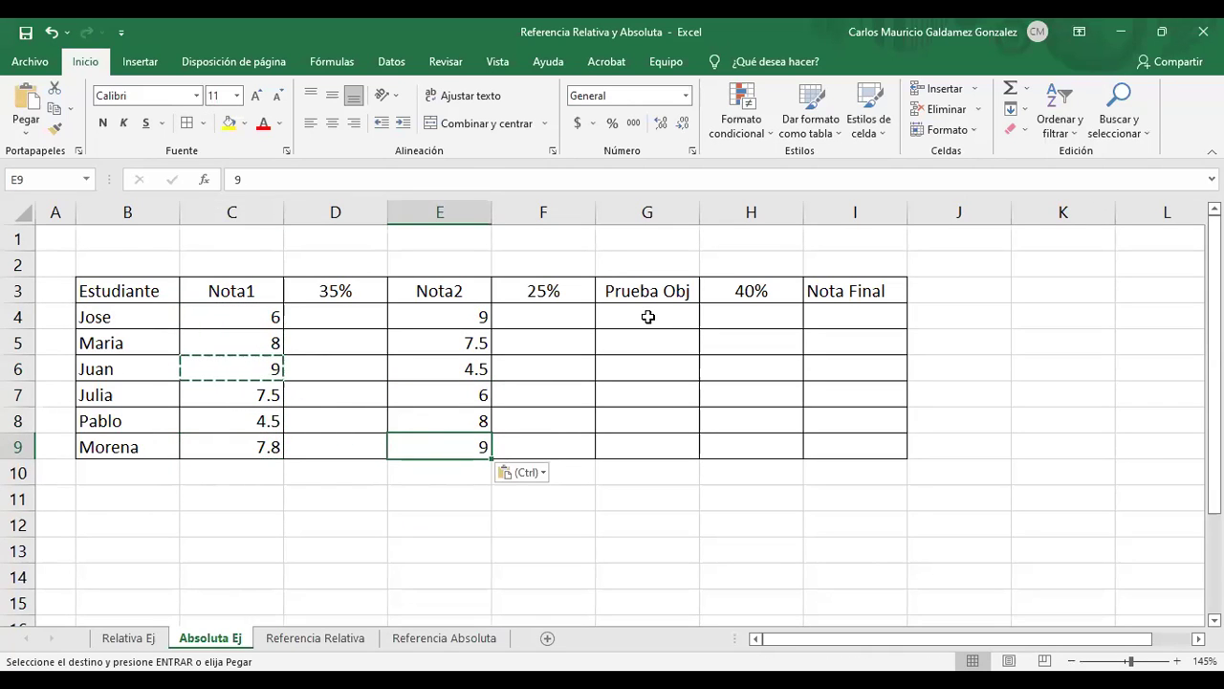
Enter the Prueba Obj grades 10, 9, 8, 10, 8.5 and 9.7 in G4:G9
left_click(648, 317)
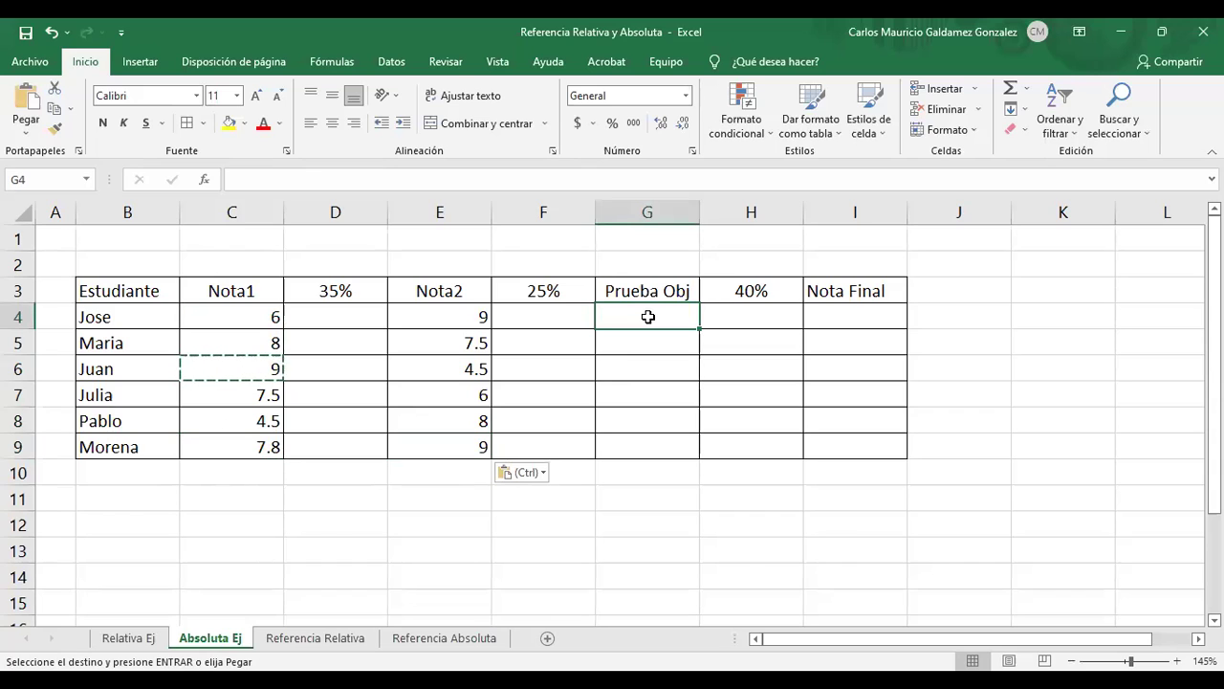
type("10")
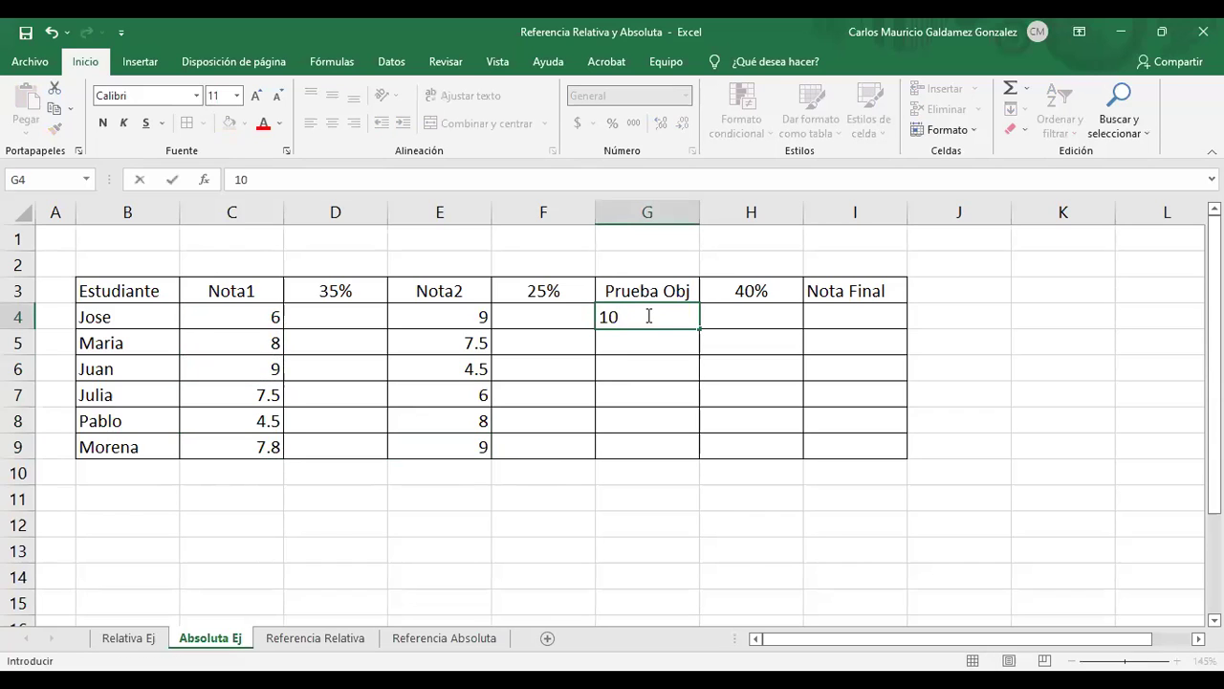
key("Return")
type("9")
key("Return")
type("89")
key("Return")
type("10")
key("Up")
key("BackSpace")
key("Return")
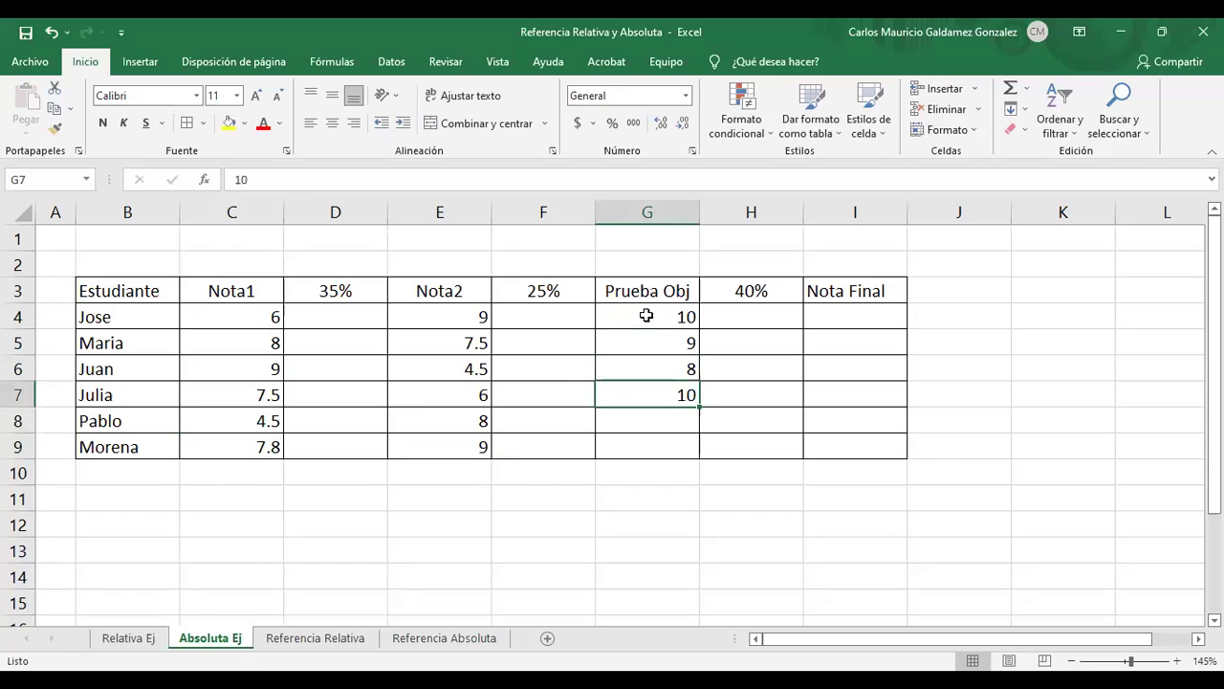
key("Down")
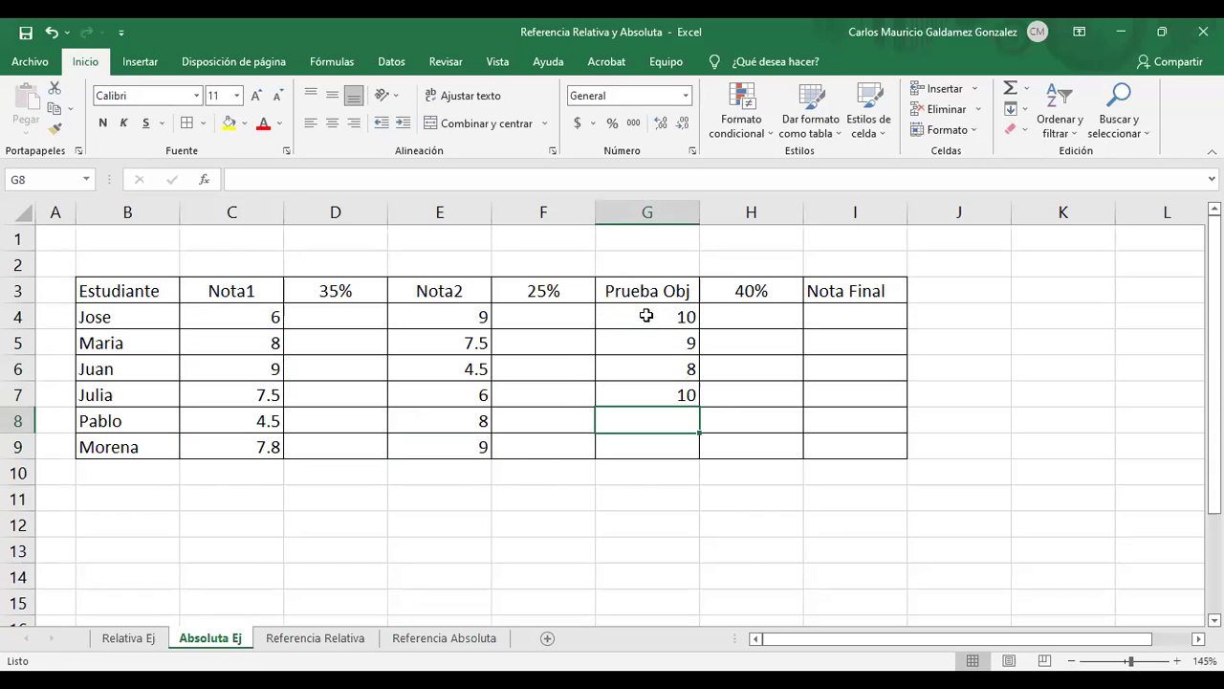
type("8.")
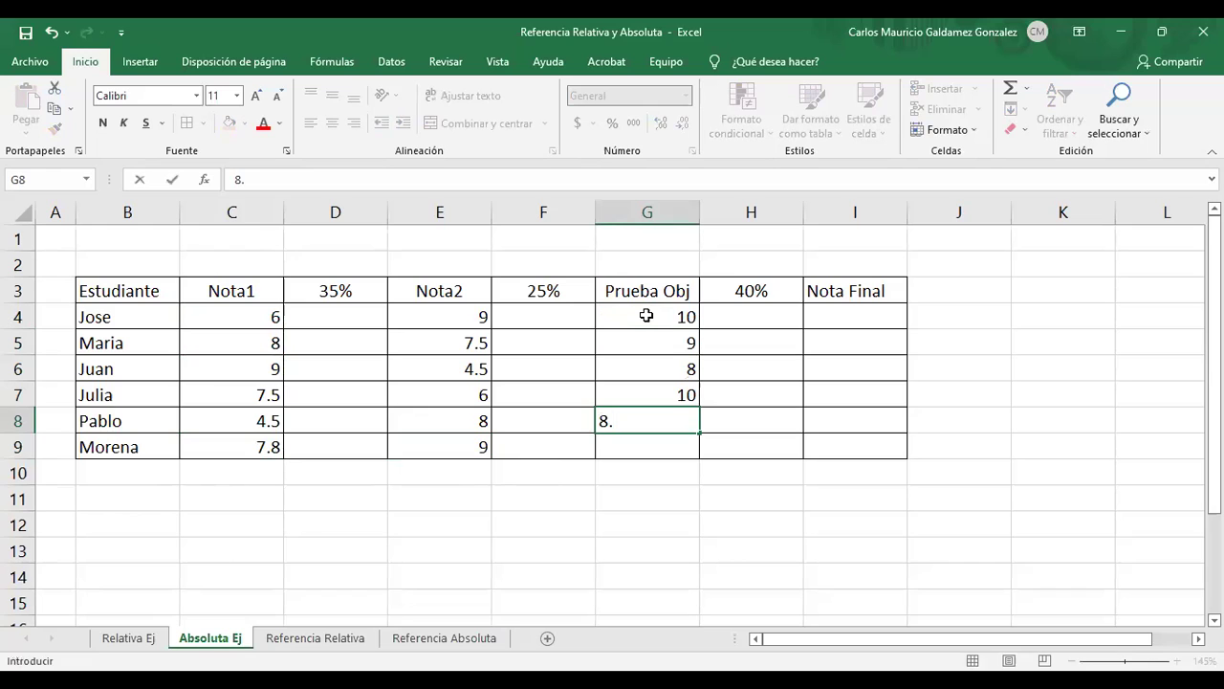
type("5")
key("Return")
type("9.7")
key("Return")
Format the Nota1, Nota2 and Prueba Obj grades in C4:C9, E4:E9 and G4:G9 with one decimal place
left_click_drag(239, 326, 258, 442)
left_click_drag(429, 322, 444, 438, "ctrl")
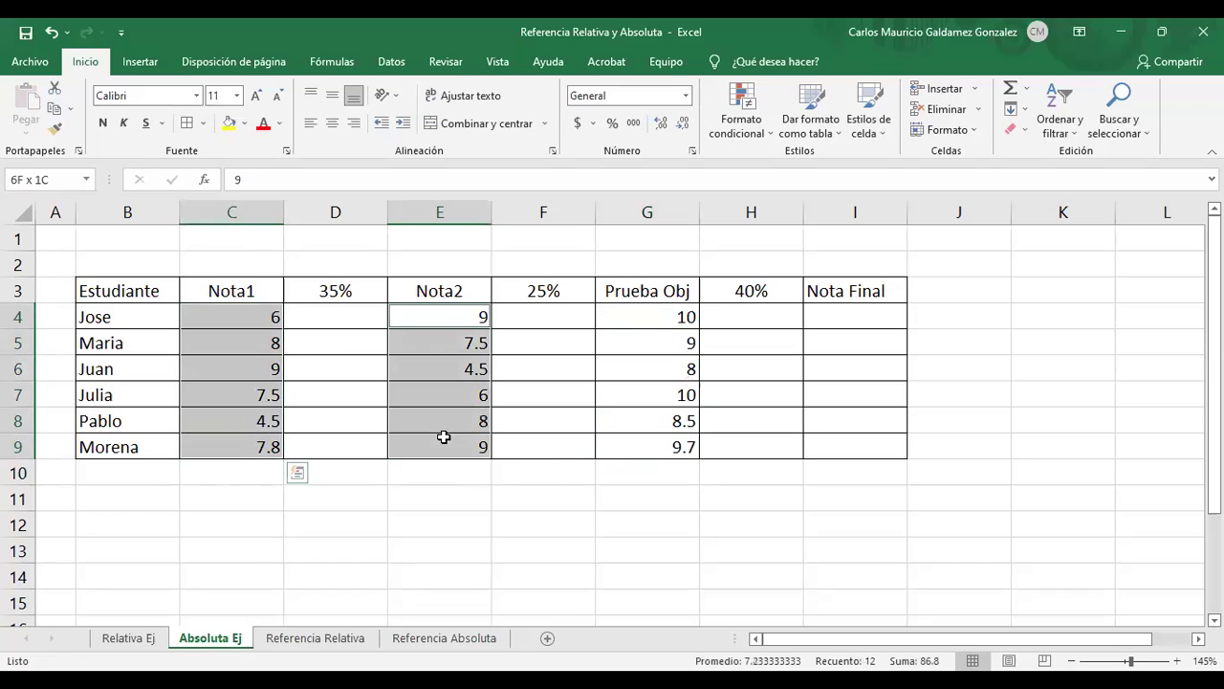
left_click_drag(648, 314, 653, 445, "ctrl")
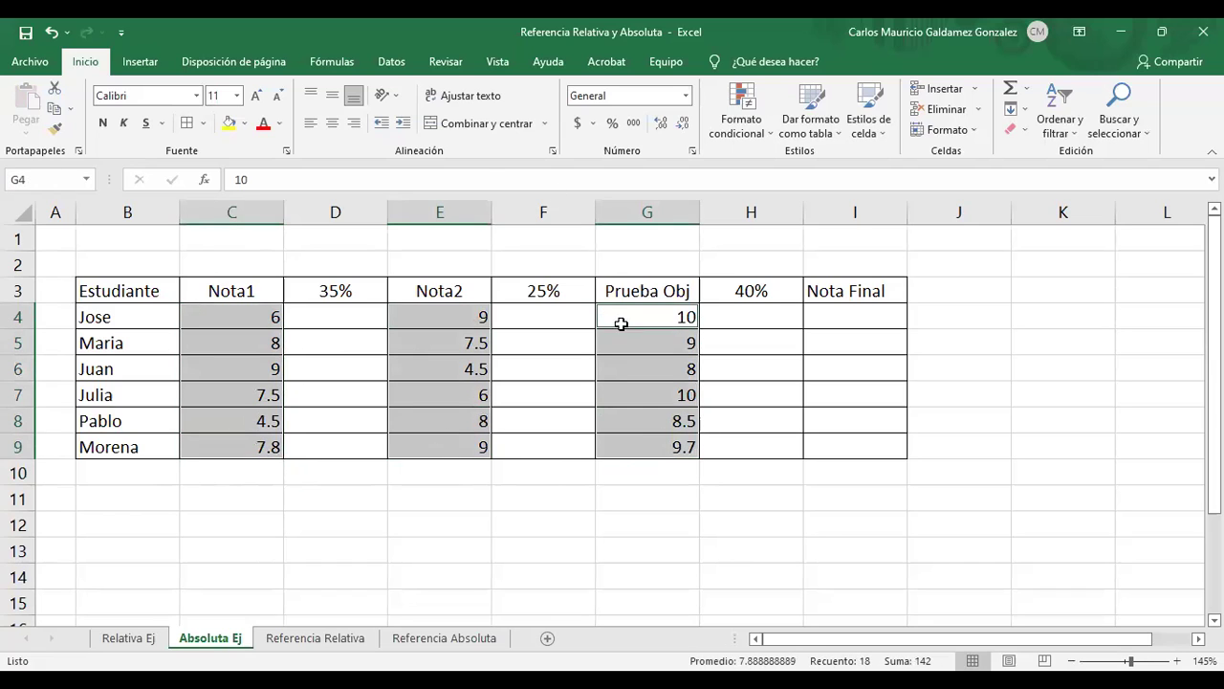
left_click(658, 124)
left_click(681, 123)
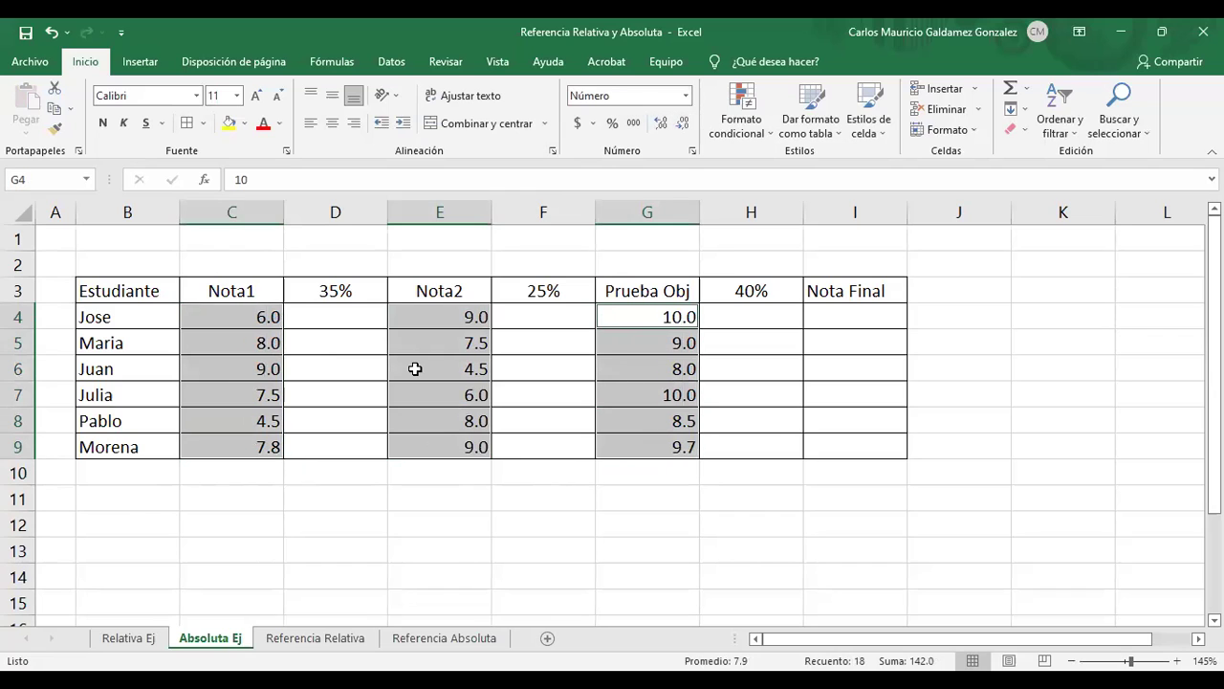
left_click(415, 368)
Enter the title "Referencias Absolutas" in H1 above the grade table
left_click(842, 293)
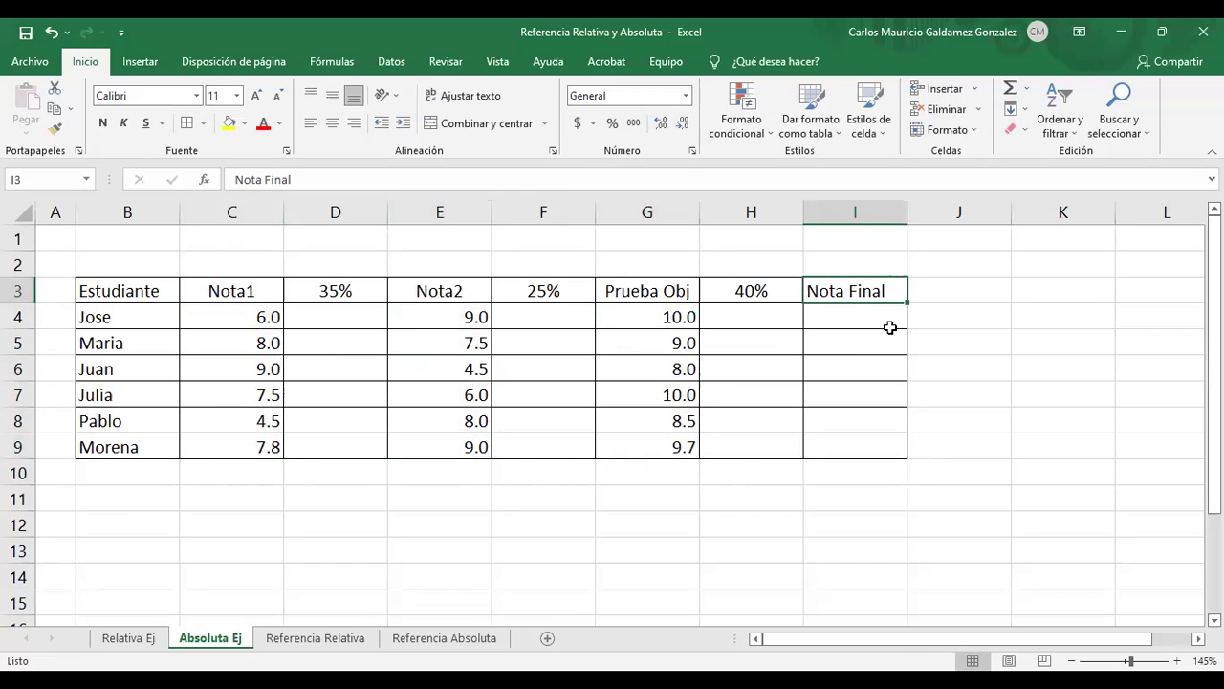
left_click(1059, 296)
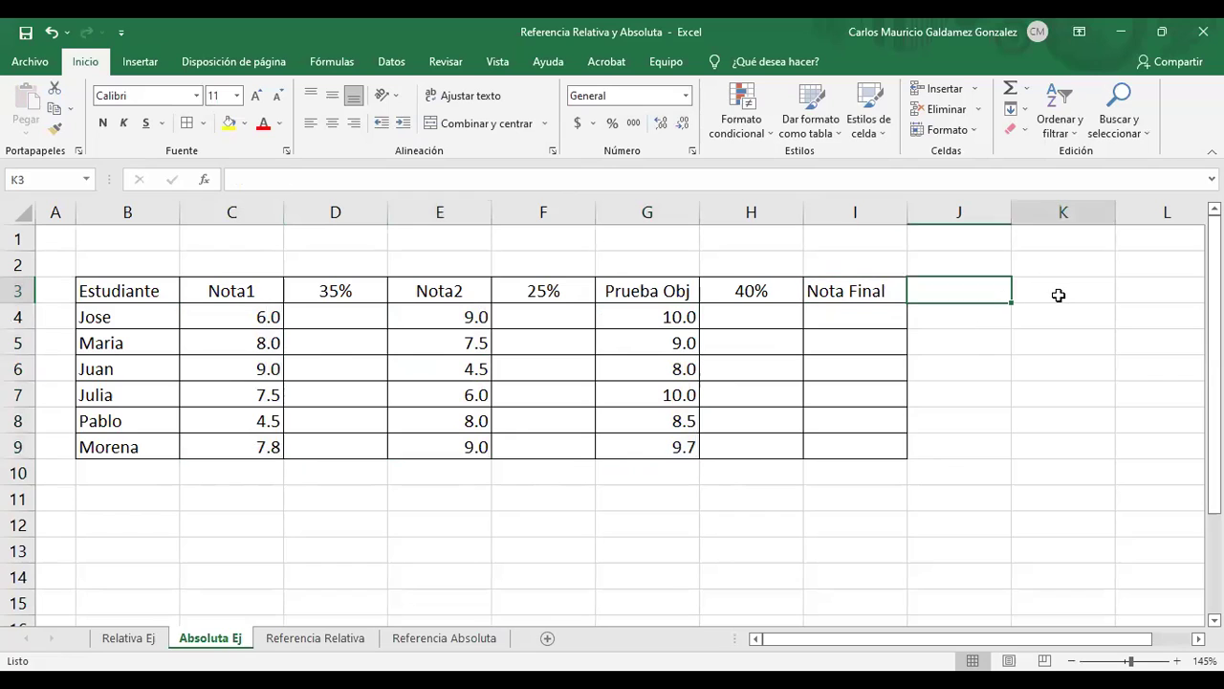
left_click(750, 241)
type("Referencias Absolutas")
key("Return")
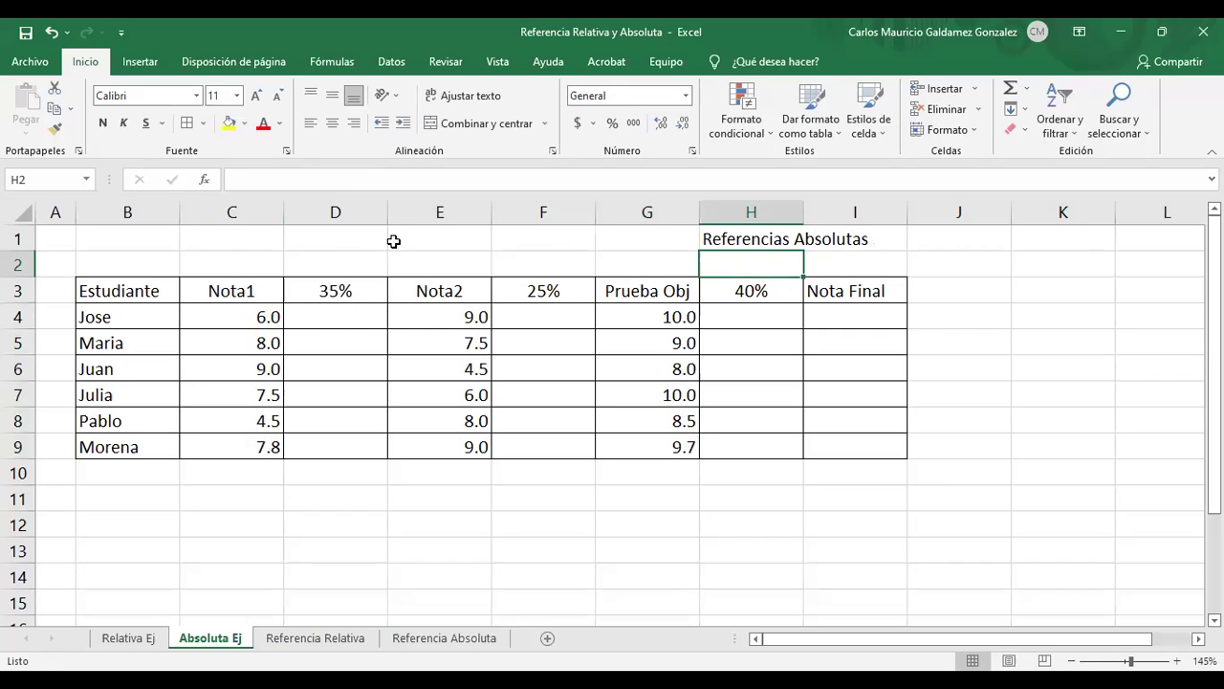
Narrow columns C through G so they fit closely around their headers and grades
left_click_drag(388, 211, 362, 213)
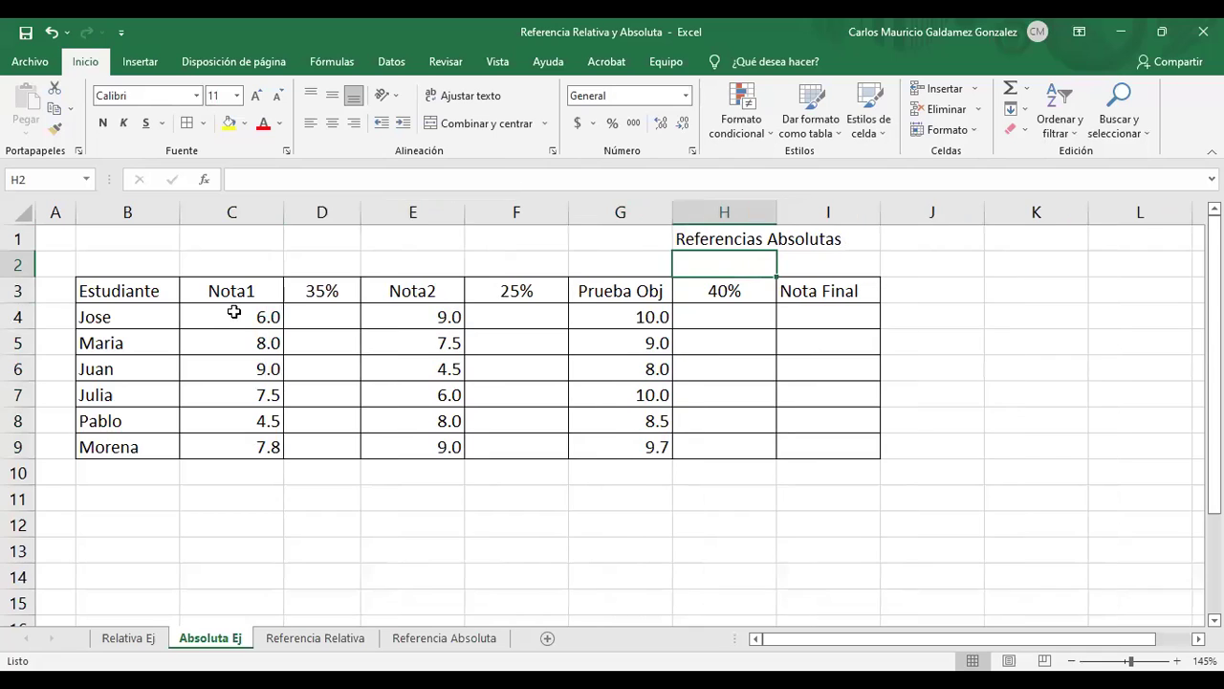
left_click(233, 312)
double_click(283, 213)
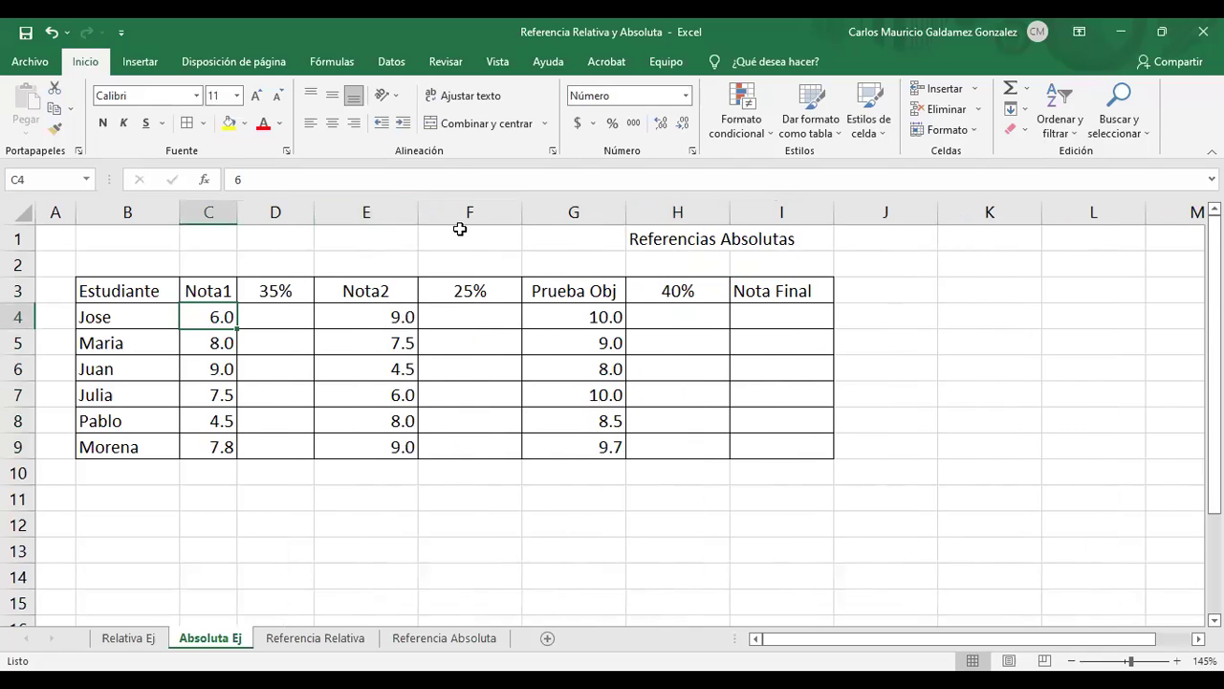
double_click(418, 212)
double_click(478, 212)
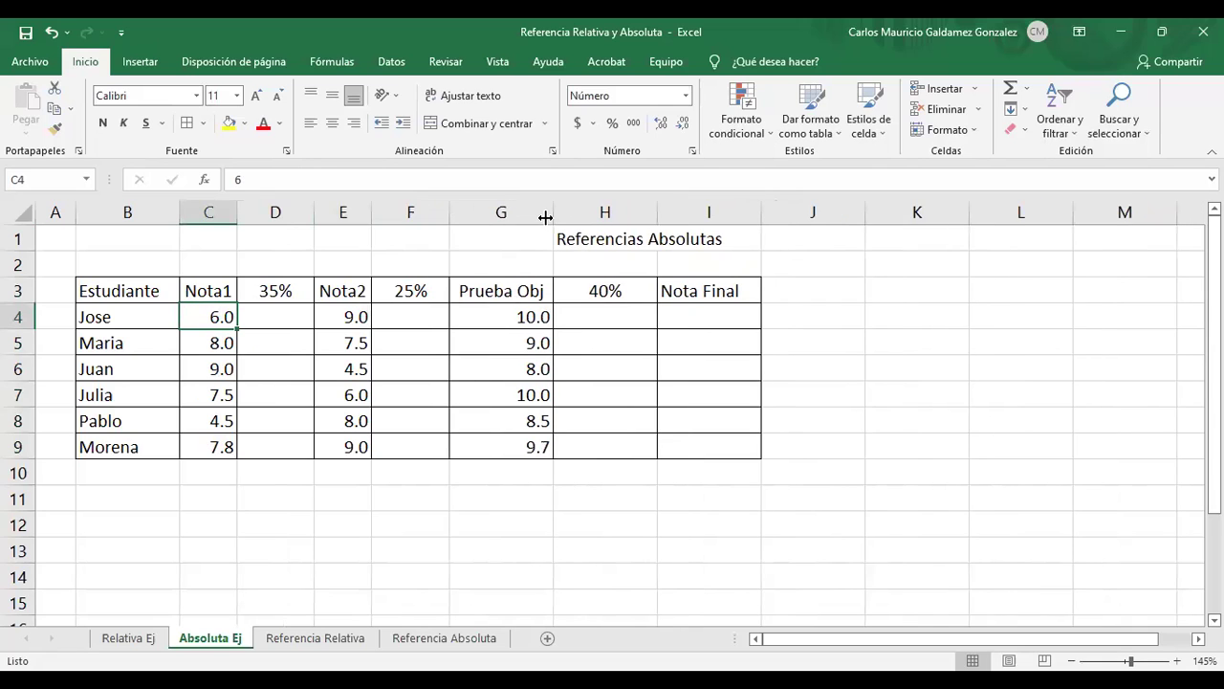
double_click(545, 218)
scroll(416, 347, "up", 3, "ctrl")
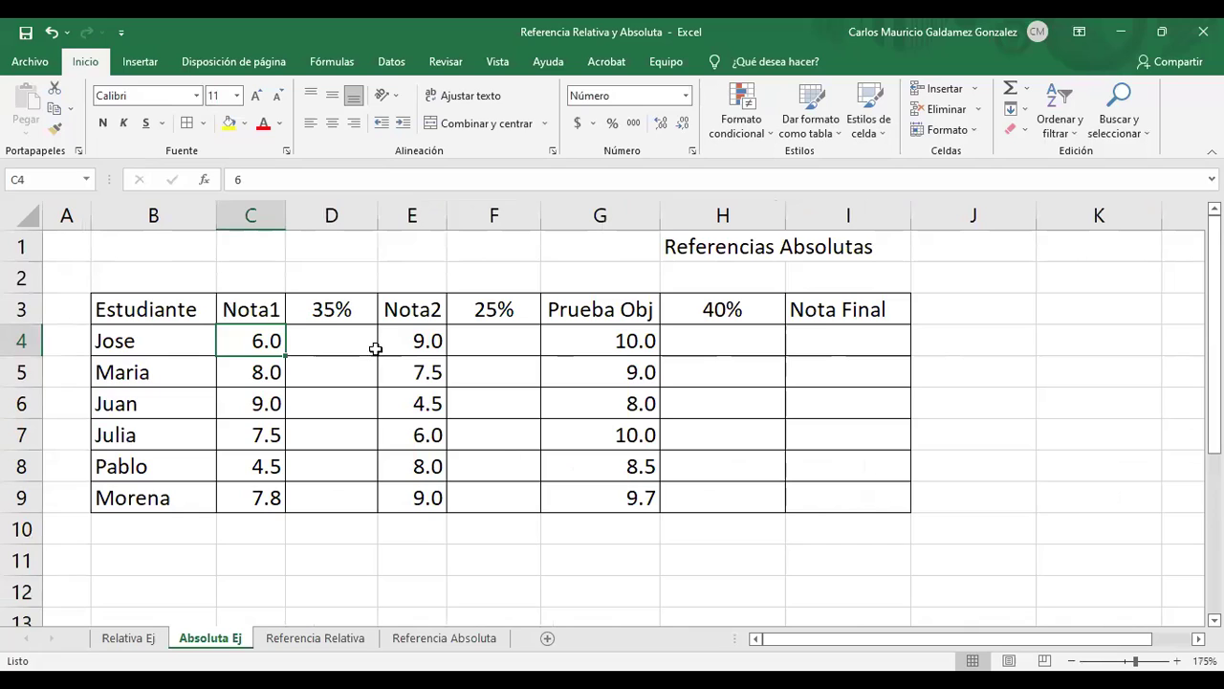
Calculate the first student's 35% portion of Nota1 in D4 with the formula =C4*D3
left_click(334, 340)
left_click(265, 341)
left_click(335, 334)
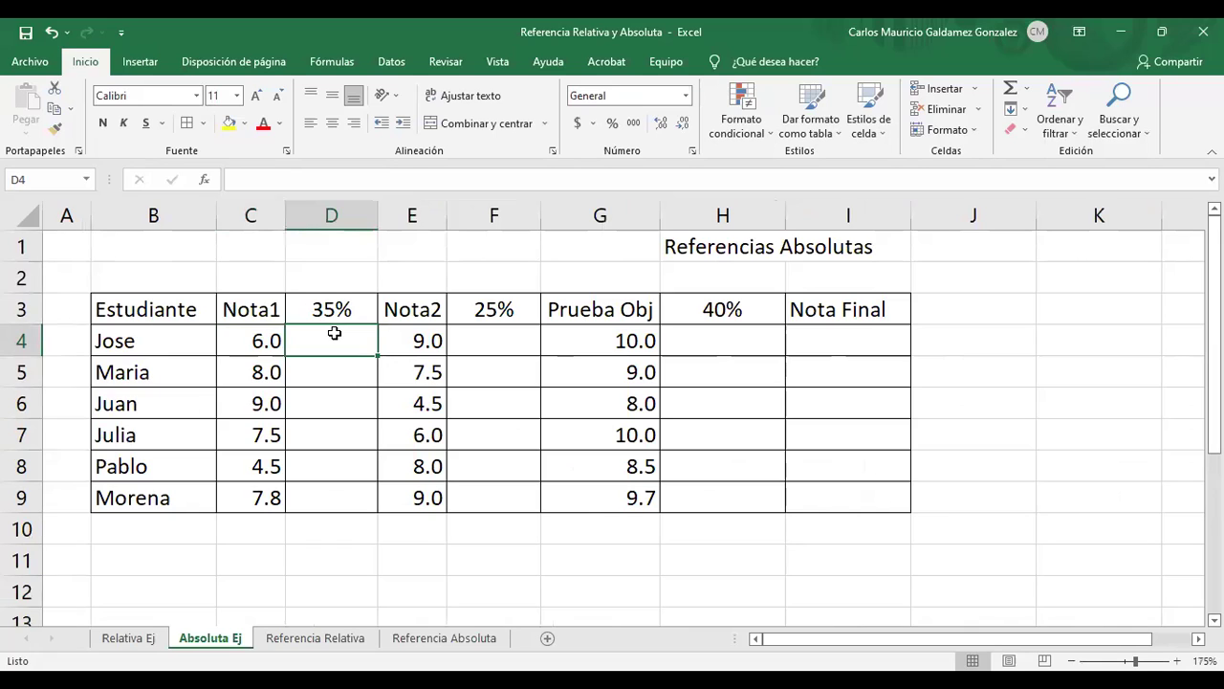
type("=")
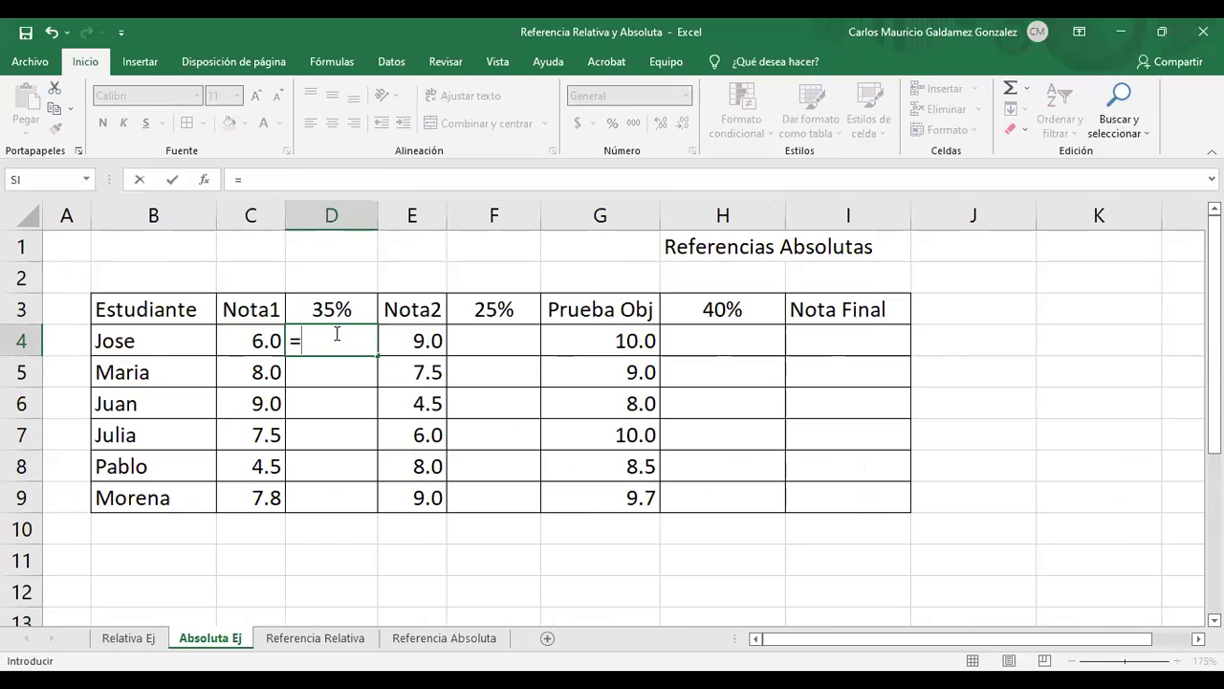
left_click(257, 340)
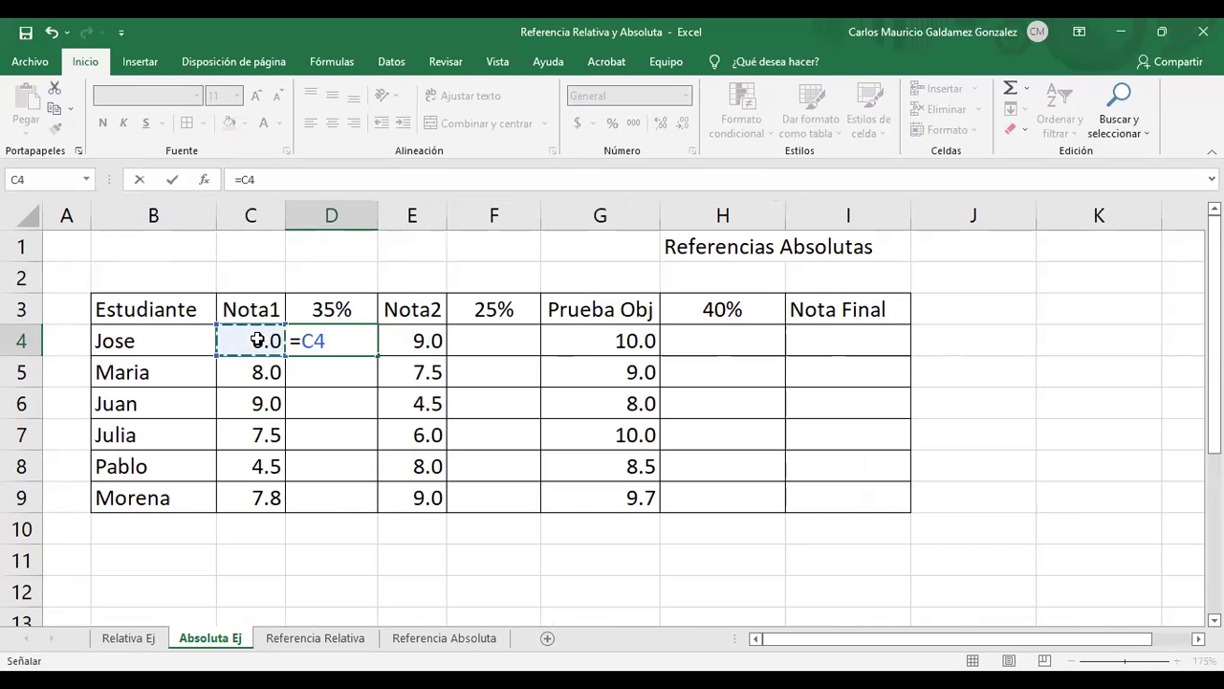
type("*")
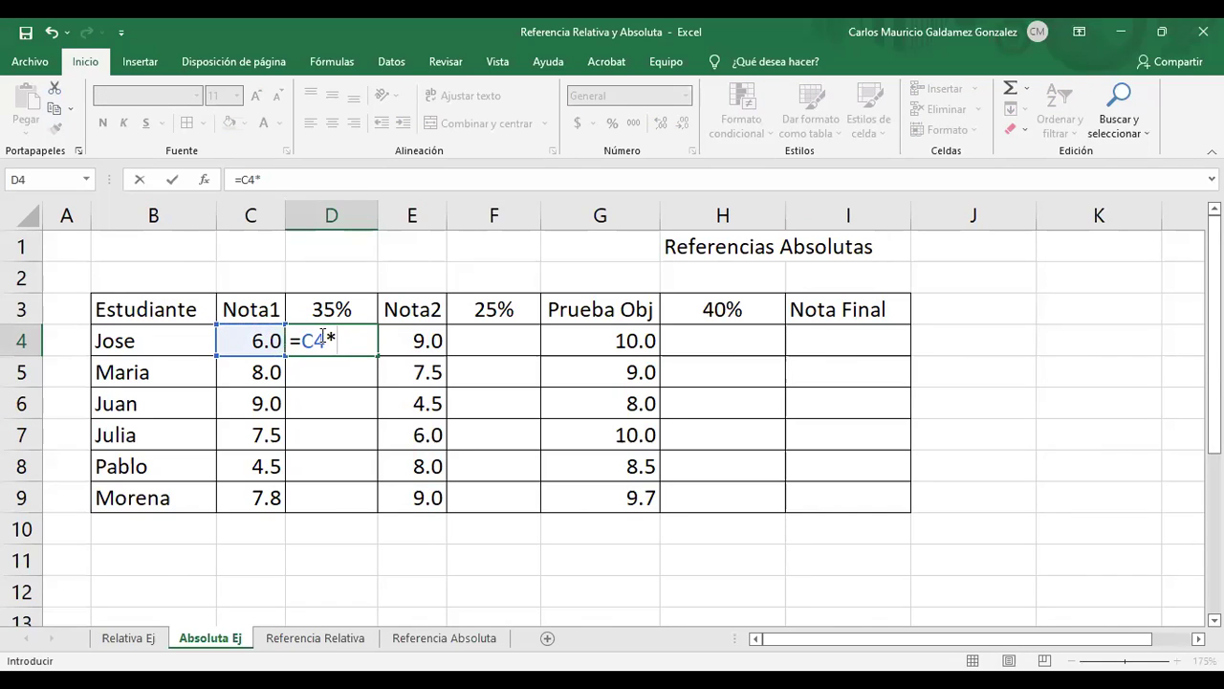
left_click(320, 300)
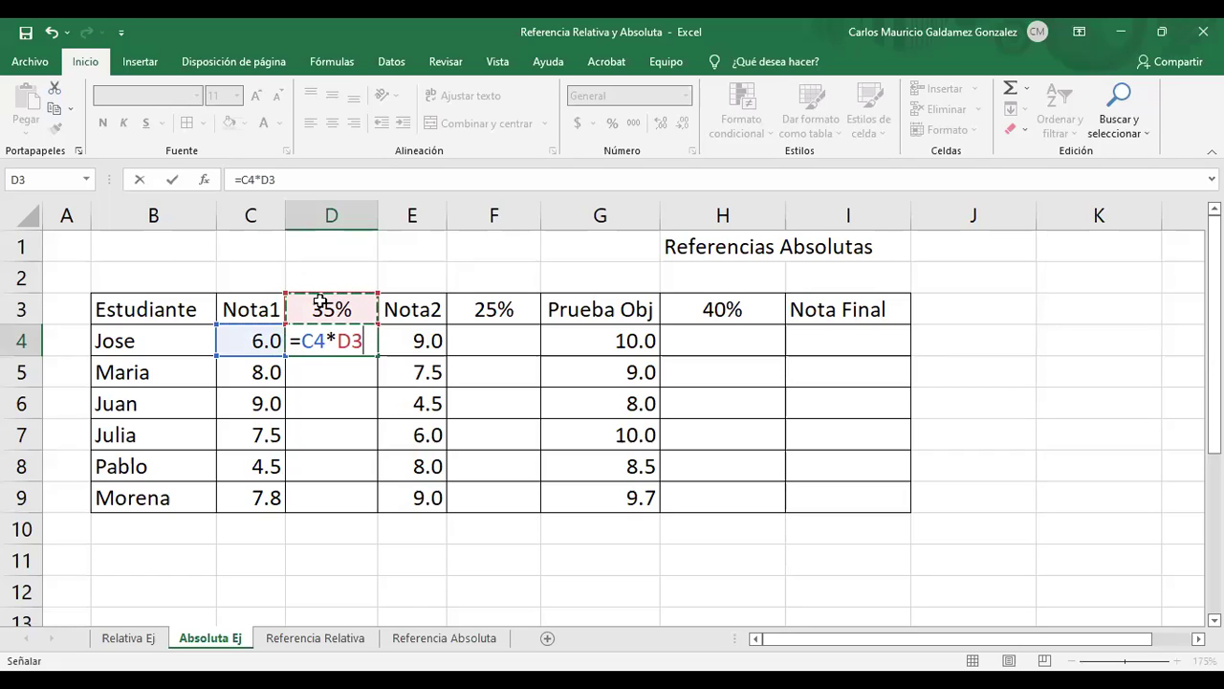
key("ctrl+Return")
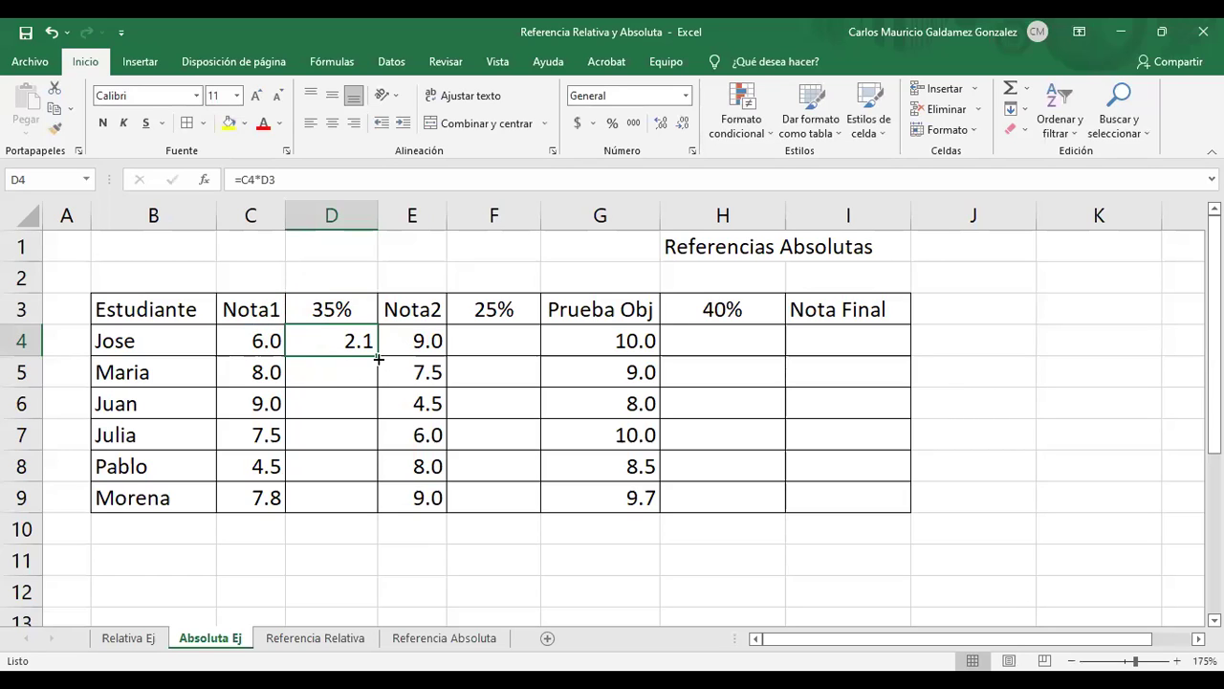
Try to fill the D4 formula down to D9 and inspect the cell references in D4 and D5
left_click_drag(378, 358, 345, 512)
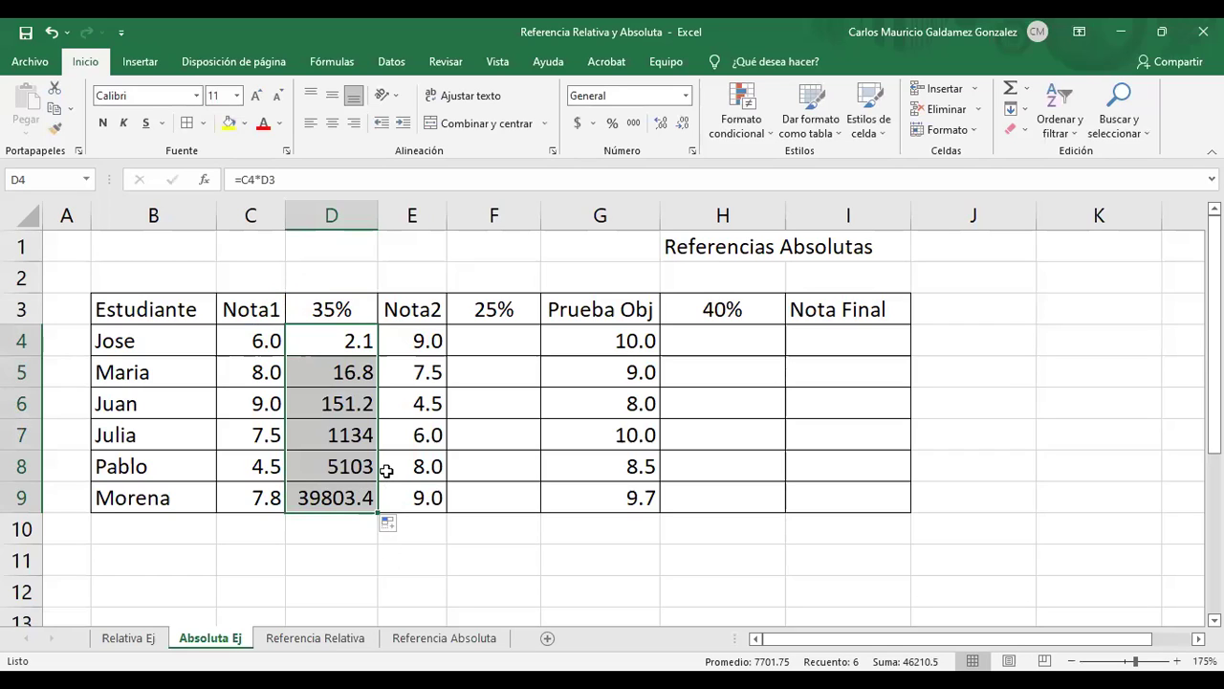
left_click(342, 346)
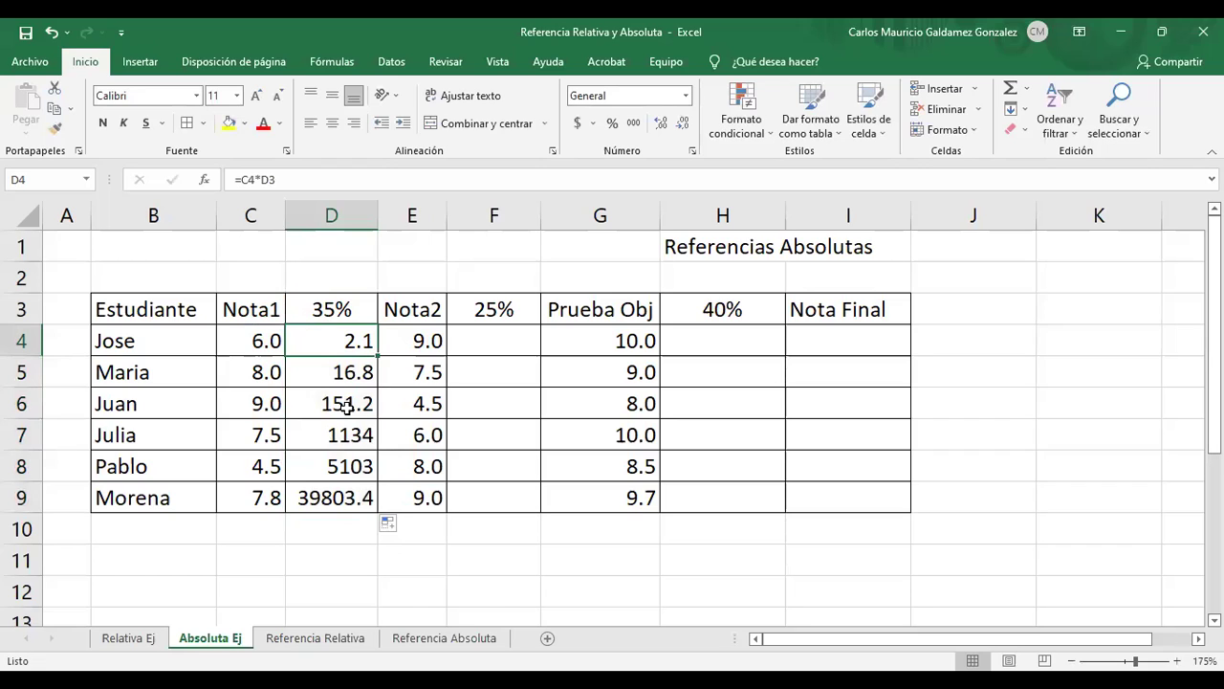
key("F2")
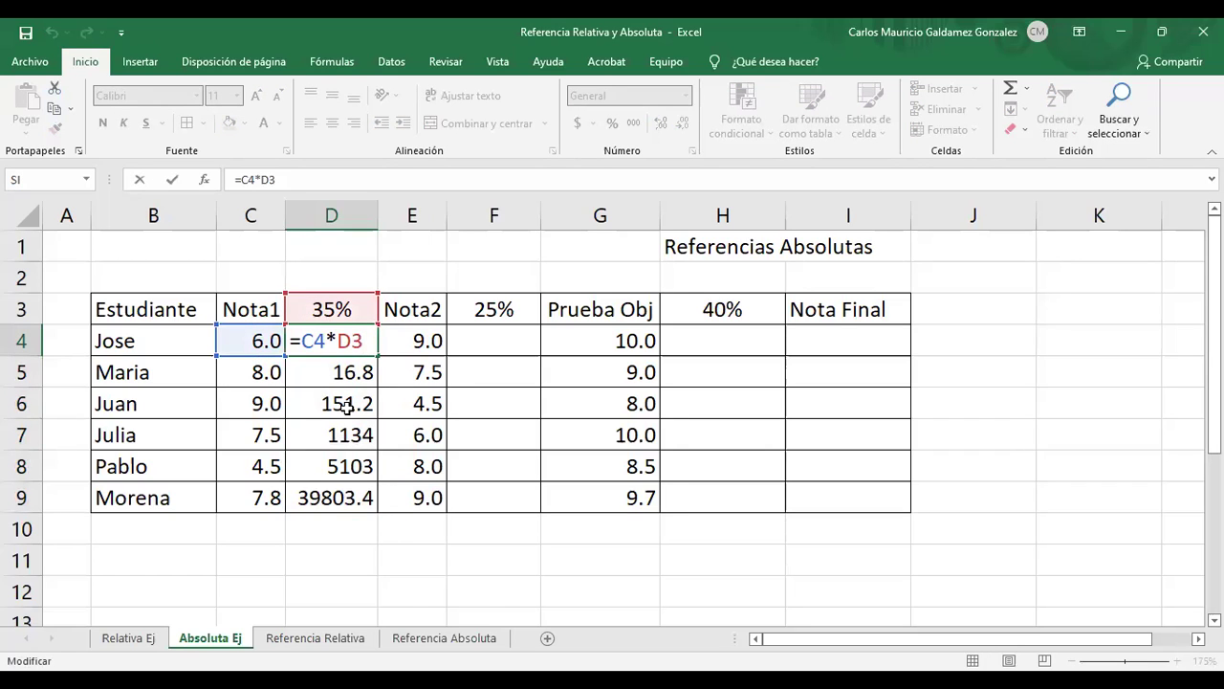
key("Escape")
left_click(321, 379)
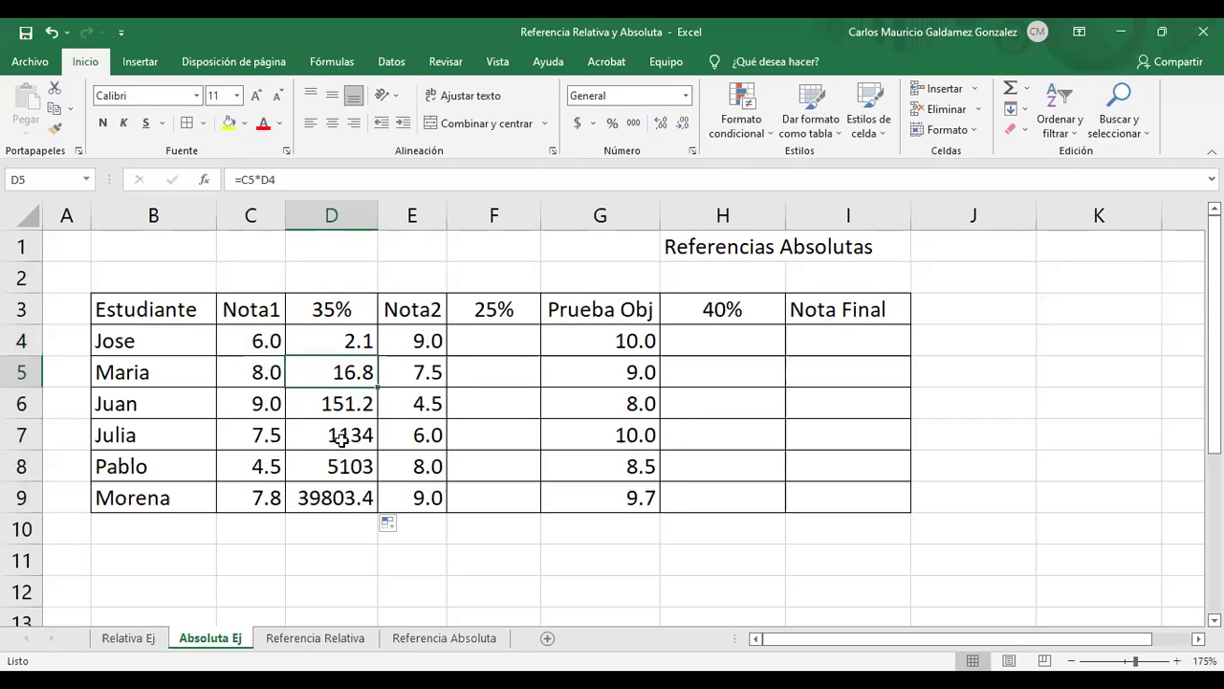
key("F2")
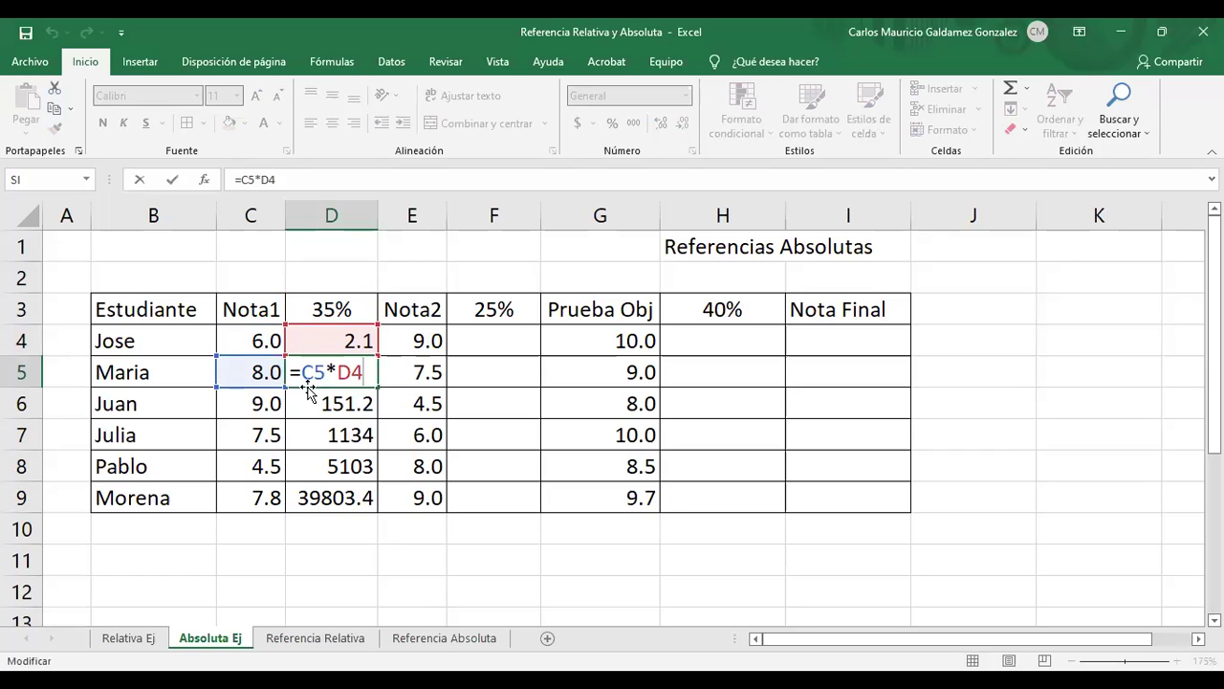
key("Escape")
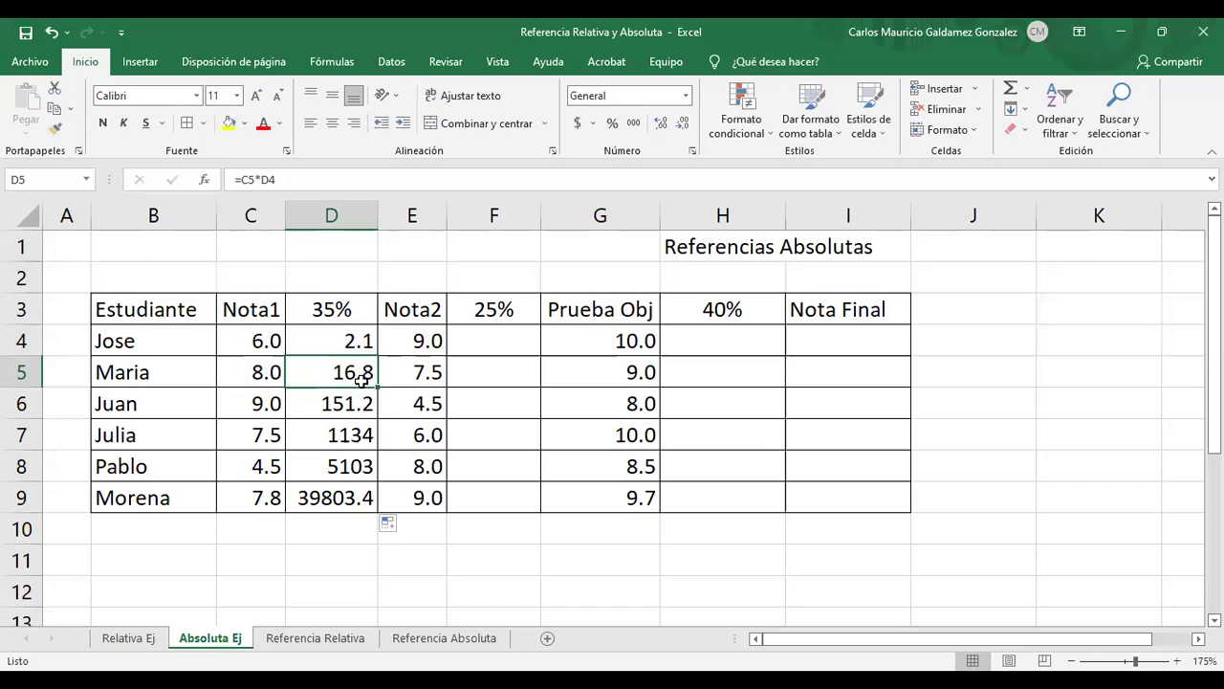
Clear the copied formulas from D5:D9 in the 35% column
left_click(256, 375)
left_click(329, 314)
left_click(256, 373)
left_click_drag(319, 373, 324, 498)
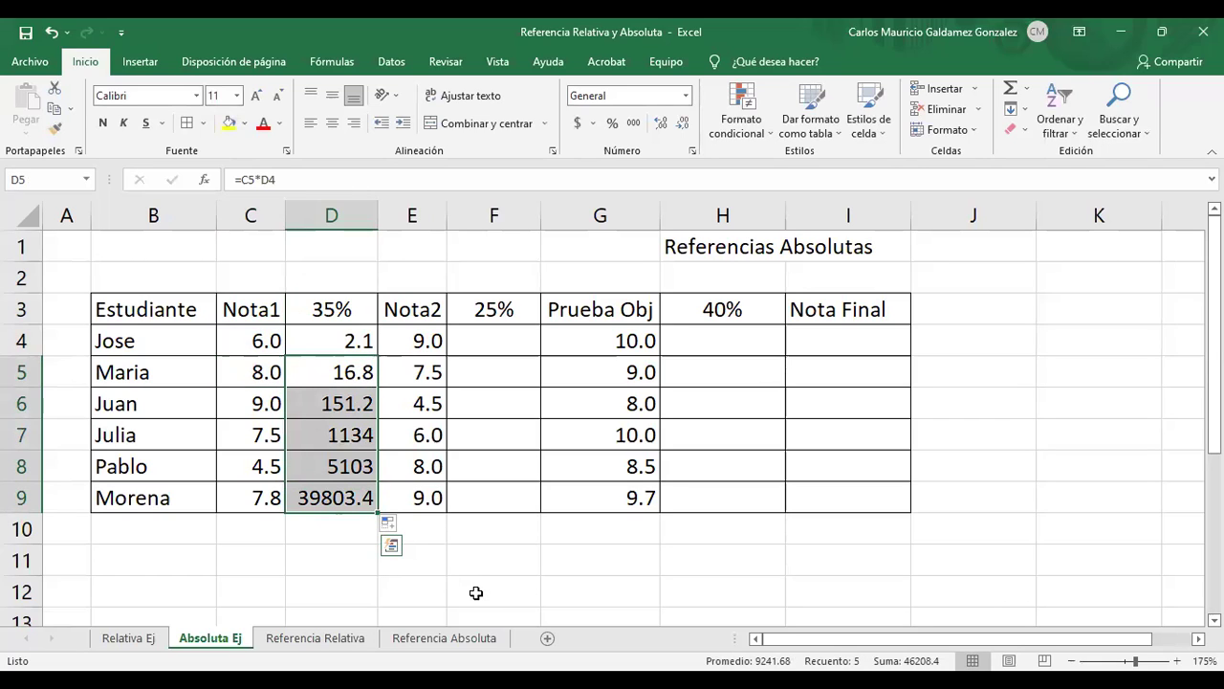
key("Delete")
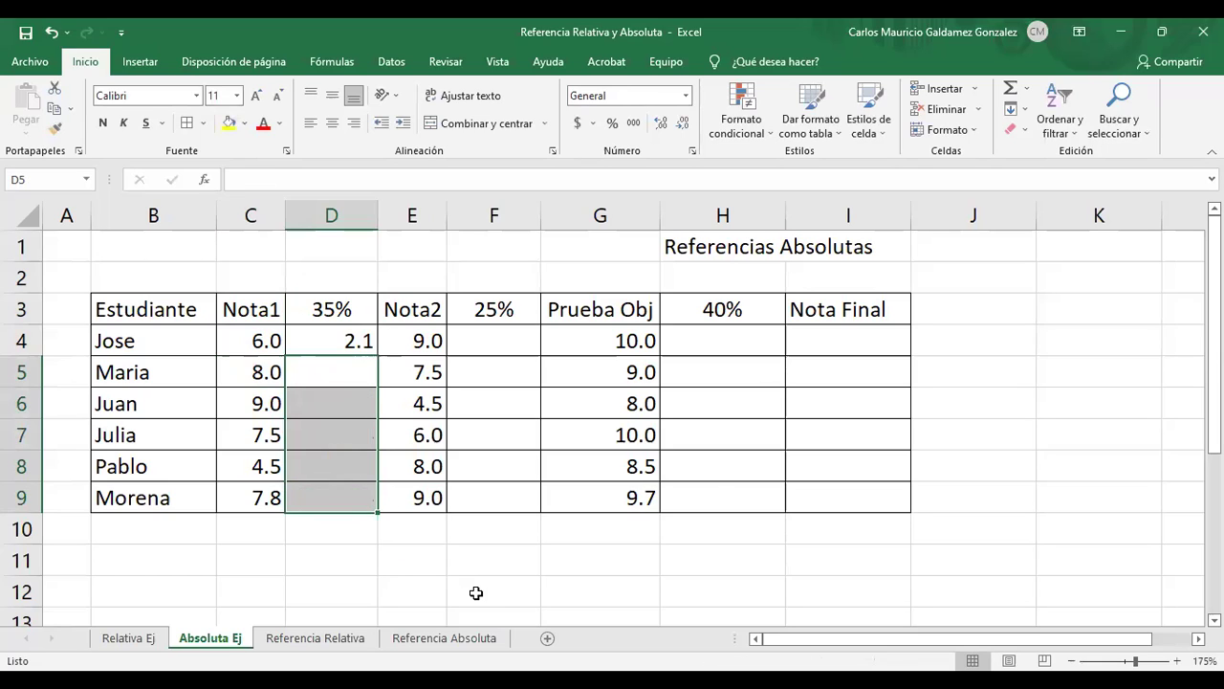
Make the percentage reference in the D4 formula absolute so that it reads =C4*$D$3
left_click(701, 243)
left_click(328, 340)
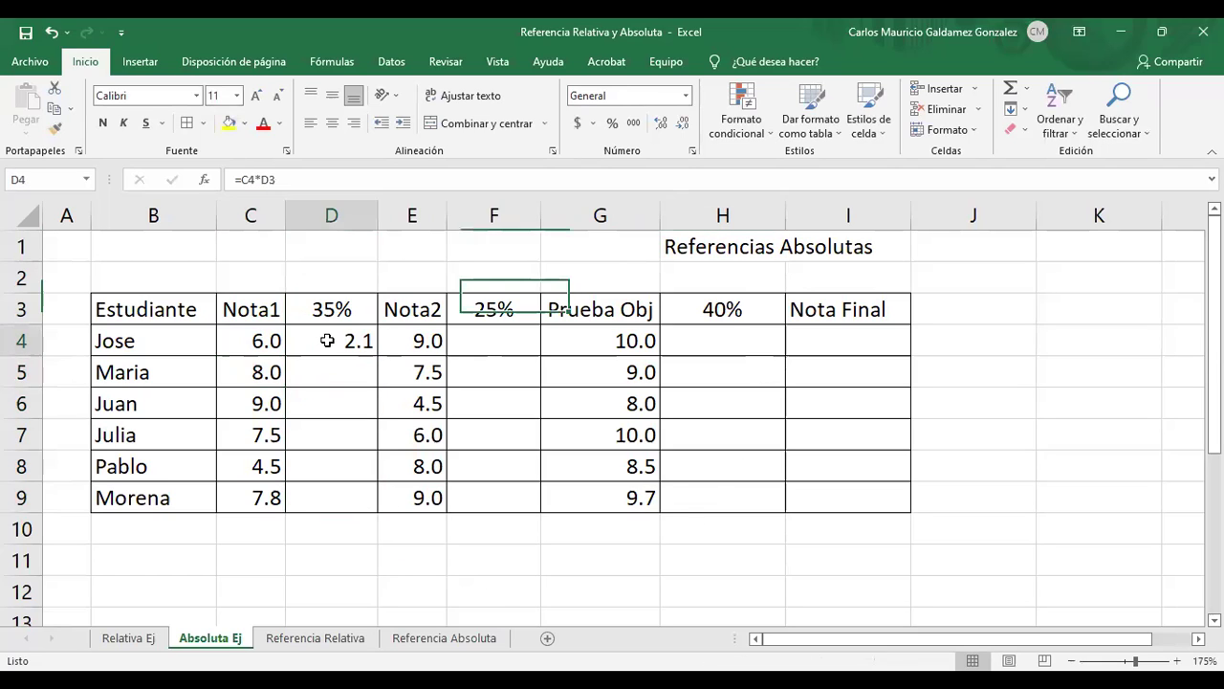
left_click(261, 178)
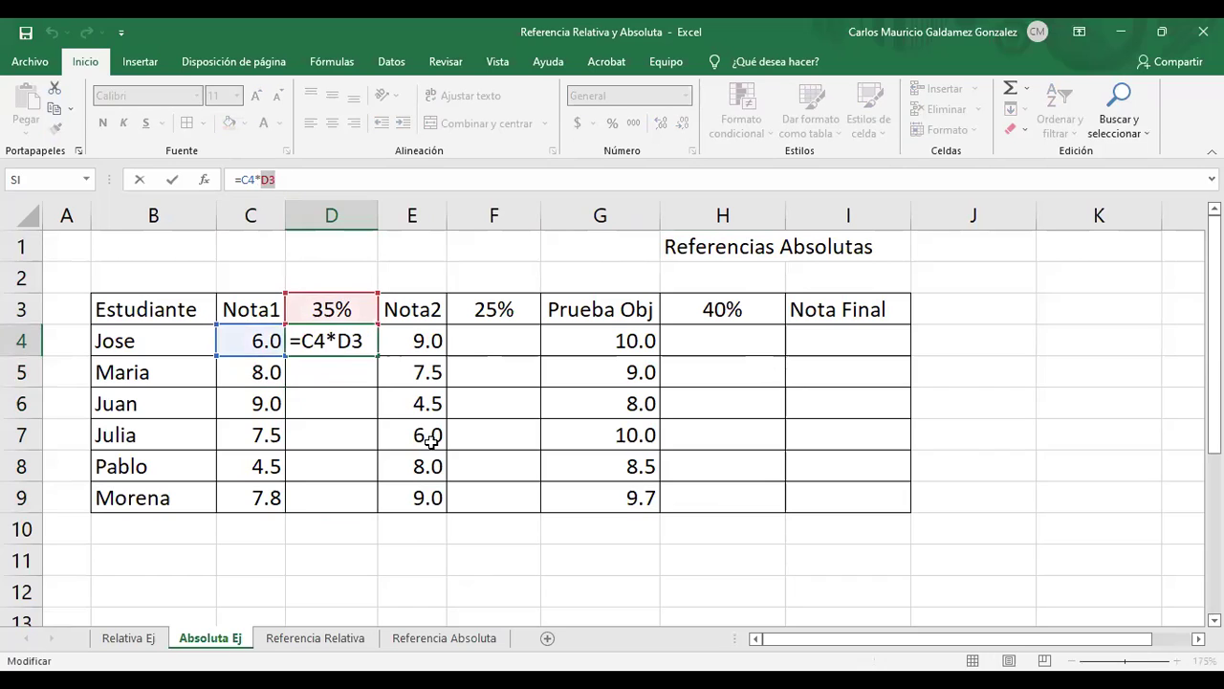
double_click(272, 179)
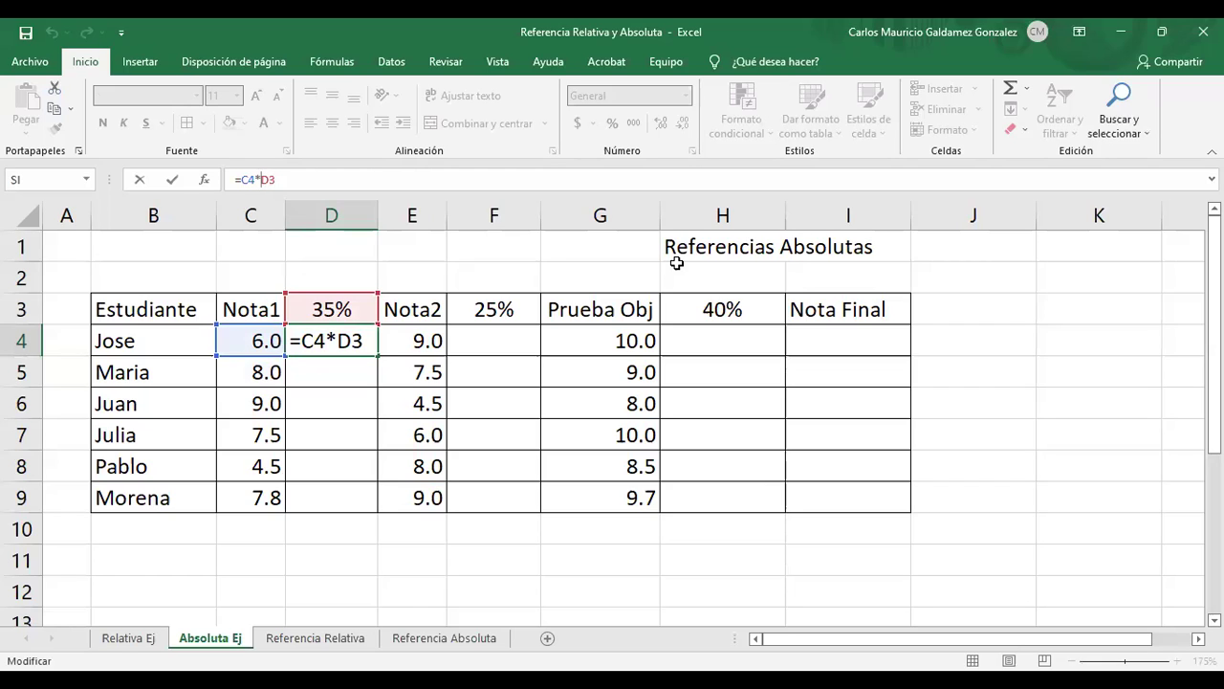
key("Left")
key("Left")
type("$")
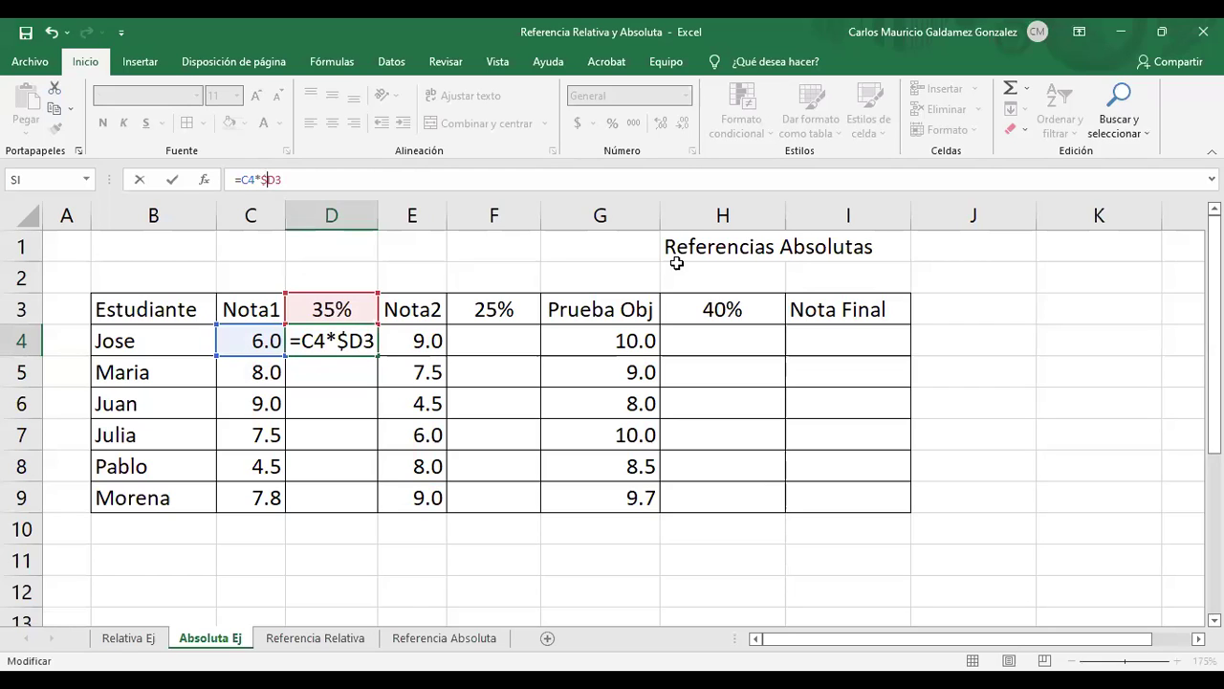
key("Right")
type("$")
key("BackSpace")
type("$")
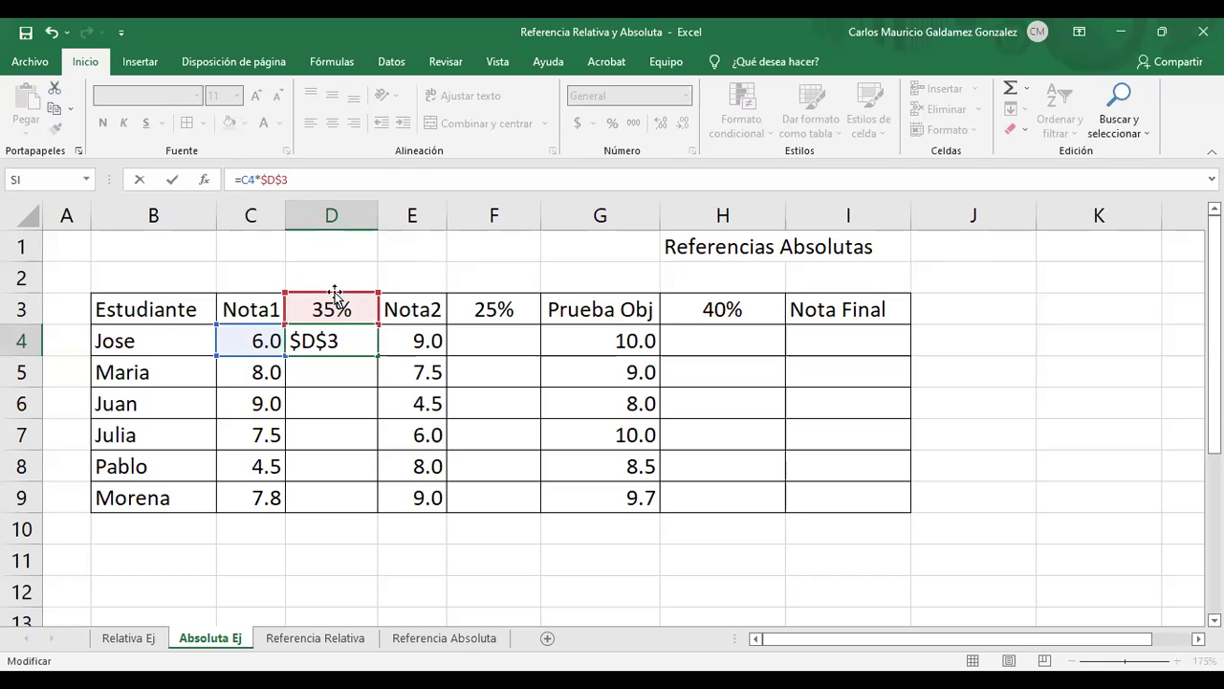
key("Return")
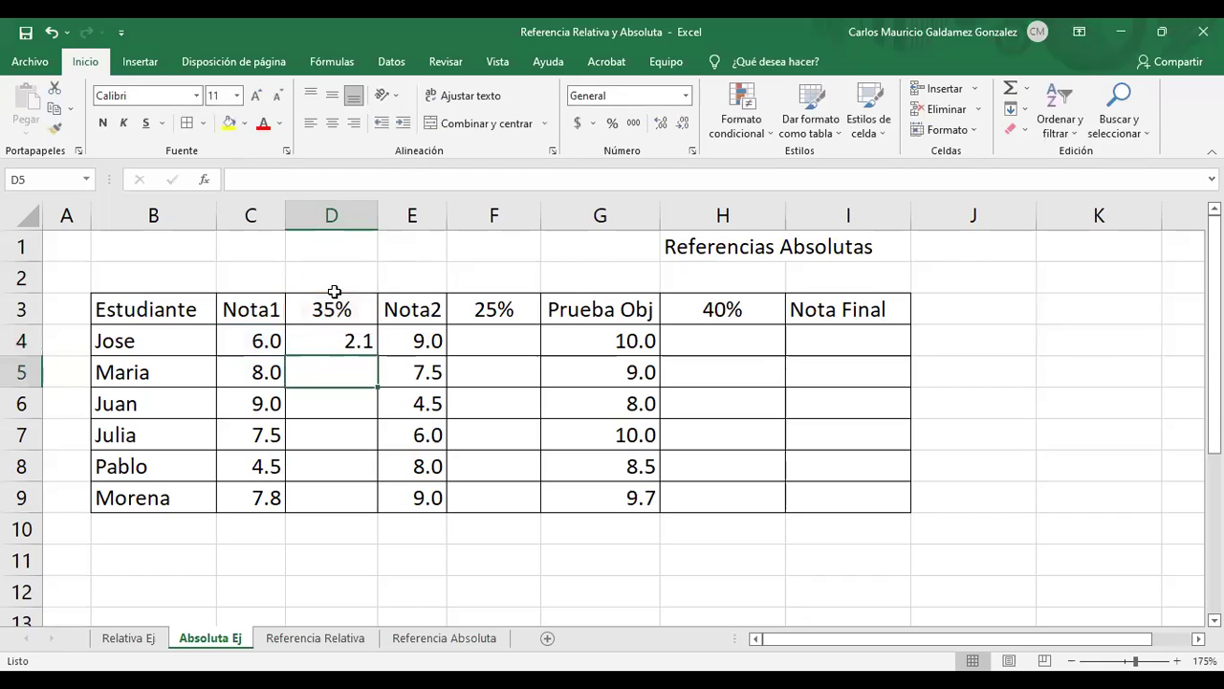
Fill the absolute-reference formula from D4 down to D9 and display the 35% results with one decimal place
key("Up")
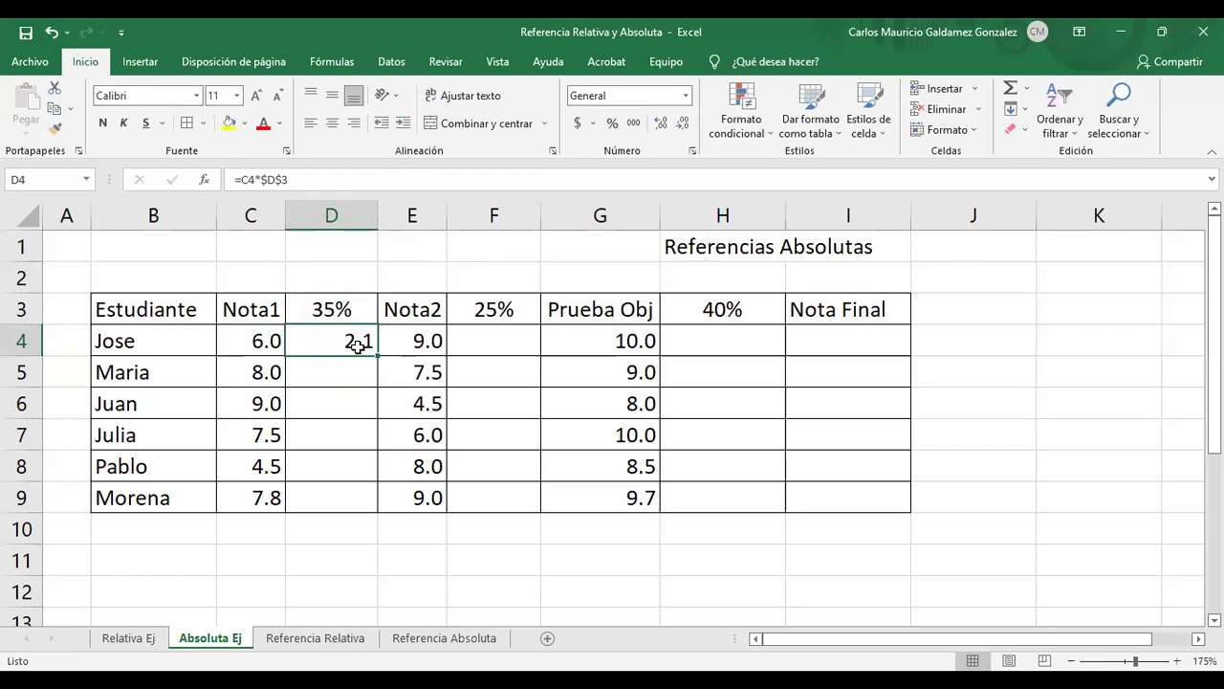
double_click(245, 179)
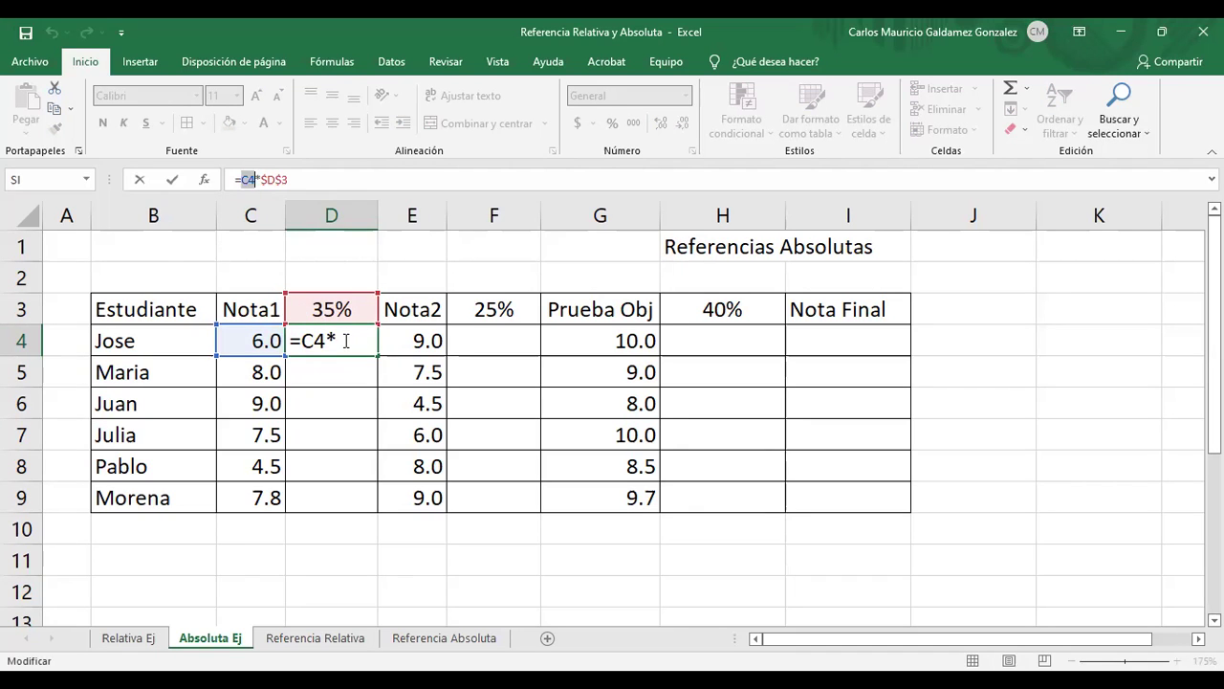
key("ctrl+Return")
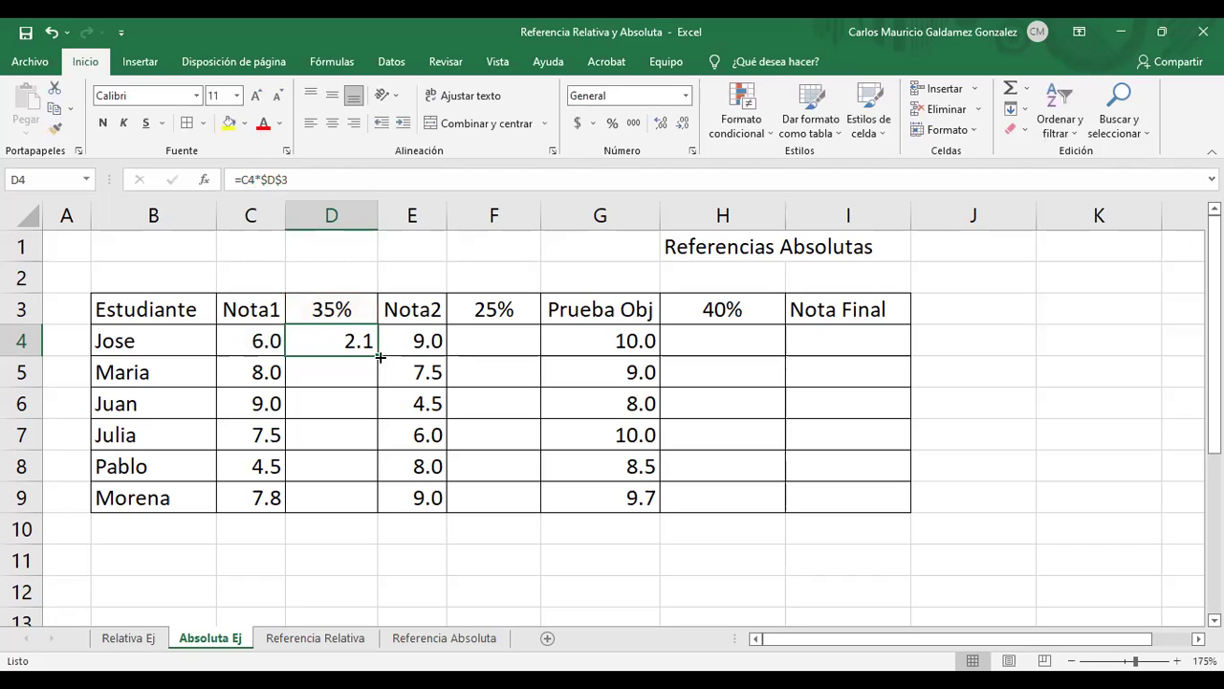
left_click_drag(377, 385, 363, 508)
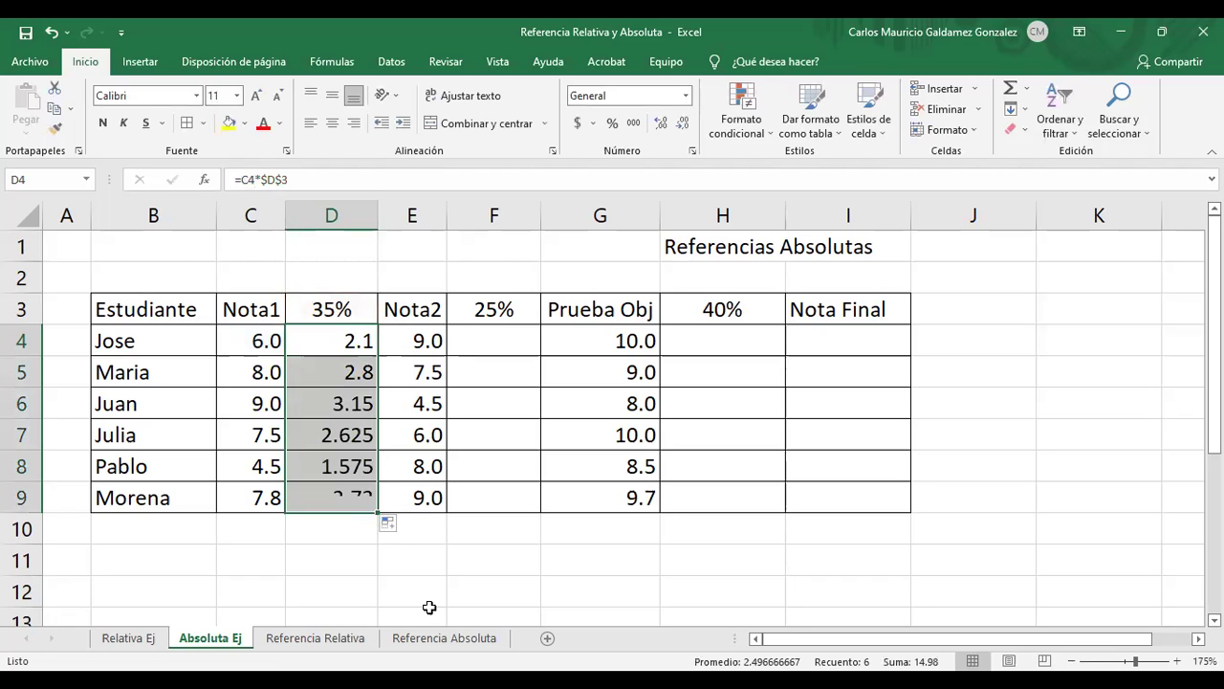
left_click(681, 124)
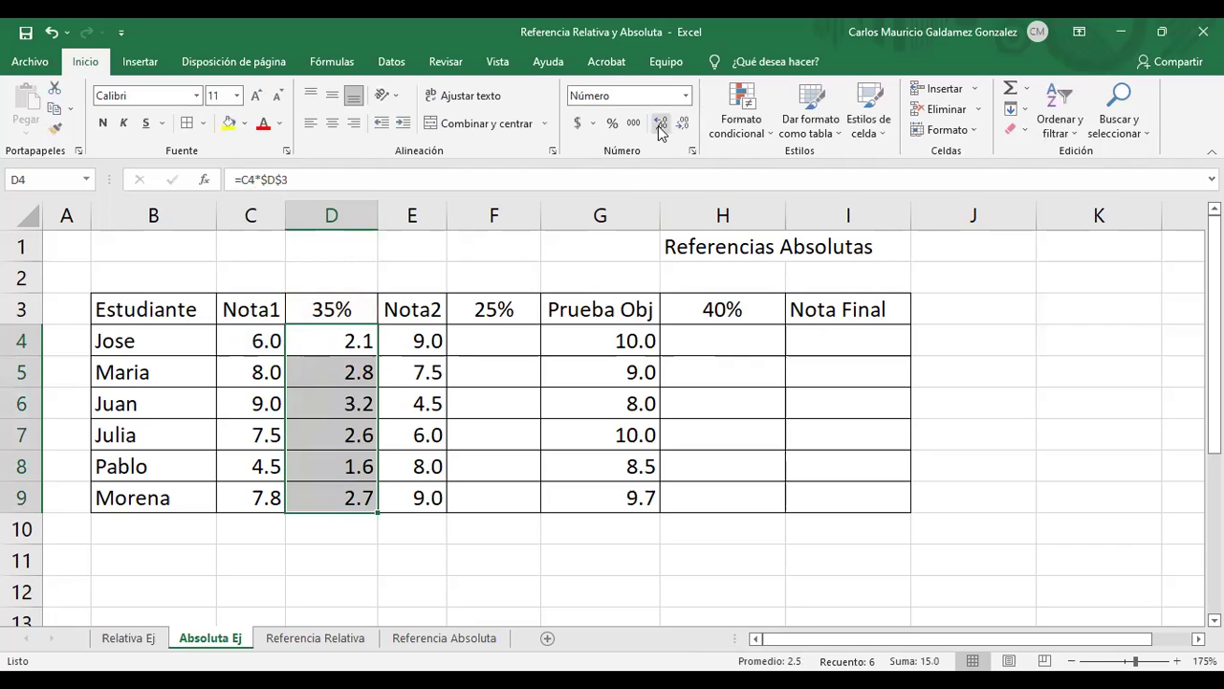
left_click(659, 126)
left_click(681, 122)
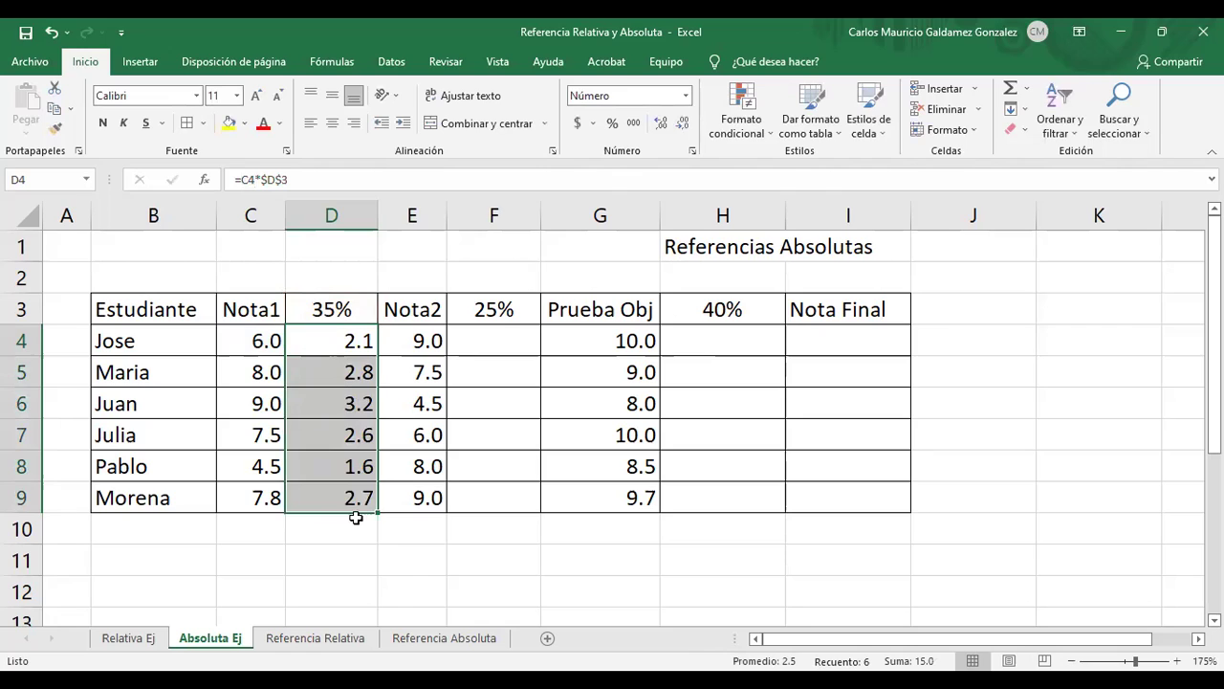
Examine the filled formulas in the 35% column from D4 to D9, comparing the grade and percentage references
left_click(328, 344)
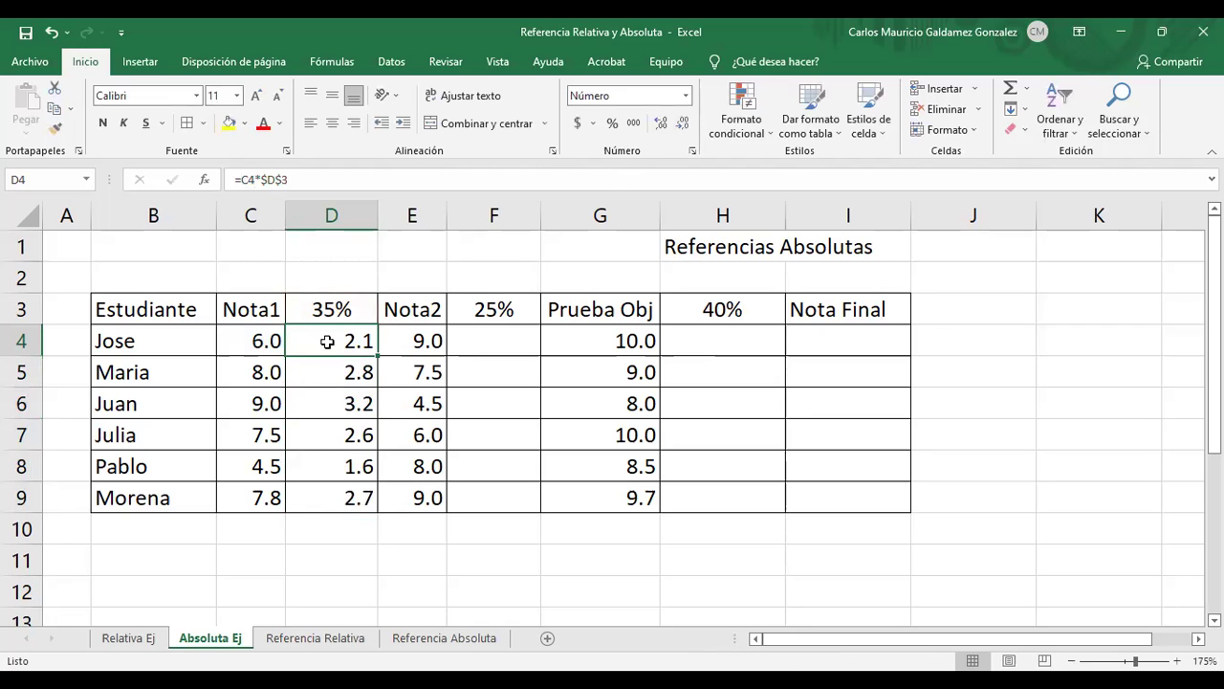
left_click(329, 381)
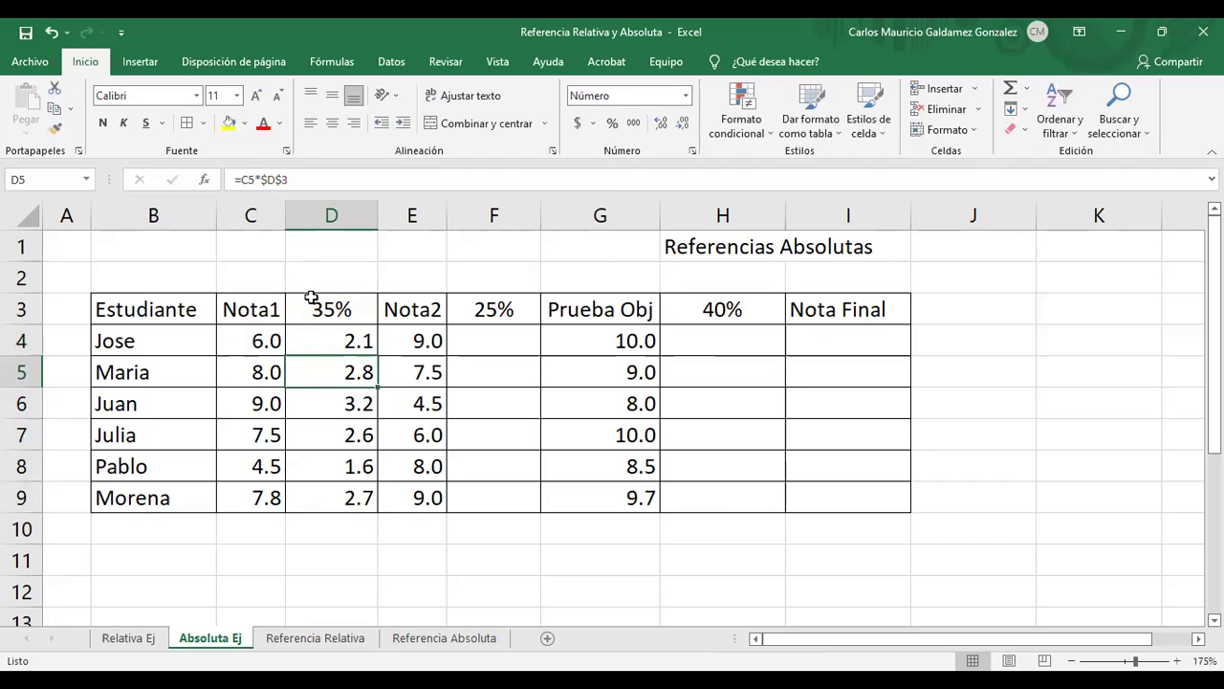
double_click(315, 381)
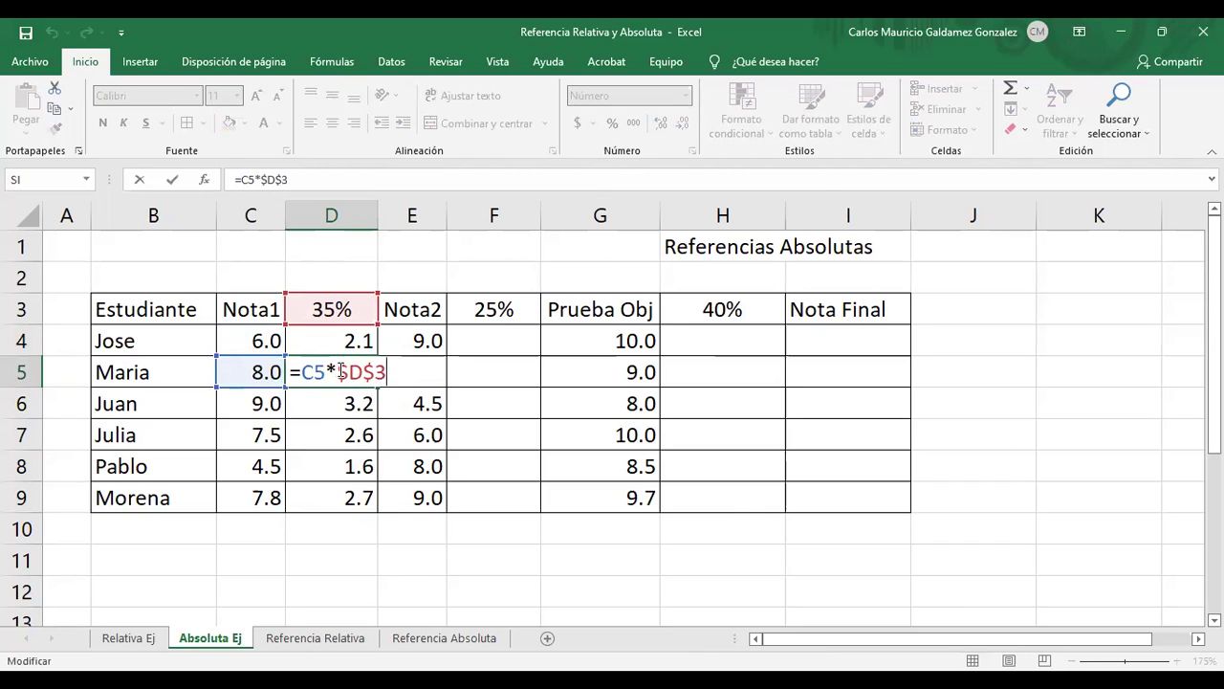
left_click_drag(336, 373, 390, 376)
key("Return")
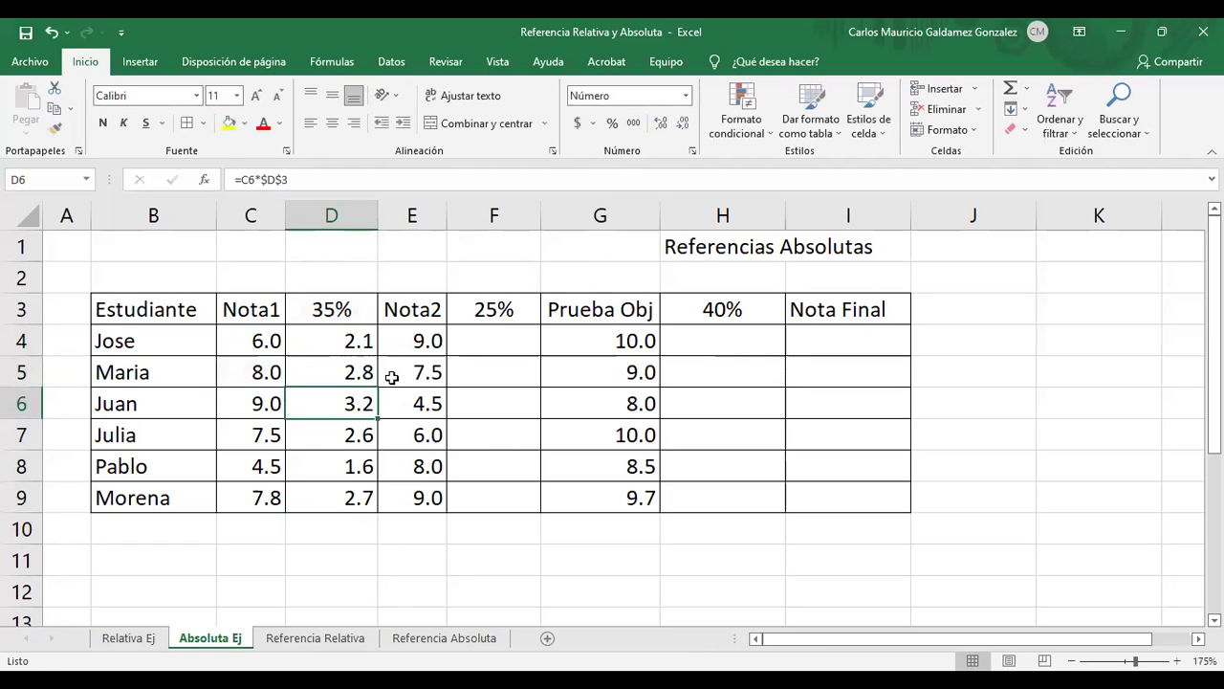
key("F2")
key("Return")
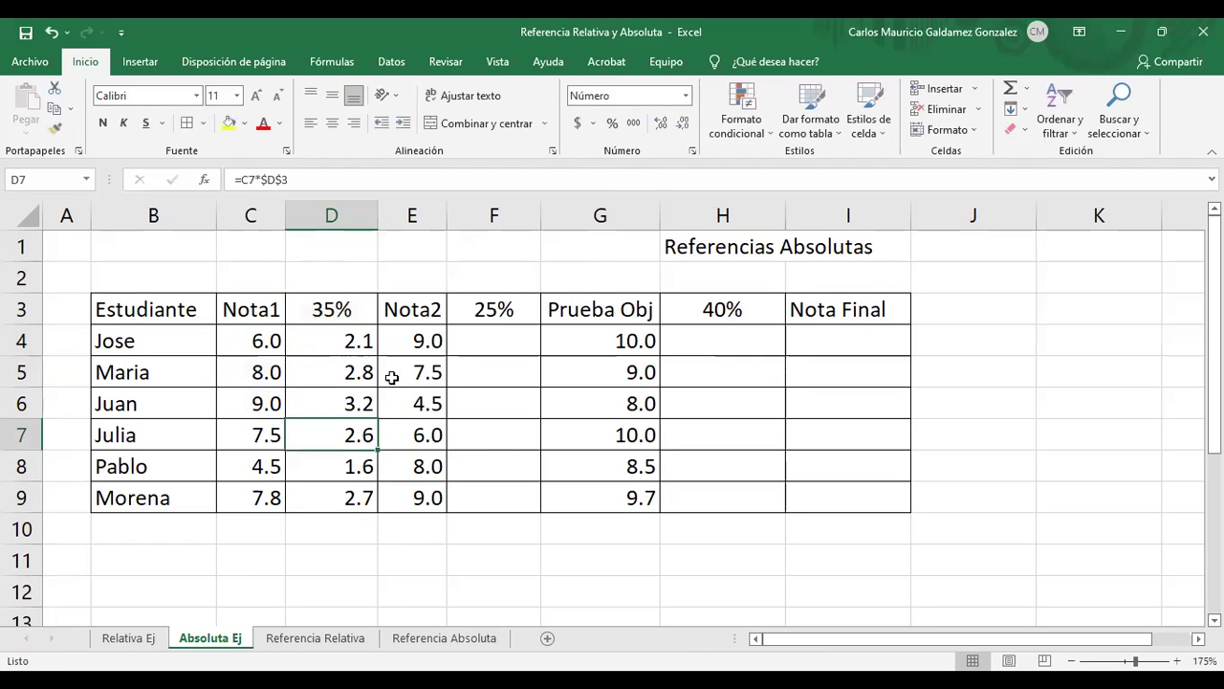
key("F2")
key("Return")
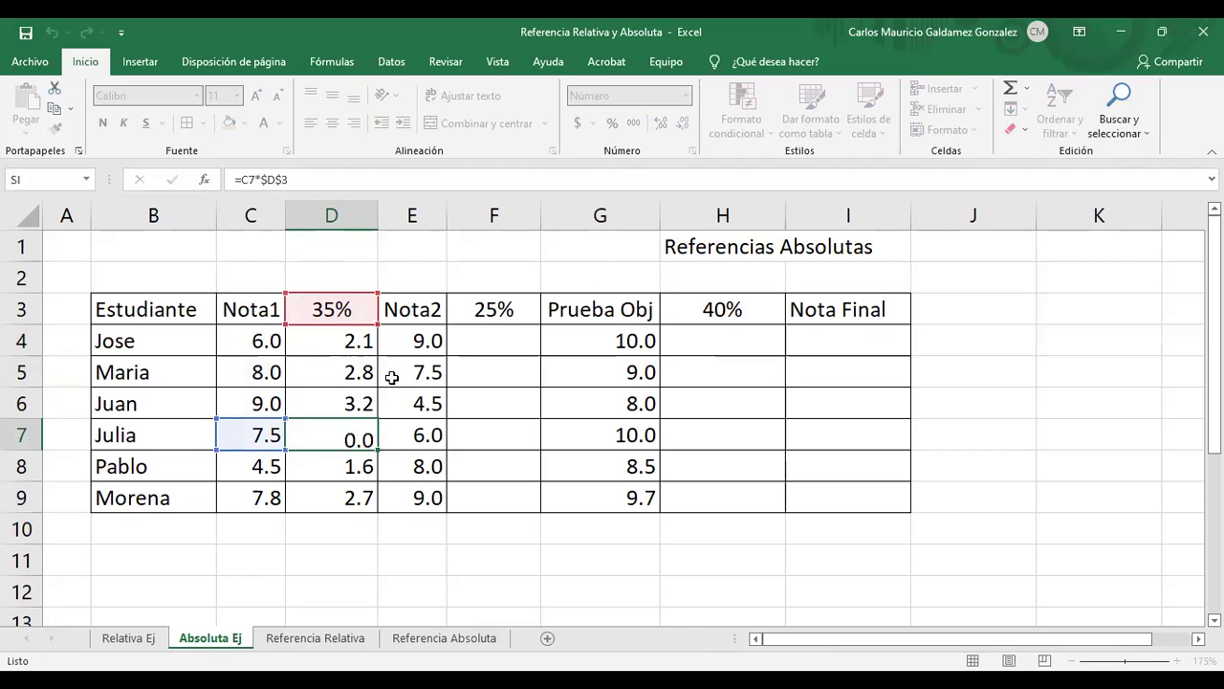
key("F2")
key("Return")
key("F2")
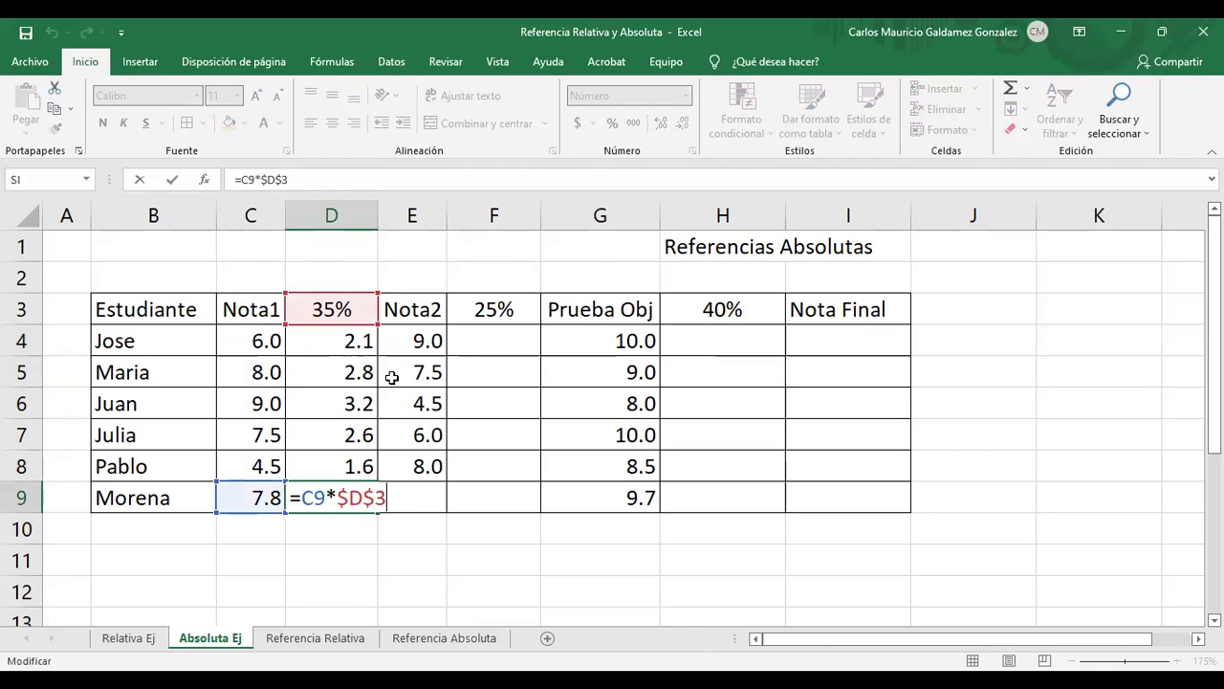
key("Return")
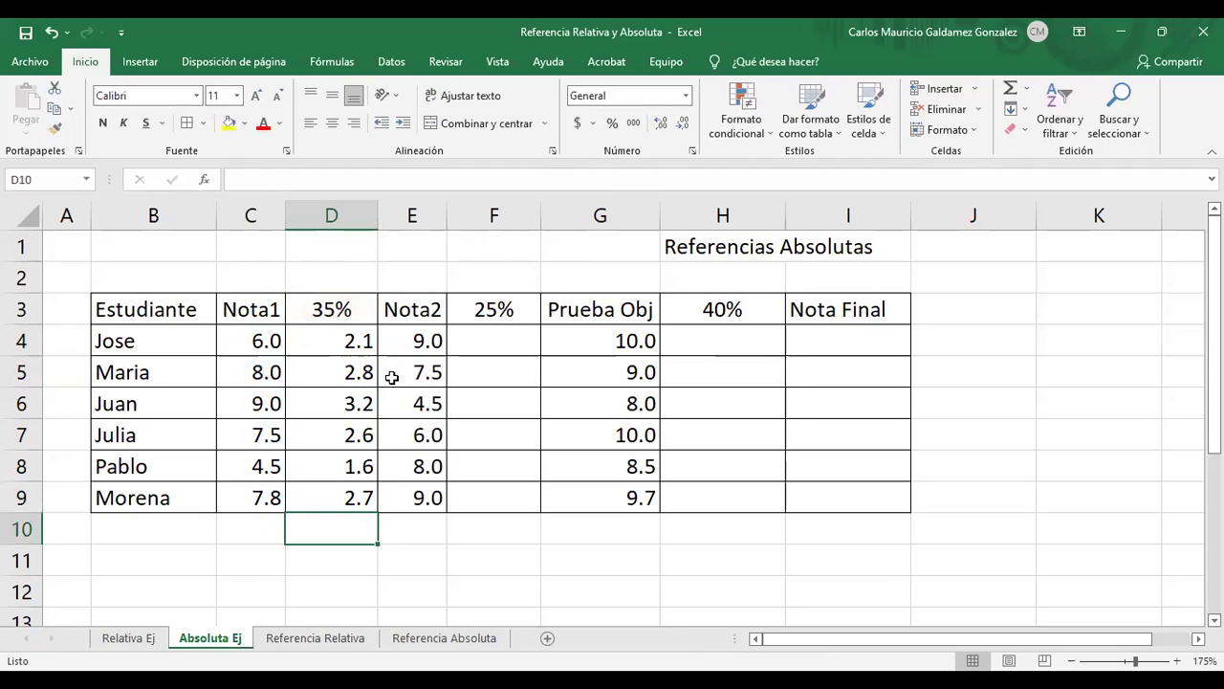
left_click_drag(331, 342, 331, 499)
left_click(306, 305)
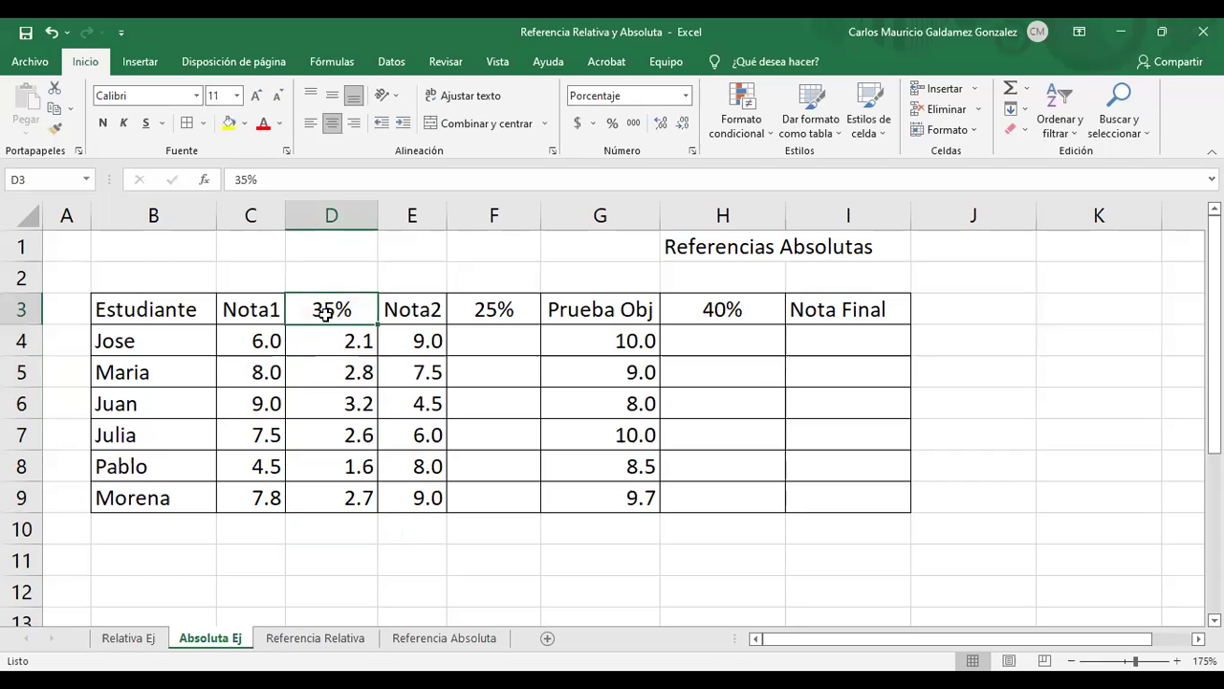
left_click(669, 251)
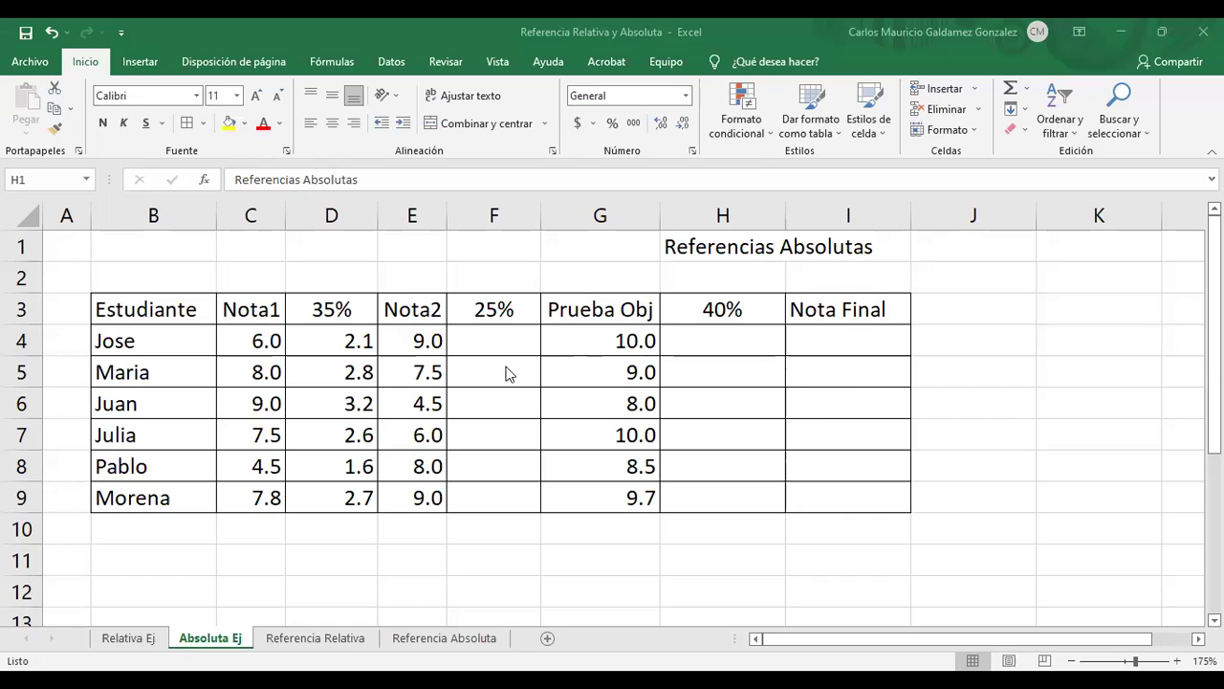
key("F2")
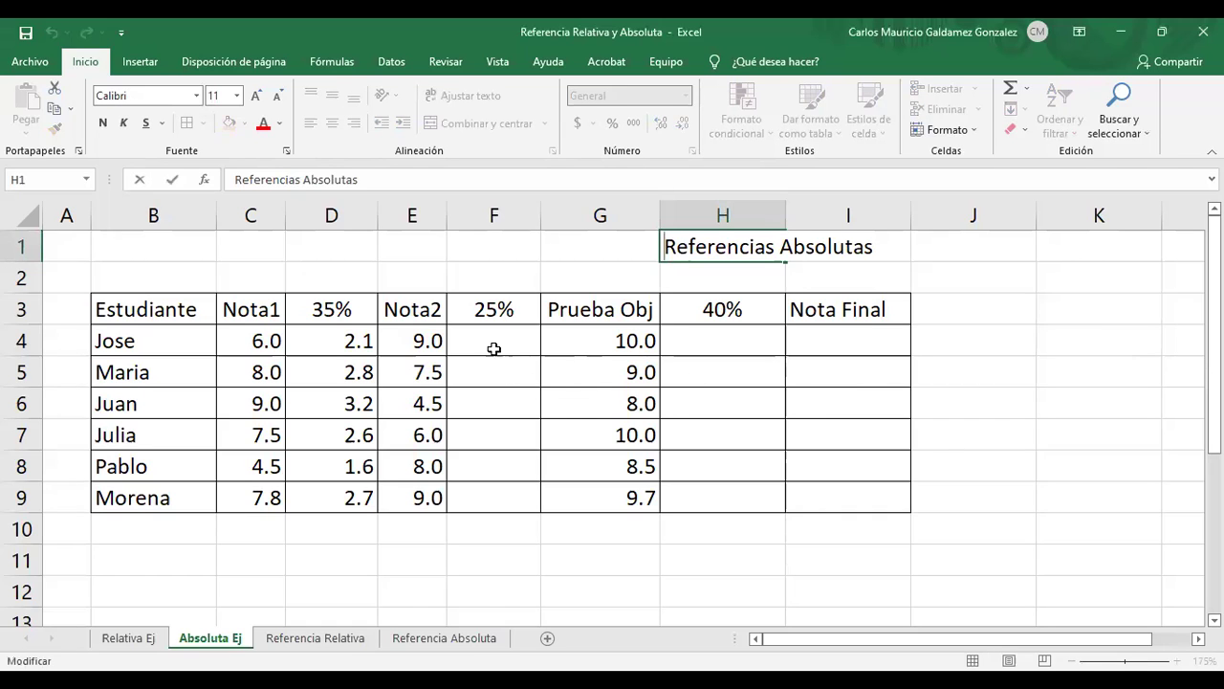
left_click(493, 348)
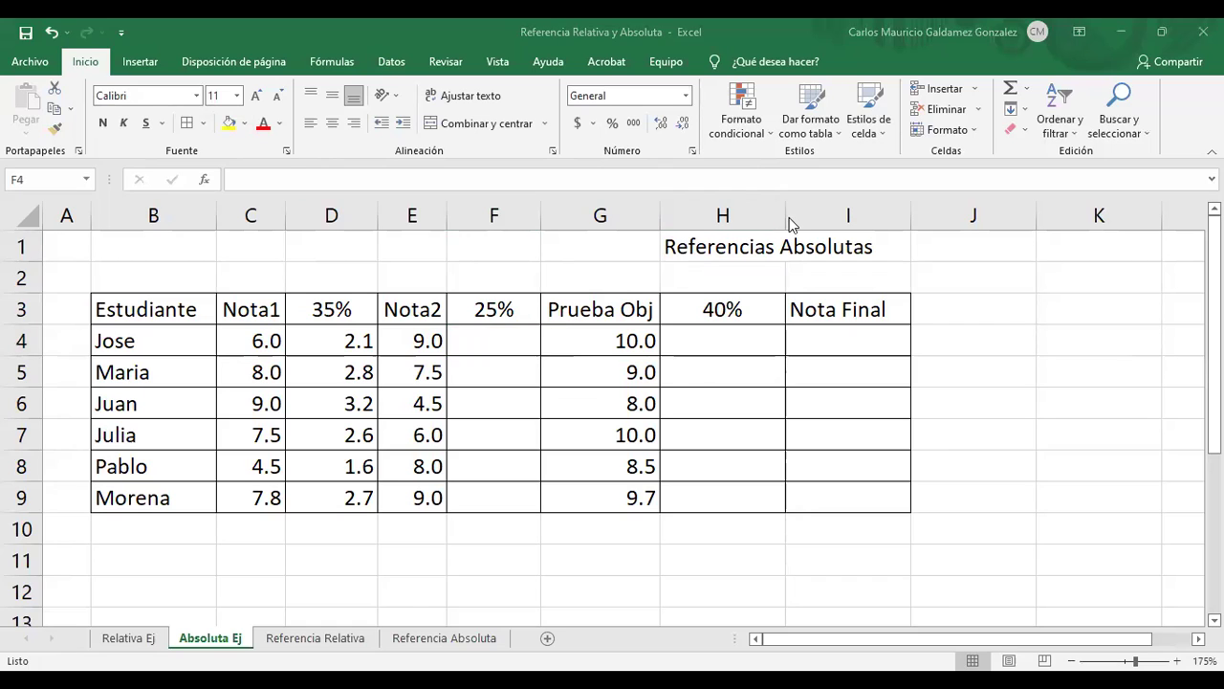
Set the width of the three percentage columns D, F and H to 7.71
left_click_drag(786, 219, 744, 220)
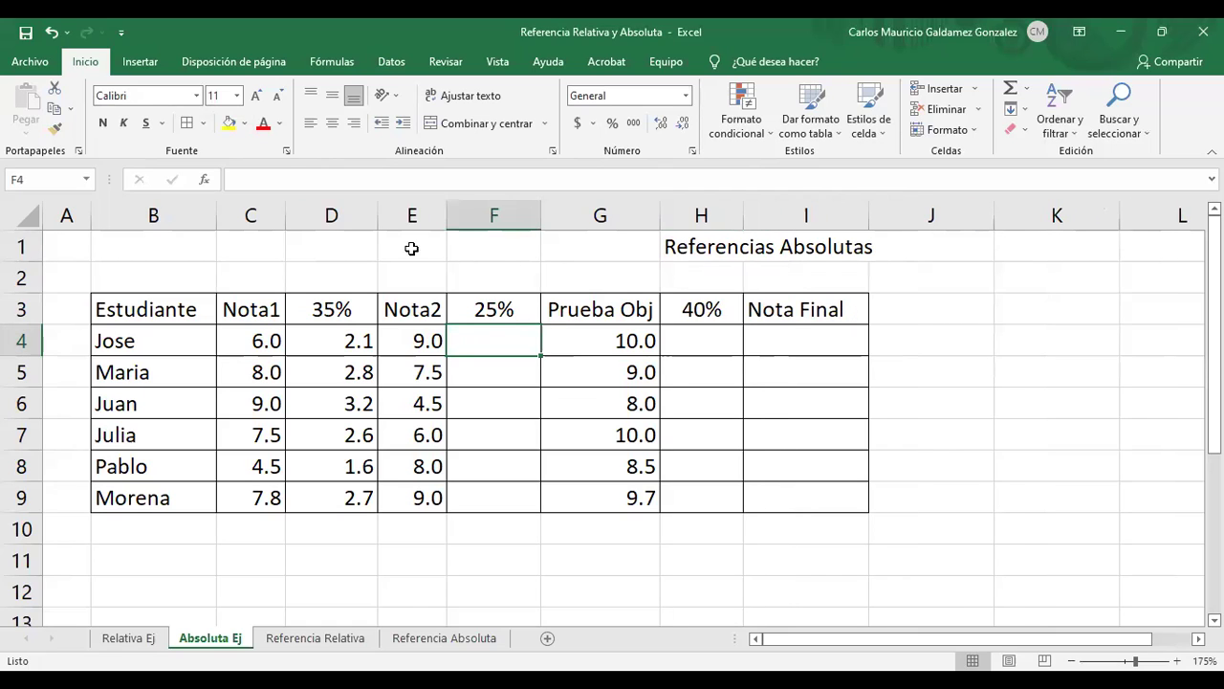
left_click_drag(376, 216, 376, 217)
left_click(331, 216)
left_click(494, 216, "ctrl")
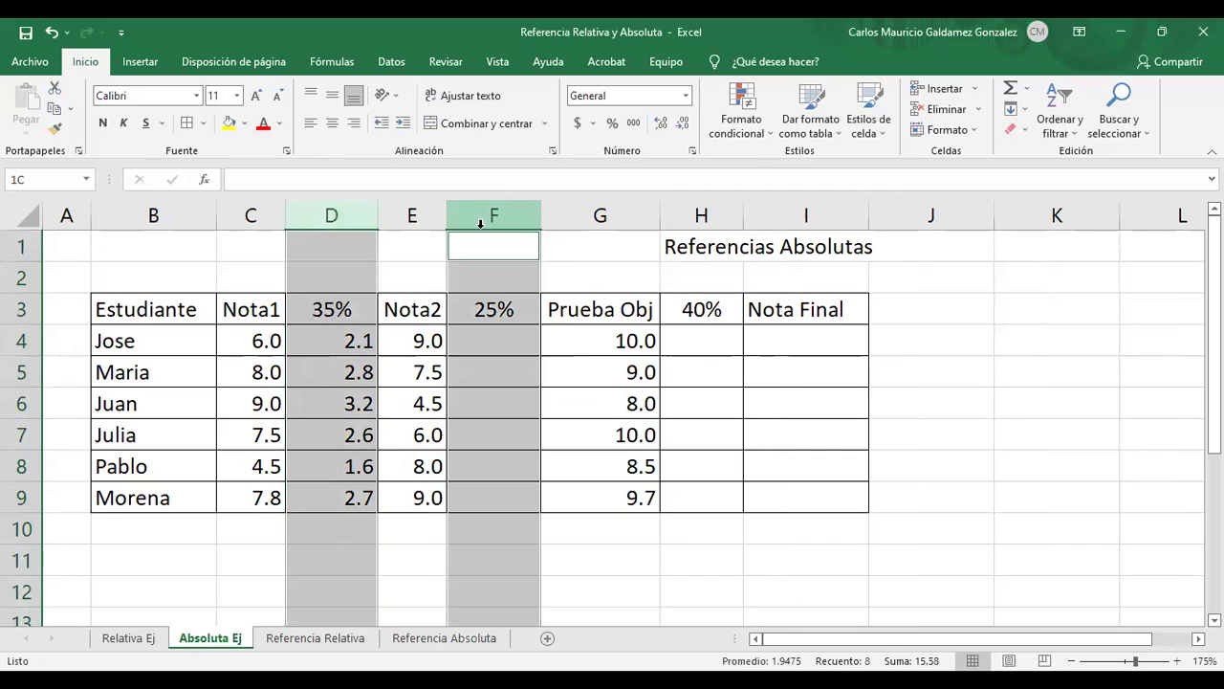
left_click(709, 210, "ctrl")
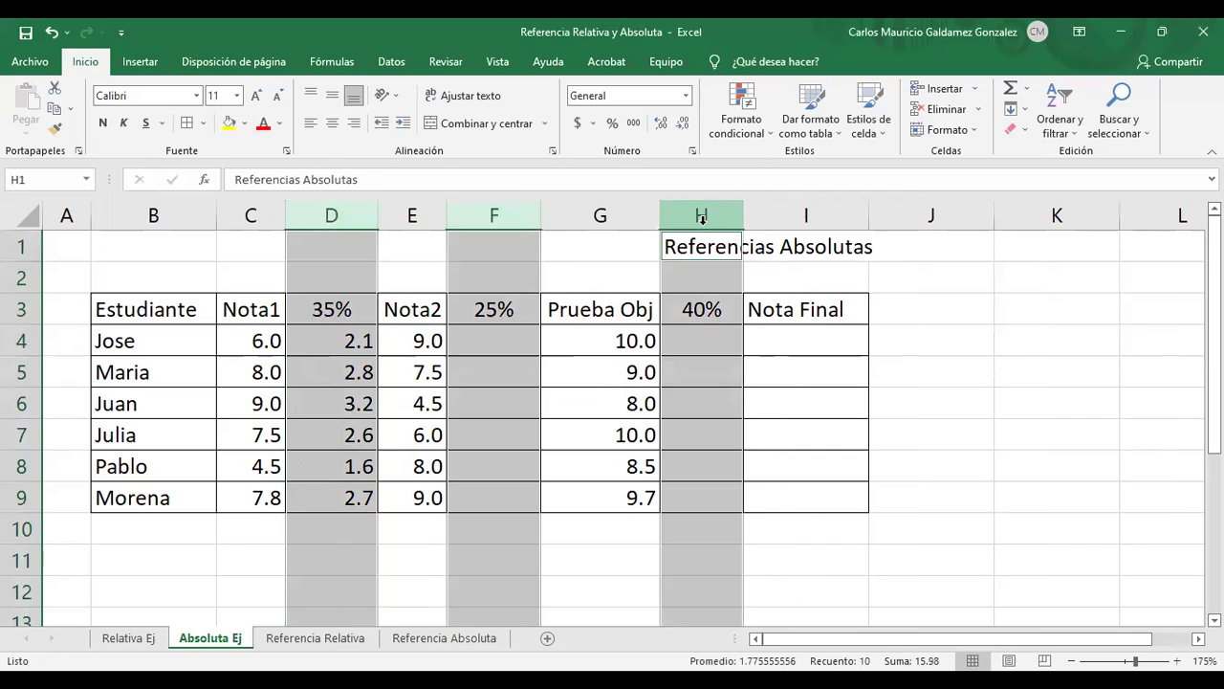
key("shift+F10")
left_click(765, 439)
type("7.71")
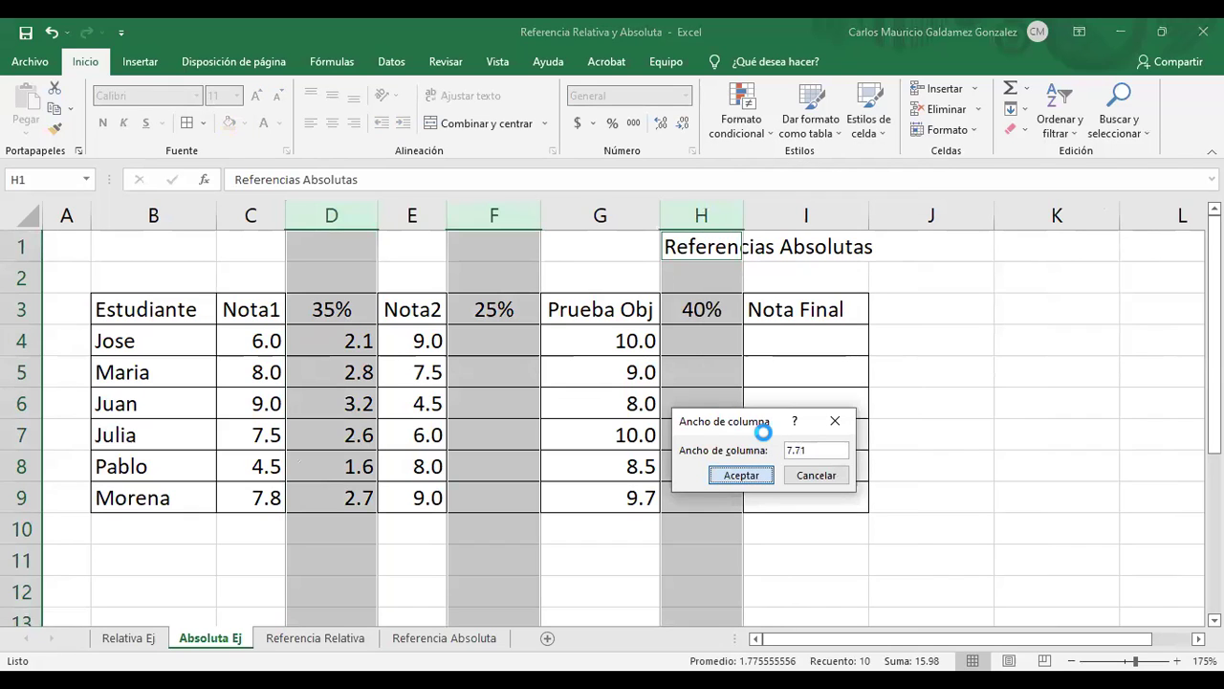
key("Return")
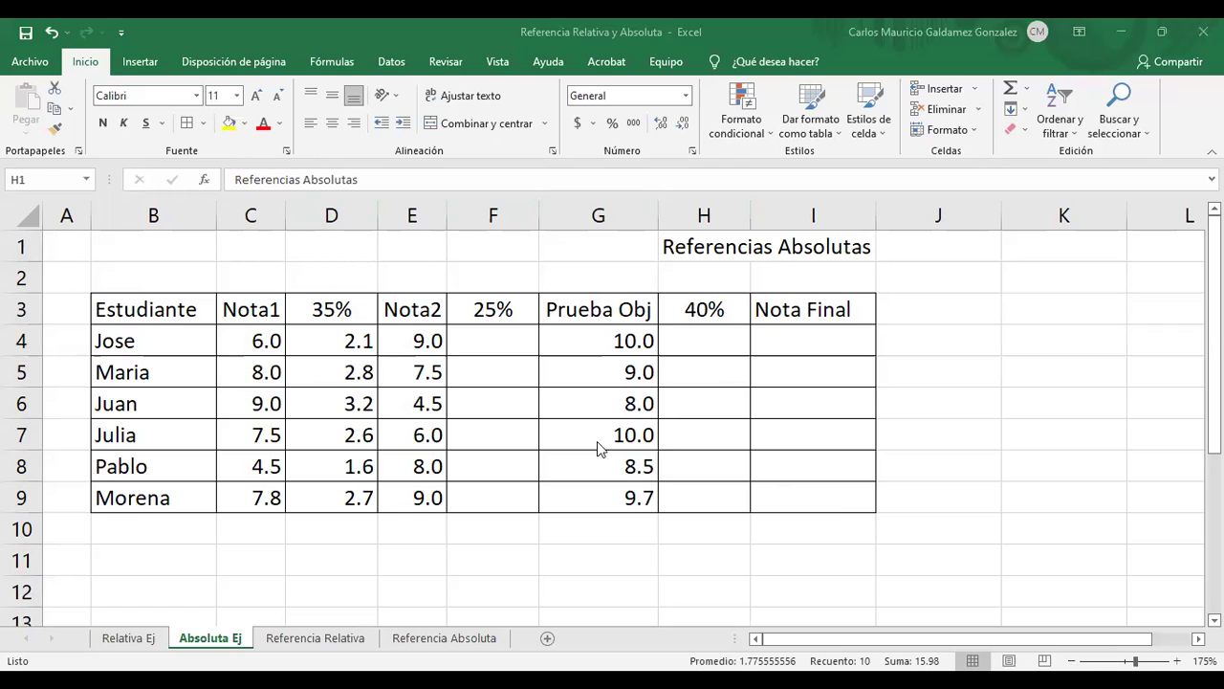
Calculate the first student's 25% portion of Nota2 in F4 with the formula =E4*$F$3
left_click(333, 342)
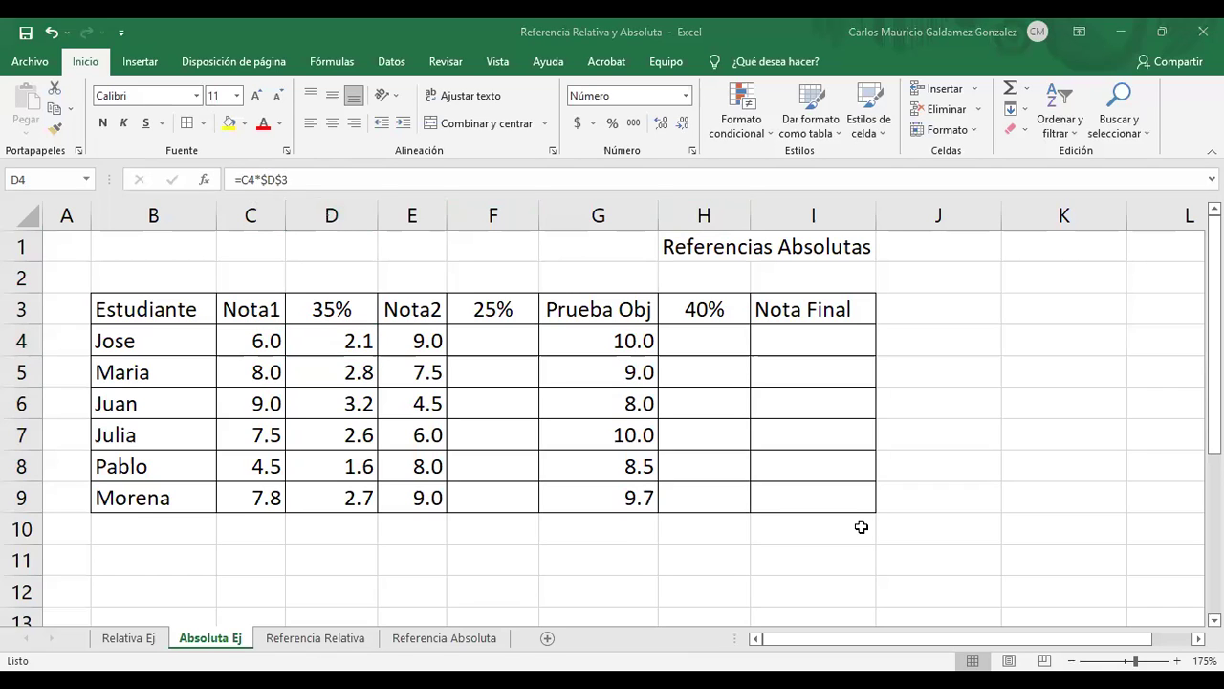
key("F2")
left_click(485, 337)
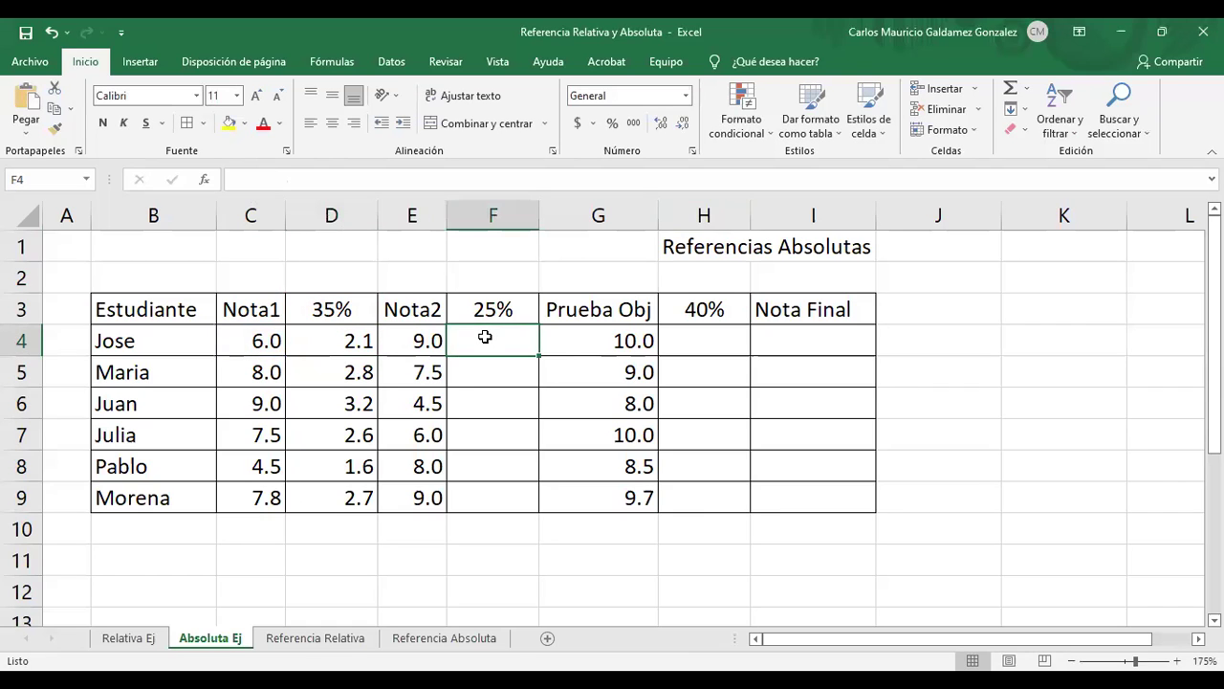
type("=E4*$f$3")
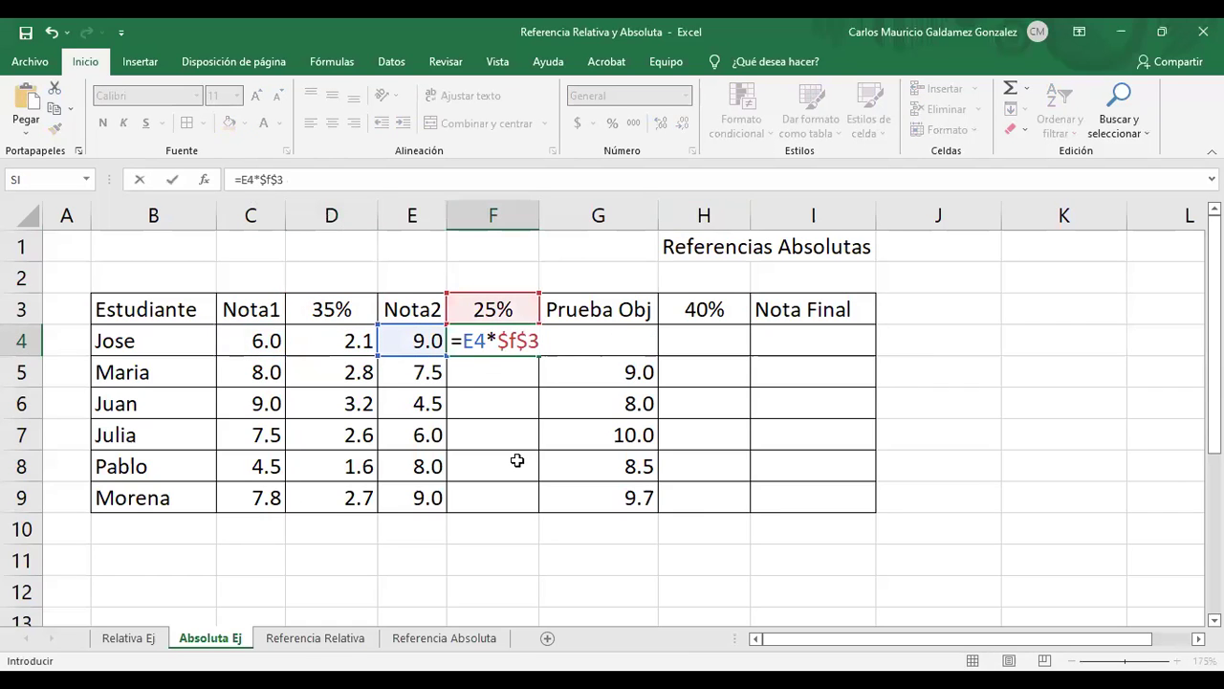
key("Return")
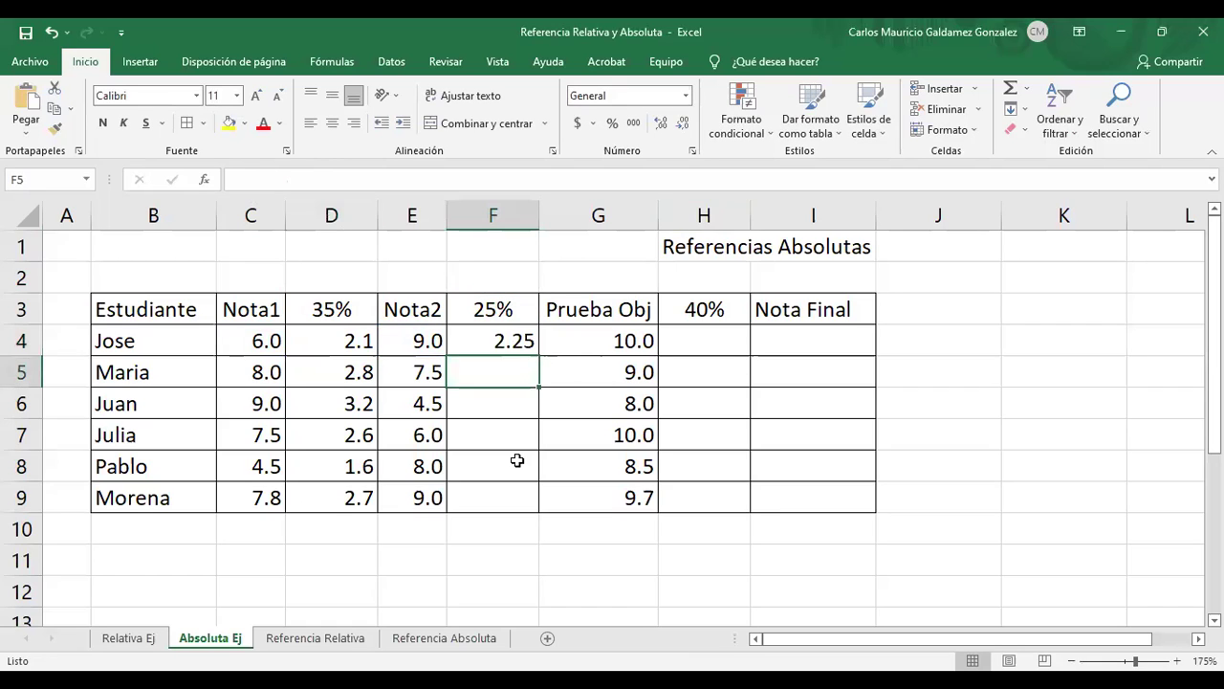
Format F4 to one decimal place and fill its formula down to F9
left_click(497, 342)
left_click(681, 123)
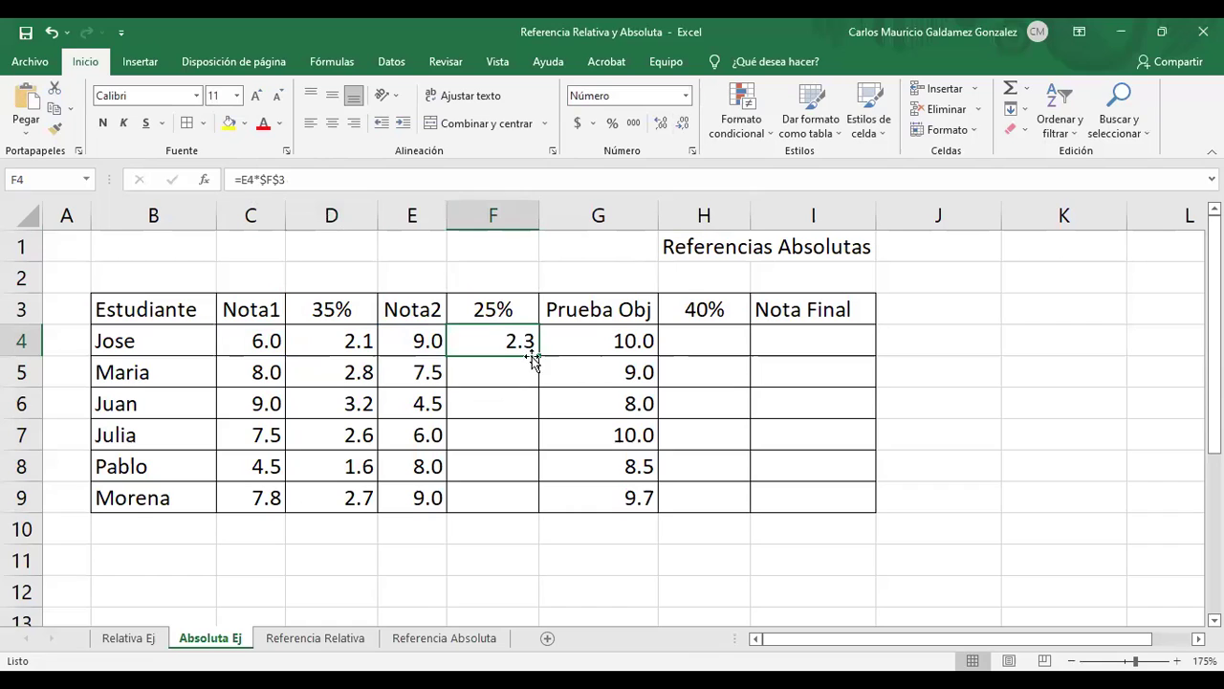
left_click_drag(540, 357, 533, 505)
Examine the formulas in the 25% column from F4 to F9, checking which cells each one references
left_click(500, 372)
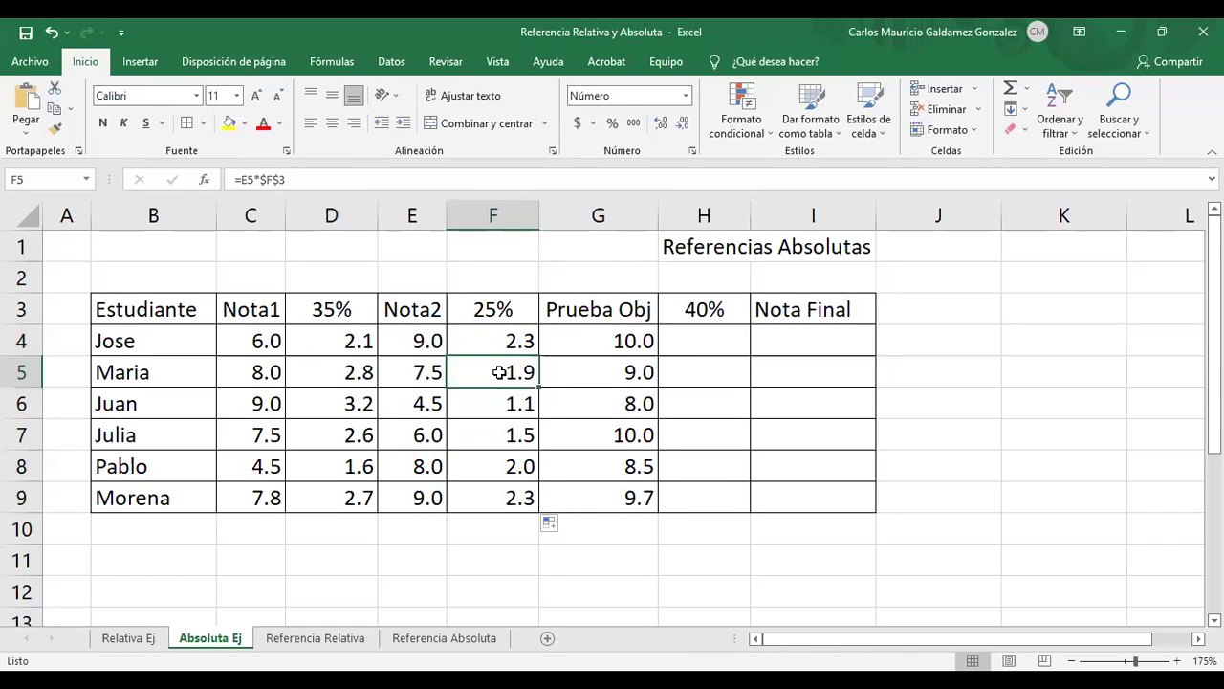
double_click(499, 372)
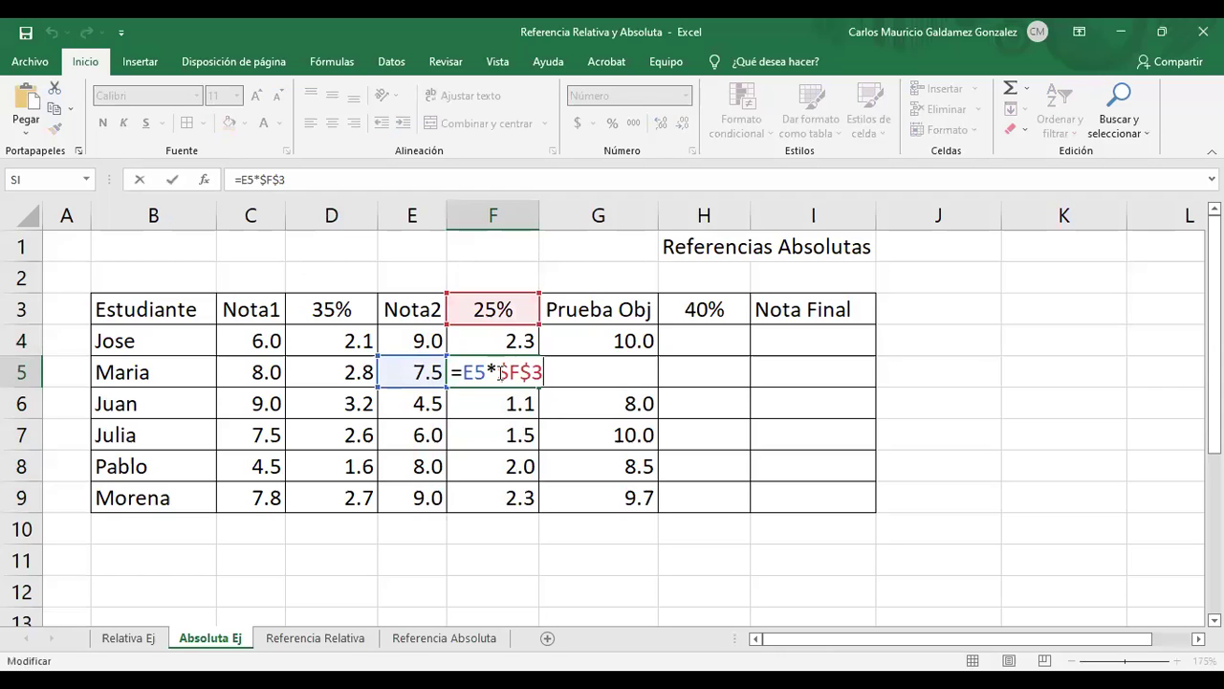
key("Return")
key("F2")
key("Return")
key("F2")
key("Return")
key("F2")
key("Return")
key("F2")
key("Return")
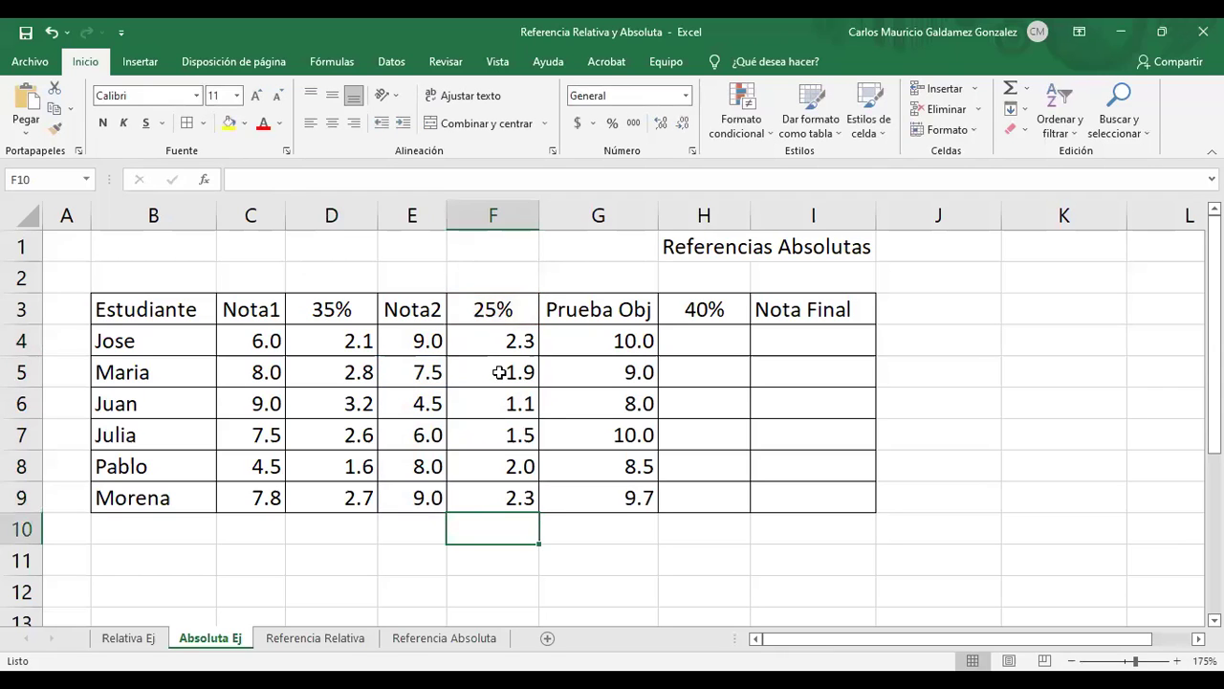
key("Down")
key("Up")
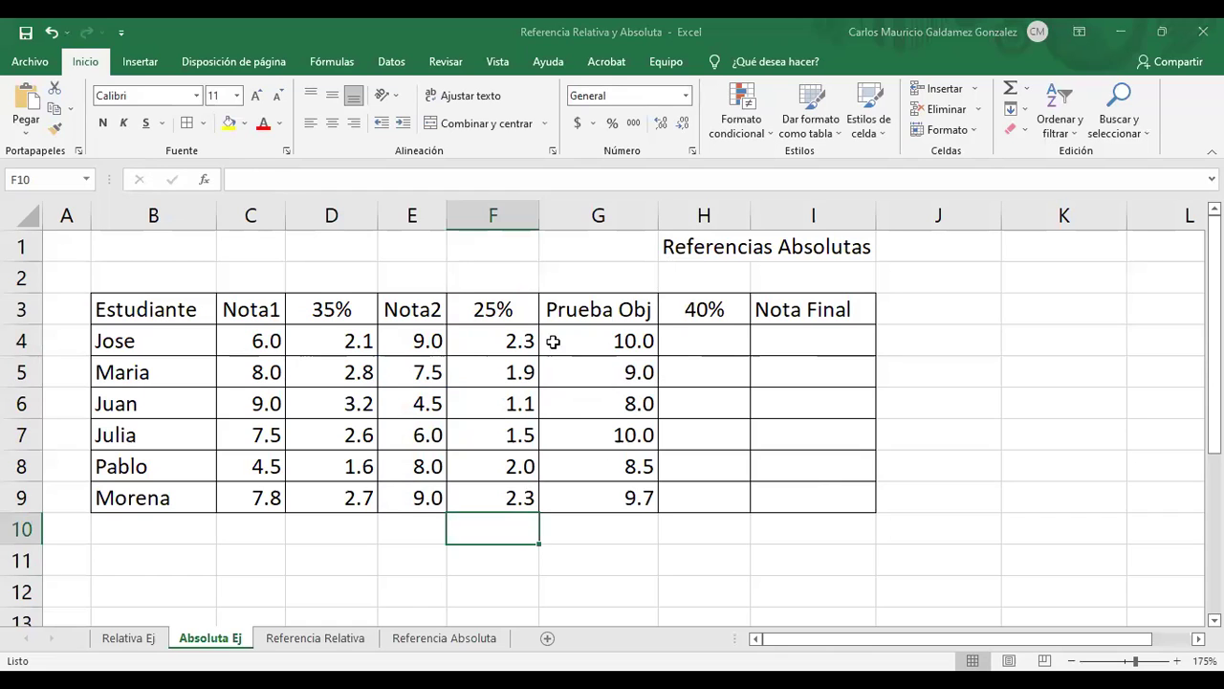
left_click(502, 337)
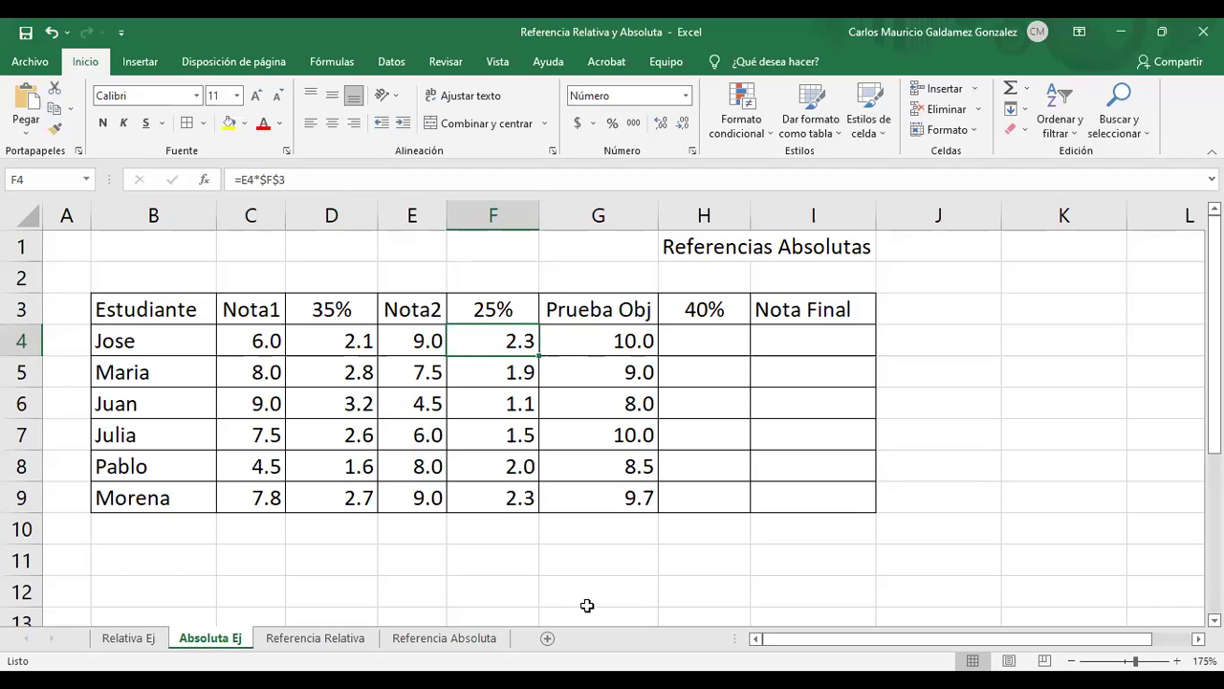
Calculate the first student's final grade in I4 with the formula =SUMA(D4;F4;H4)
left_click(772, 344)
type("=")
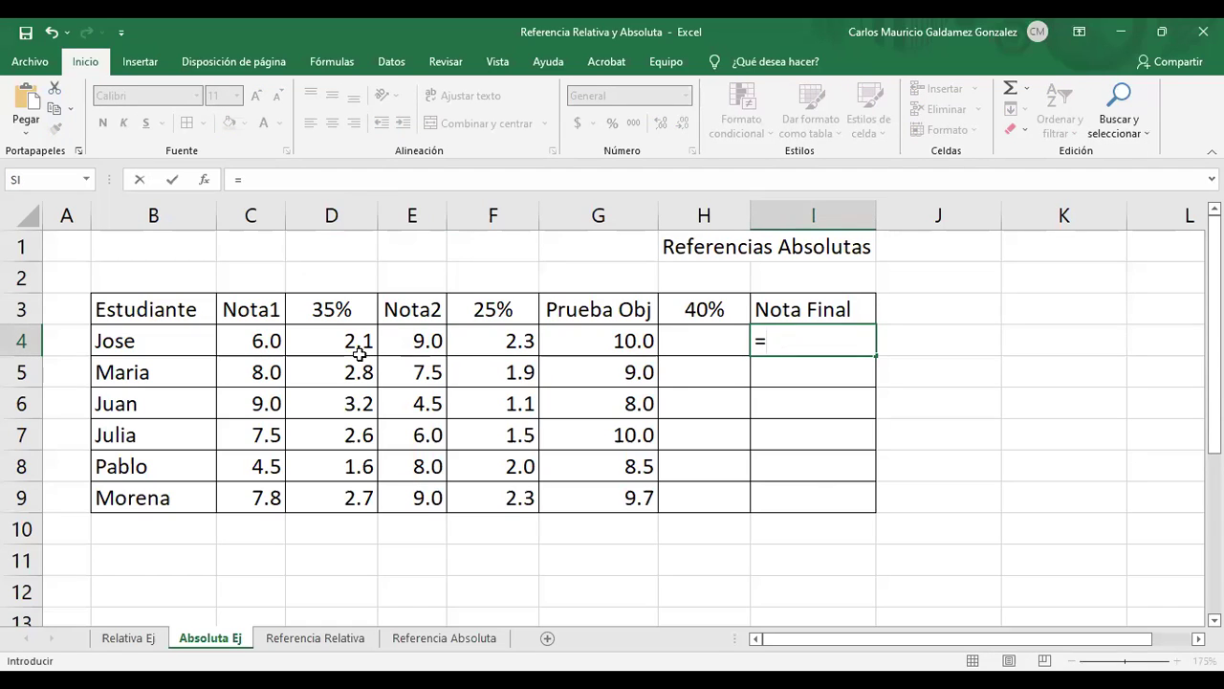
key("BackSpace")
type("suma")
key("Escape")
type("/")
key("BackSpace")
type("(")
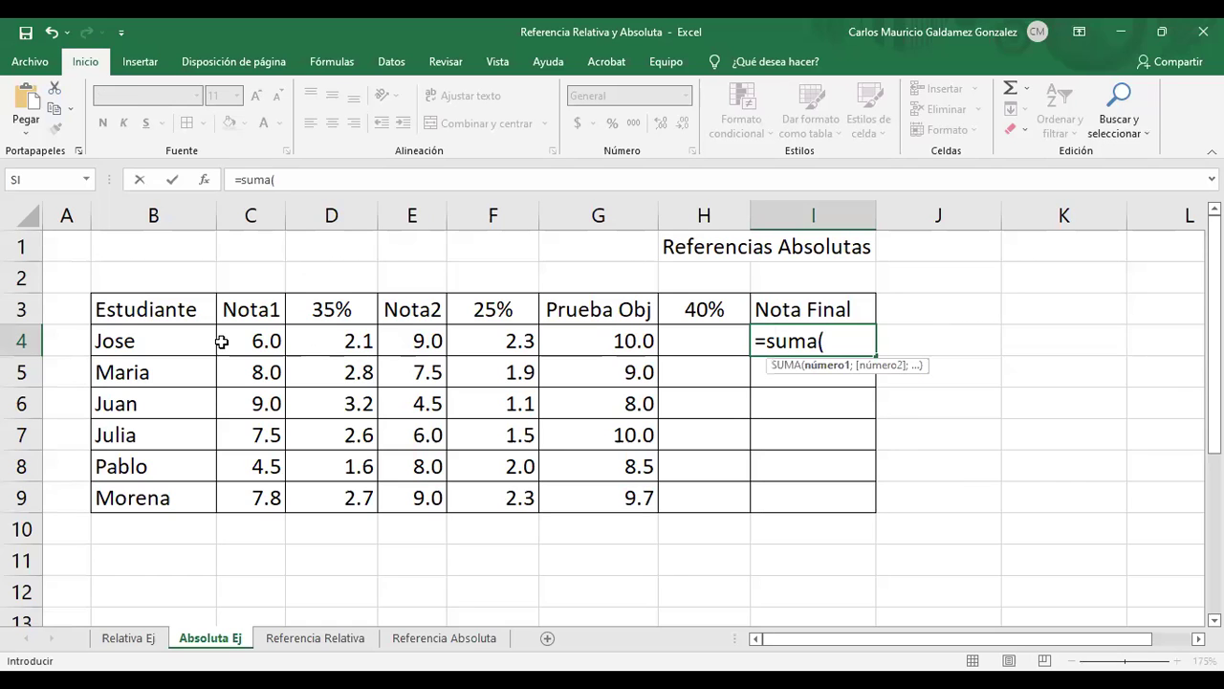
left_click(334, 345)
type(";")
left_click(483, 346)
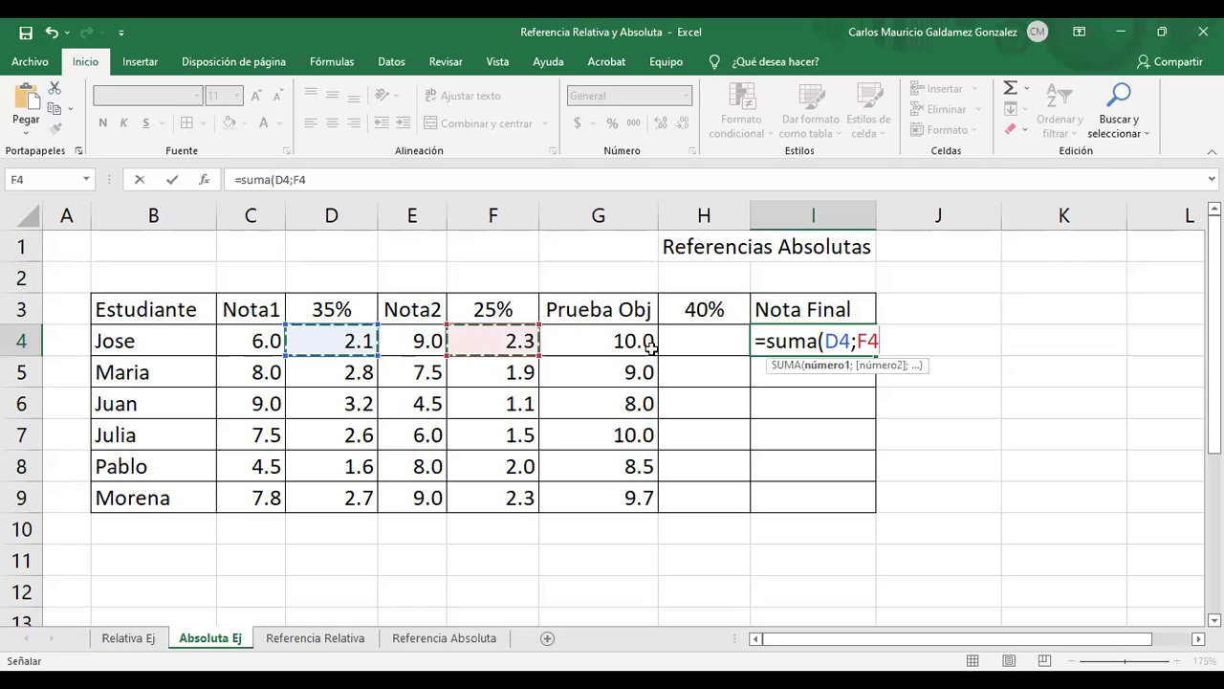
type(";")
left_click(683, 343)
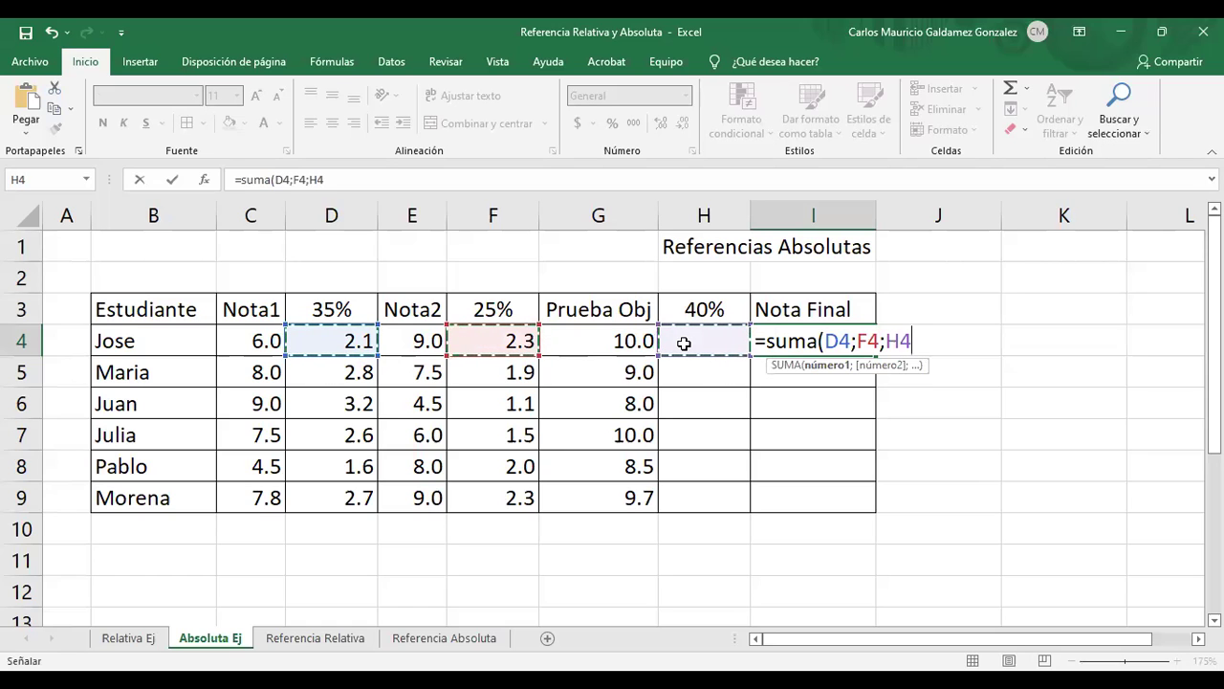
type(")")
key("Return")
Fill the final grade formula from I4 down to I9
left_click(836, 341)
left_click_drag(875, 355, 863, 511)
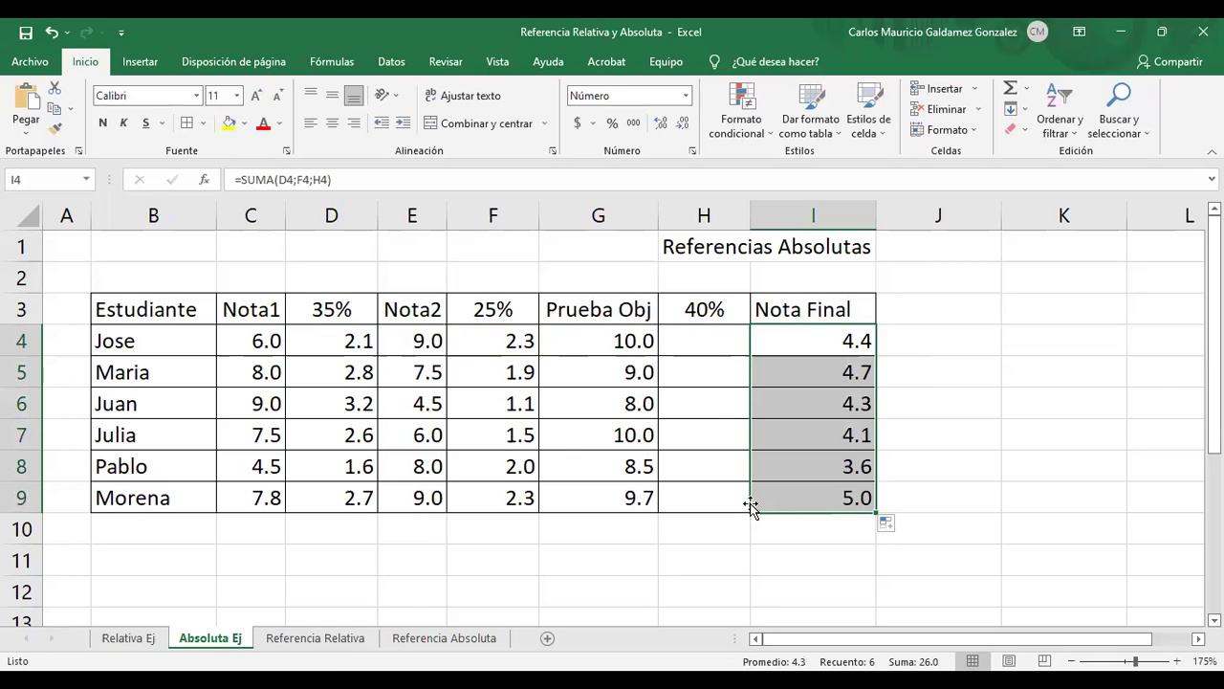
left_click(717, 428)
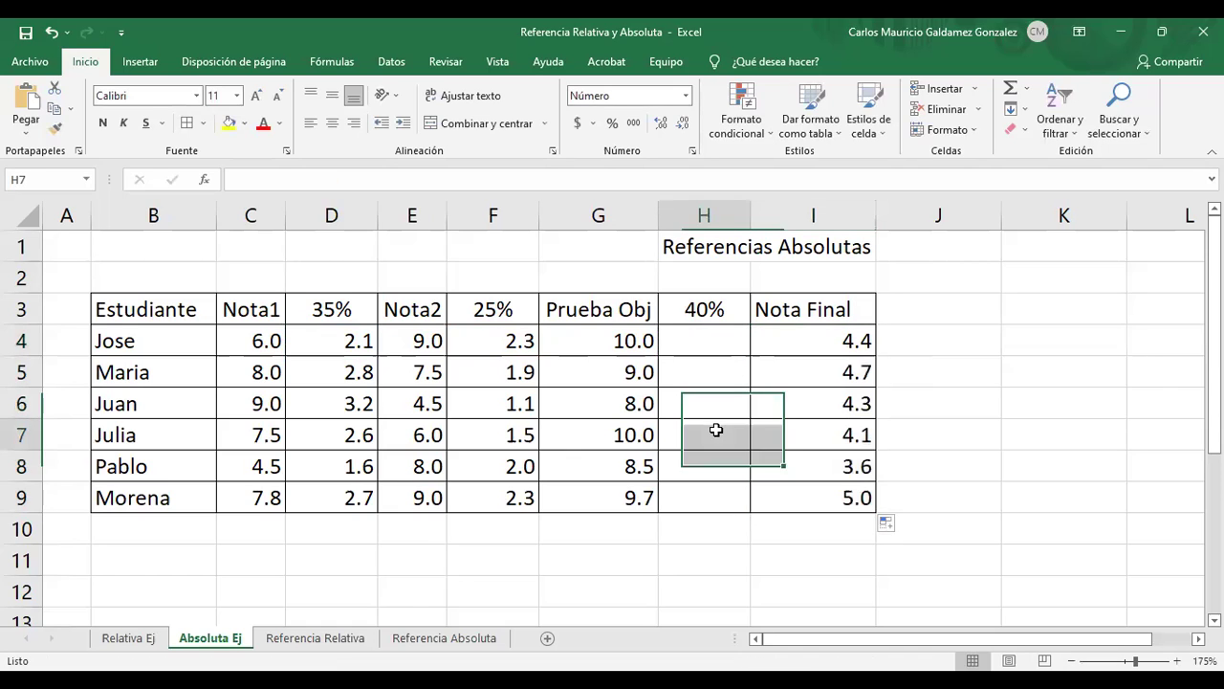
left_click(687, 345)
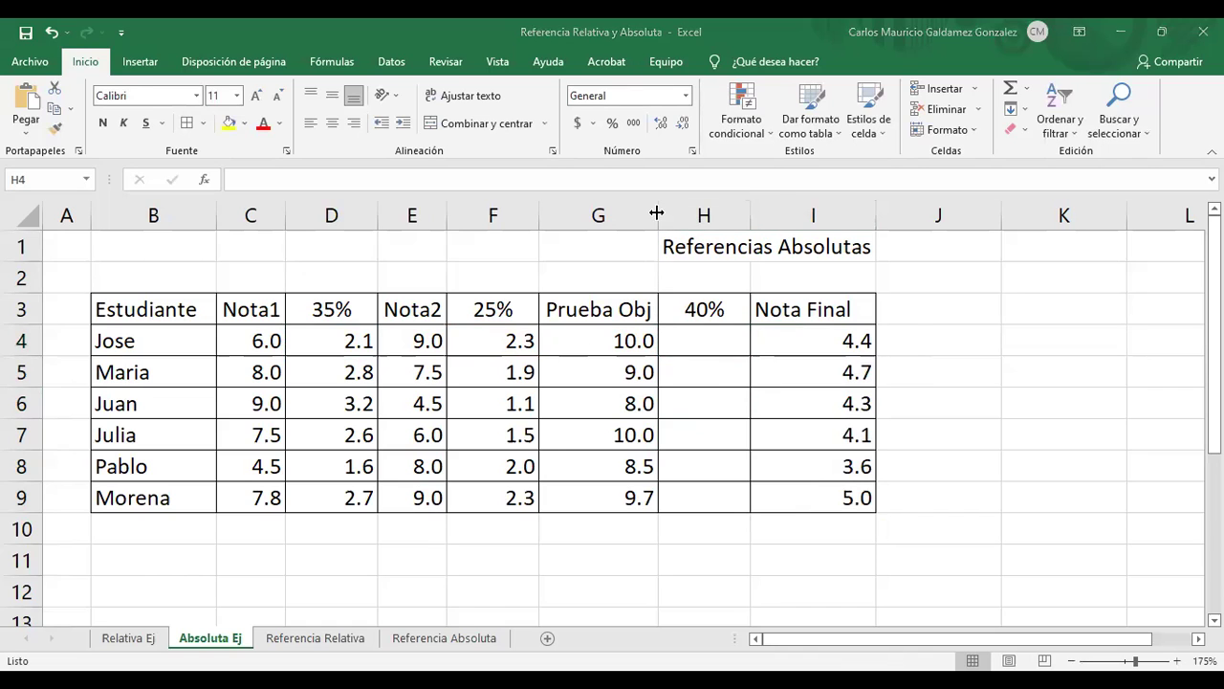
Narrow column G and wrap the text of its Prueba Obj header in G3
left_click_drag(657, 212, 616, 212)
left_click(584, 309)
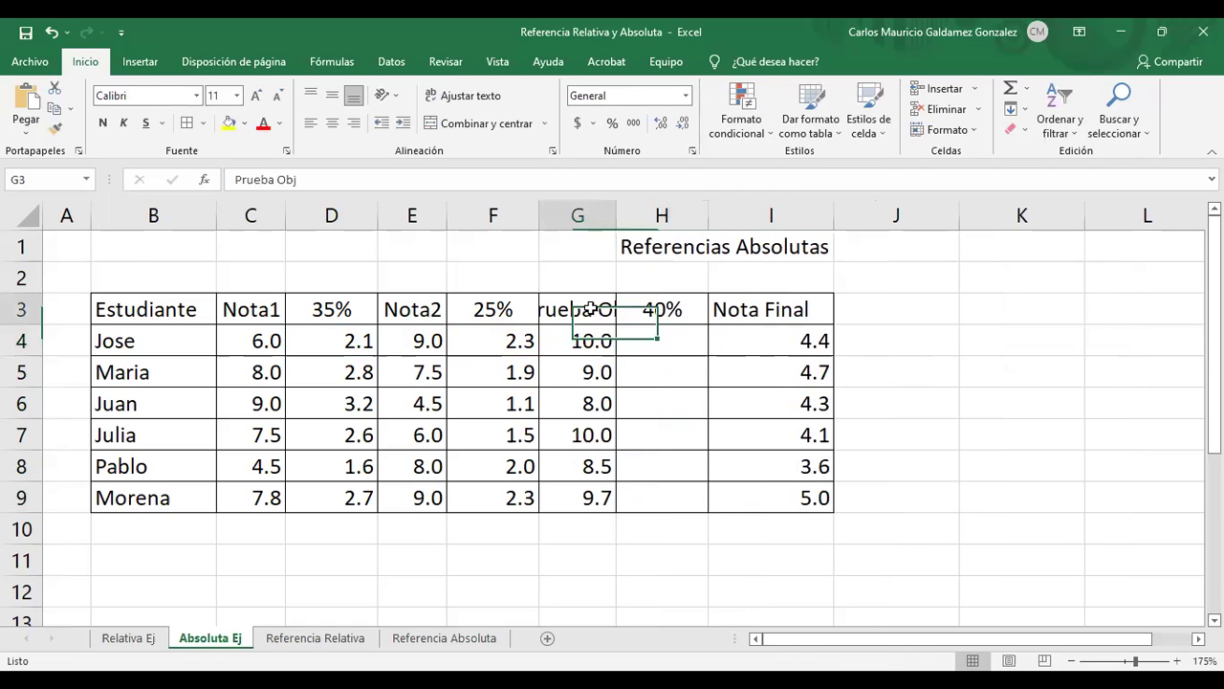
left_click(420, 99)
Center the table's header cells B3:I3 both vertically and horizontally
left_click_drag(124, 321, 765, 336)
left_click(332, 95)
left_click(332, 123)
left_click(658, 376)
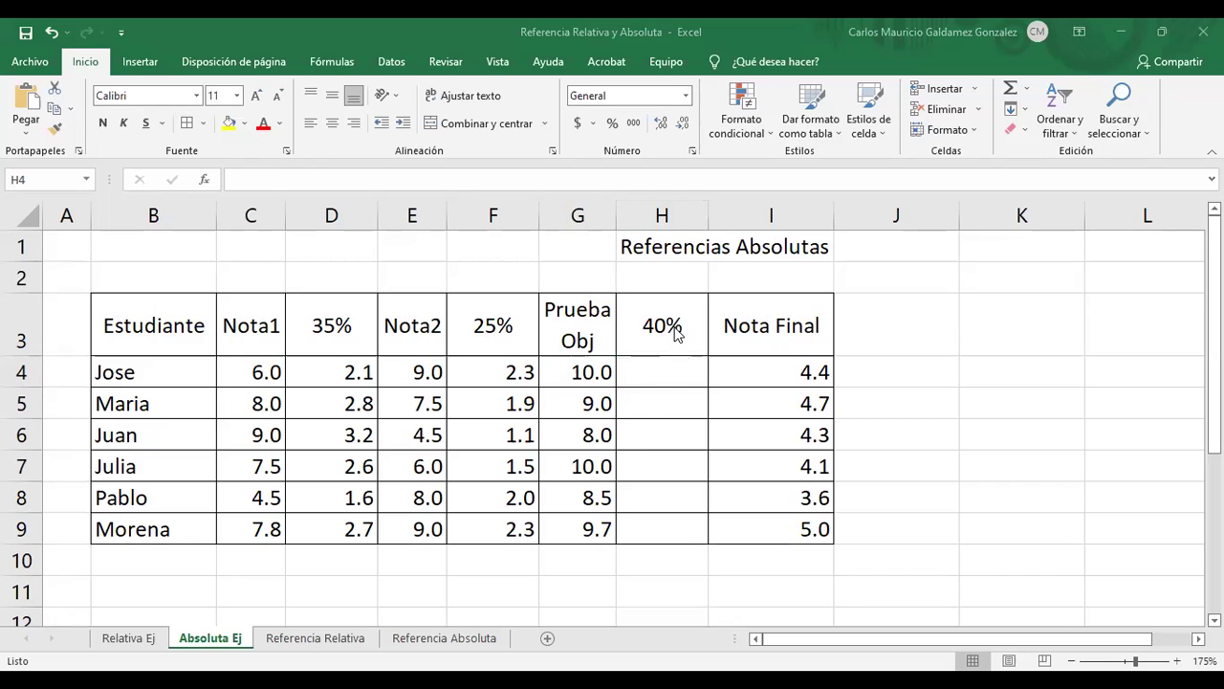
Calculate the first student's 40% portion of Prueba Obj in H4 with the formula =G4*$H$3
left_click(669, 380)
left_click(672, 375)
type("=G4*$H$3")
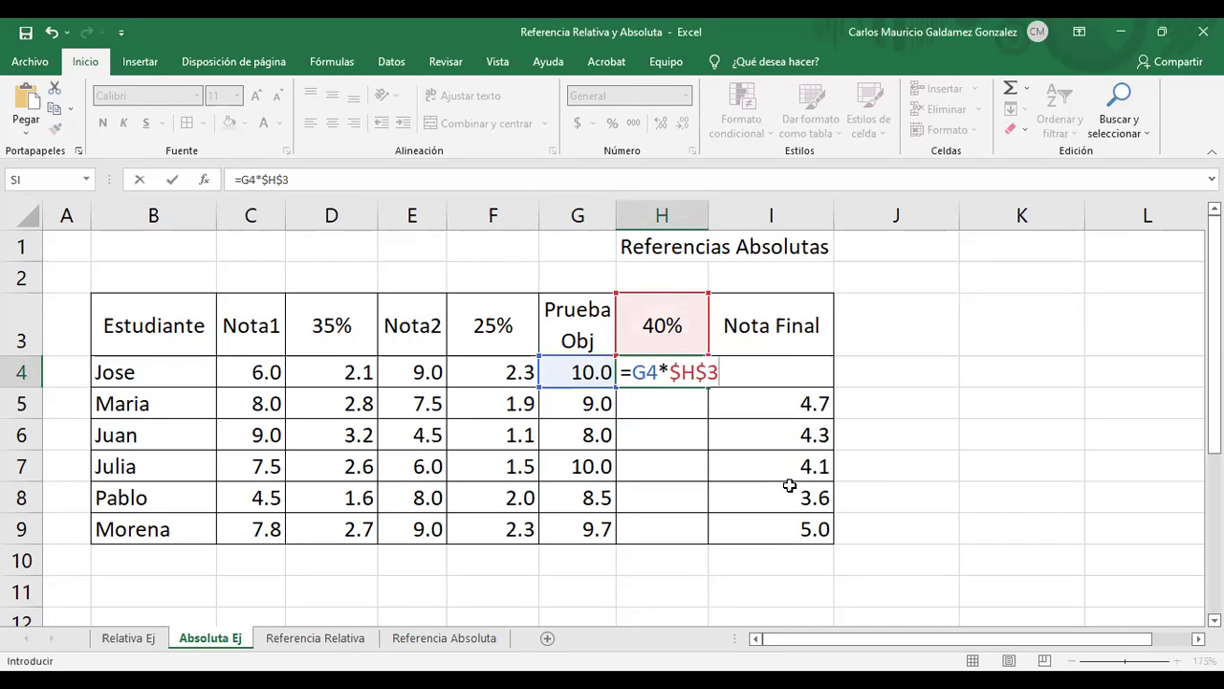
key("Return")
Format H4 to one decimal place and fill its formula down to H9
left_click(685, 375)
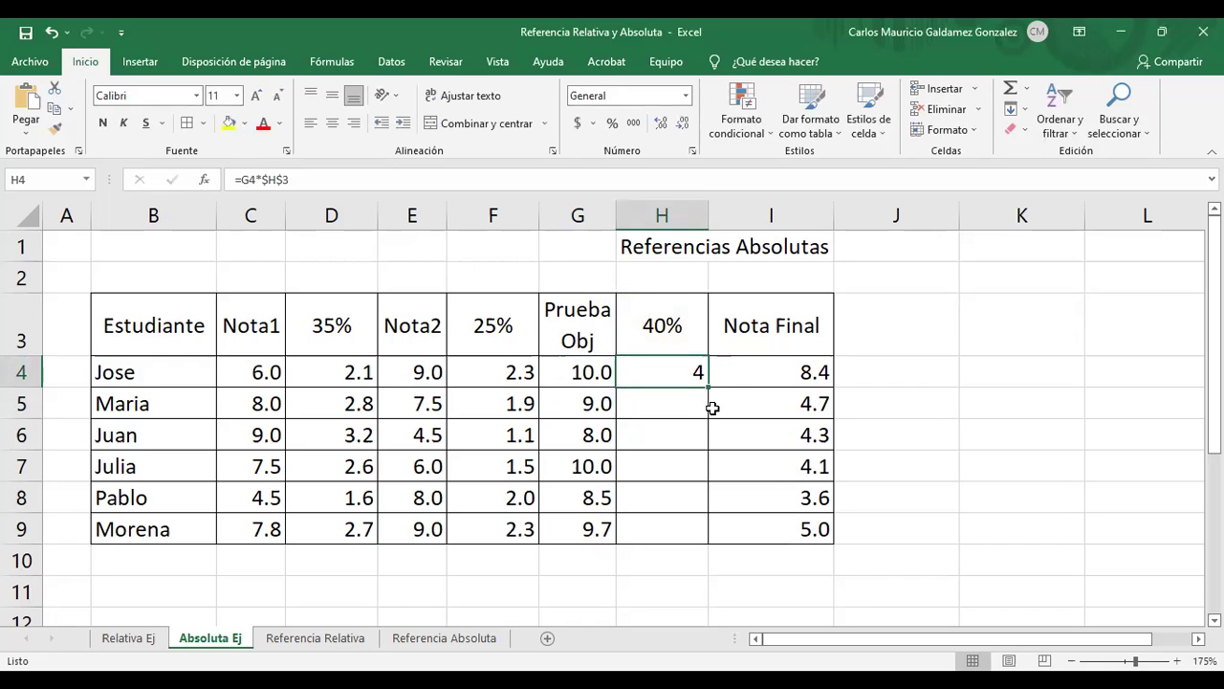
left_click(662, 124)
left_click(661, 125)
left_click(662, 124)
left_click(681, 125)
left_click(681, 126)
left_click_drag(707, 386, 695, 527)
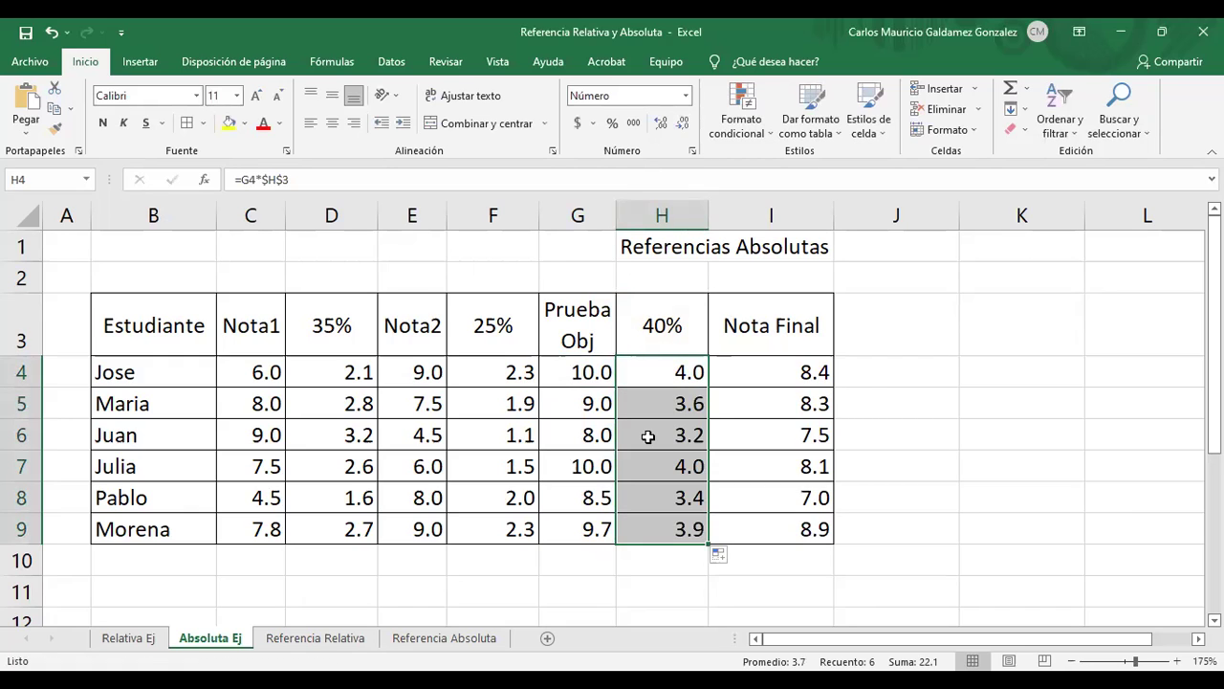
Select the whole grade table including its headers, B3:I9
left_click_drag(776, 360, 772, 531)
left_click_drag(750, 504, 792, 533)
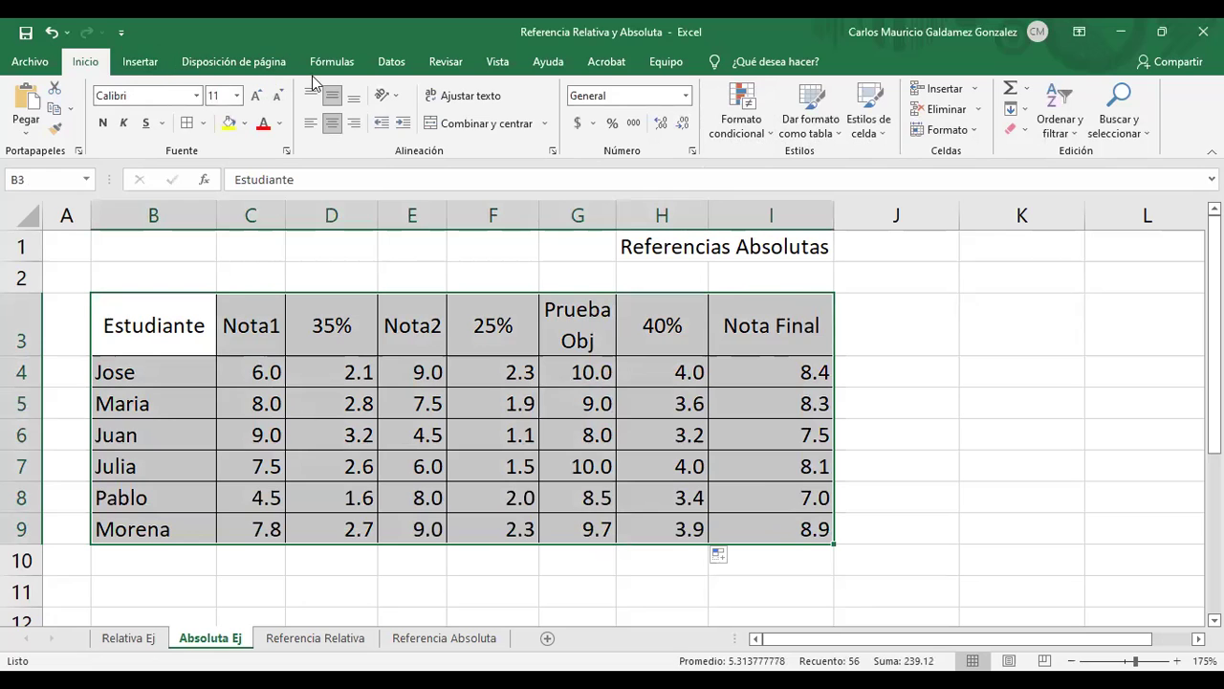
left_click(143, 65)
left_click(220, 63)
left_click(331, 63)
left_click(391, 63)
left_click(446, 65)
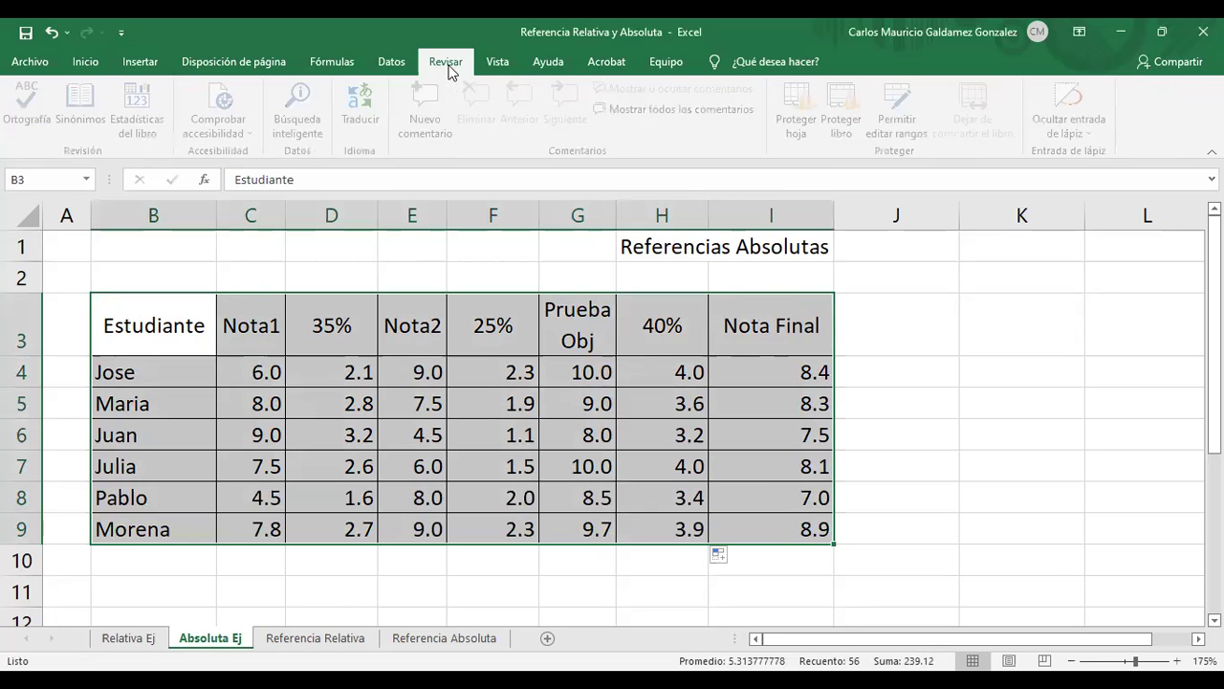
left_click(497, 63)
left_click(548, 63)
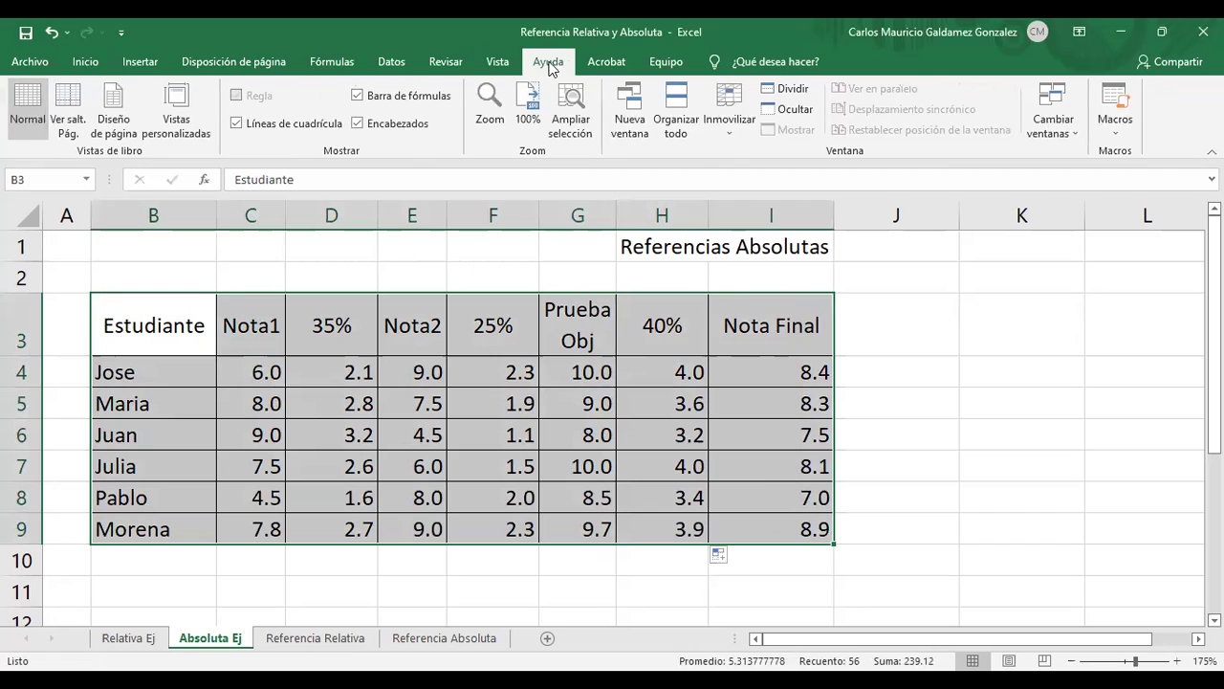
left_click(91, 65)
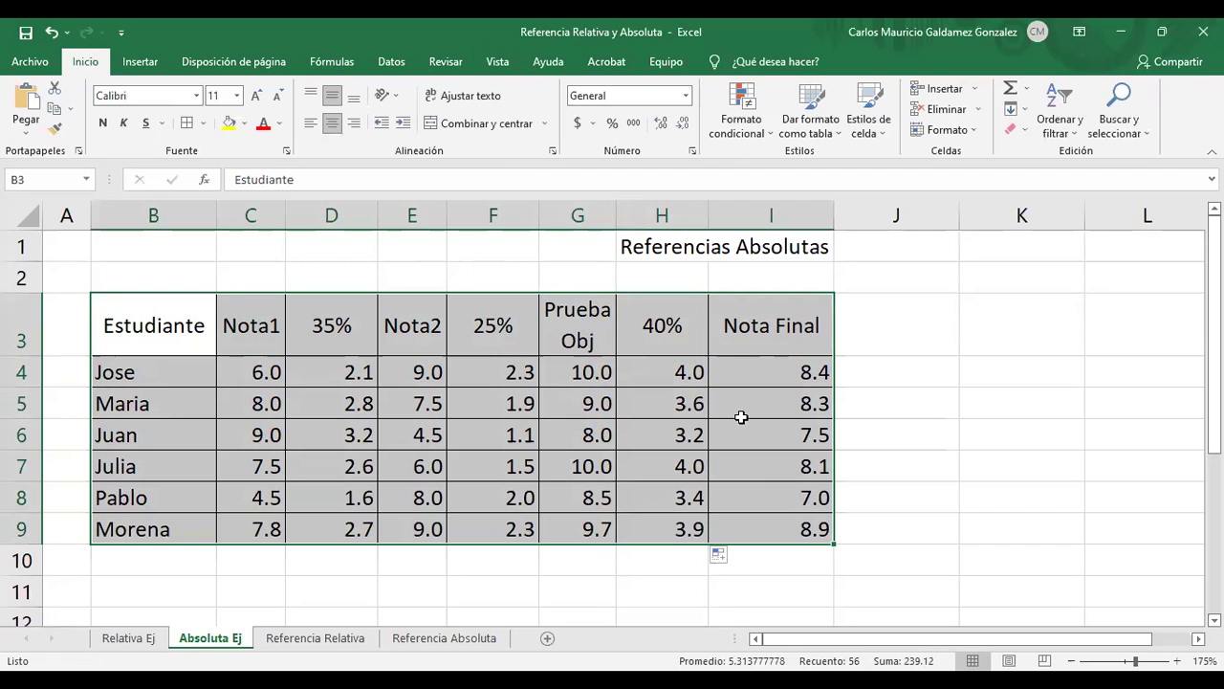
Format B3:I9 as a table with headers in a blue style, and narrow column G so Prueba Obj wraps onto two lines
left_click(774, 141)
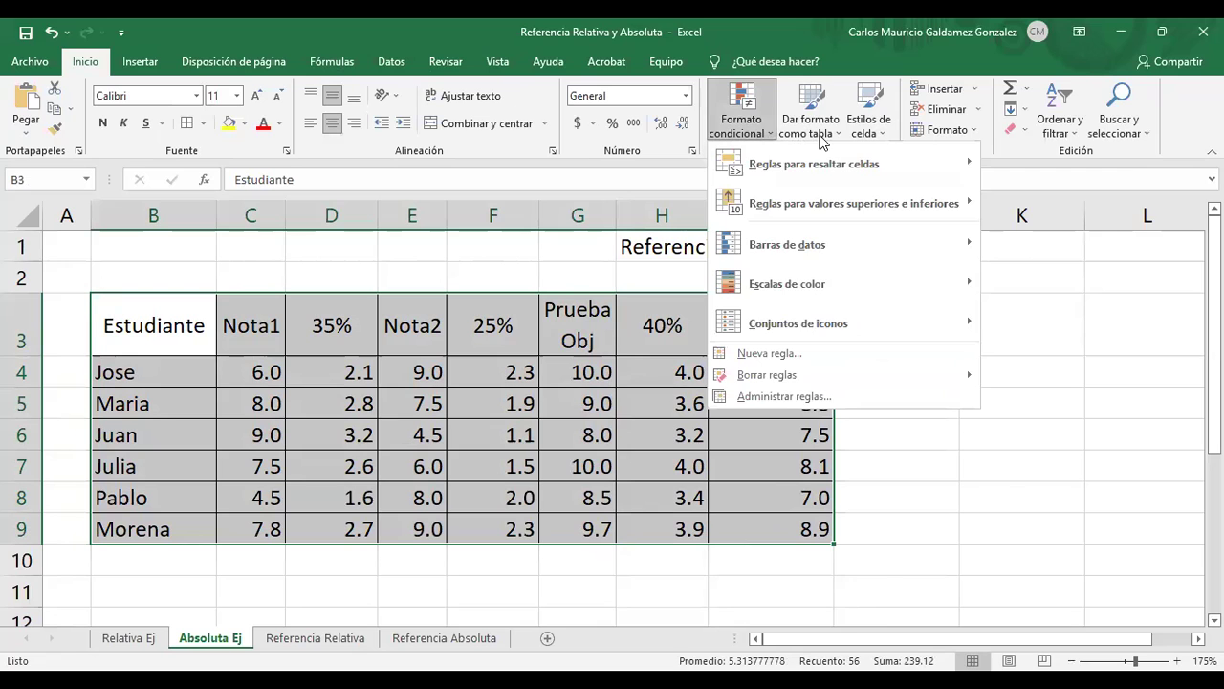
left_click(811, 119)
left_click(869, 311)
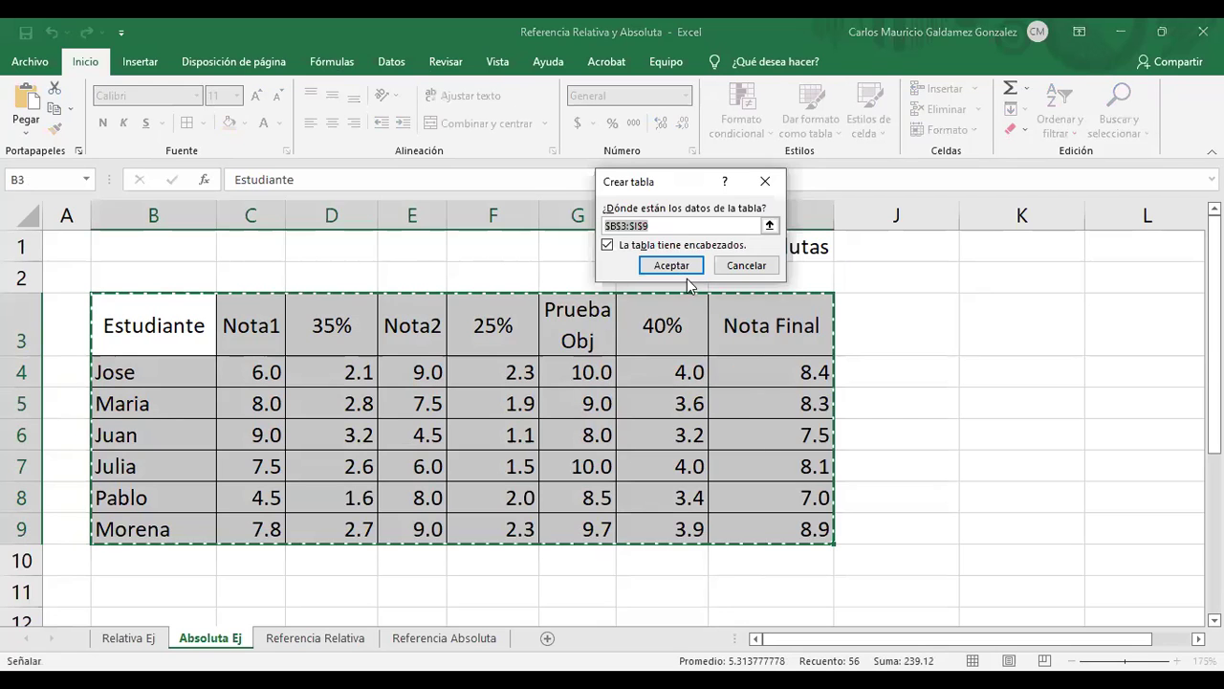
left_click(672, 266)
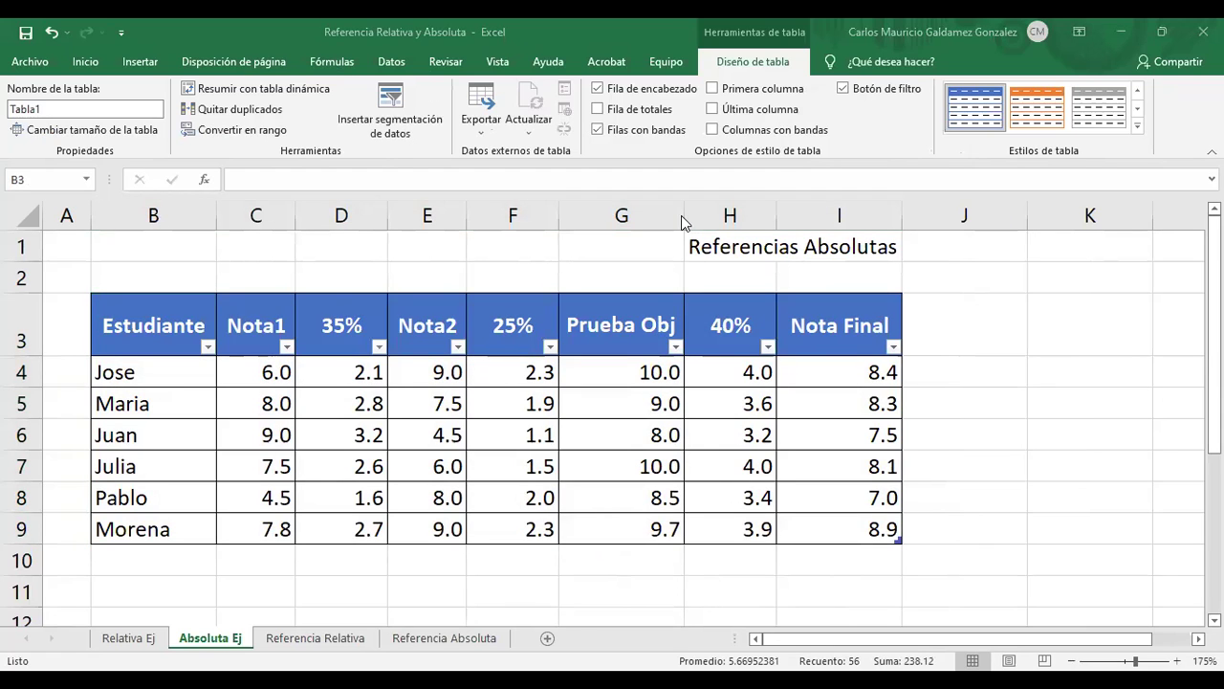
left_click_drag(655, 221, 654, 221)
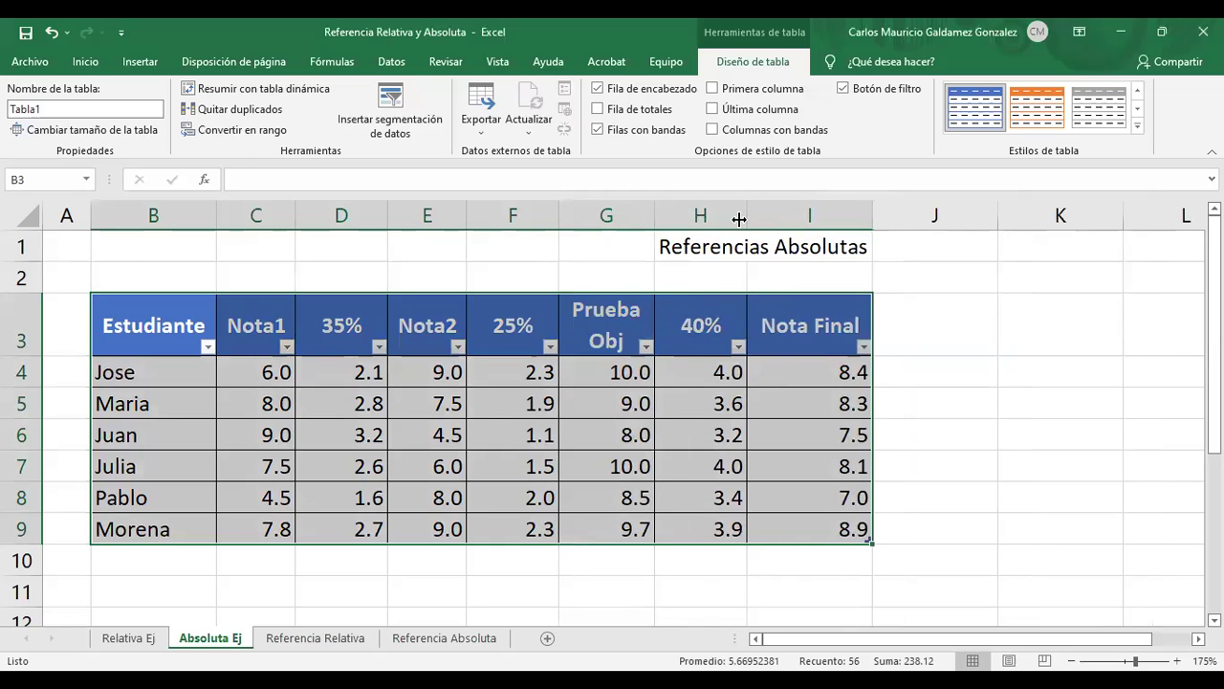
left_click(203, 470)
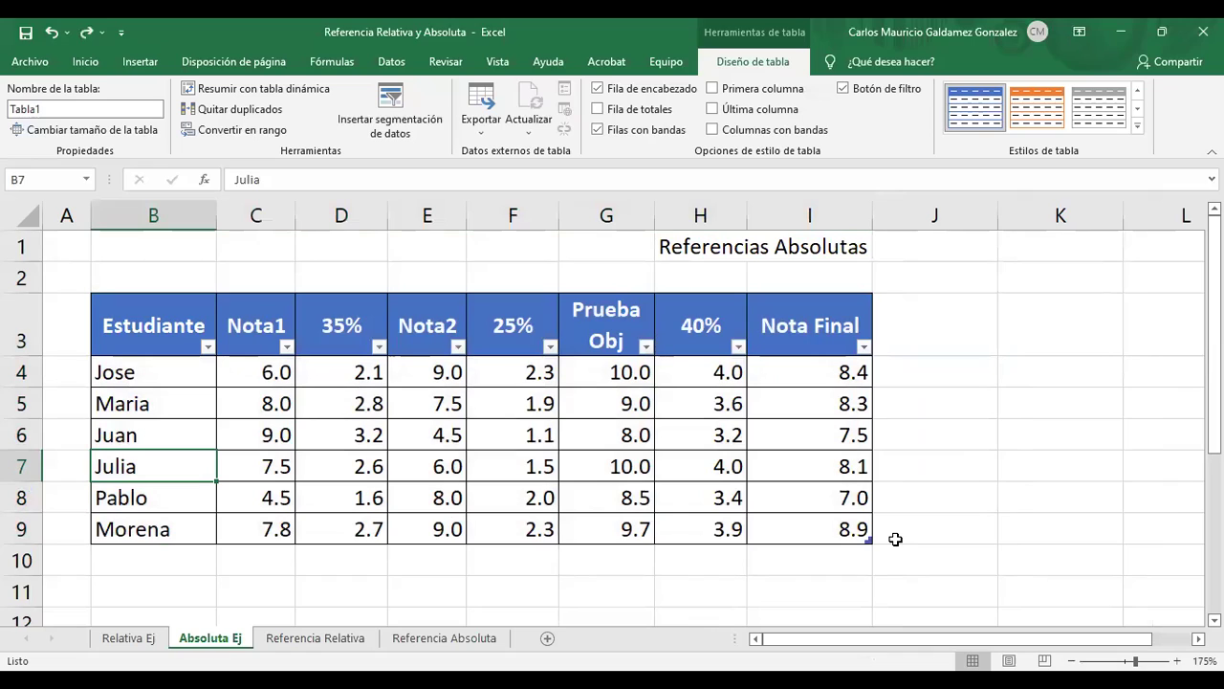
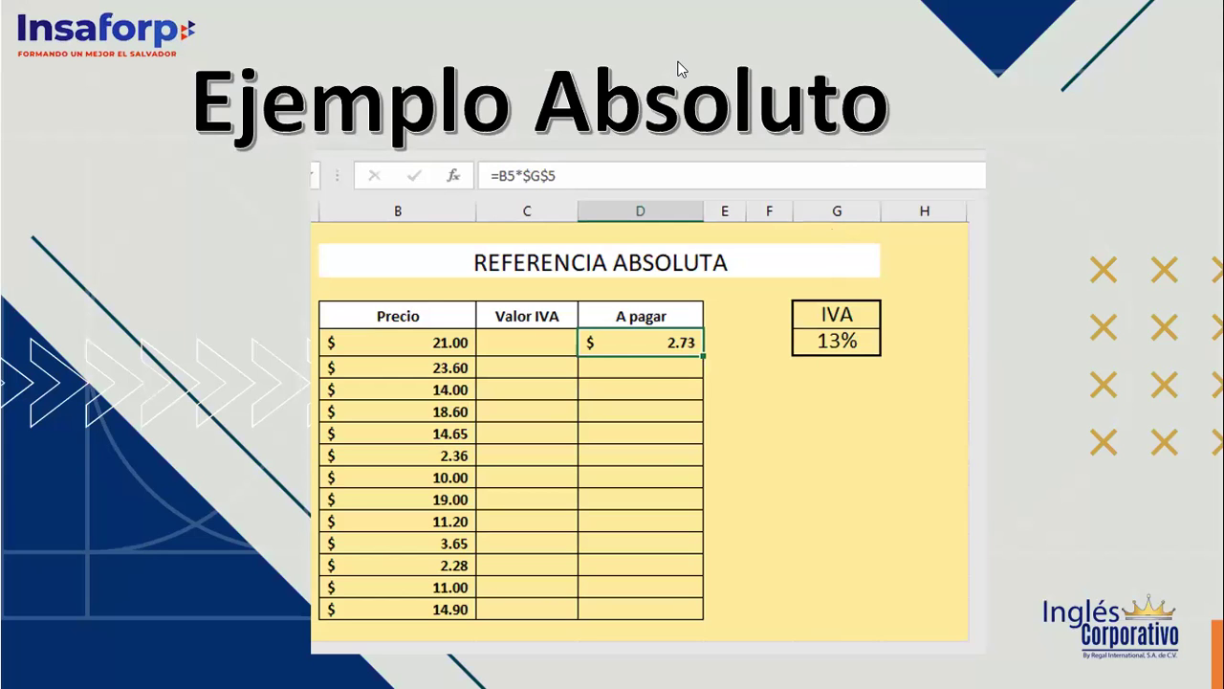
Switch back to Excel and examine the A pagar formula in D5 on the Referencia Absoluta sheet
key("alt+Tab")
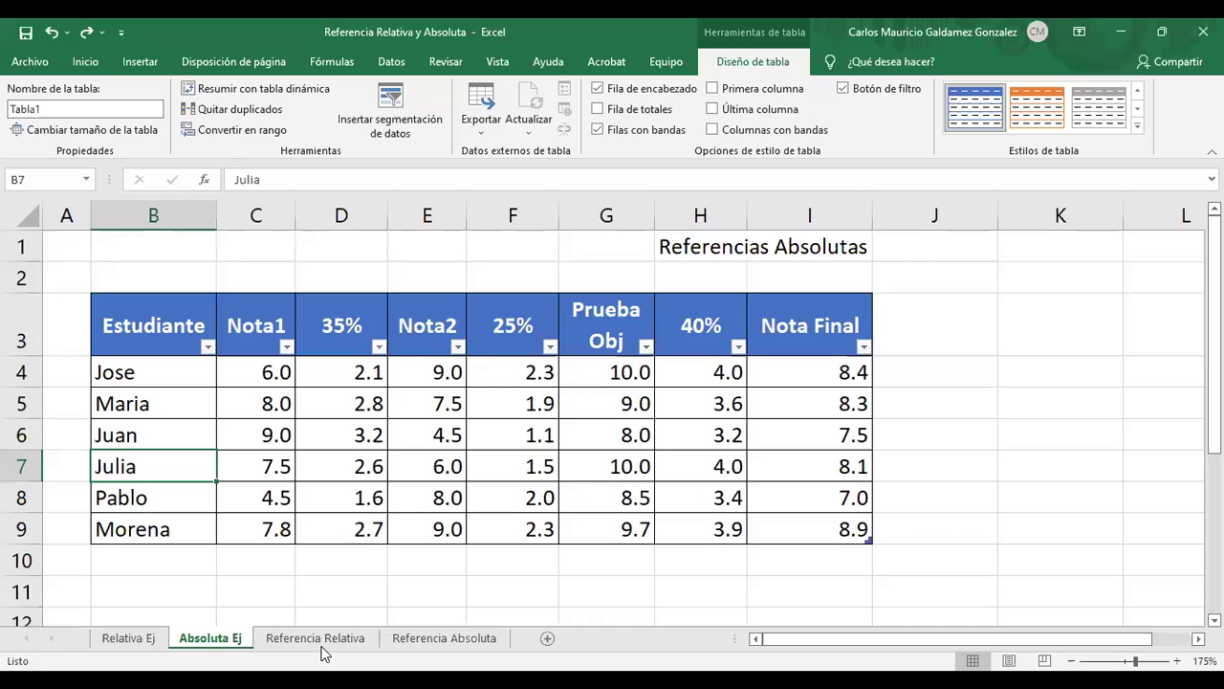
left_click(368, 638)
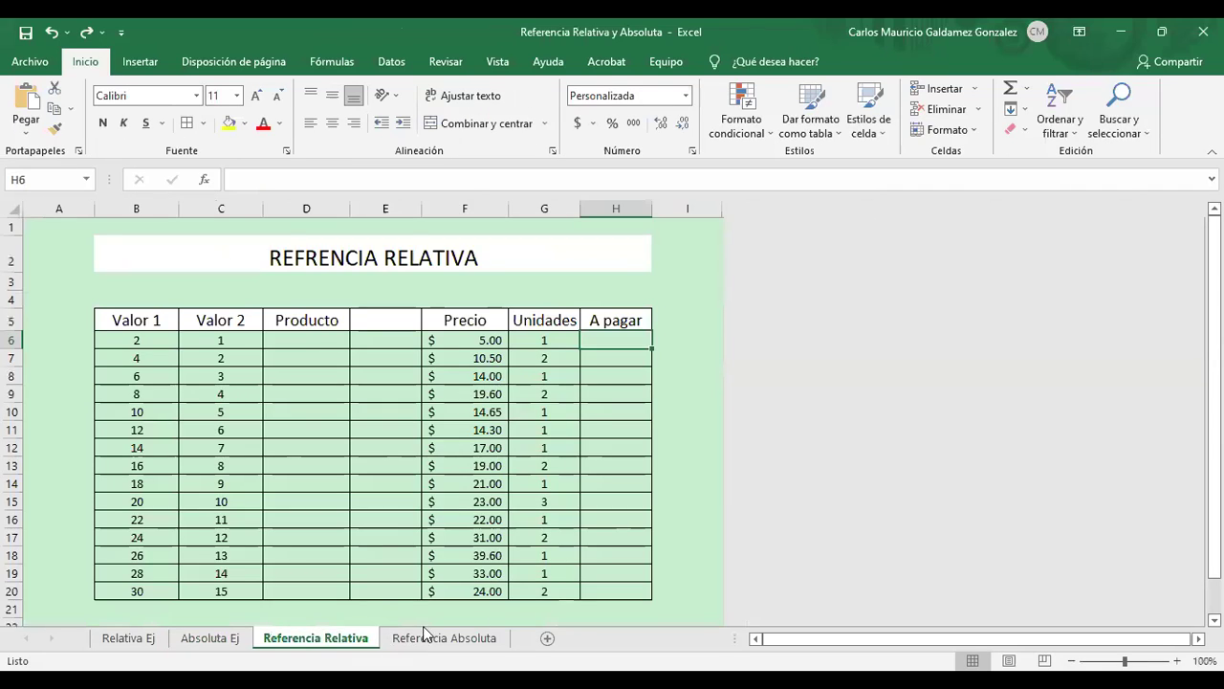
left_click(427, 637)
scroll(705, 402, "up", 1, "ctrl")
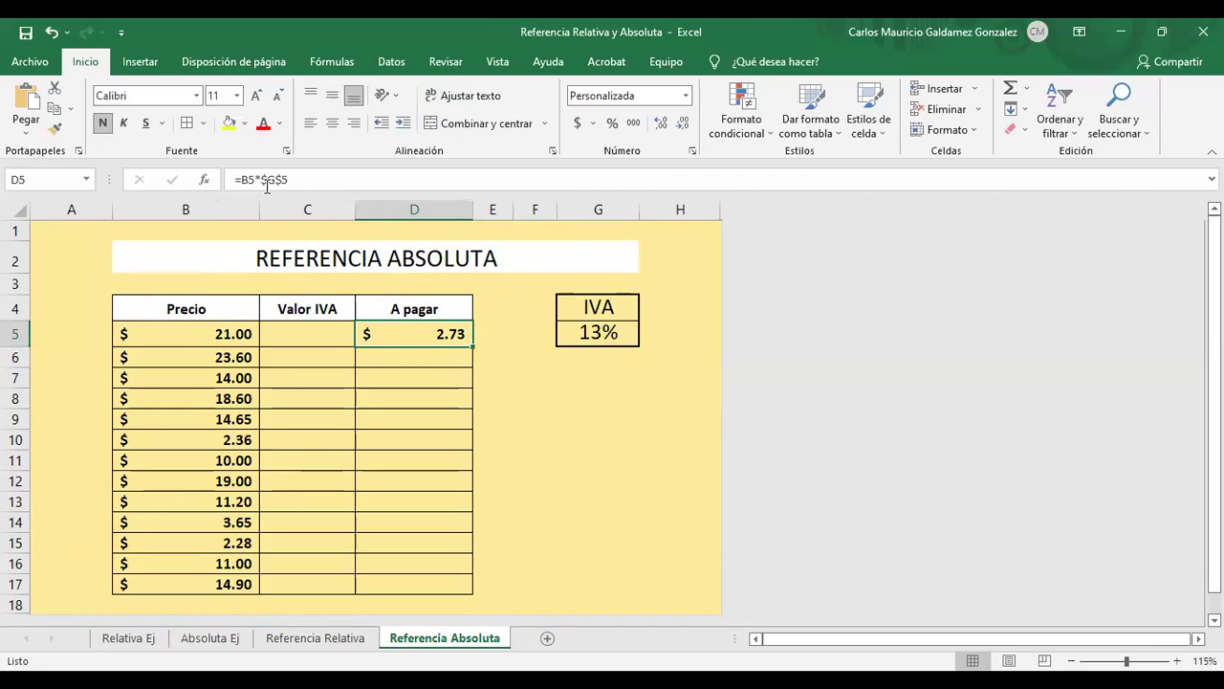
left_click_drag(242, 180, 321, 179)
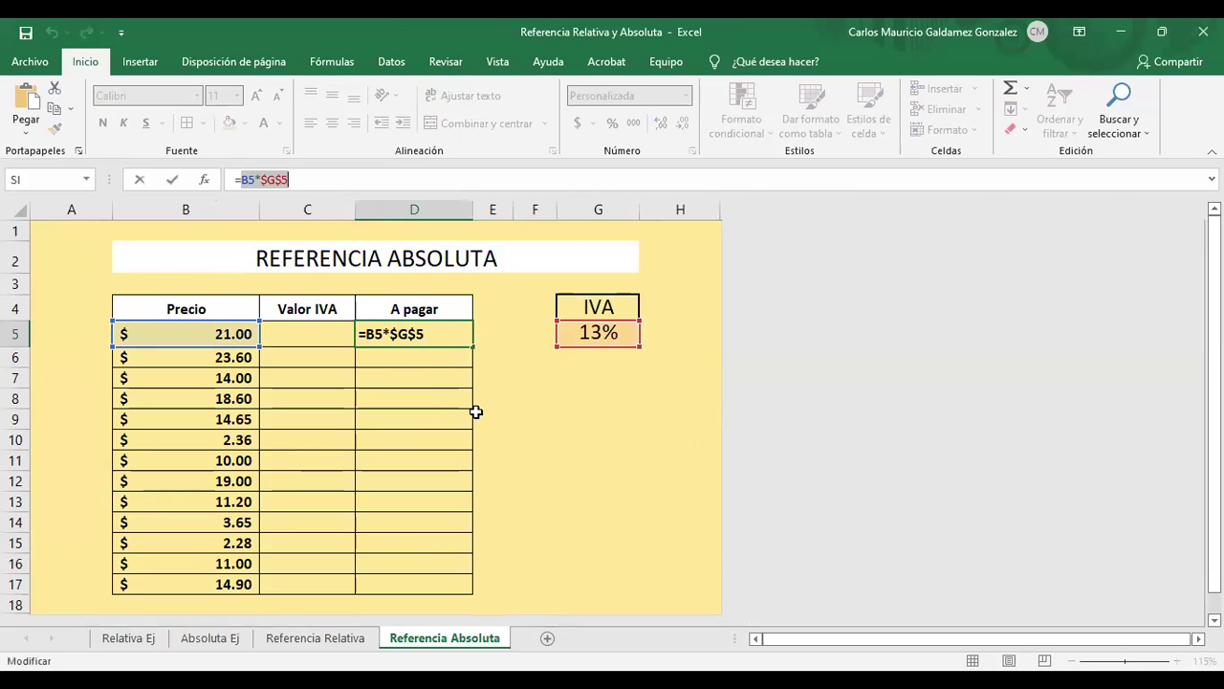
key("ctrl+Return")
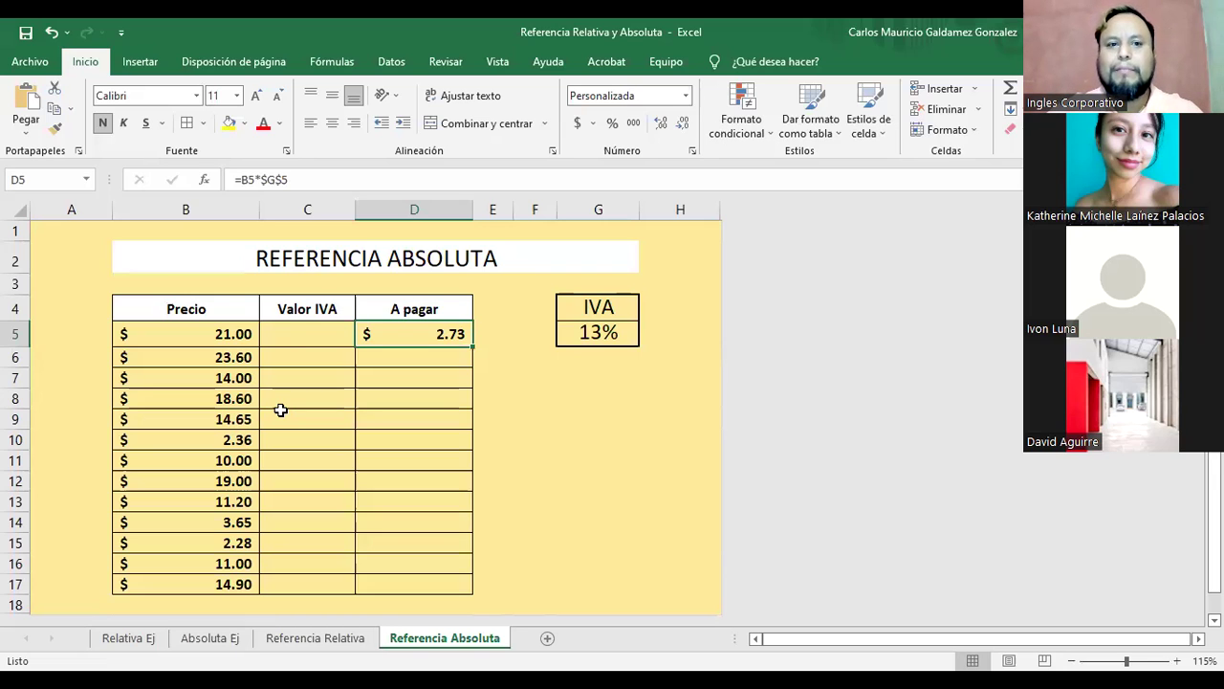
Calculate the Valor IVA for the first price in C5 with the formula =B5*G5
left_click(287, 334)
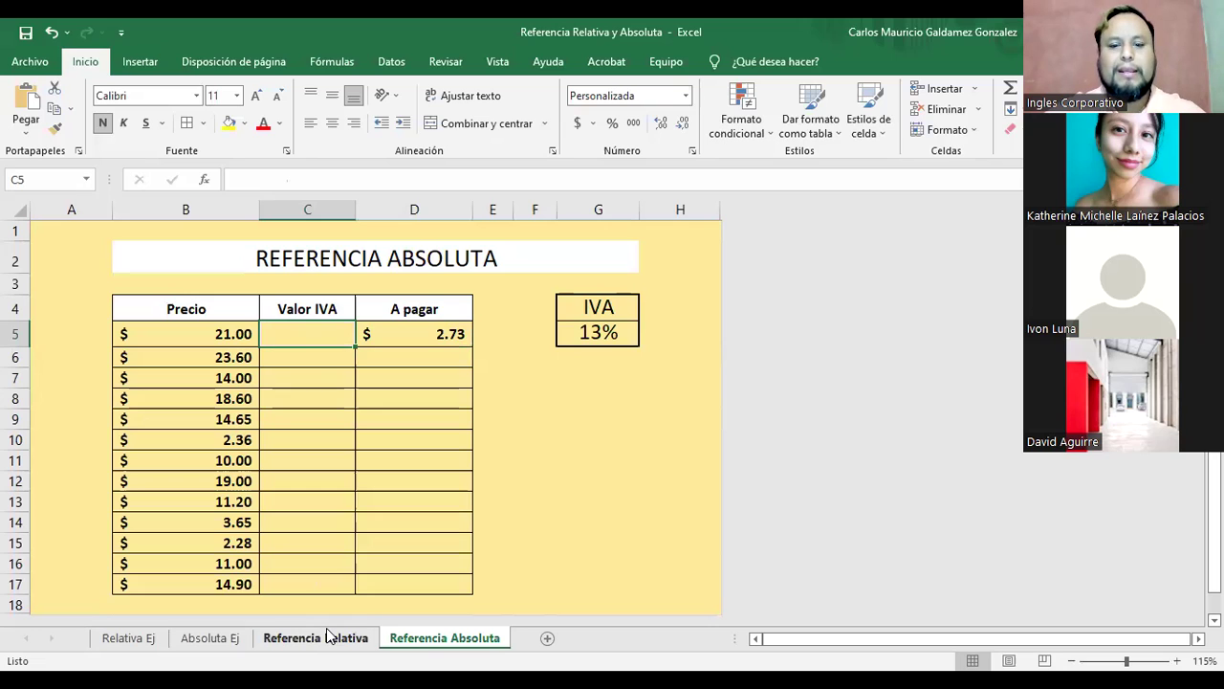
type("=")
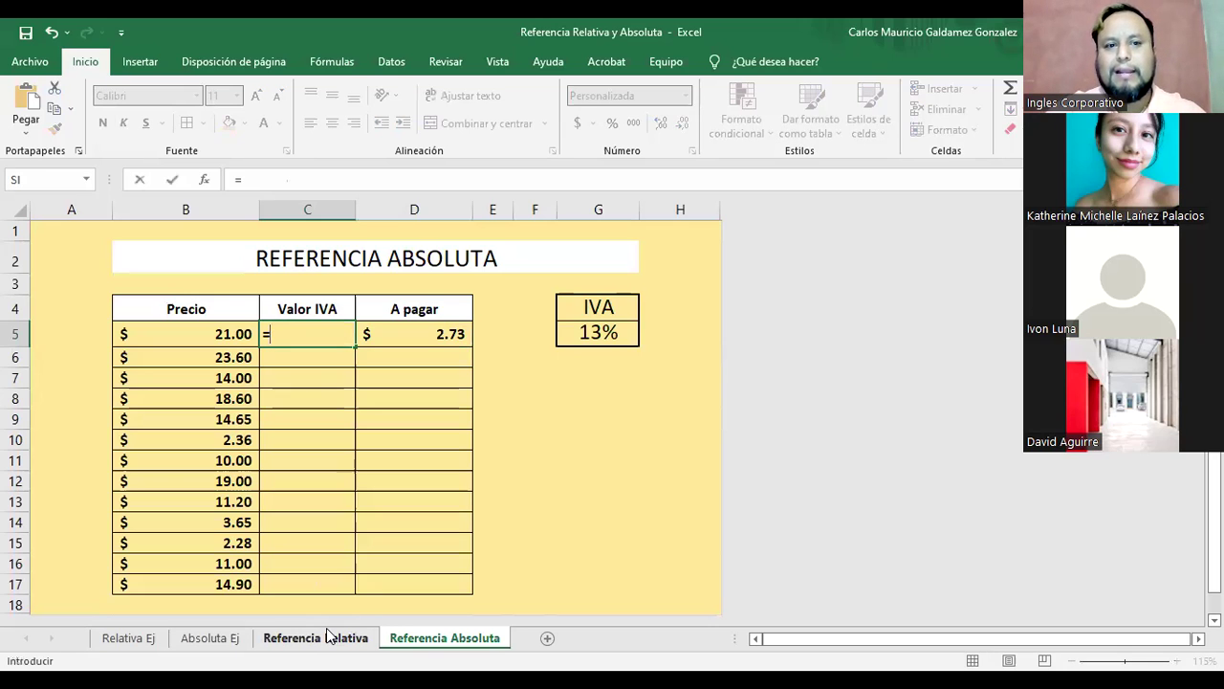
key("Left")
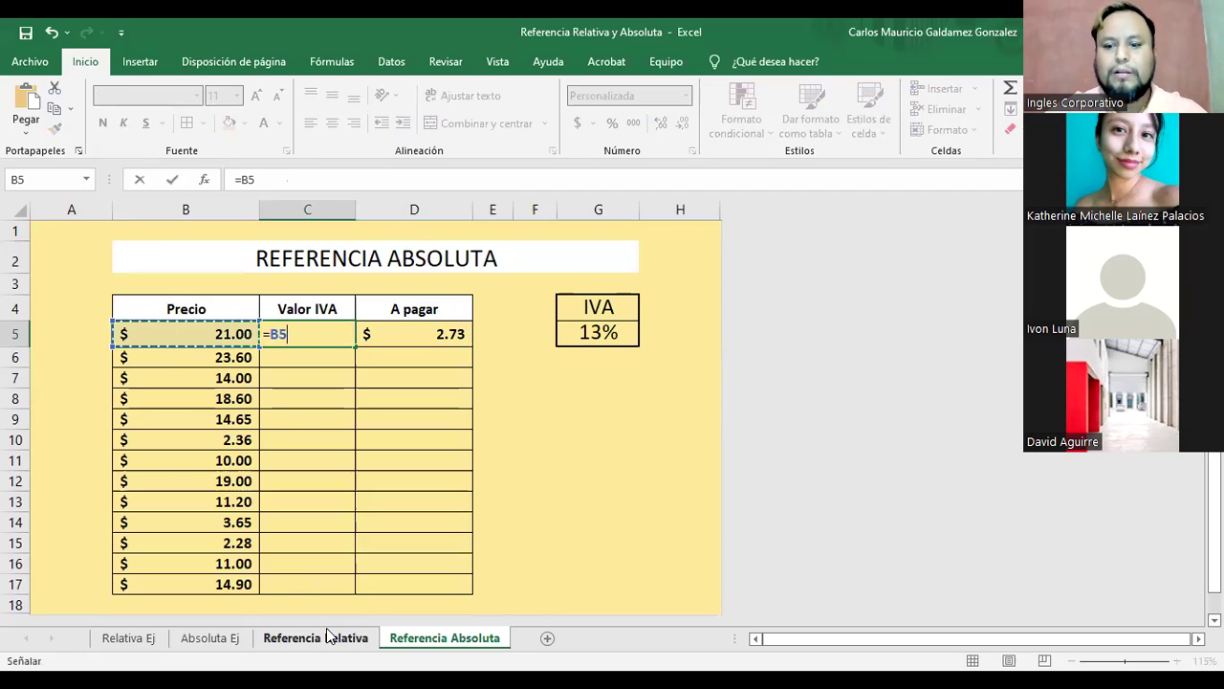
type("*")
left_click(583, 339)
key("Return")
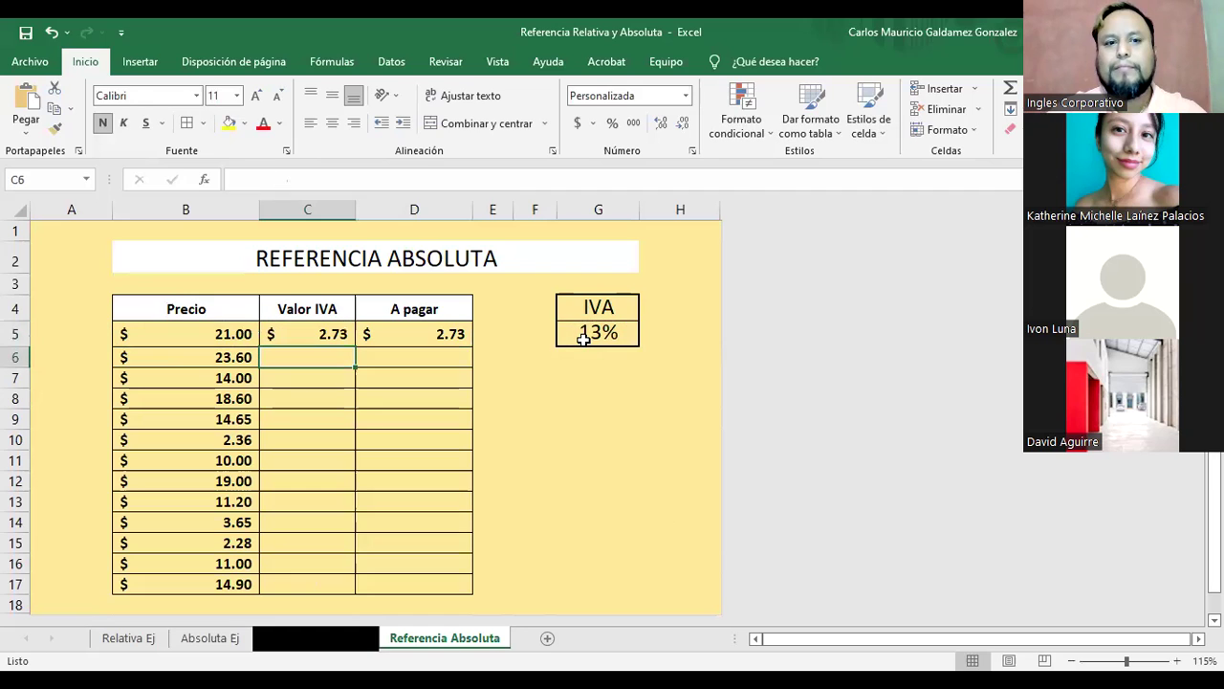
Replace the A pagar formula in D5 with =B5+C5 to add the price and its IVA
left_click(436, 334)
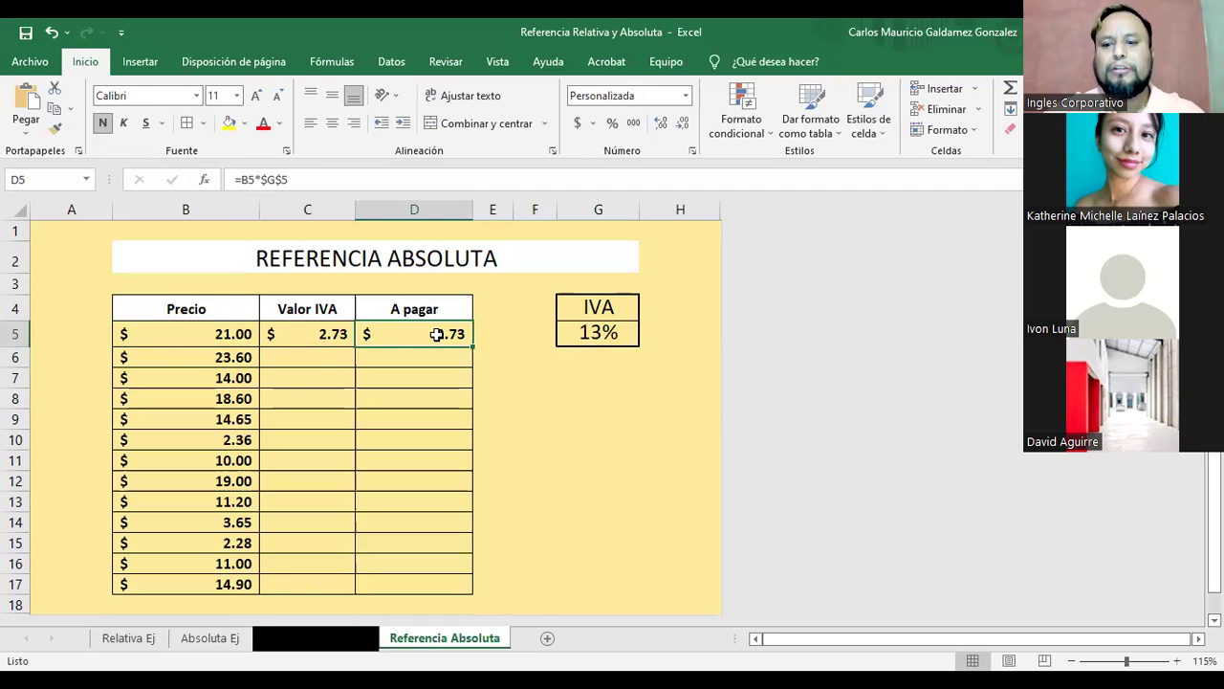
key("Delete")
type("=")
key("Left")
key("Left")
type("+")
key("Left")
key("Return")
left_click(436, 334)
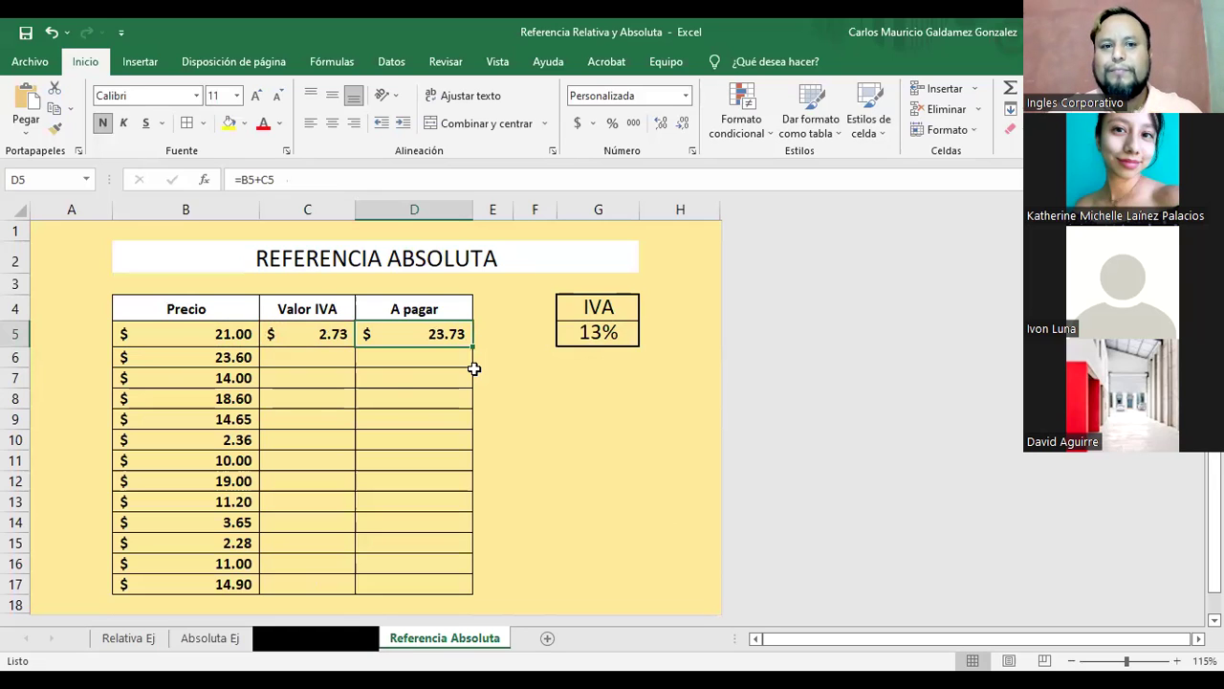
left_click(314, 334)
left_click_drag(295, 326, 297, 588)
left_click_drag(410, 334, 429, 582)
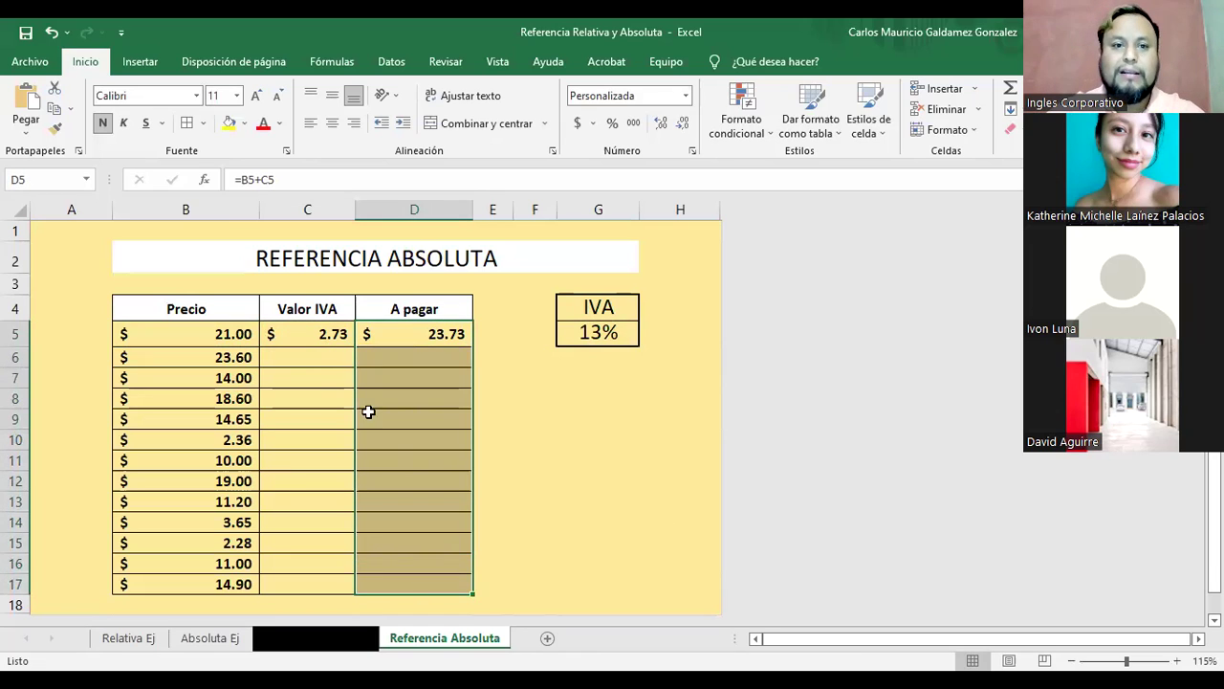
left_click(292, 332)
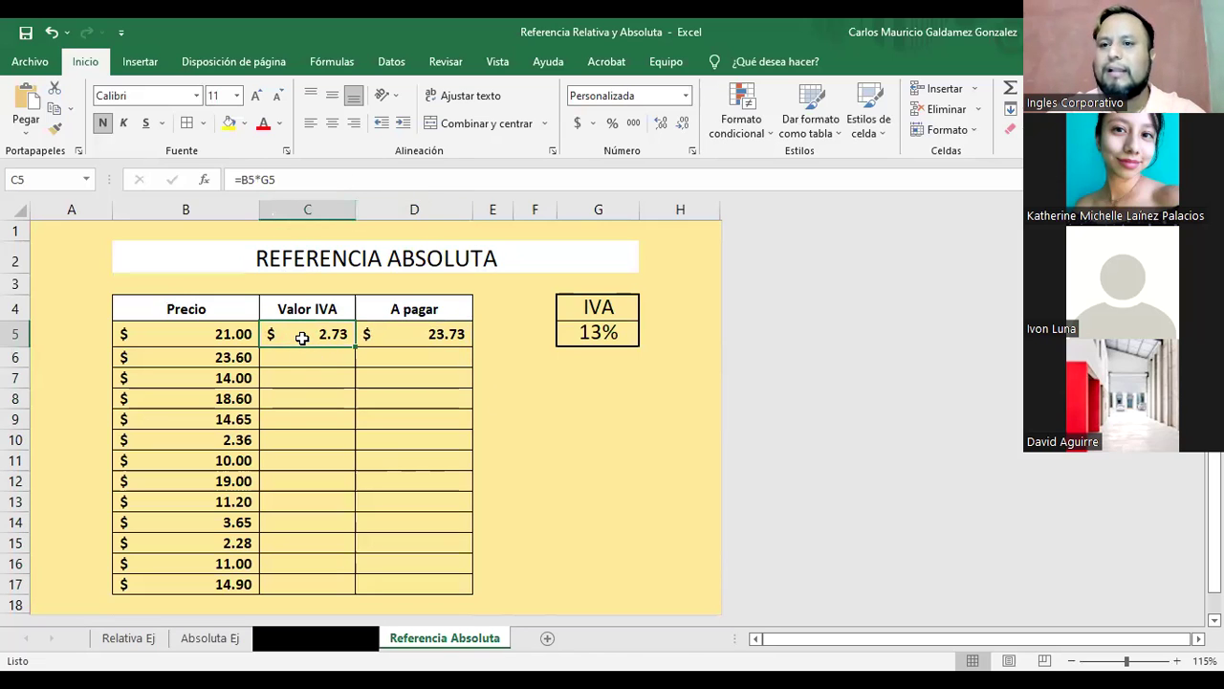
Try to copy the Valor IVA formula from C5 down to C17
left_click_drag(353, 347, 346, 592)
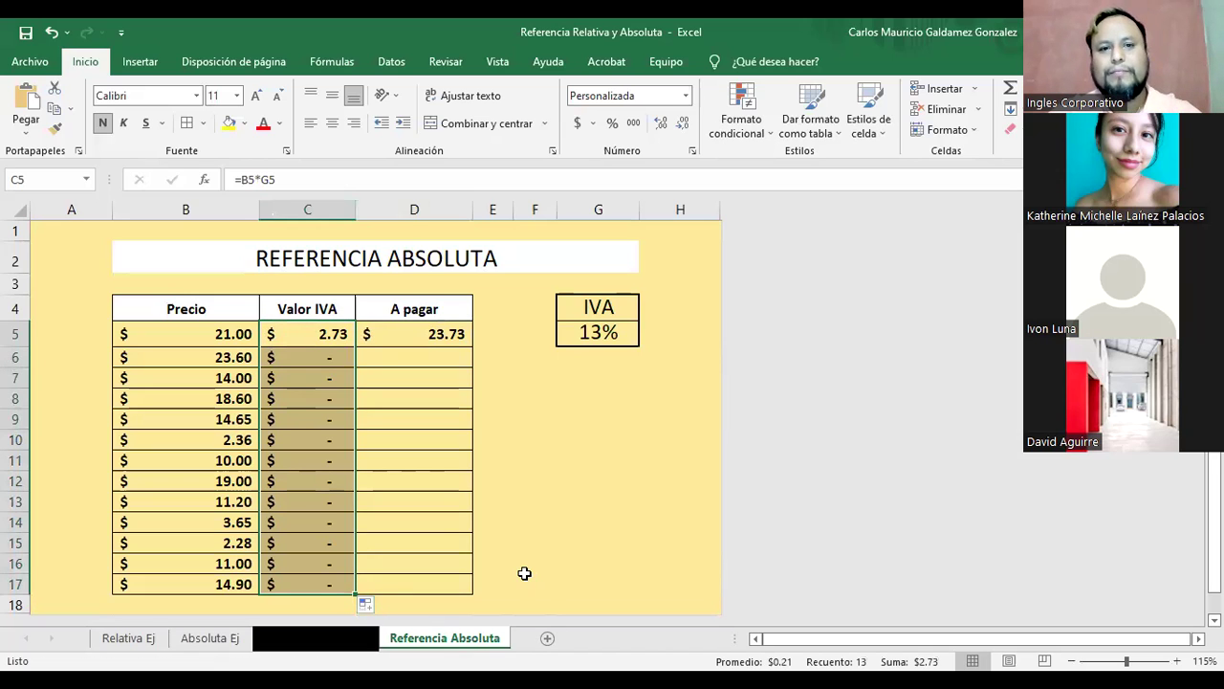
key("ctrl+z")
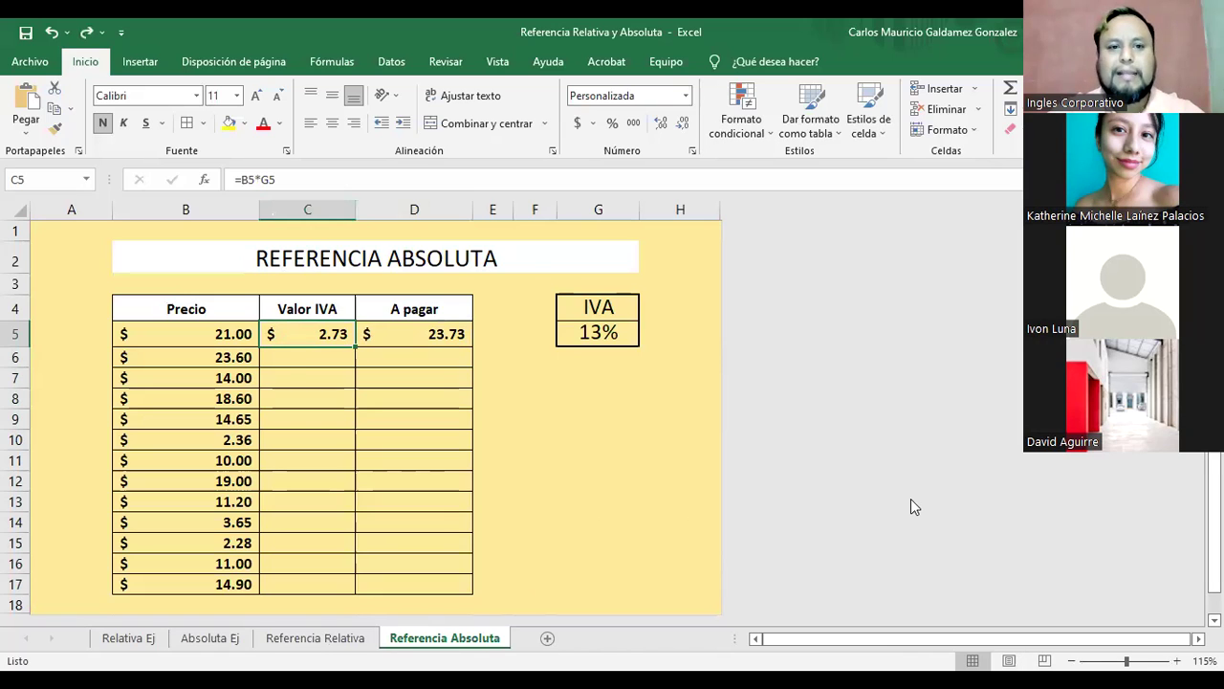
Examine the Valor IVA formula in C5 and its two referenced cells, the price in B5 and the IVA rate in G5
left_click(298, 360)
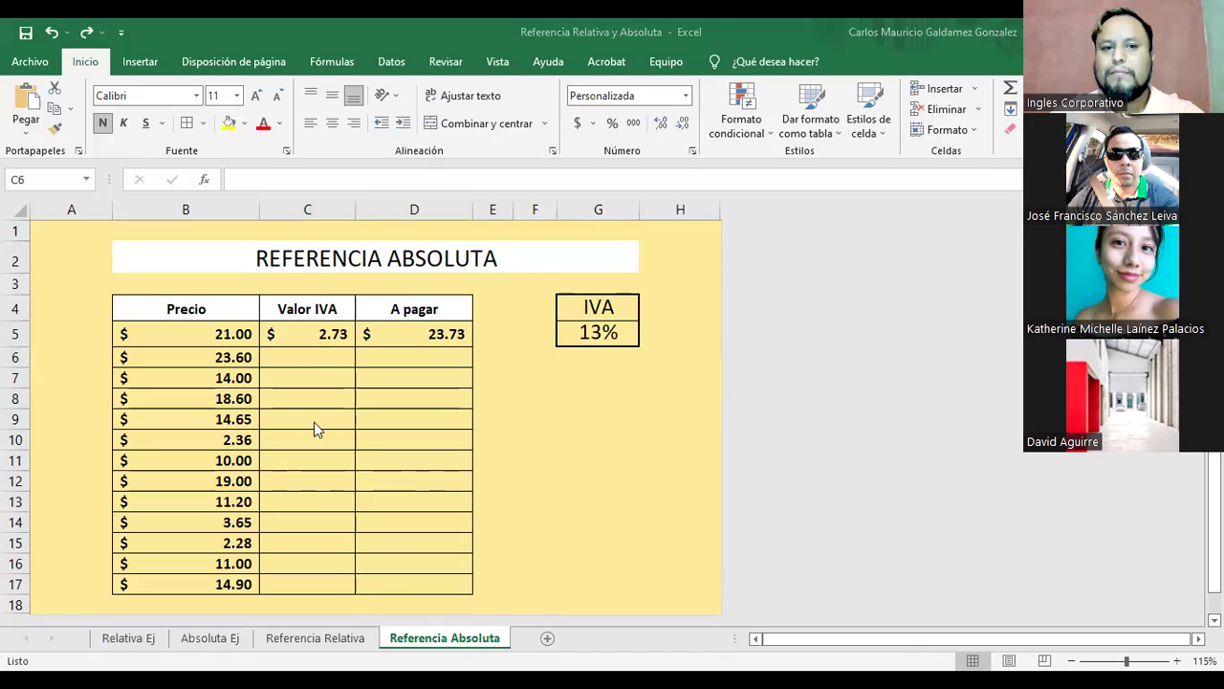
left_click(326, 335)
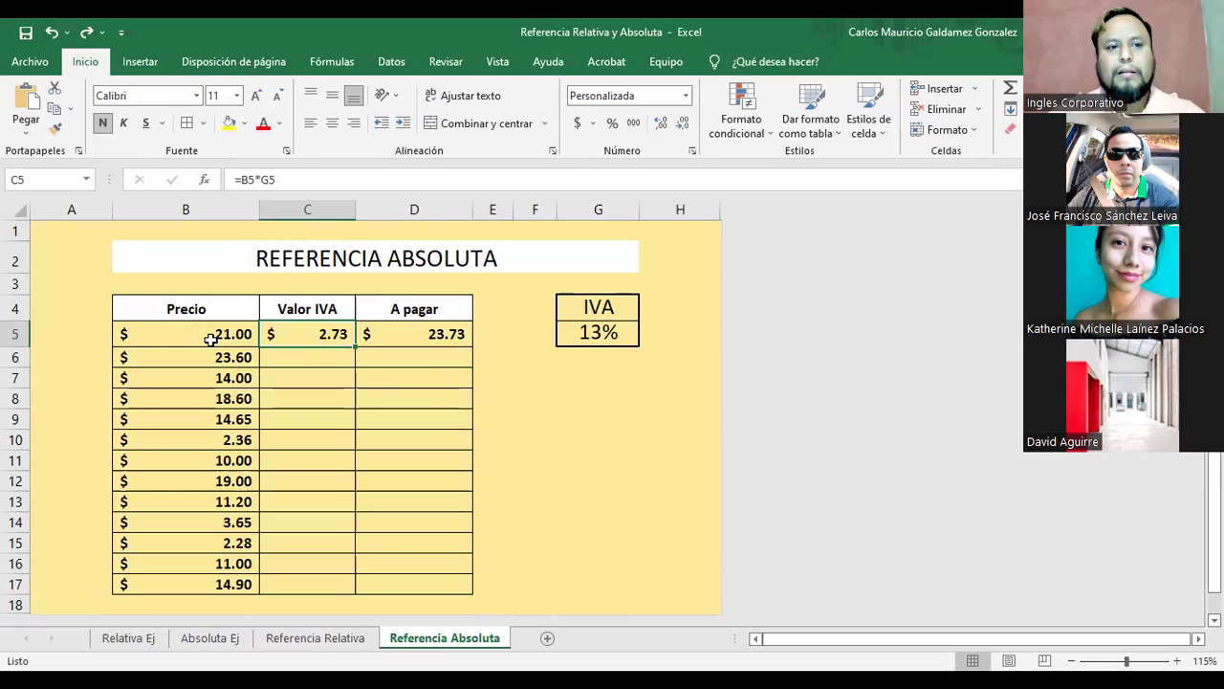
left_click(610, 333)
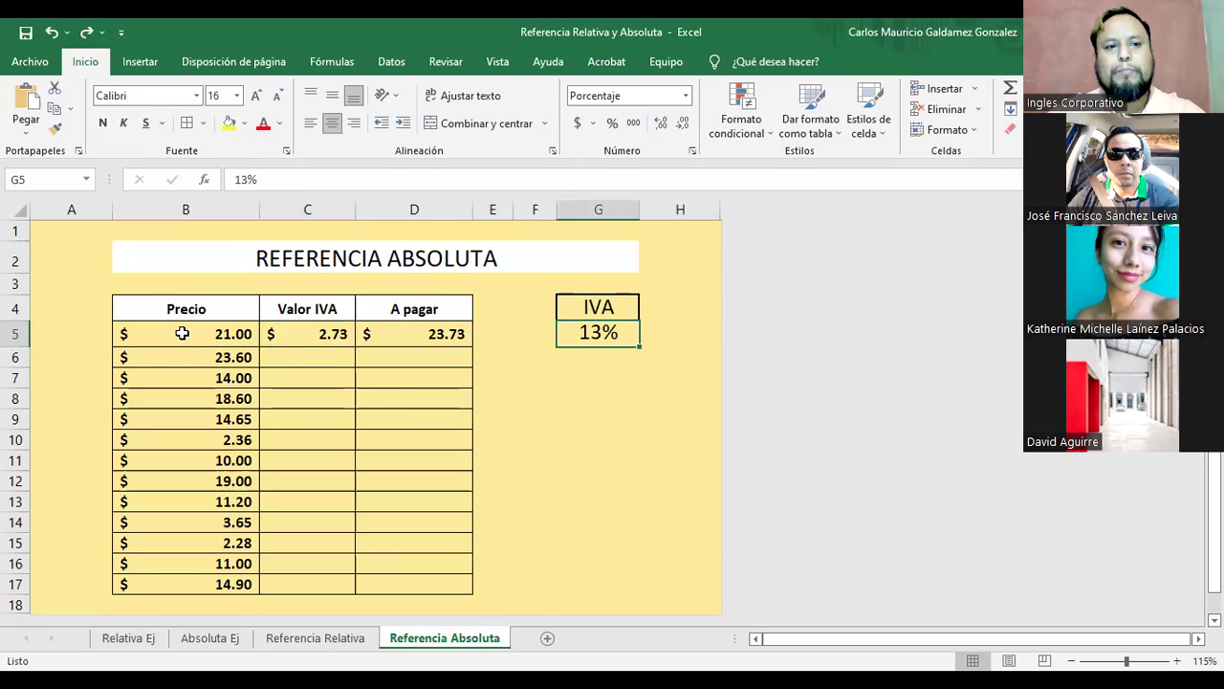
left_click(182, 333)
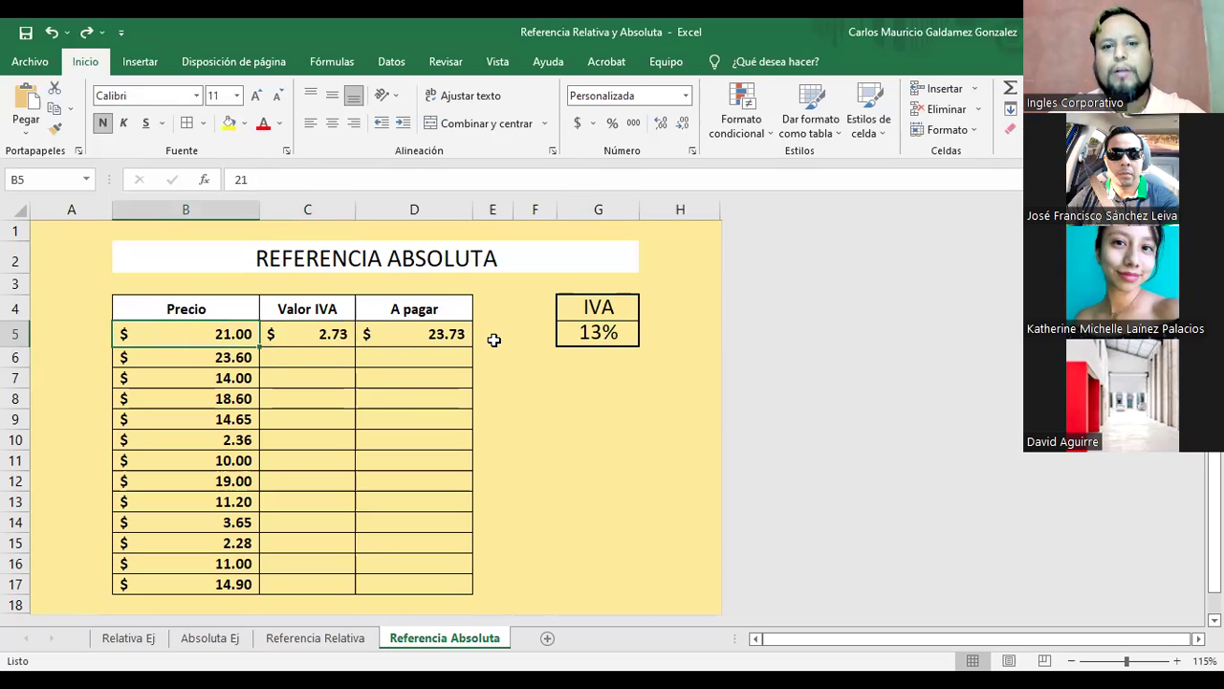
left_click(599, 337)
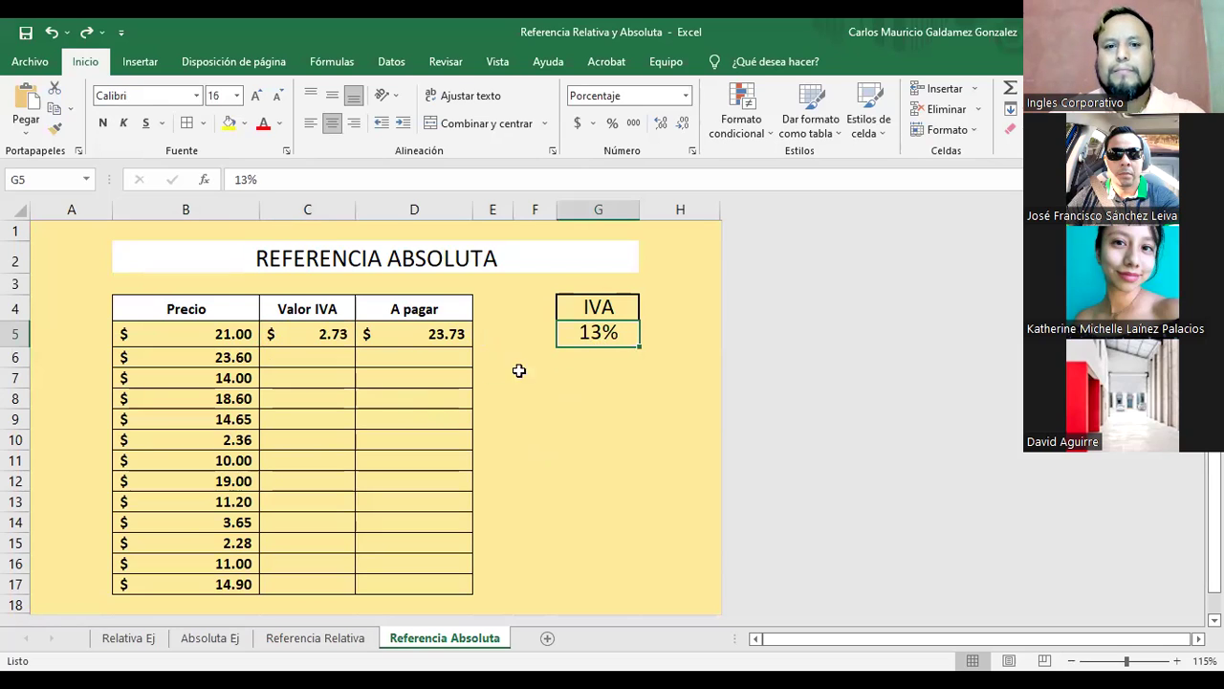
Make the IVA rate reference absolute in the C5 formula so it reads =B5*$G$5
left_click(312, 334)
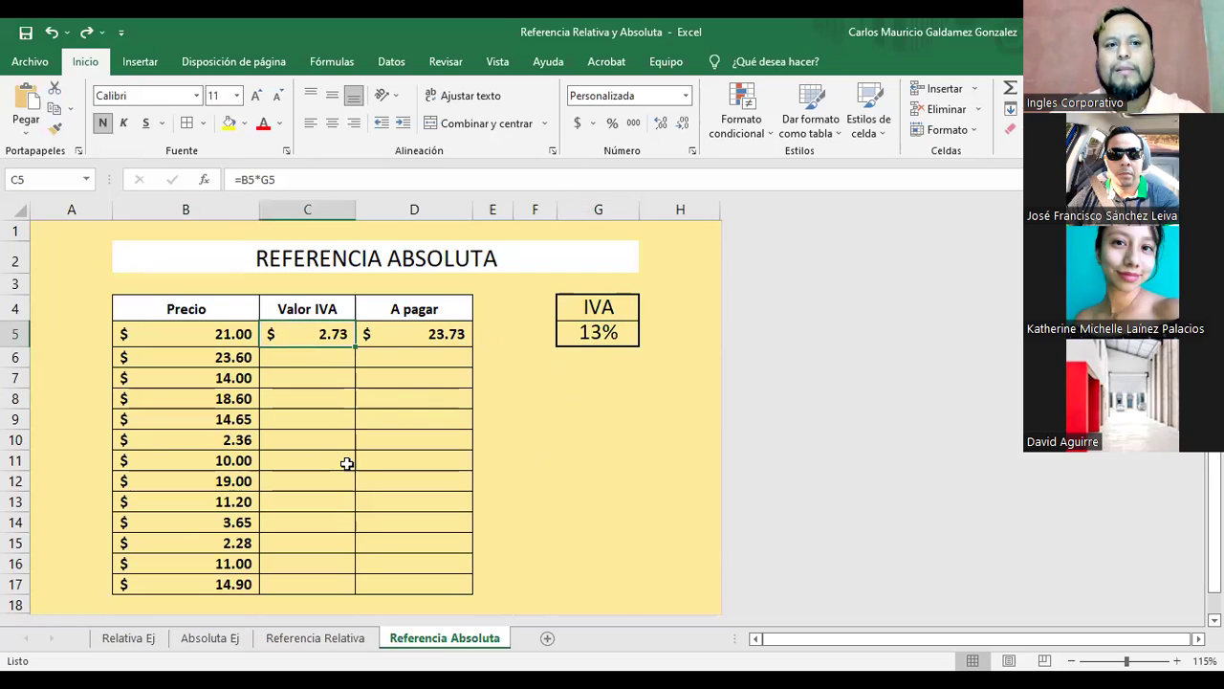
left_click(264, 179)
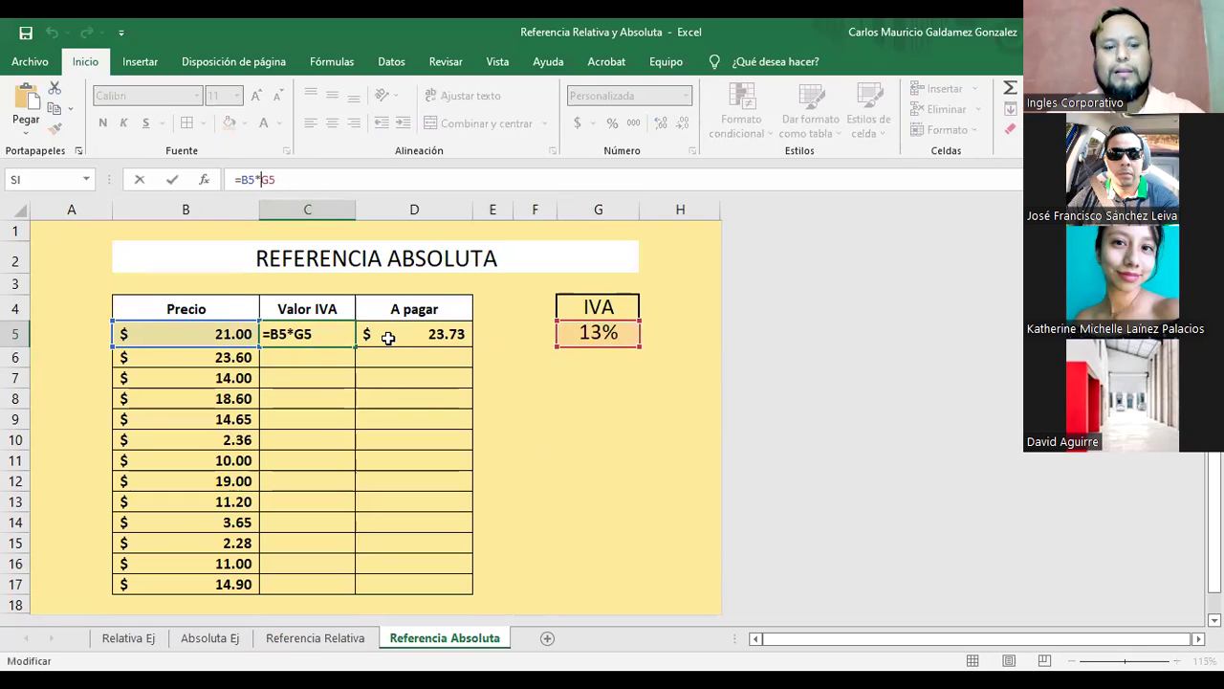
type("$G")
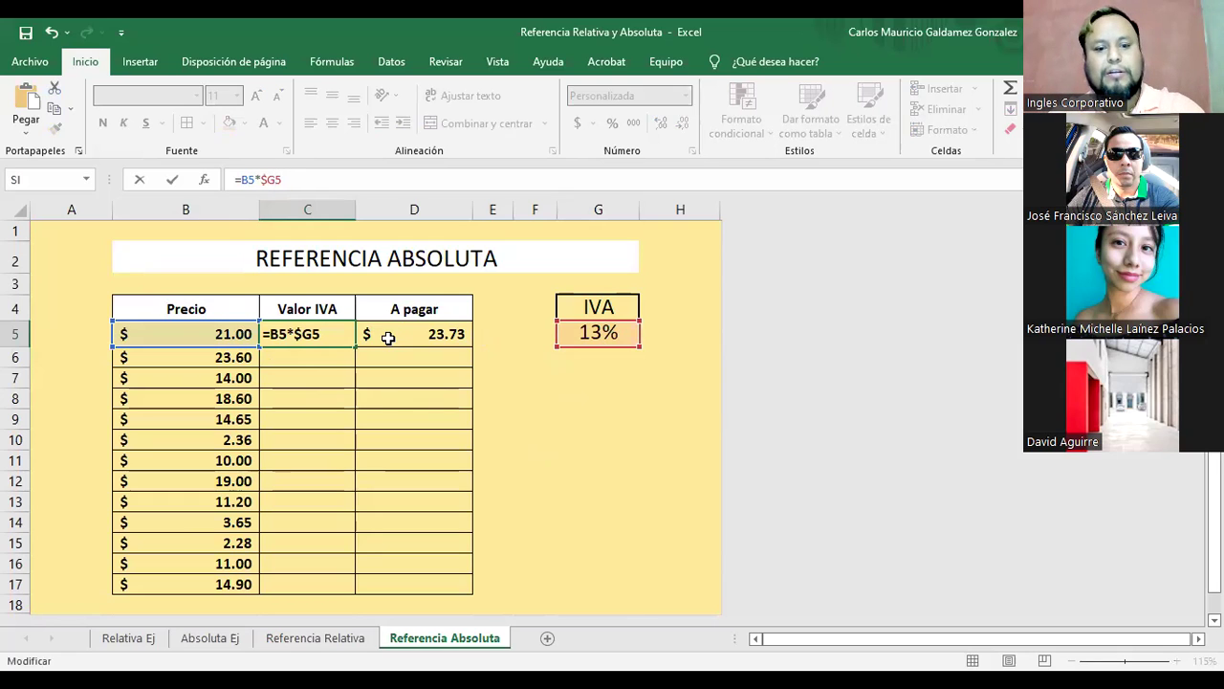
type("$")
key("ctrl+Return")
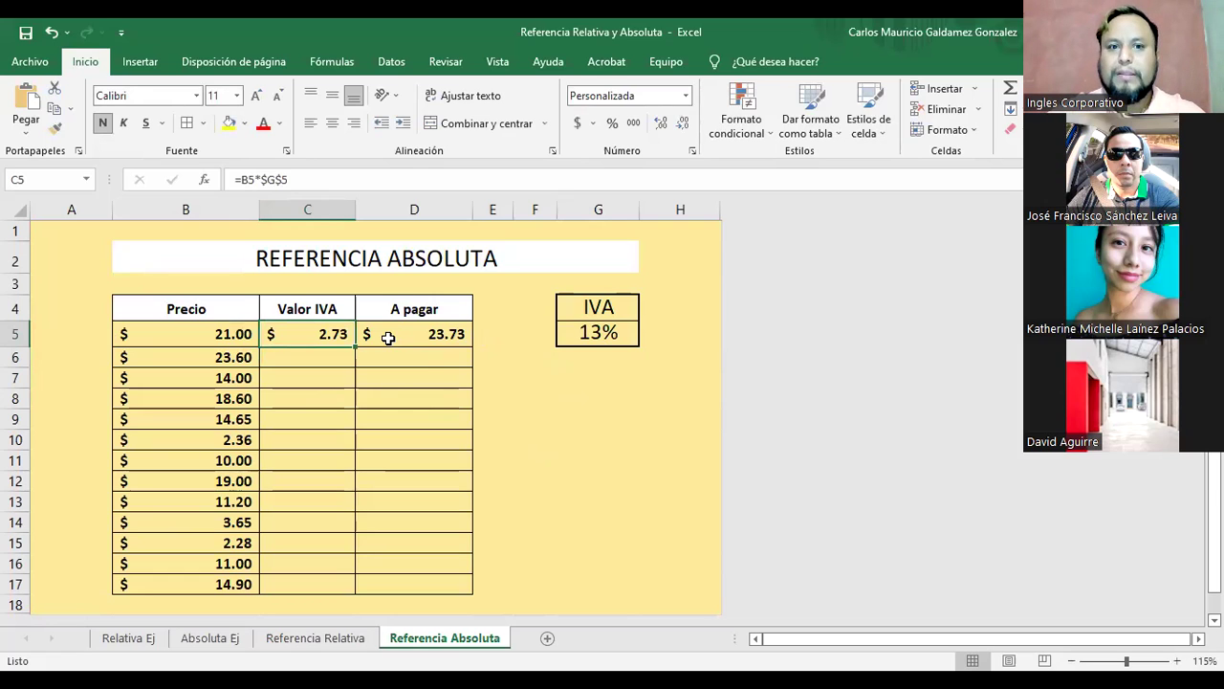
Copy the A pagar formula from D5 down to D17 and the Valor IVA formula from C5 down to C17
left_click(426, 334)
left_click_drag(472, 345, 465, 606)
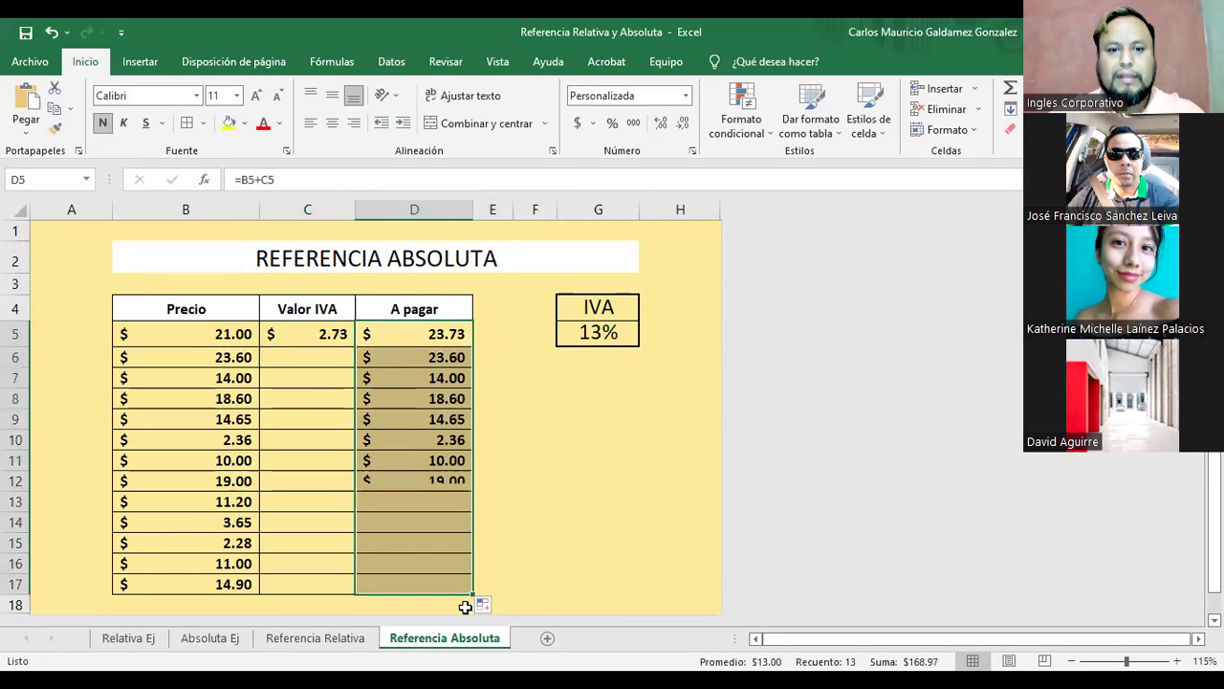
left_click(300, 333)
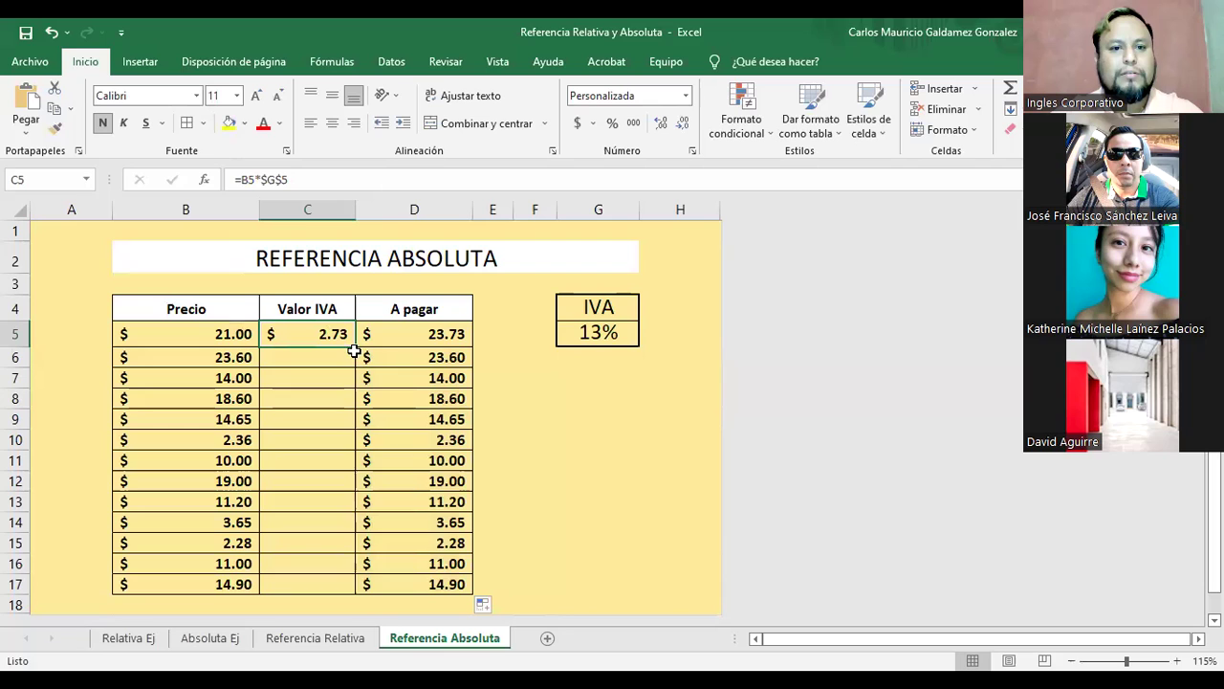
left_click_drag(354, 346, 337, 602)
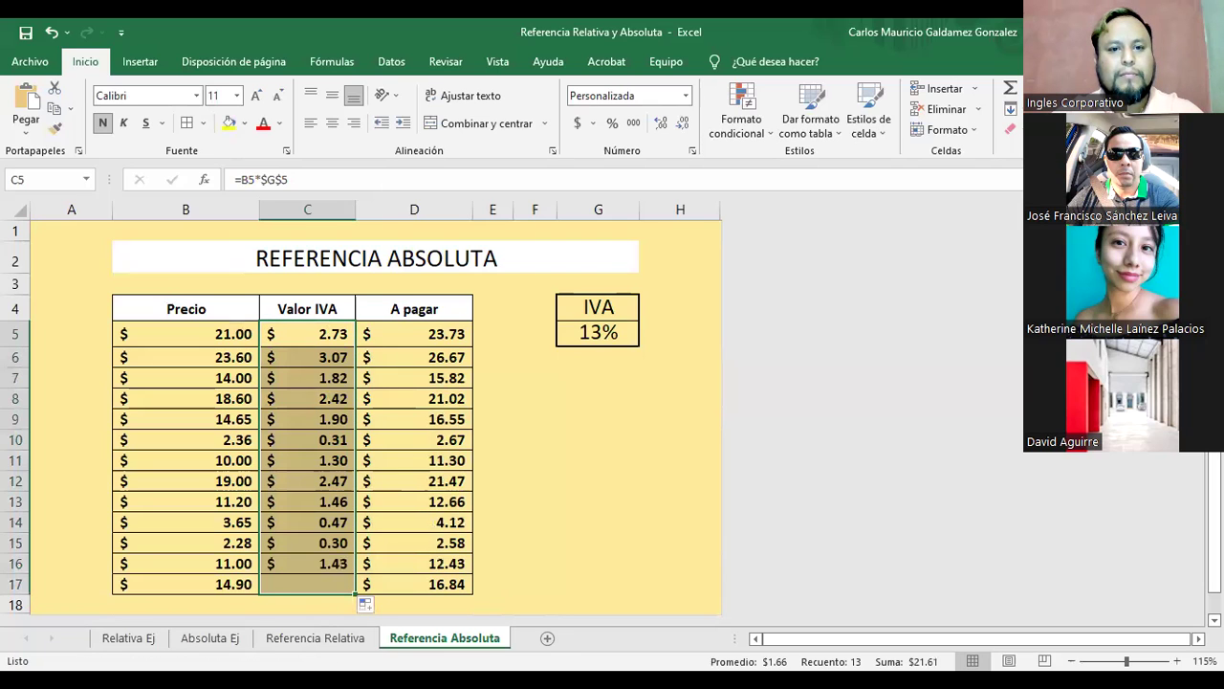
Review the filled Valor IVA and A pagar columns and the IVA rate cell G5
left_click(561, 418)
left_click_drag(324, 330, 330, 583)
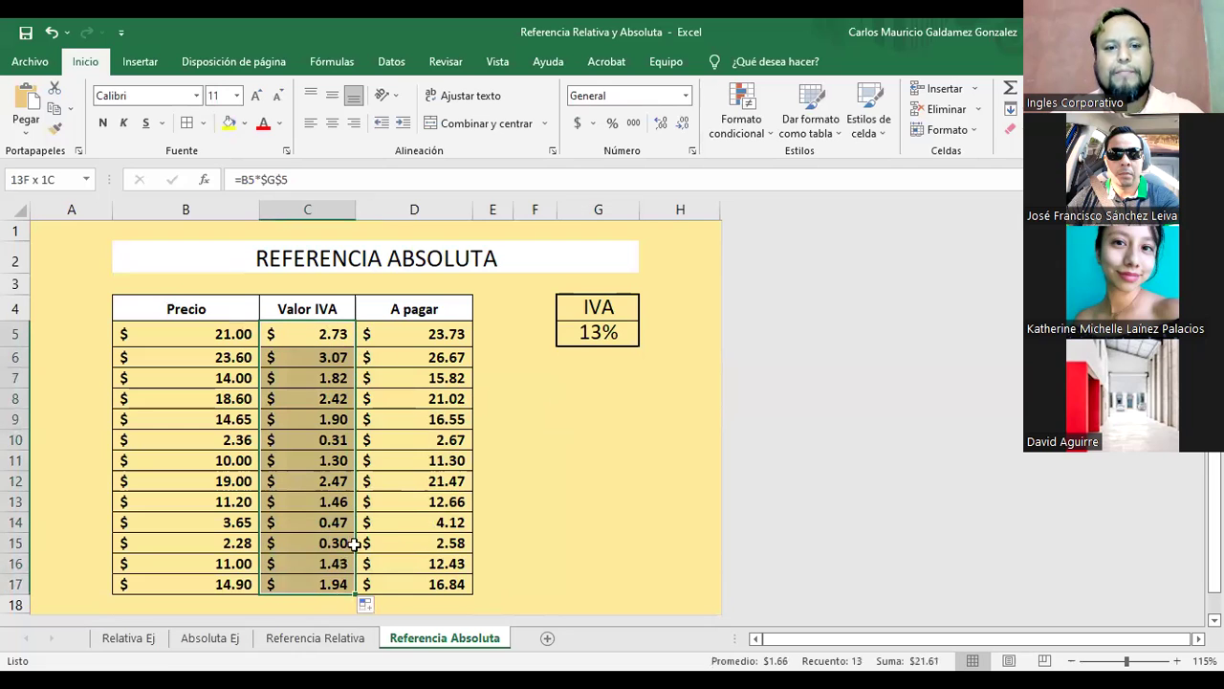
left_click_drag(426, 334, 432, 584)
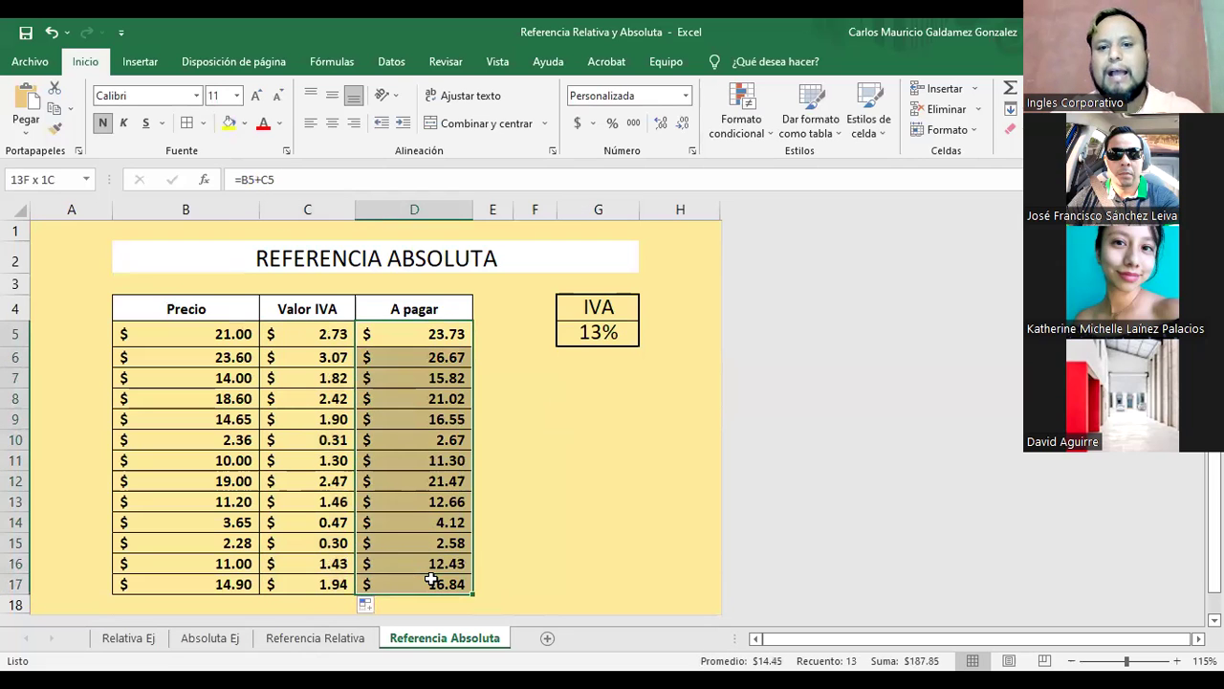
left_click(580, 506)
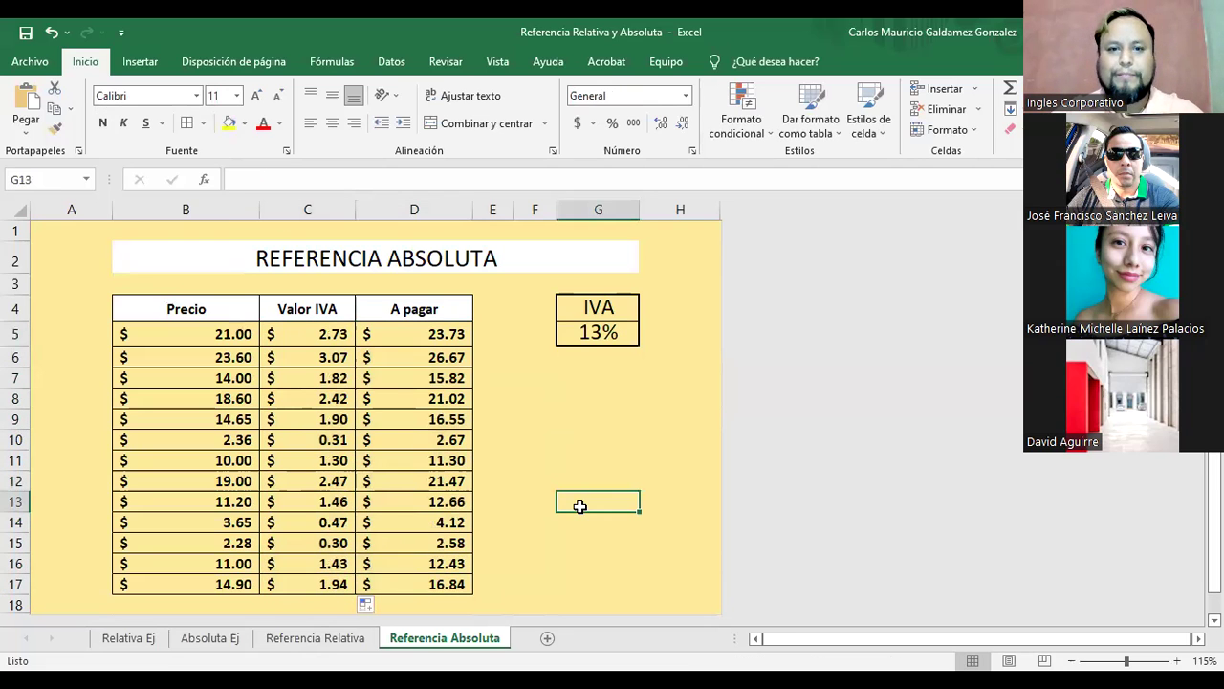
left_click(613, 333)
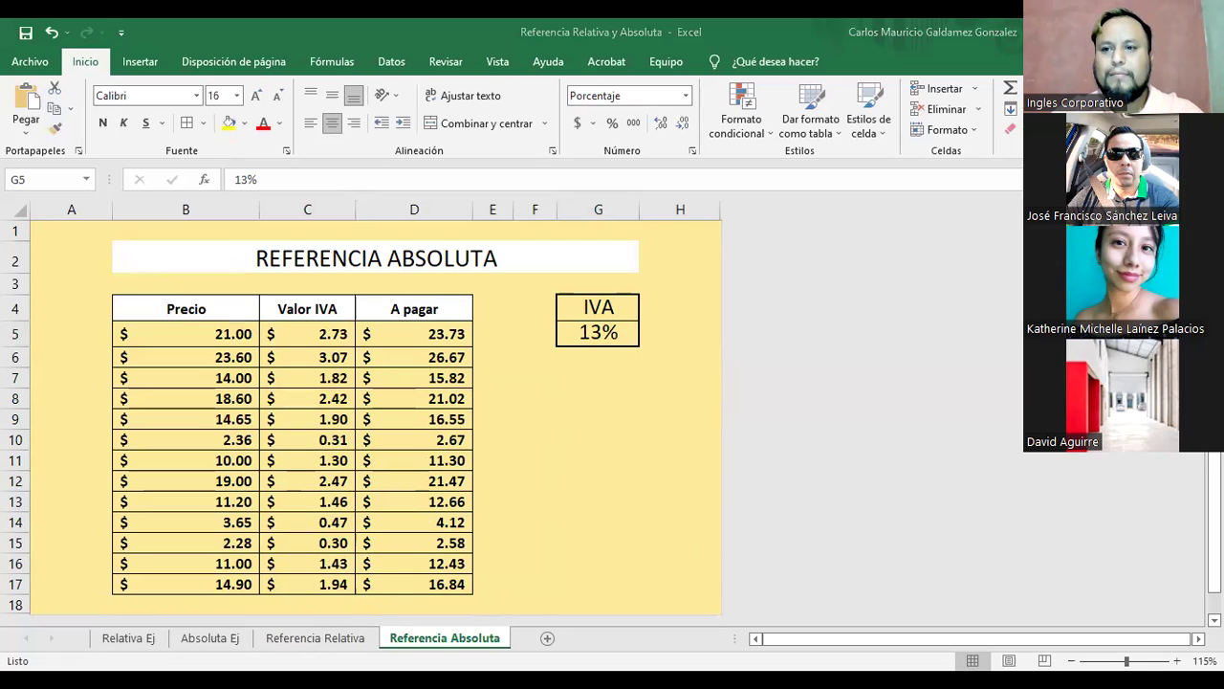
Go to the Referencia Relativa sheet and examine the Producto table in B5:D20 and the A pagar table in F5:H20
left_click(301, 642)
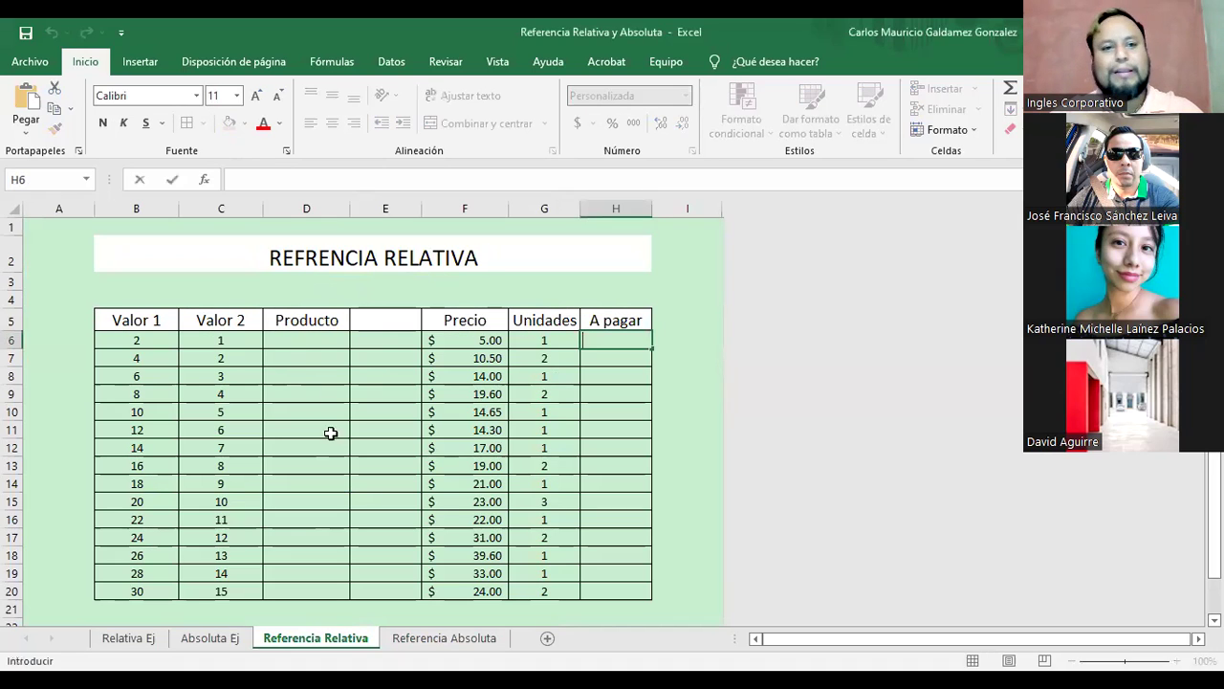
left_click(328, 343)
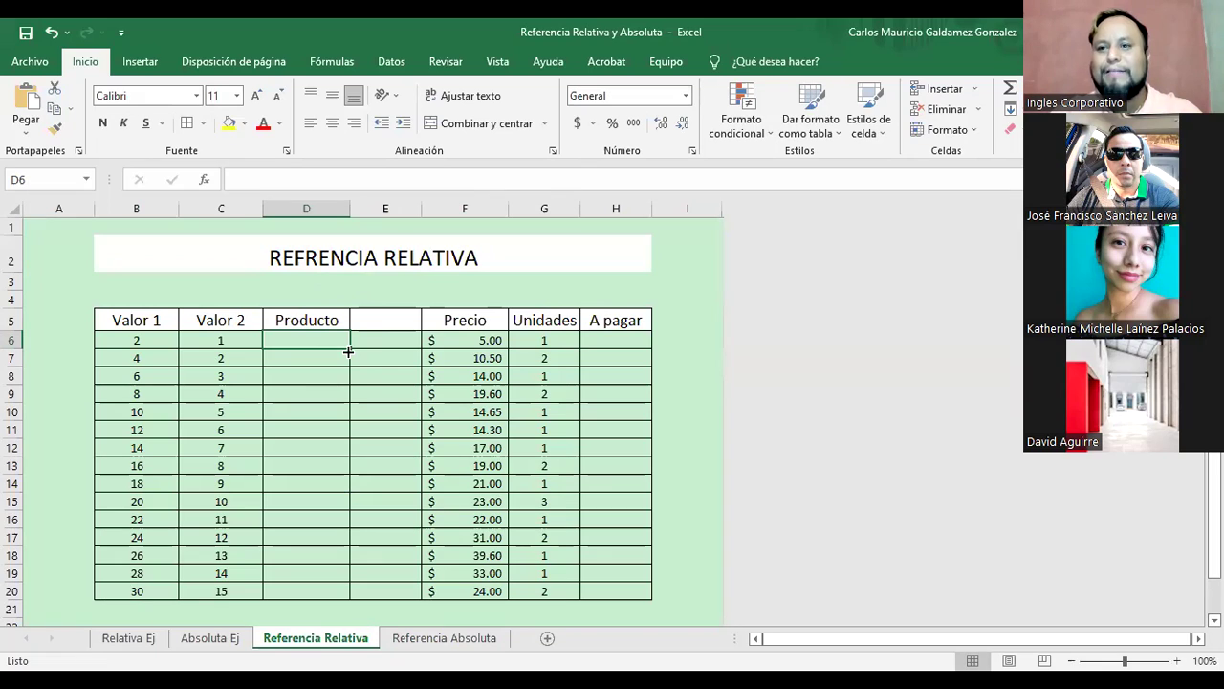
left_click_drag(144, 318, 323, 587)
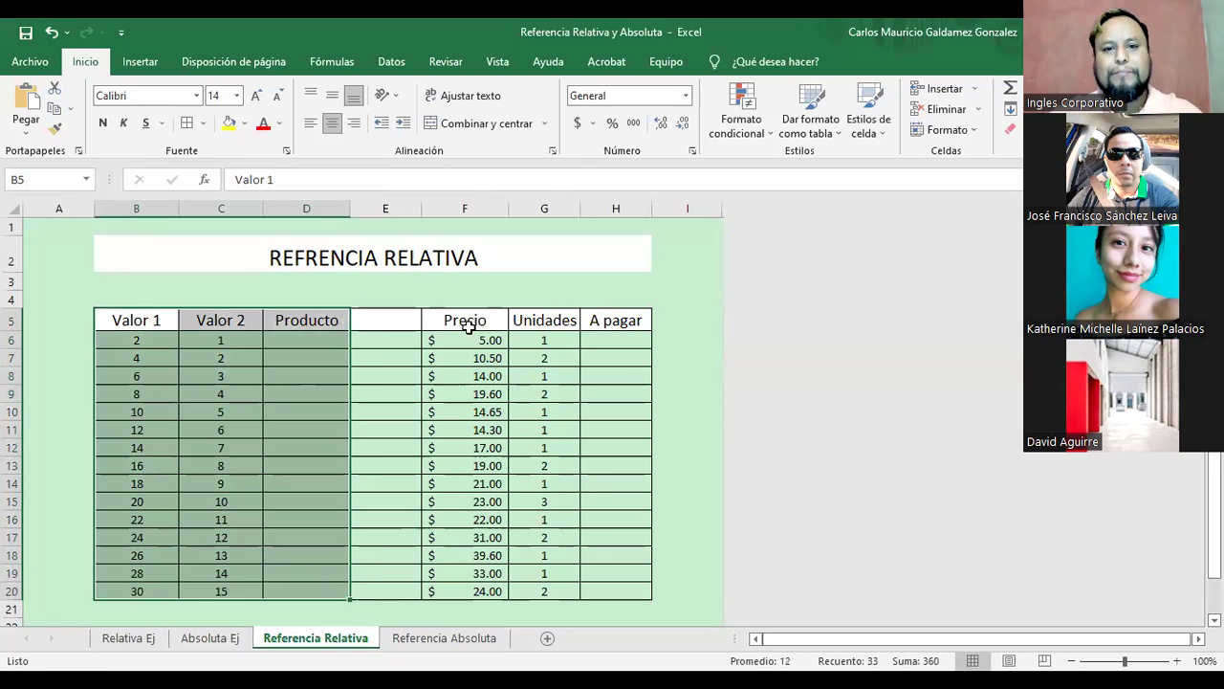
left_click_drag(608, 589, 465, 325)
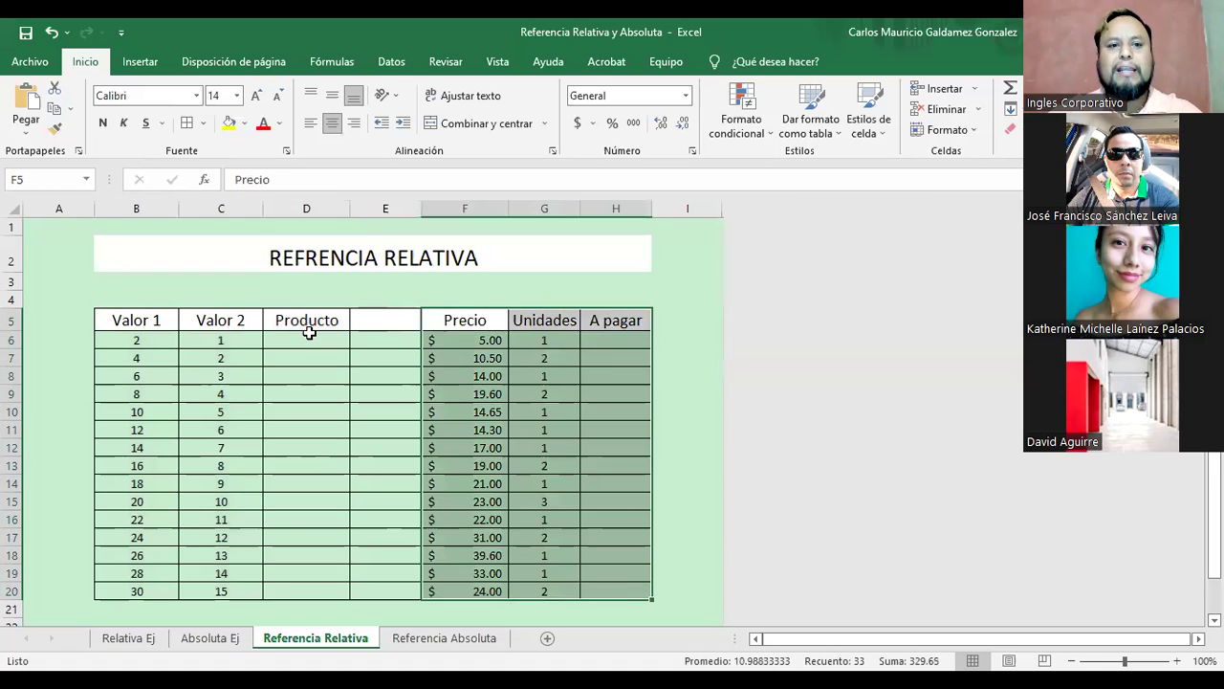
left_click(306, 337)
left_click(616, 350)
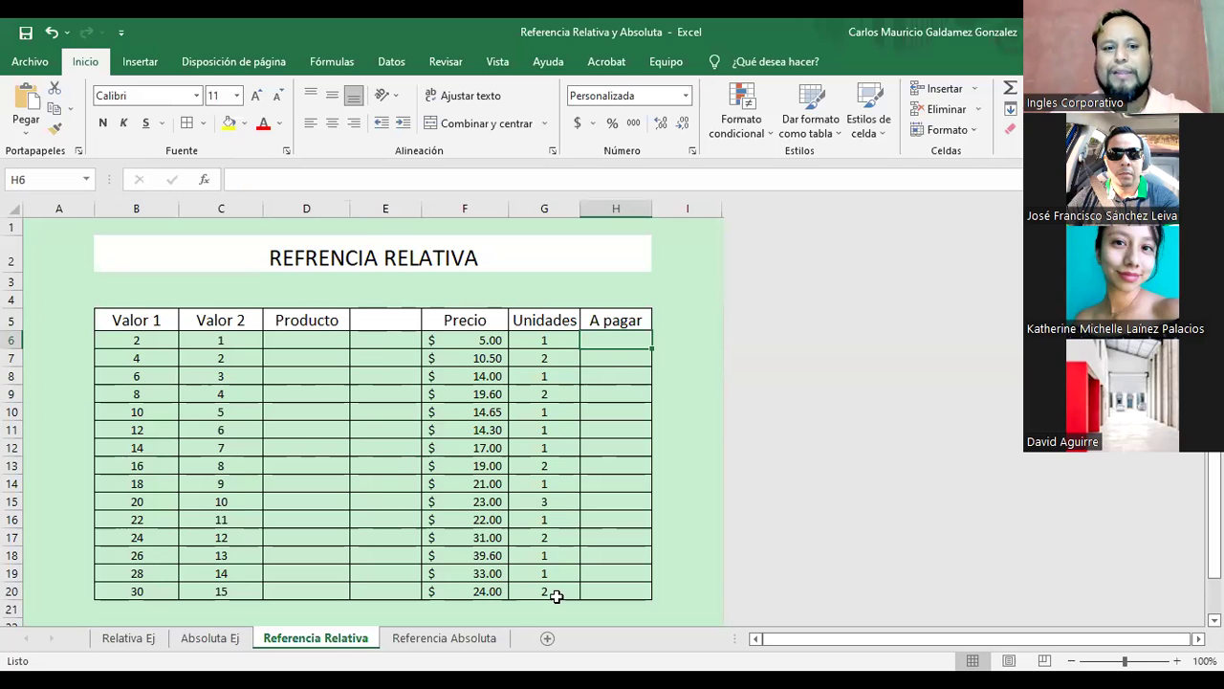
Look over the Relativa Ej and Absoluta Ej example sheets and return to the two exercise tables on Referencia Relativa
left_click(143, 641)
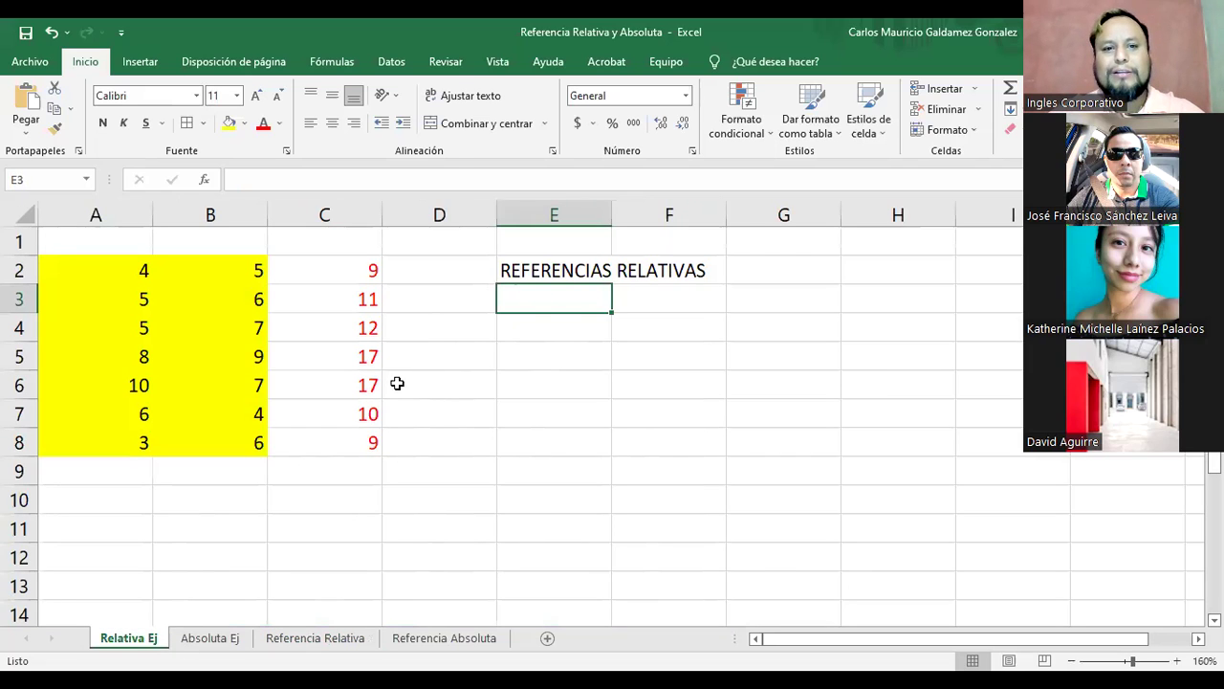
left_click(203, 639)
left_click(149, 639)
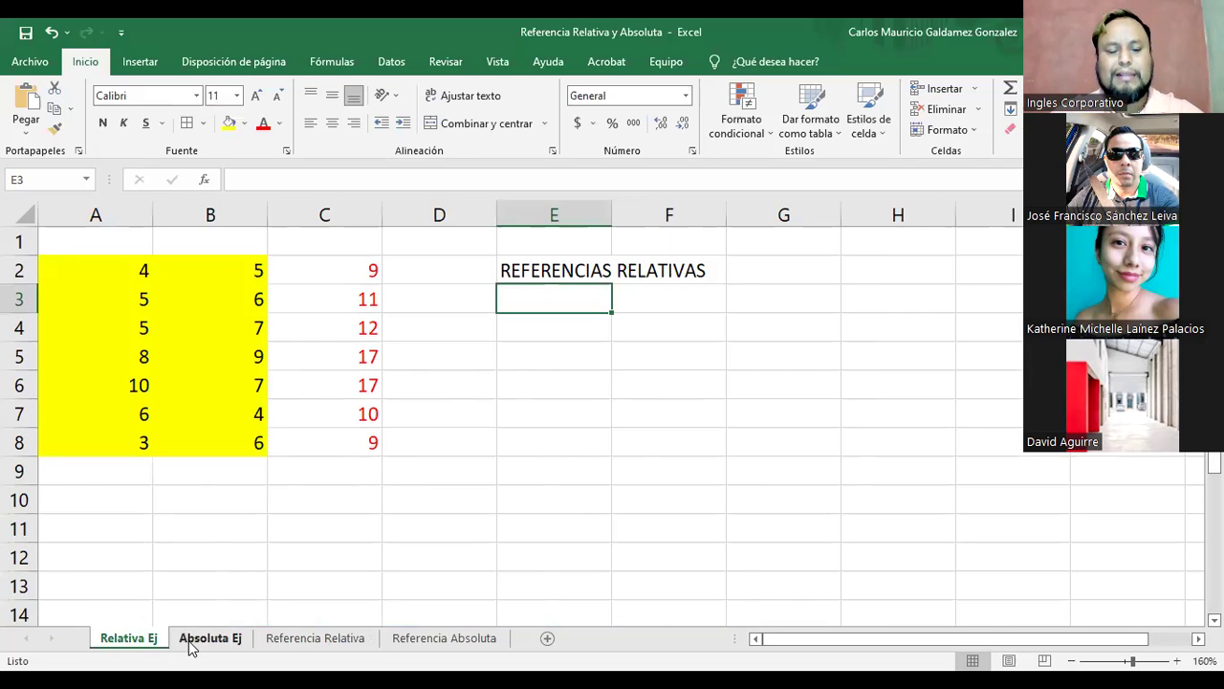
left_click(190, 647)
left_click(318, 640)
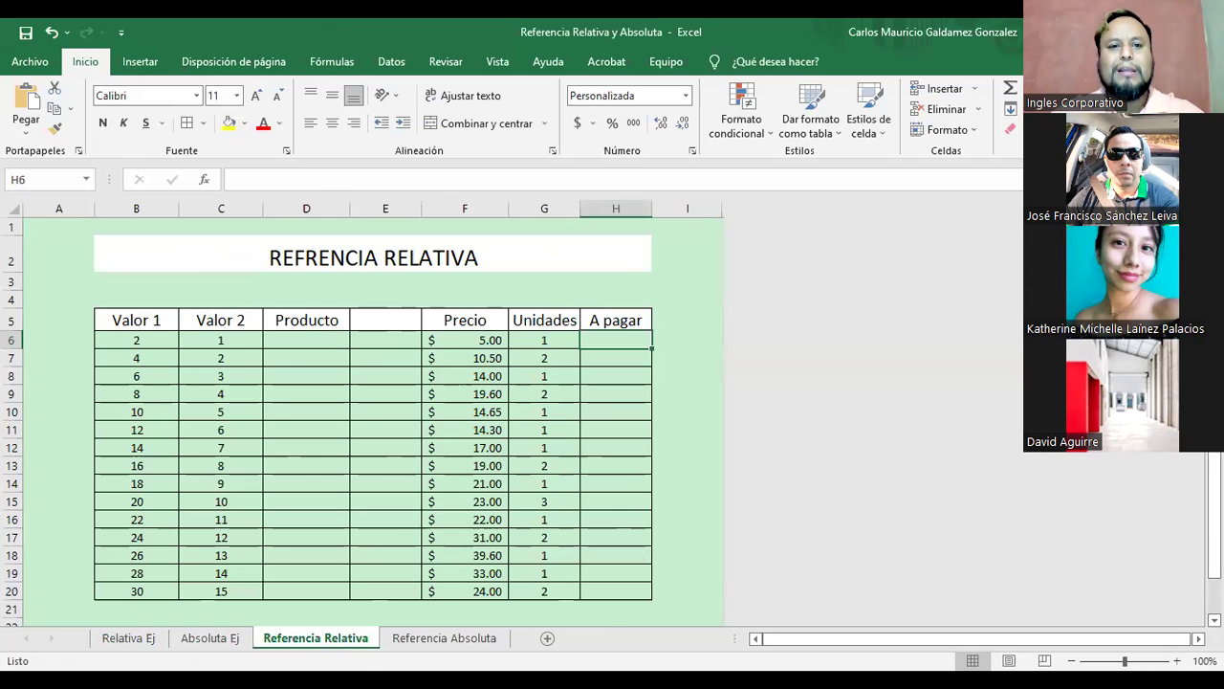
left_click_drag(136, 320, 316, 591)
left_click_drag(465, 320, 618, 588)
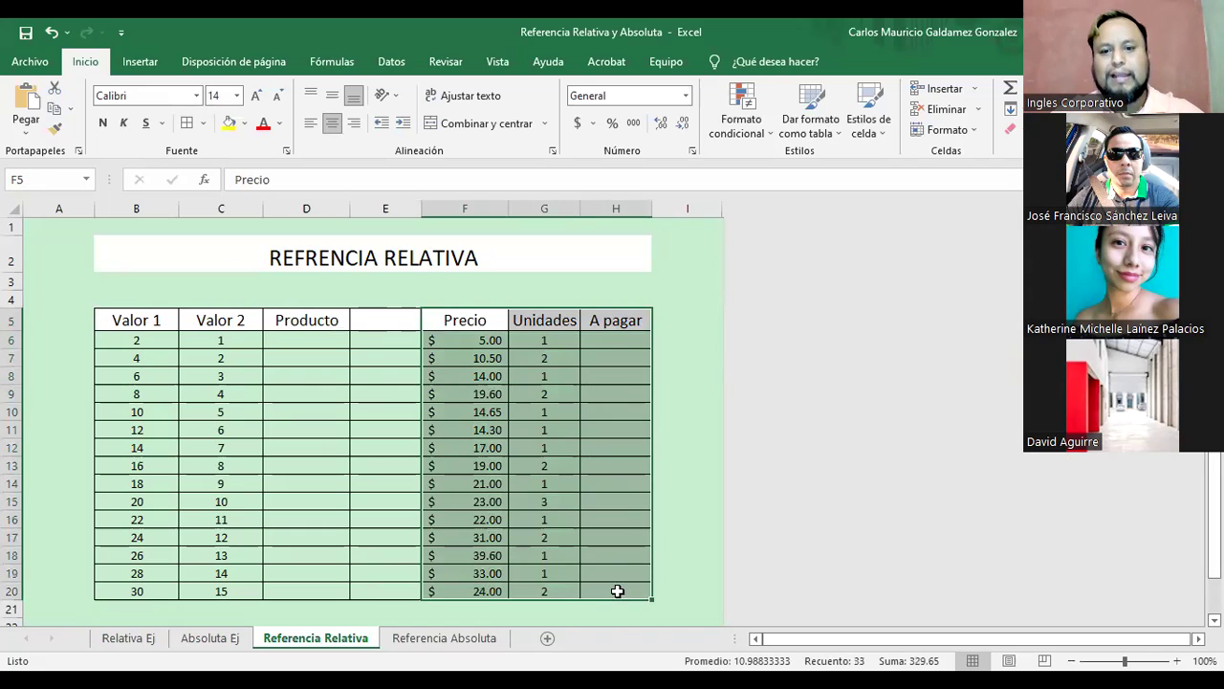
left_click(611, 321)
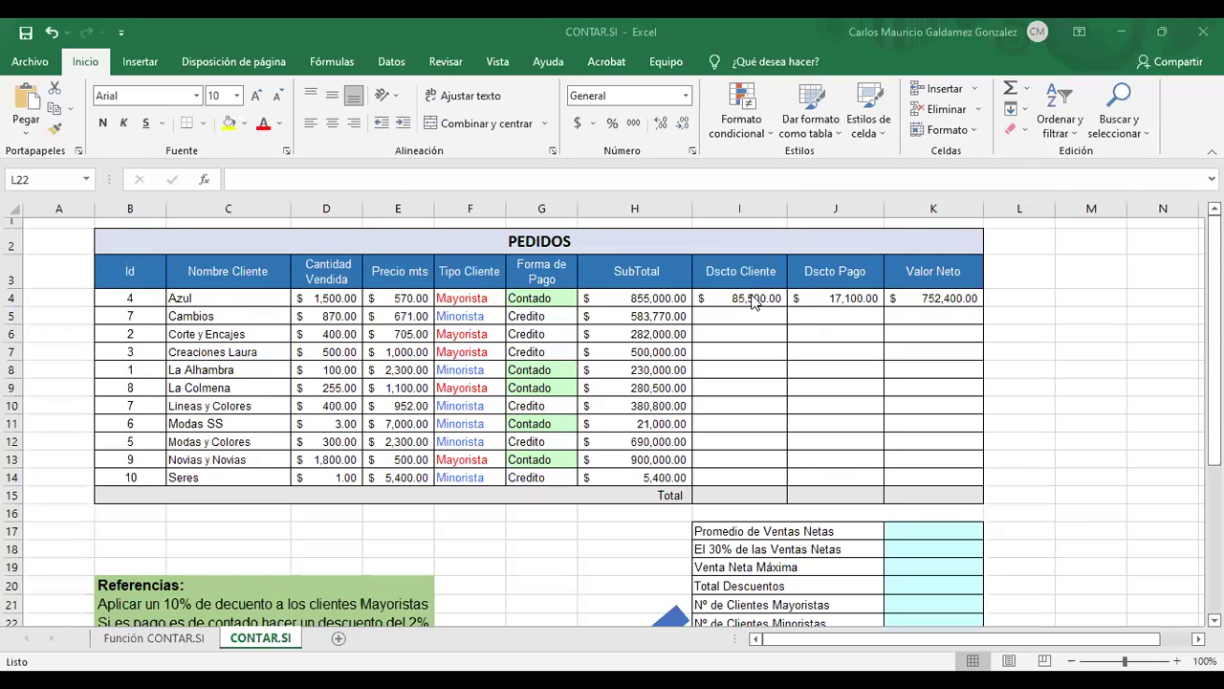
Examine the logical test, true value and false value of the Dscto Cliente SI formula in I4 against the Tipo Cliente entries in F4 and F5
left_click(749, 296)
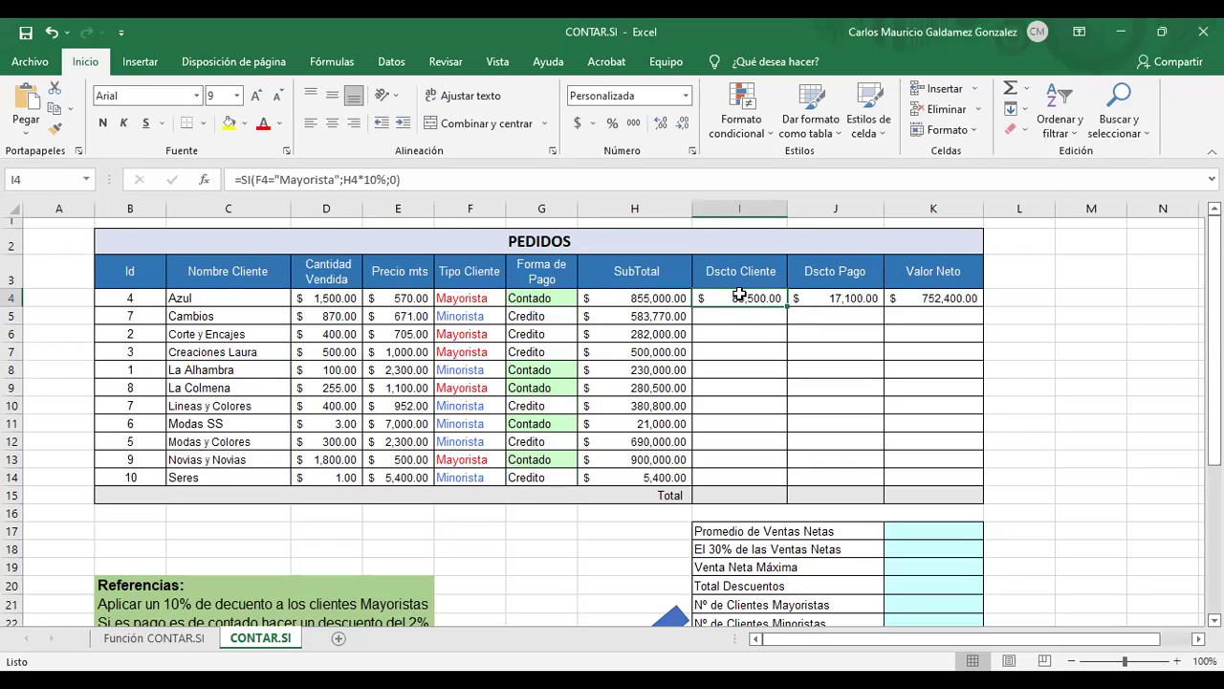
left_click(304, 179)
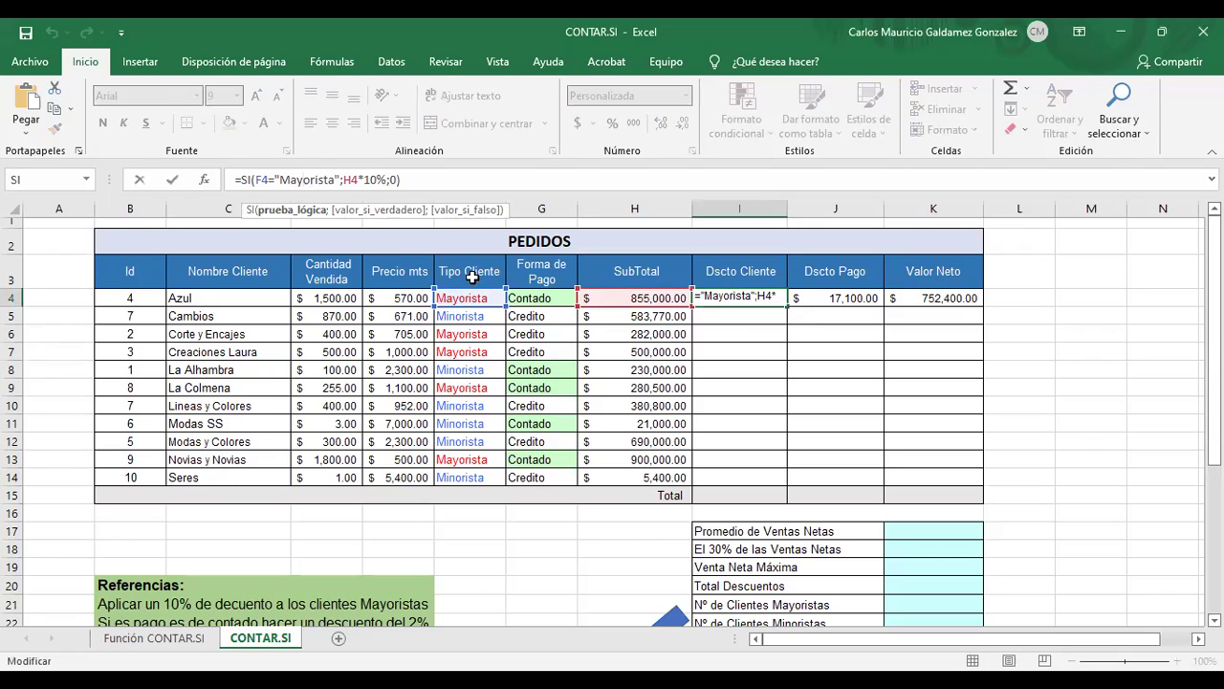
left_click(465, 268)
left_click(731, 297)
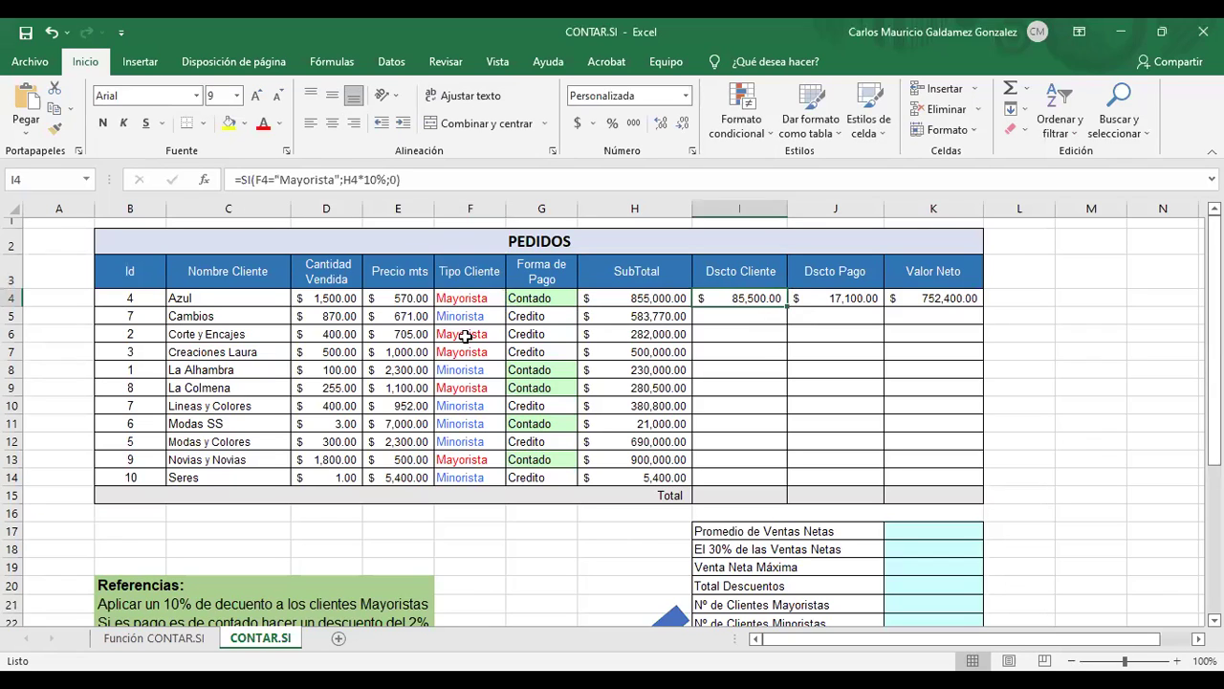
left_click(460, 300)
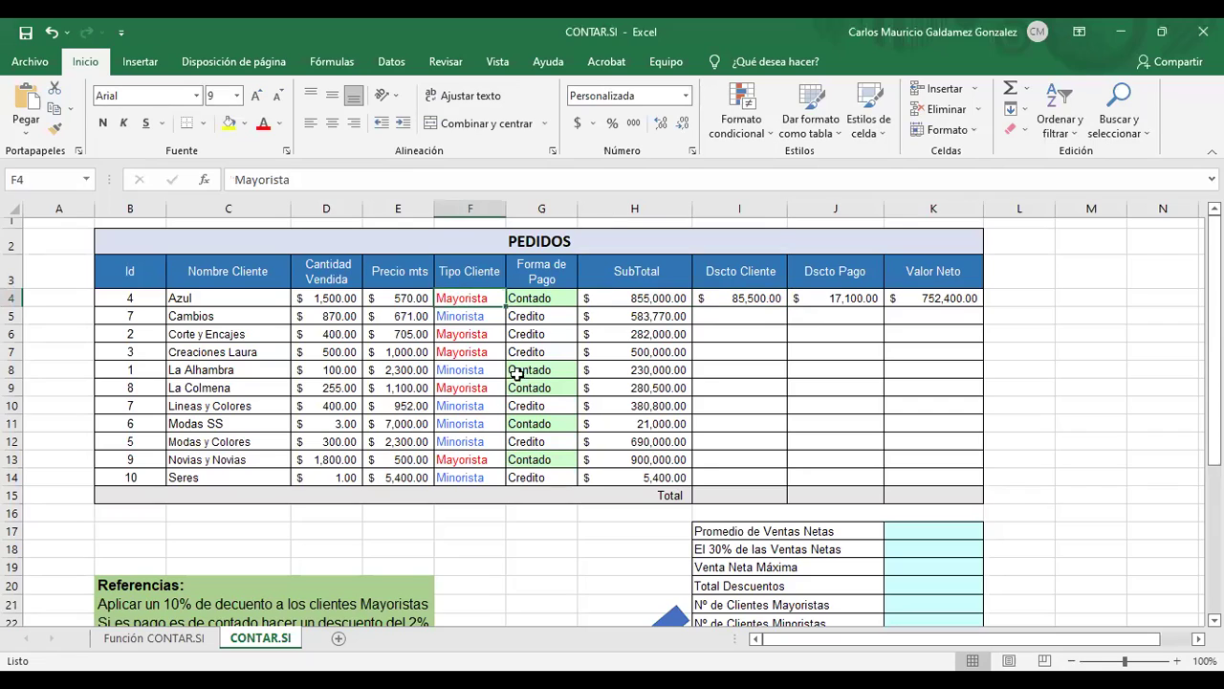
left_click(743, 299)
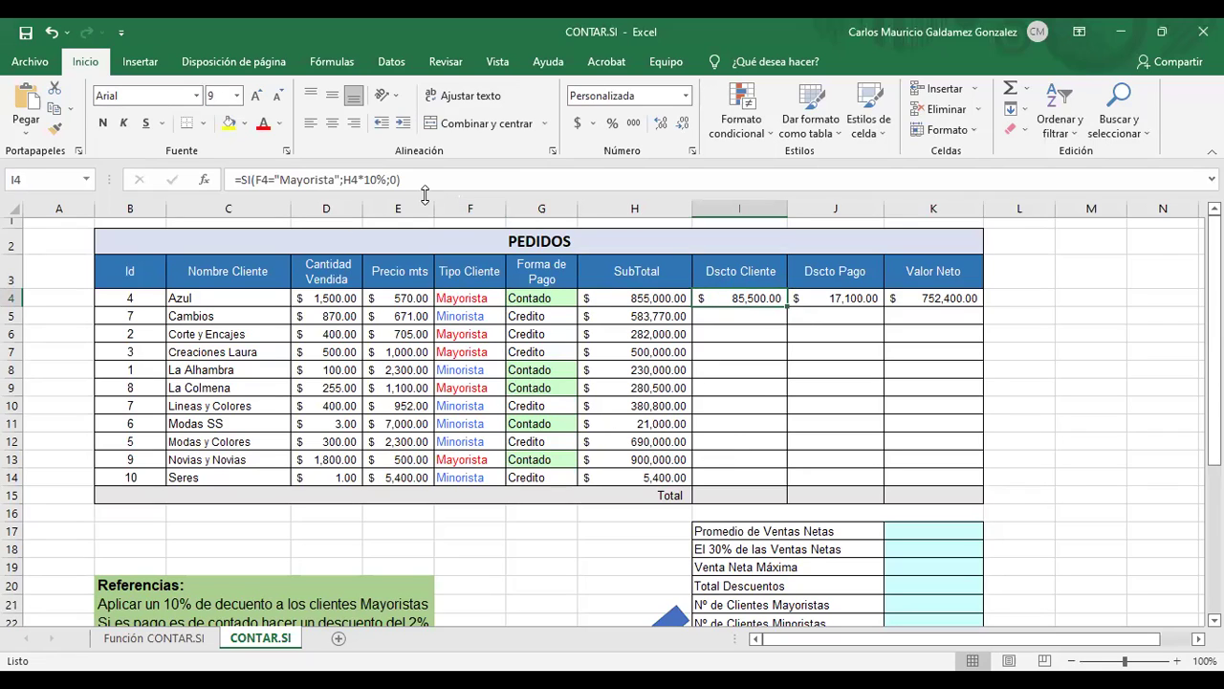
left_click(369, 181)
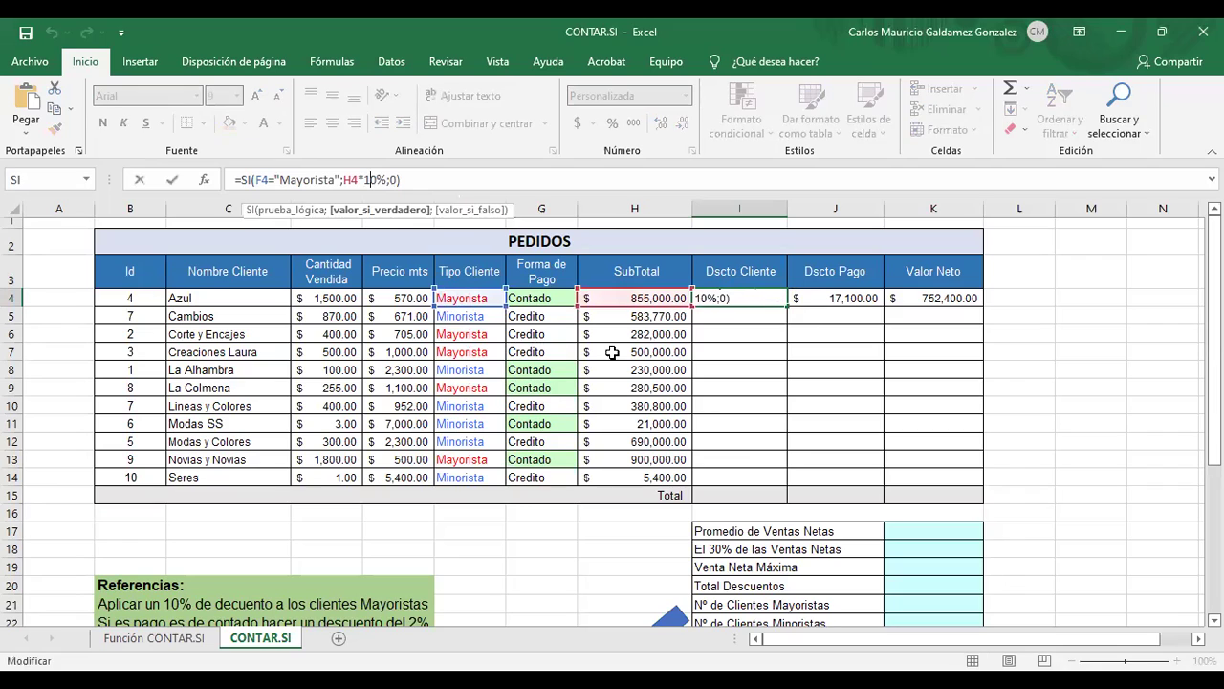
left_click(393, 180)
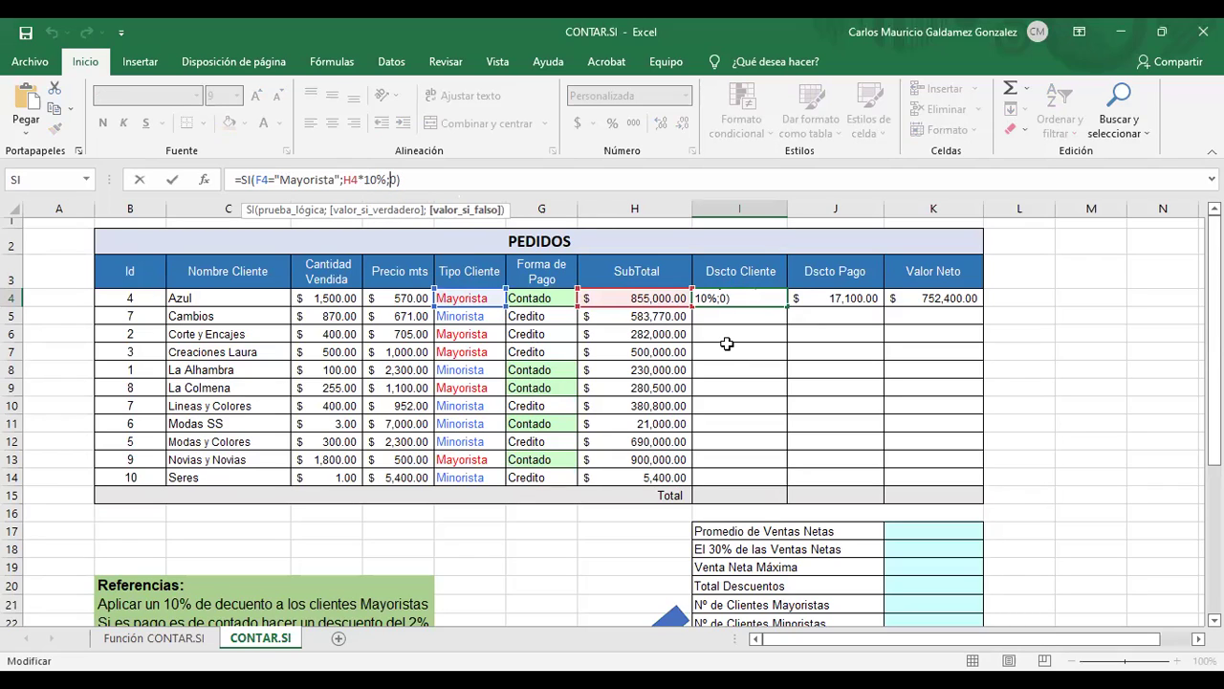
key("ctrl+Return")
left_click(445, 317)
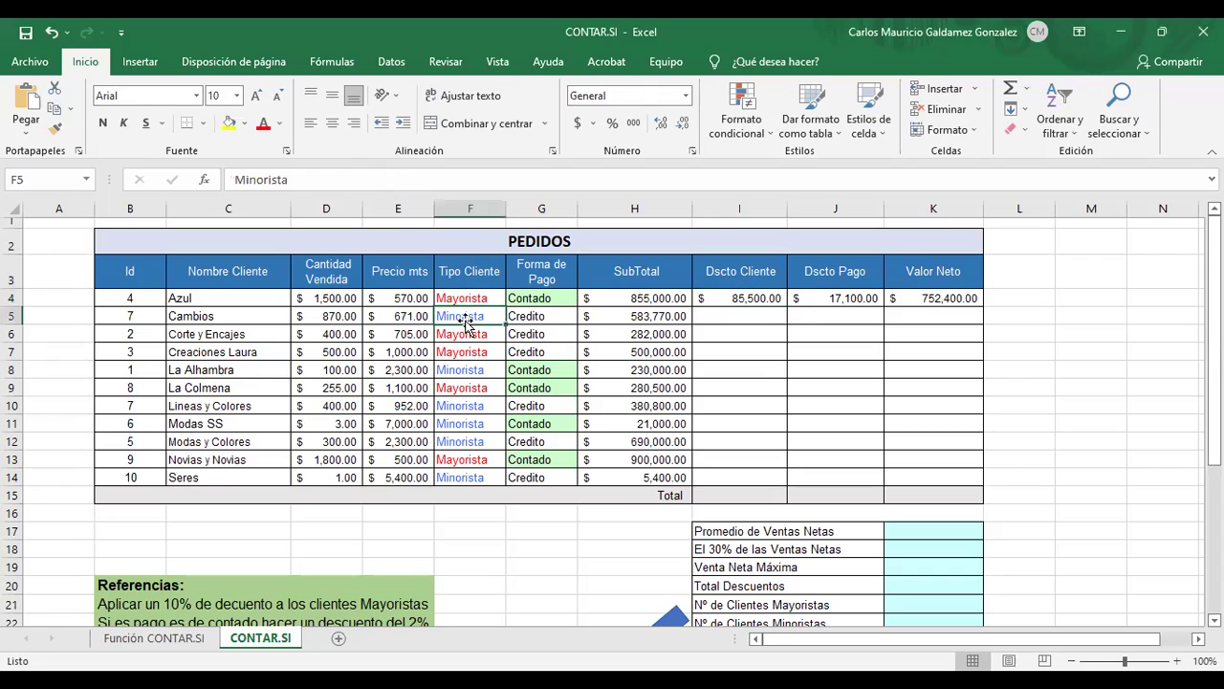
left_click(738, 317)
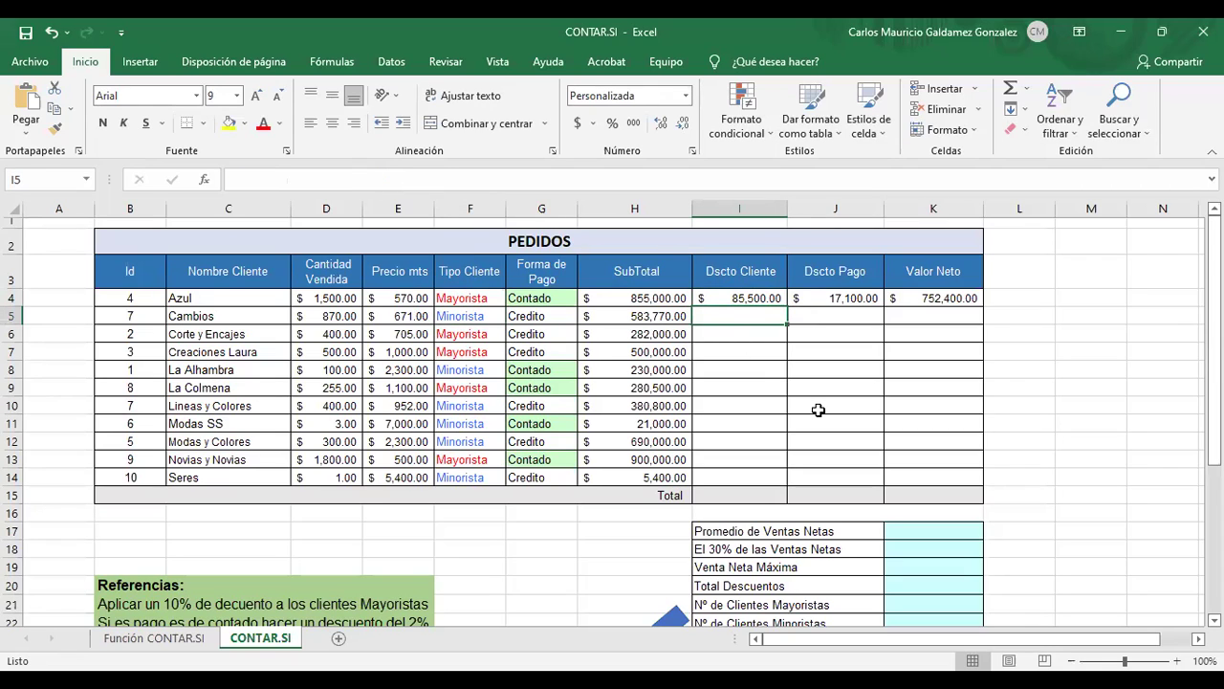
key("Up")
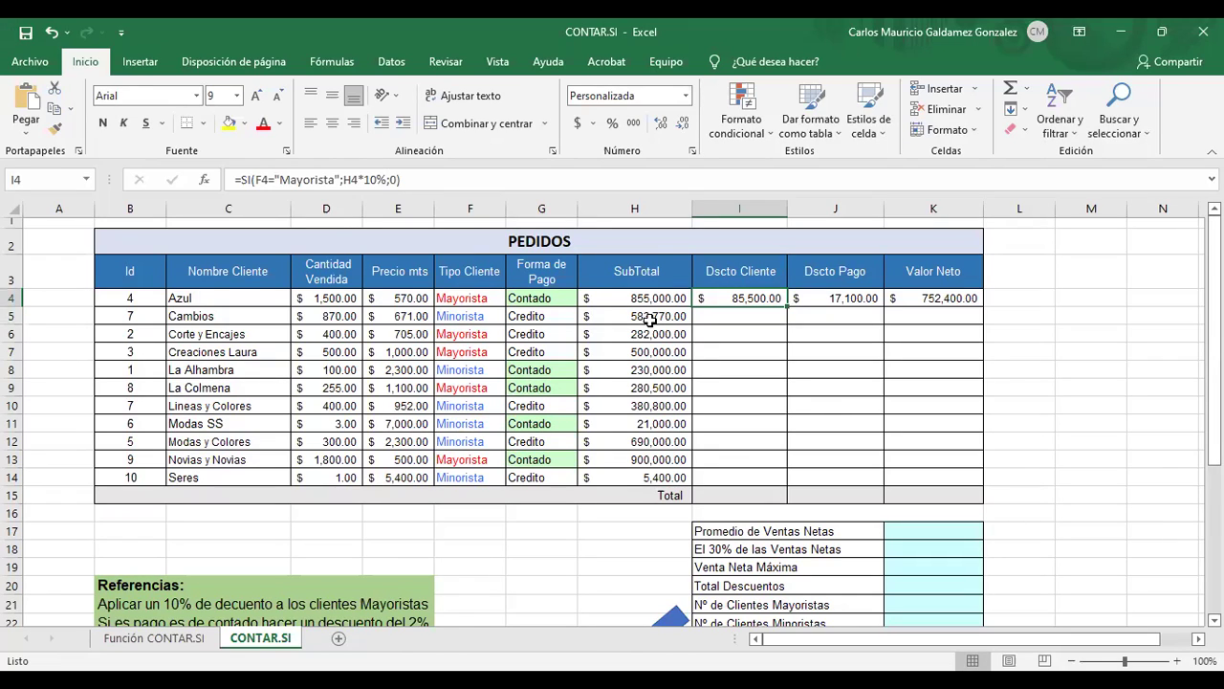
Copy the Dscto Cliente SI formula from I4 down to I7
left_click(301, 182)
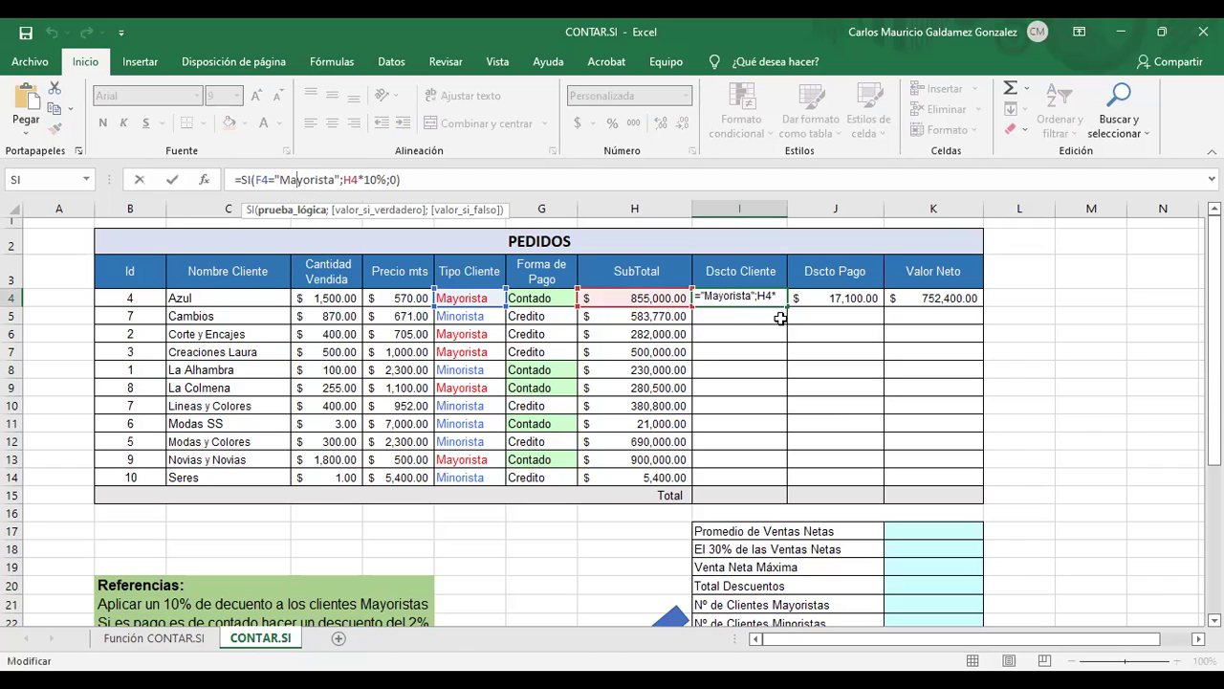
key("ctrl+Return")
left_click_drag(784, 319, 785, 324)
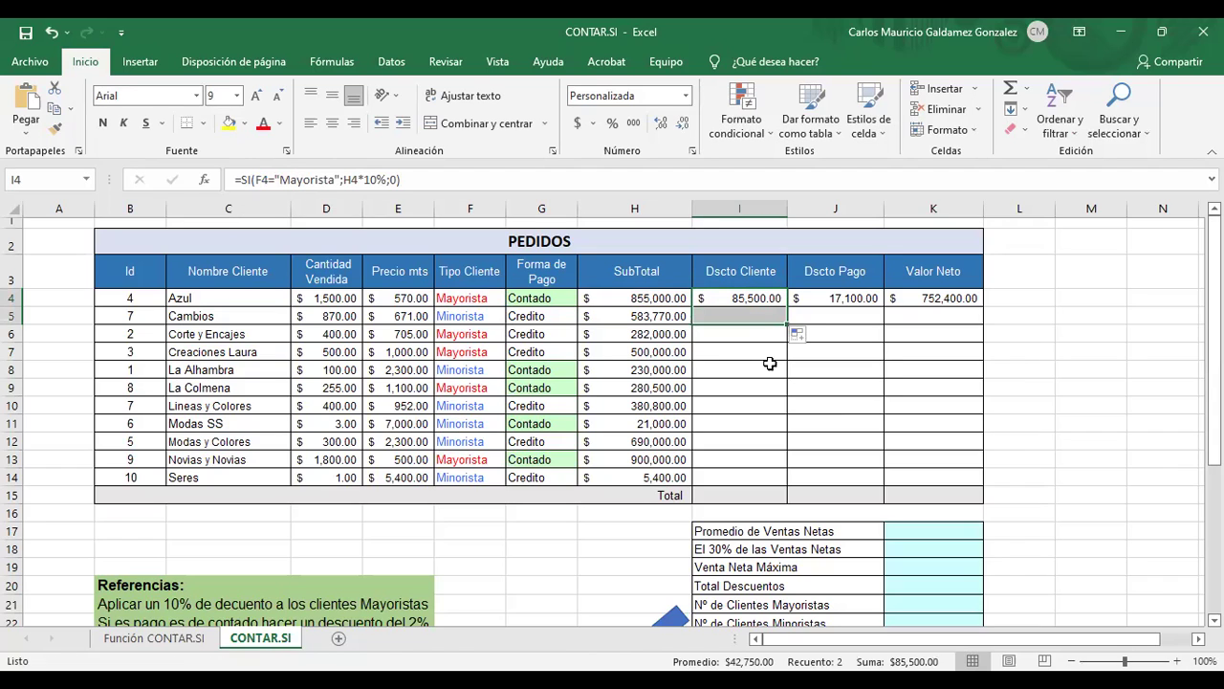
key("Down")
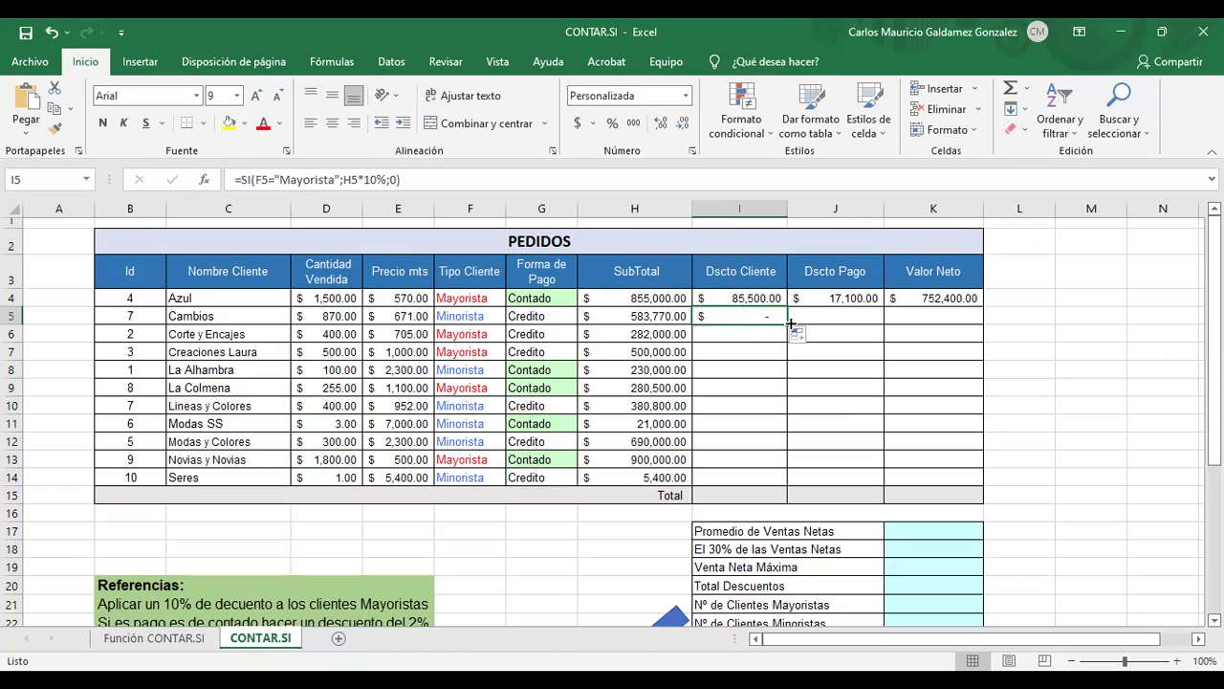
left_click_drag(789, 328, 782, 357)
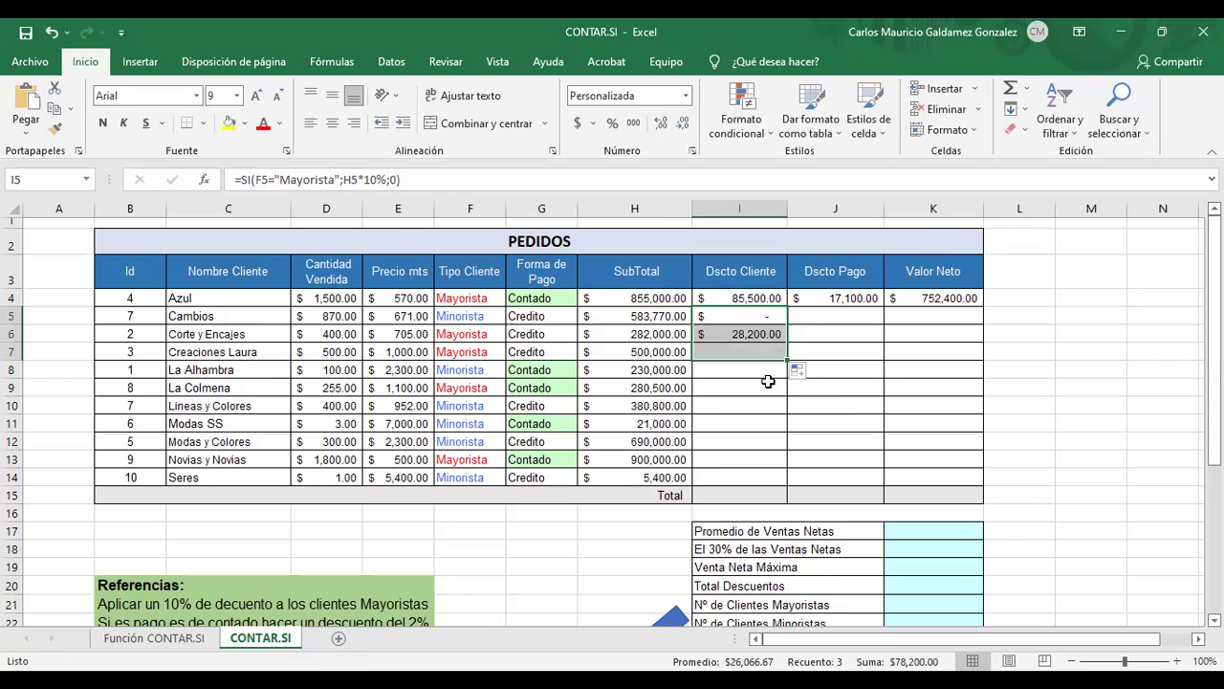
Compare the copied discount in I6 with the SubTotal values in H6:H7 and the Tipo Cliente entries in F6:F7
left_click(741, 332)
left_click_drag(658, 335, 653, 350)
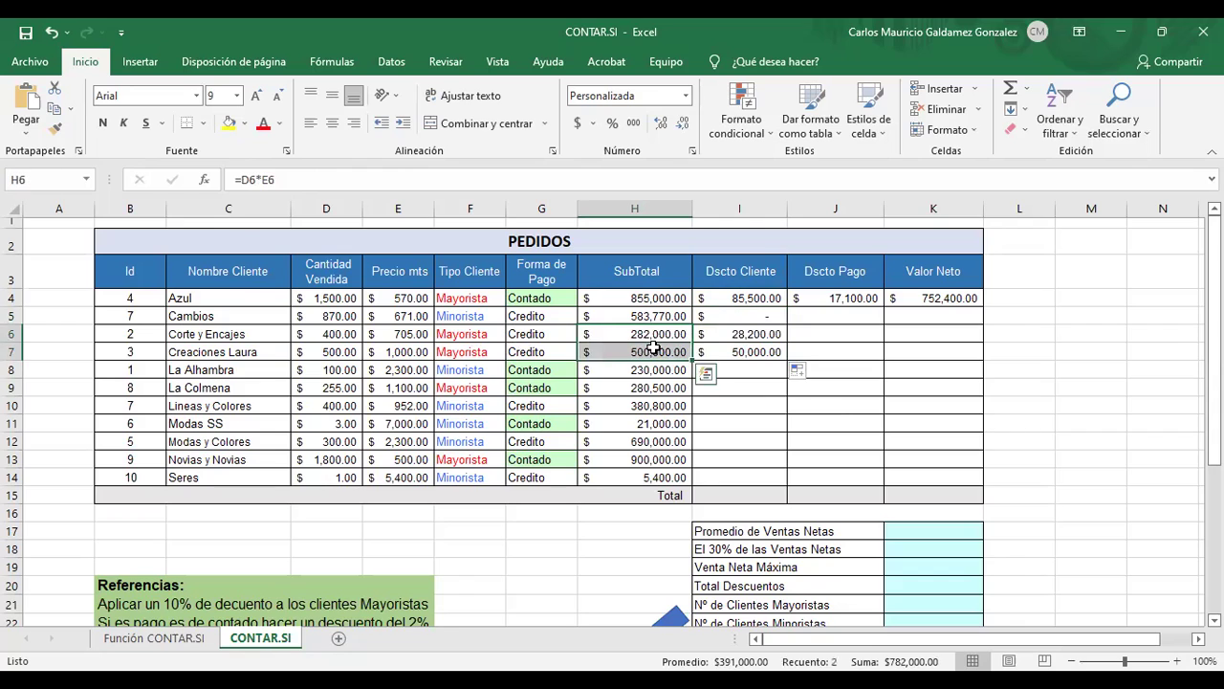
left_click(741, 332)
double_click(741, 332)
key("Escape")
left_click_drag(472, 334, 469, 351)
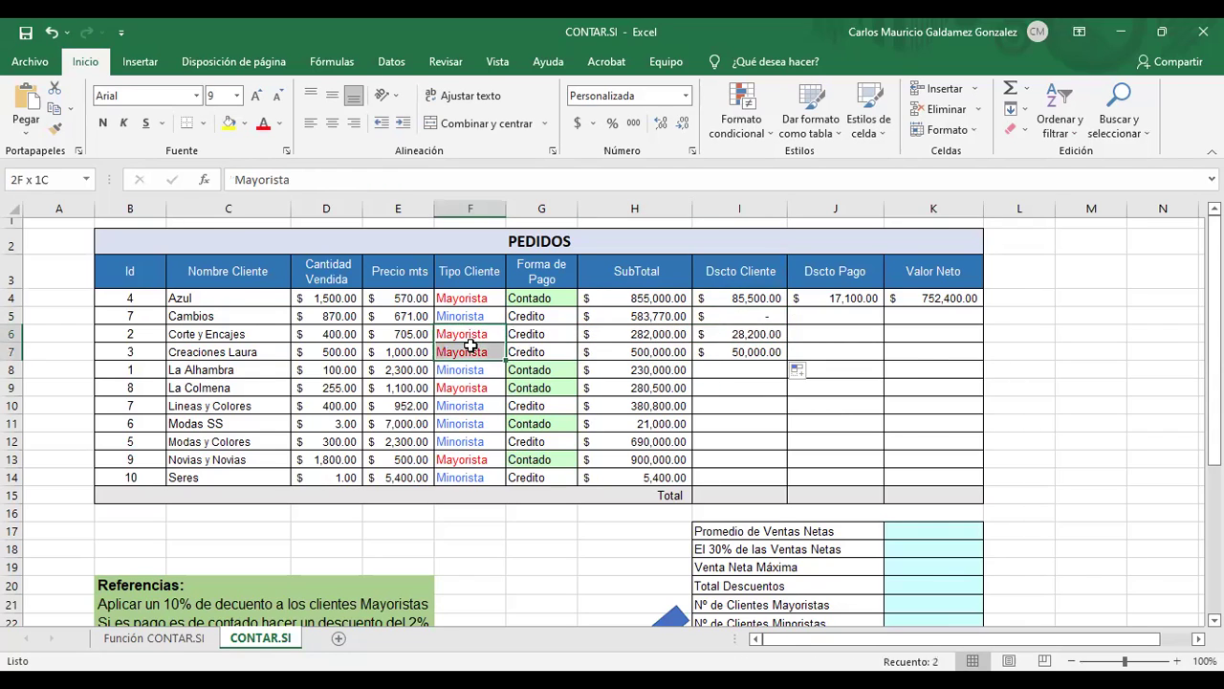
Go through the I4 formula argument by argument: the test F4="Mayorista", the true value H4*10% and the false value 0
left_click(750, 298)
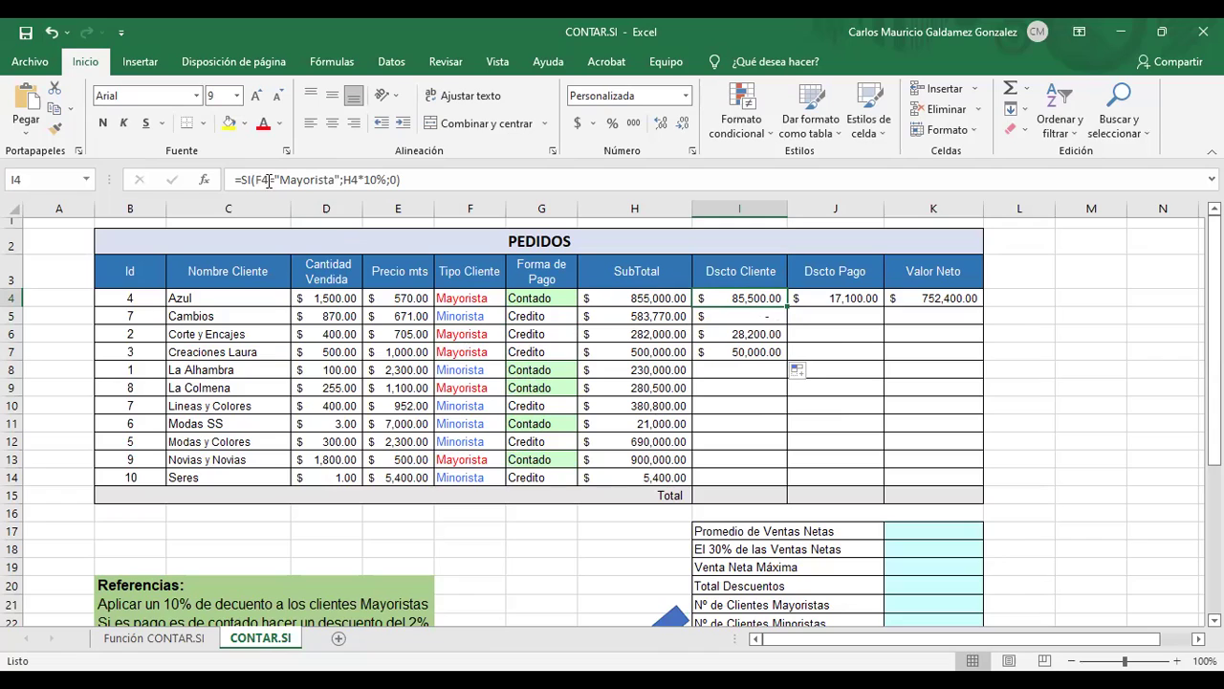
double_click(270, 180)
left_click_drag(273, 180, 341, 179)
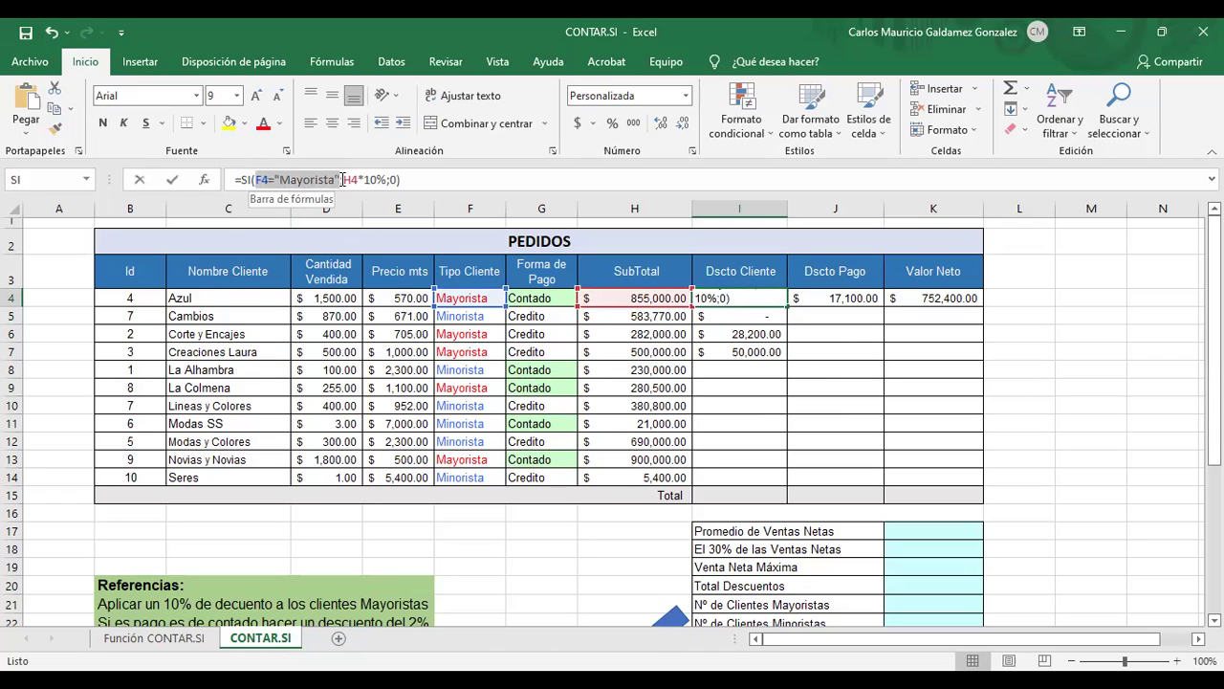
left_click(356, 179)
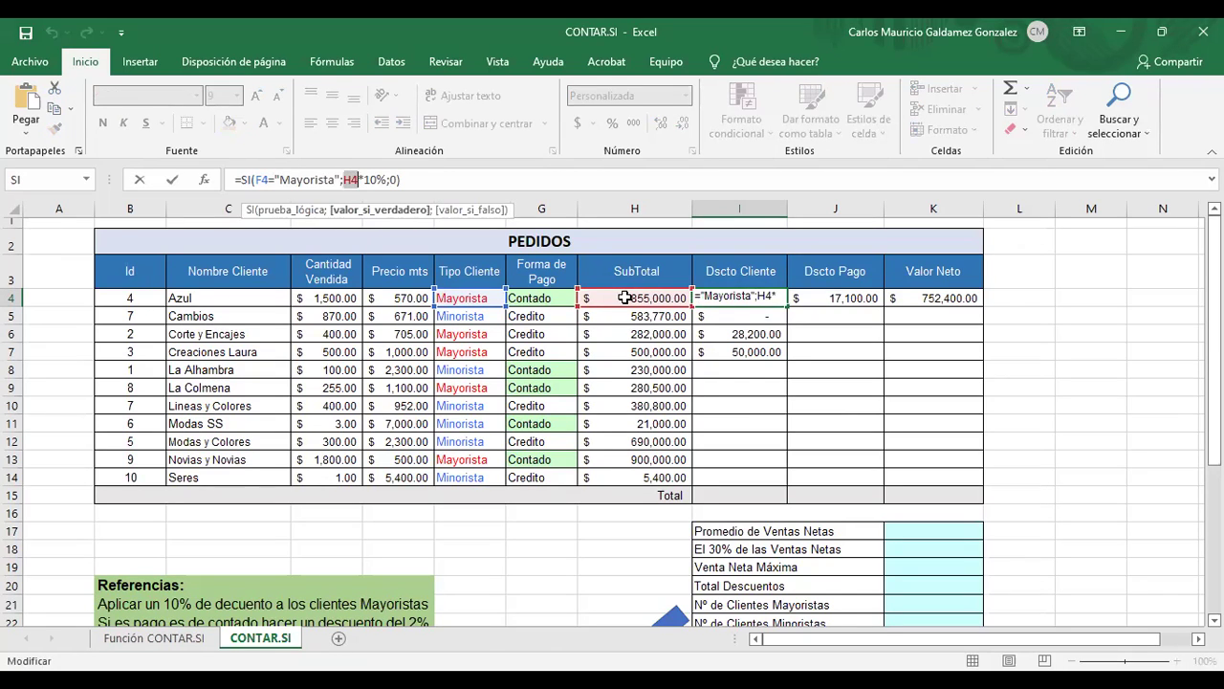
double_click(349, 180)
left_click_drag(343, 180, 387, 180)
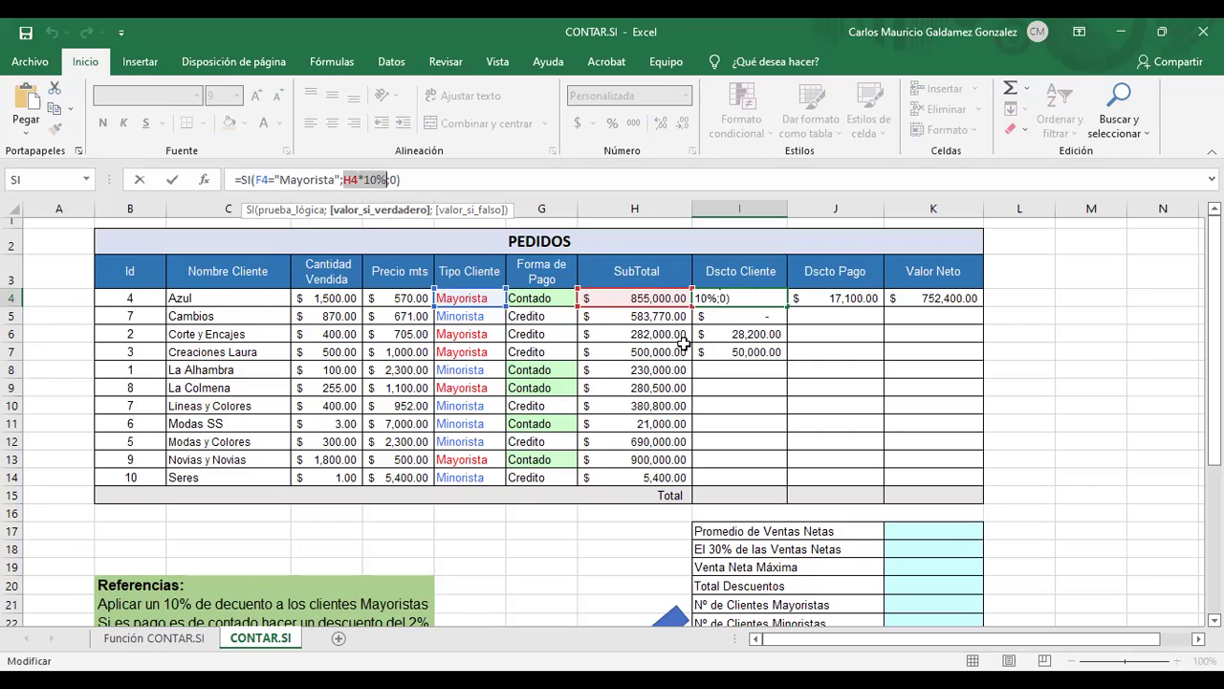
left_click_drag(390, 179, 403, 180)
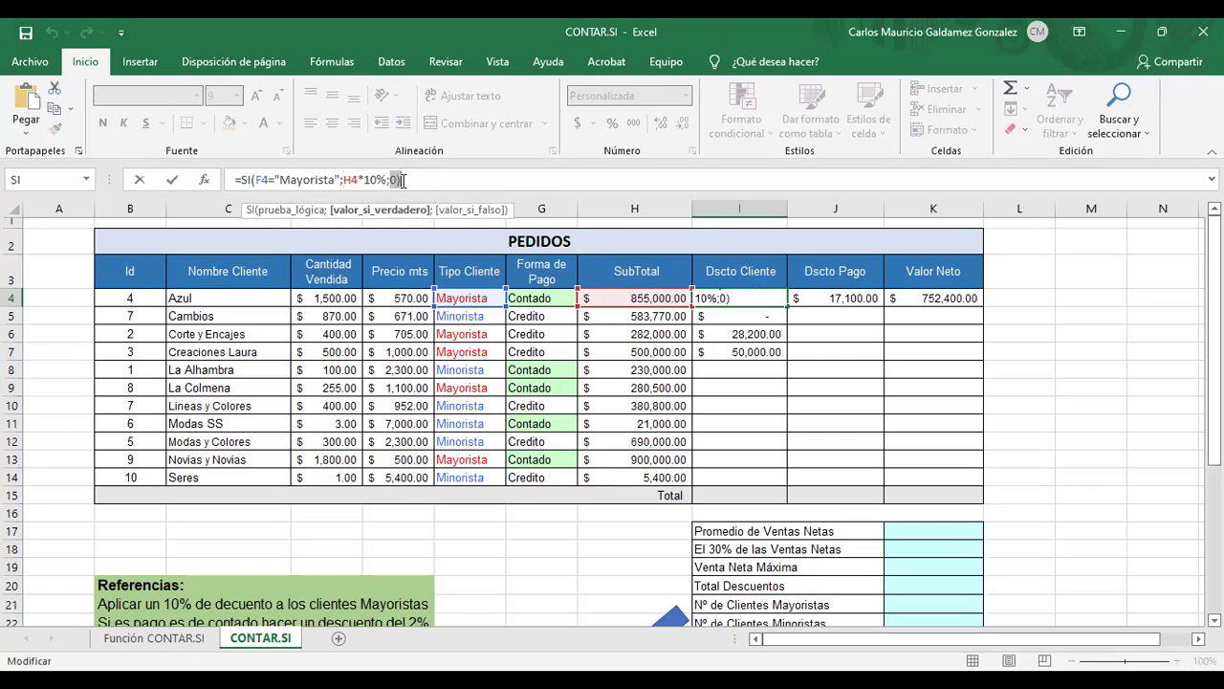
left_click(760, 315)
key("Escape")
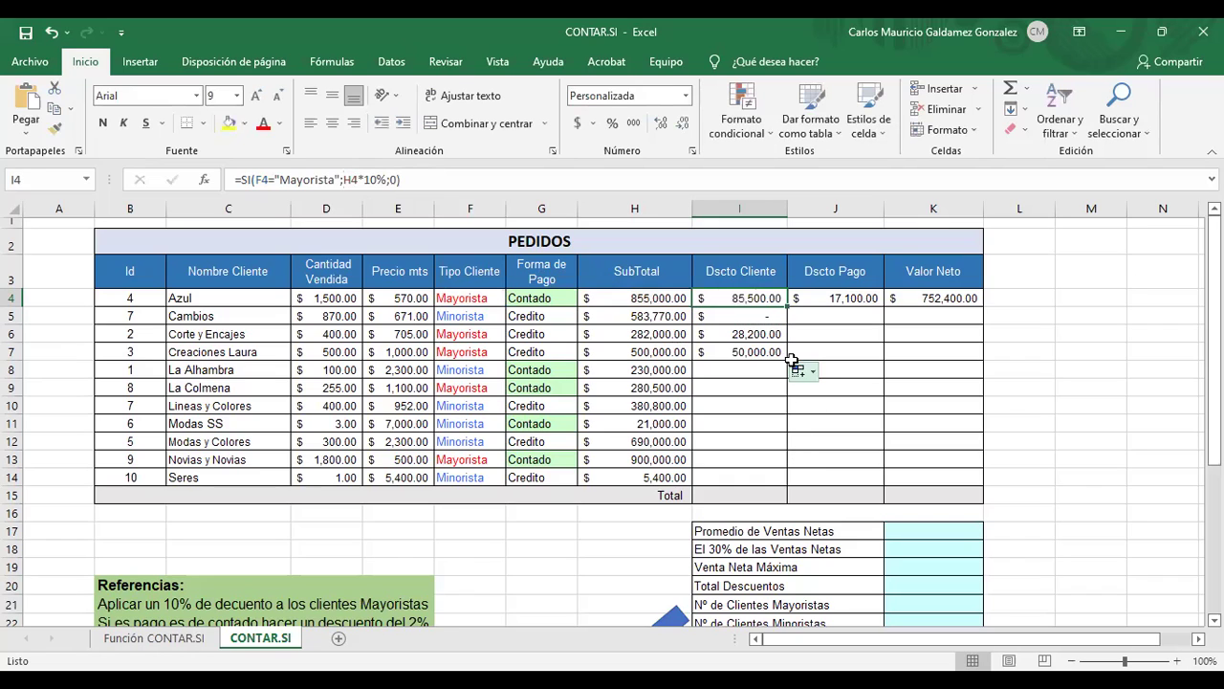
Check the copied SI formula in I7 against the Tipo Cliente in F7 and the SubTotal in H7
left_click(760, 317)
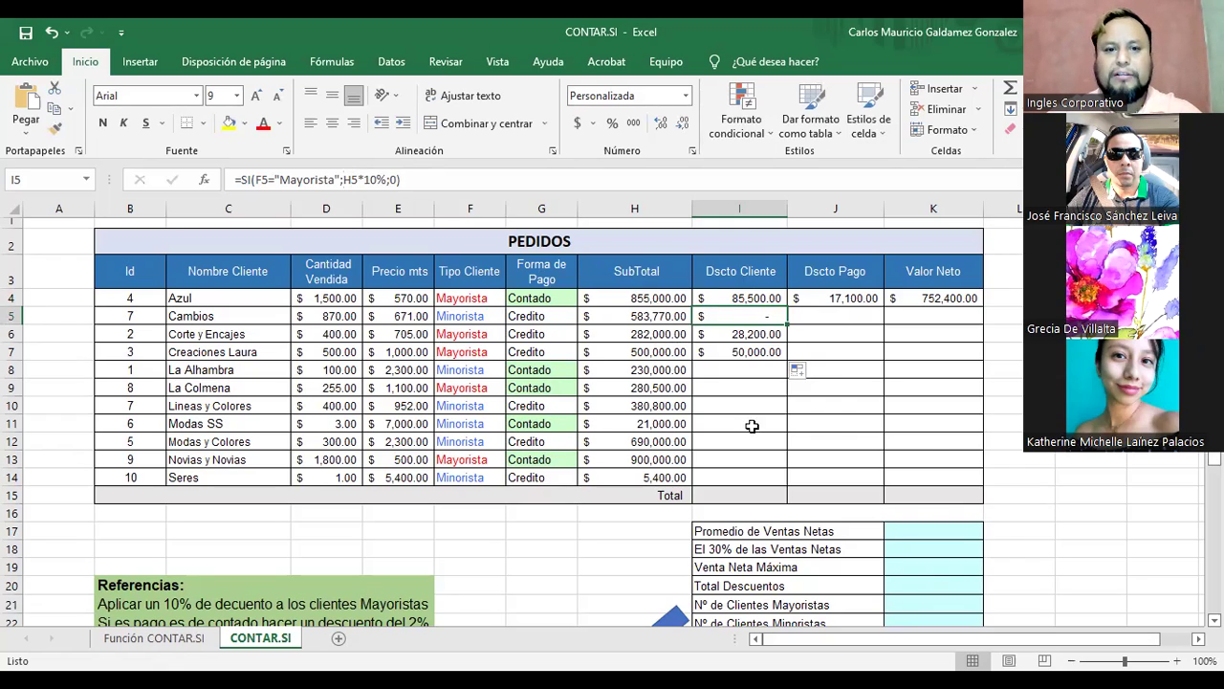
left_click(755, 369)
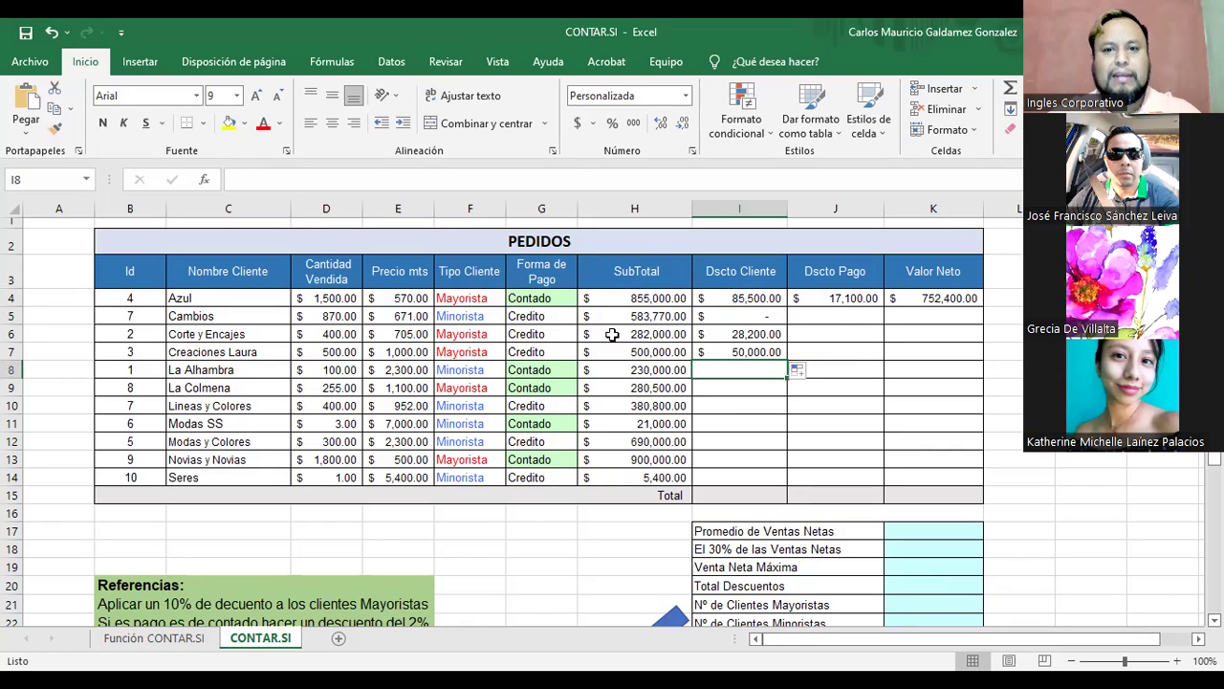
left_click(704, 352)
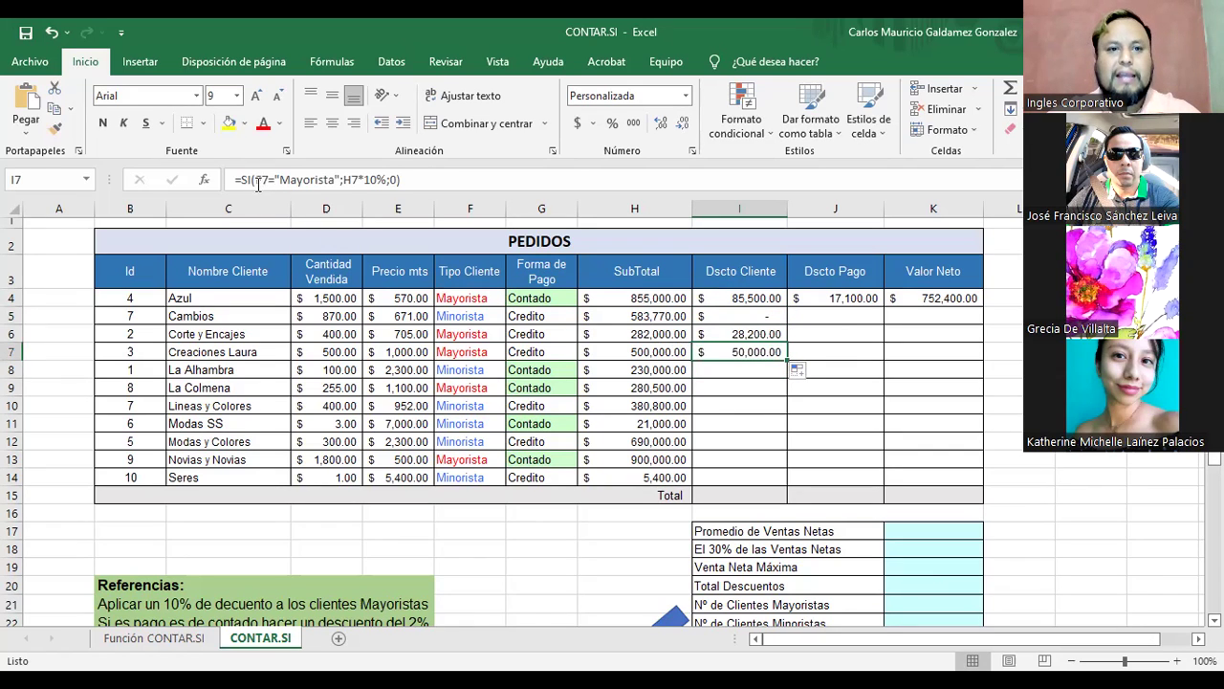
left_click_drag(254, 179, 341, 179)
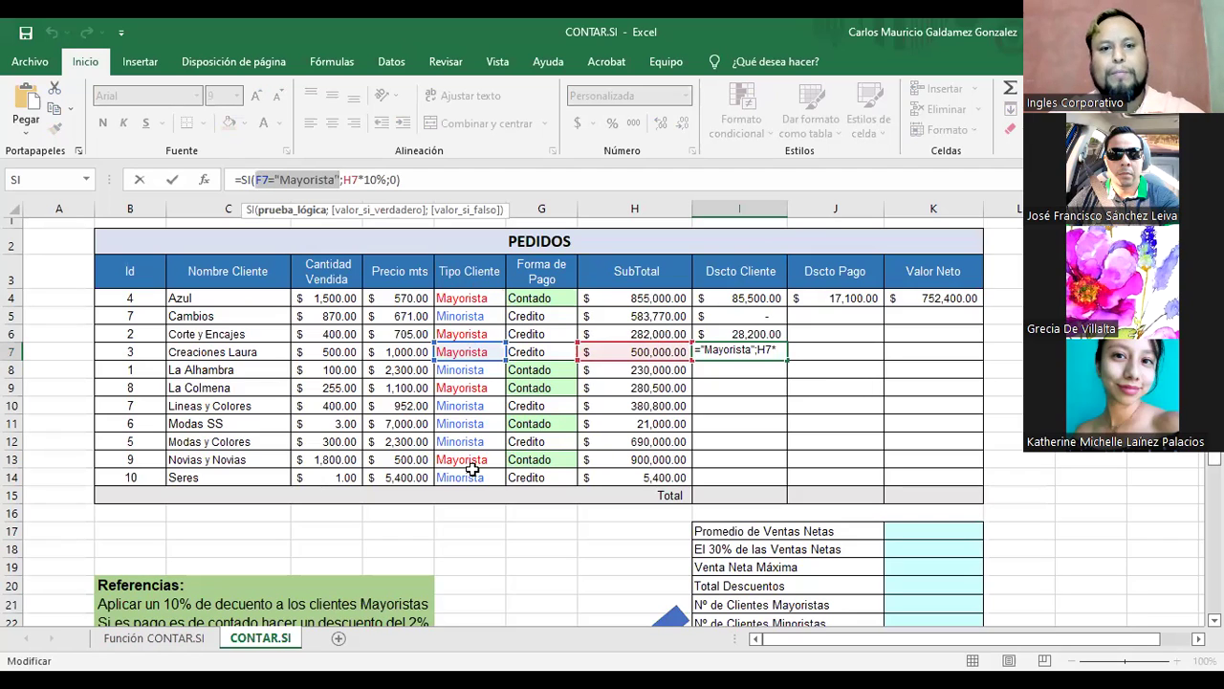
key("ctrl+Return")
left_click(461, 352)
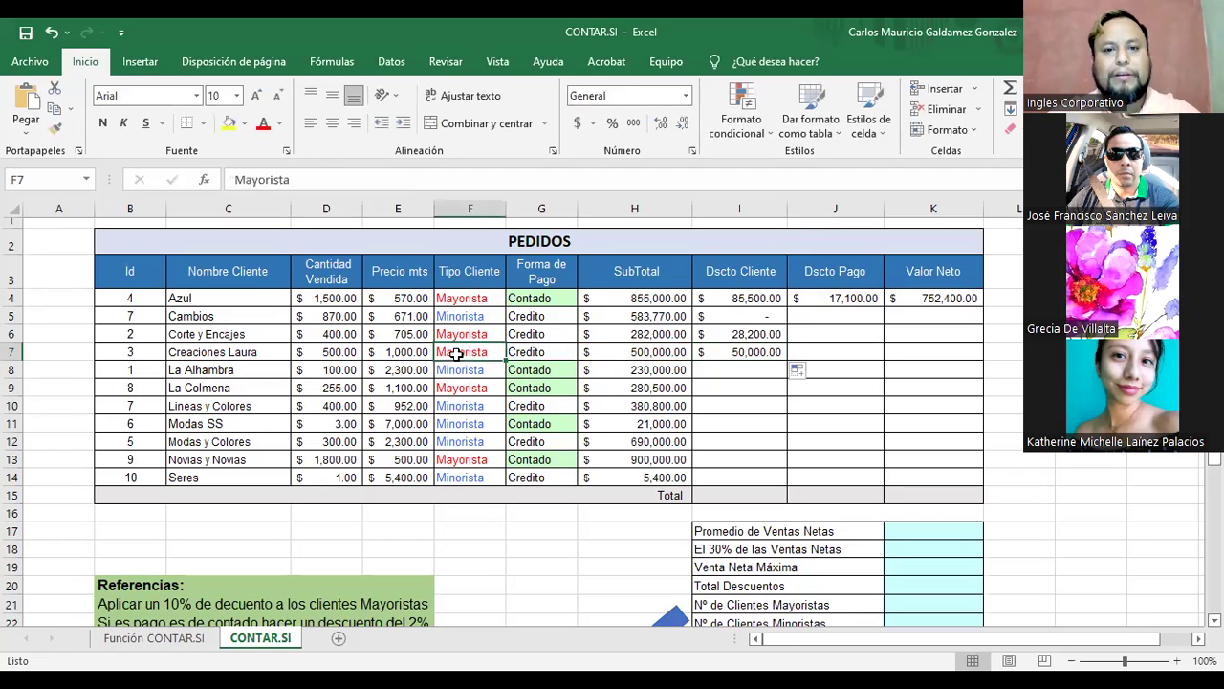
left_click(658, 351)
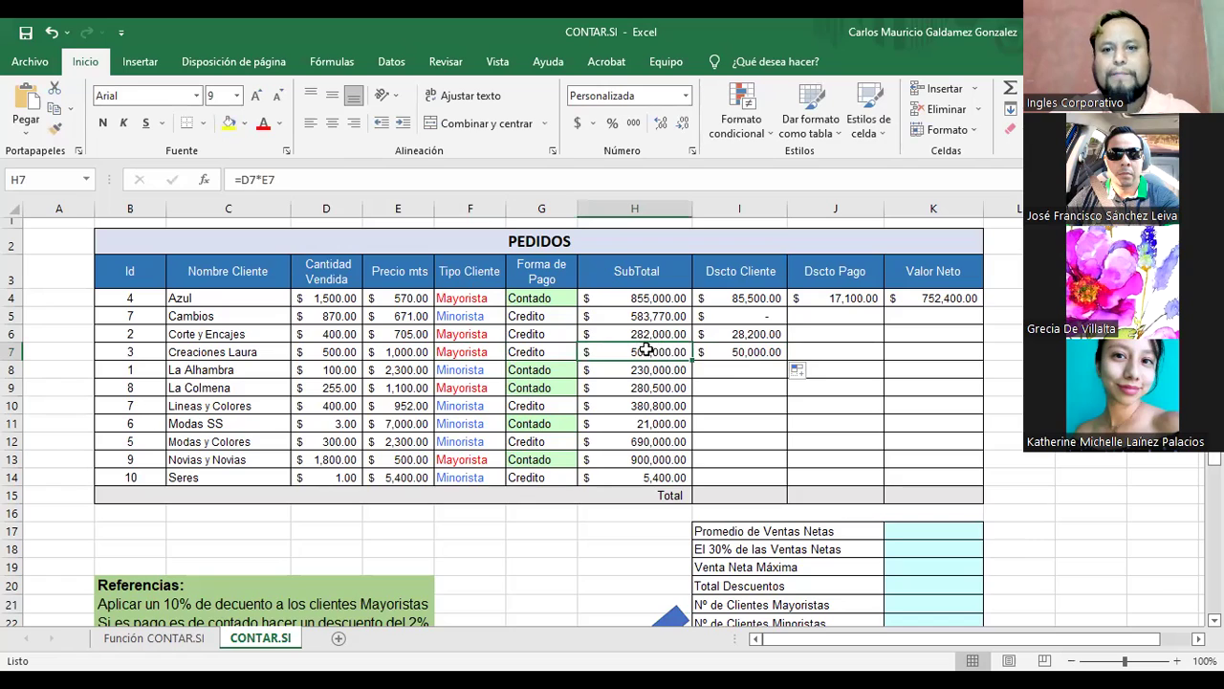
left_click(744, 353)
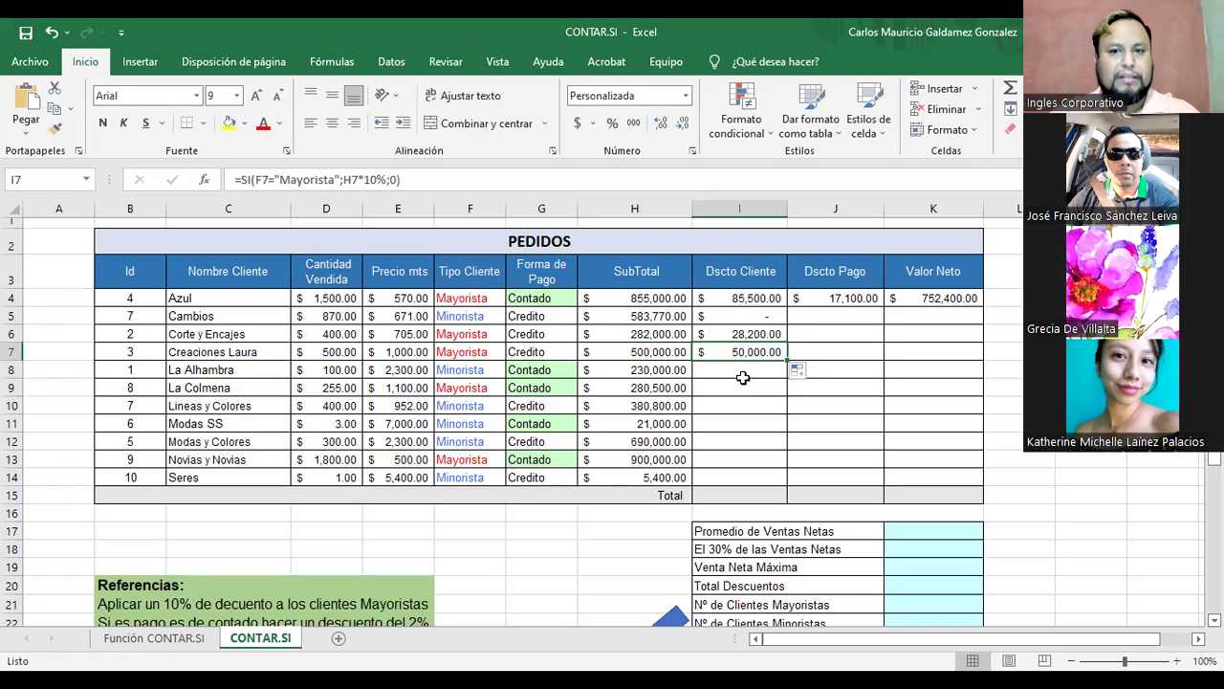
left_click(660, 354)
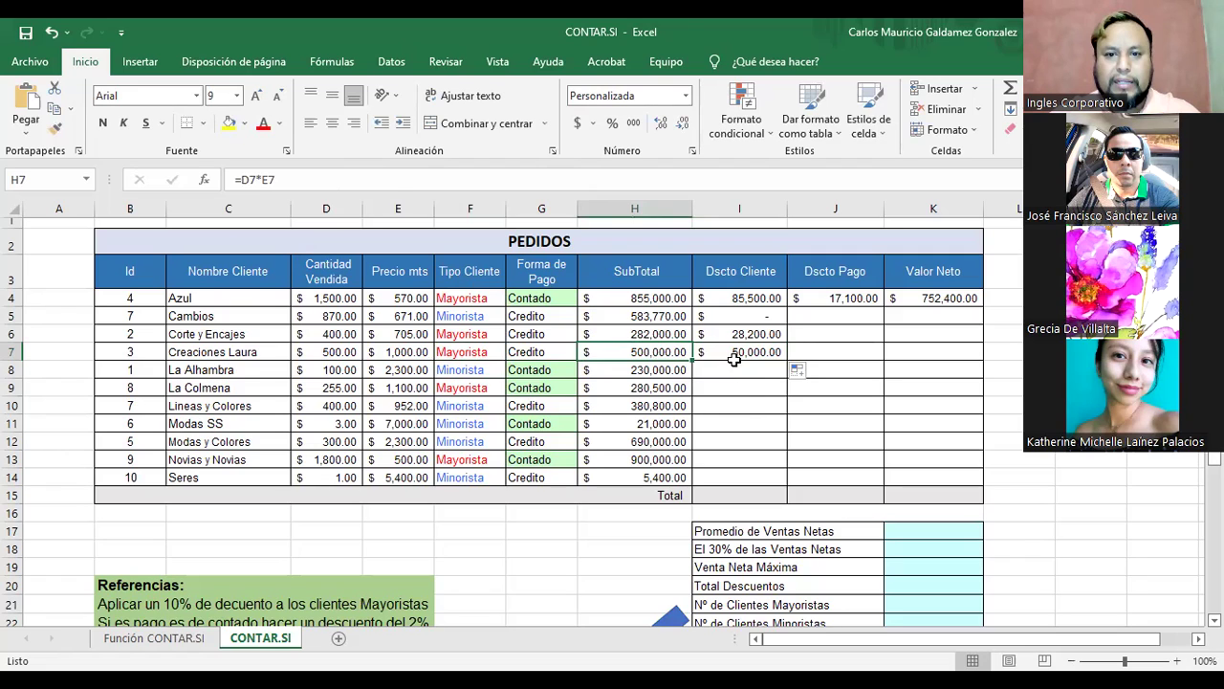
left_click(734, 355)
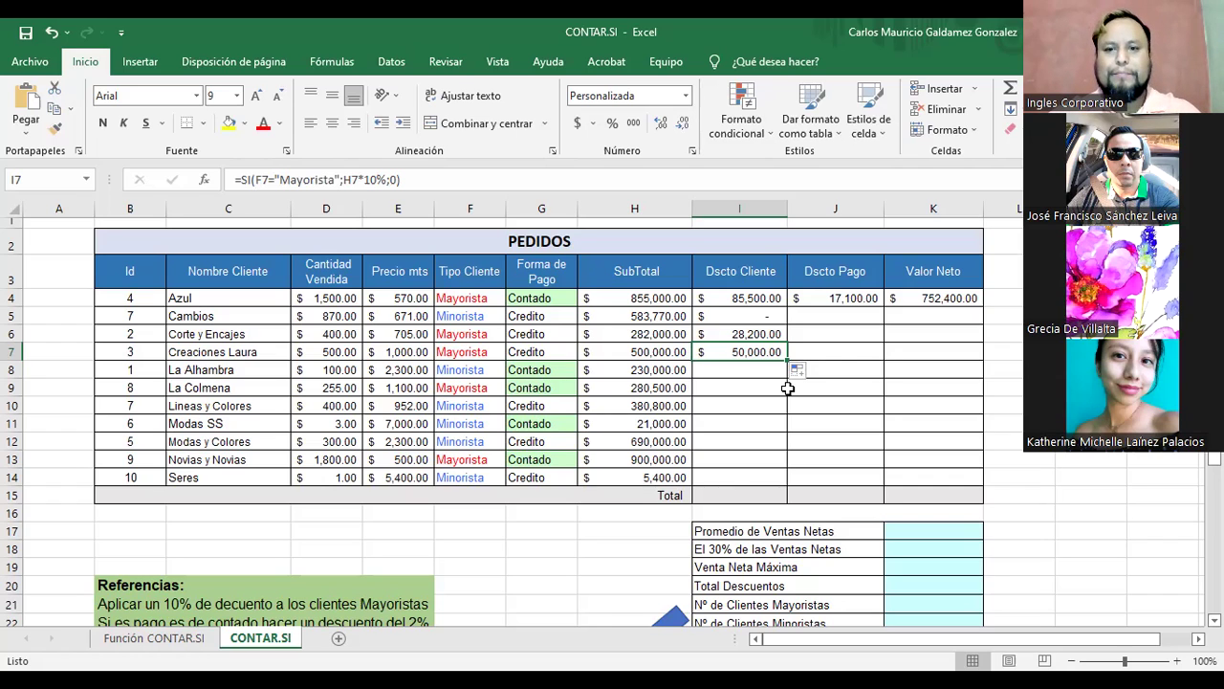
left_click(753, 377)
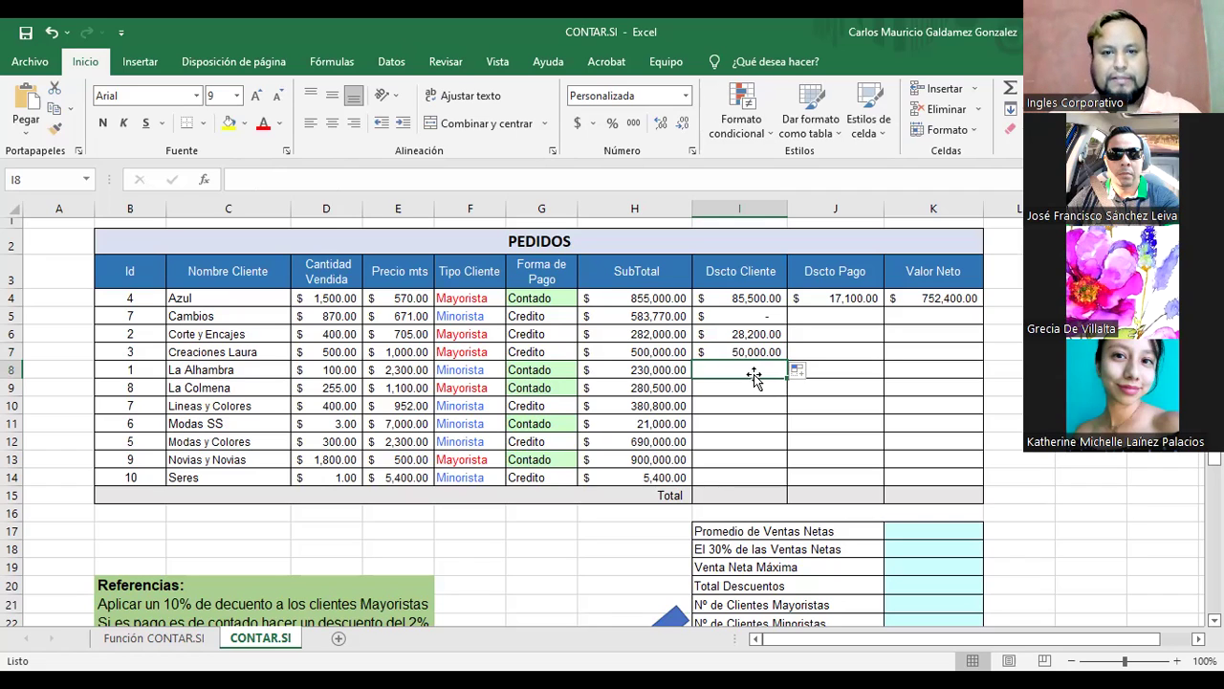
Review the SubTotal range H4:H14 and the Dscto Cliente range I4:I14
left_click_drag(607, 302, 616, 479)
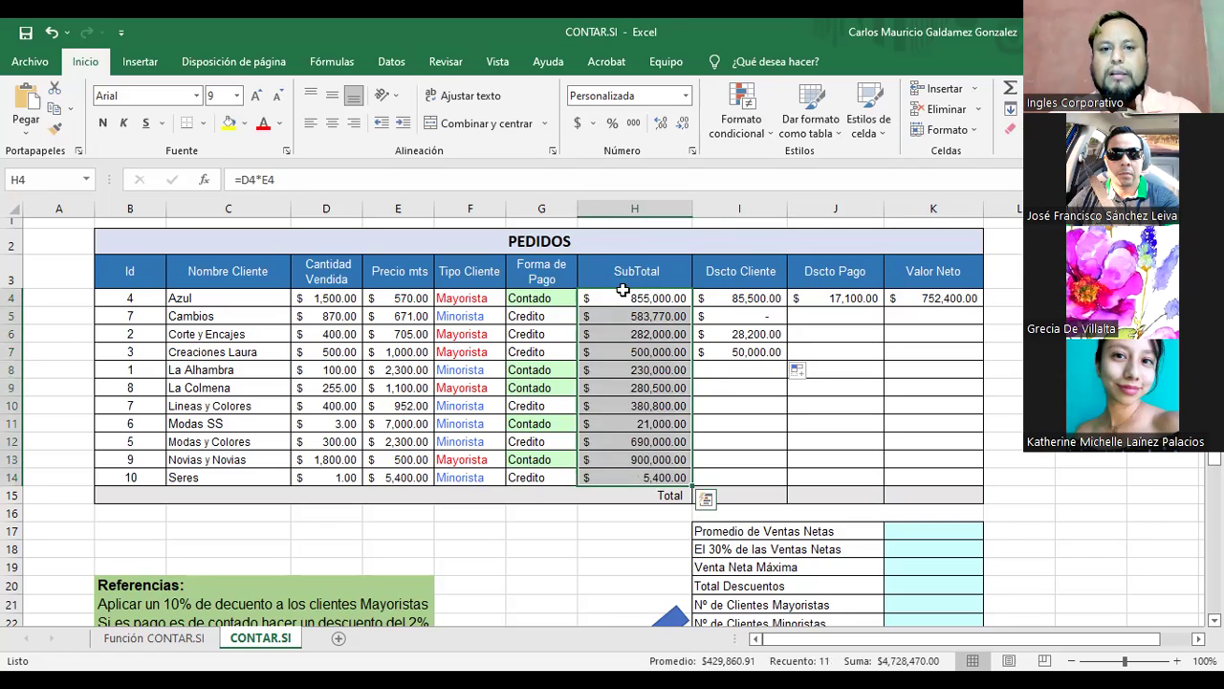
left_click_drag(622, 292, 625, 470)
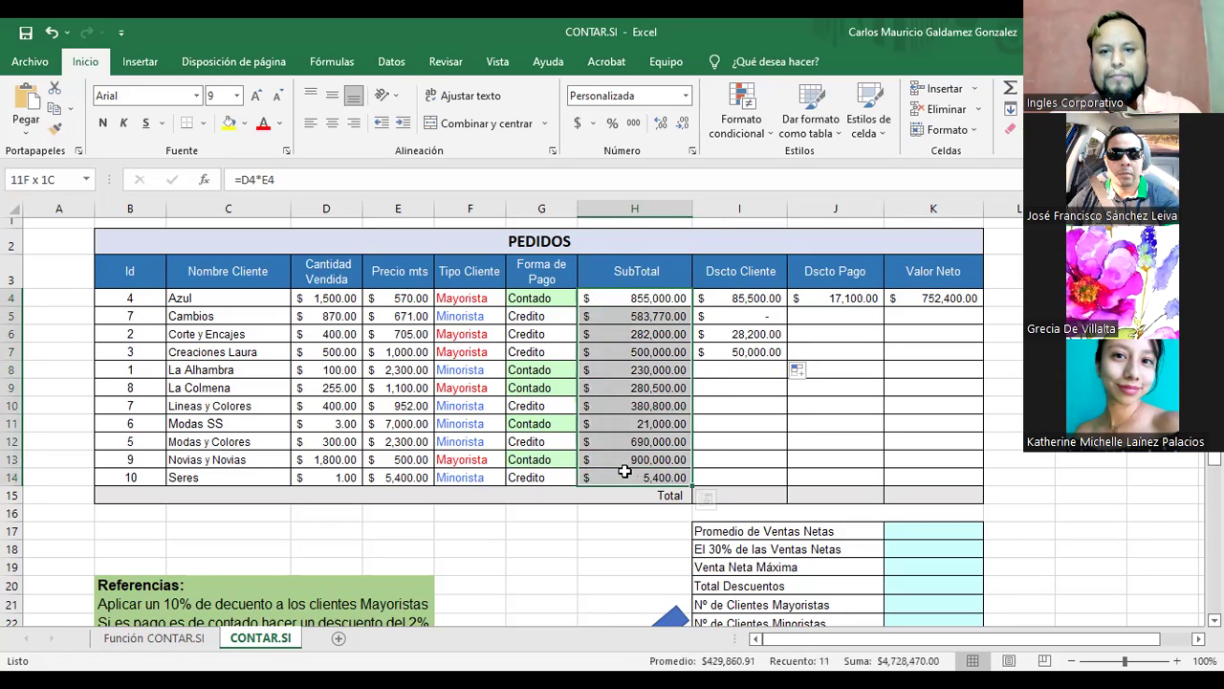
left_click_drag(736, 298, 738, 478)
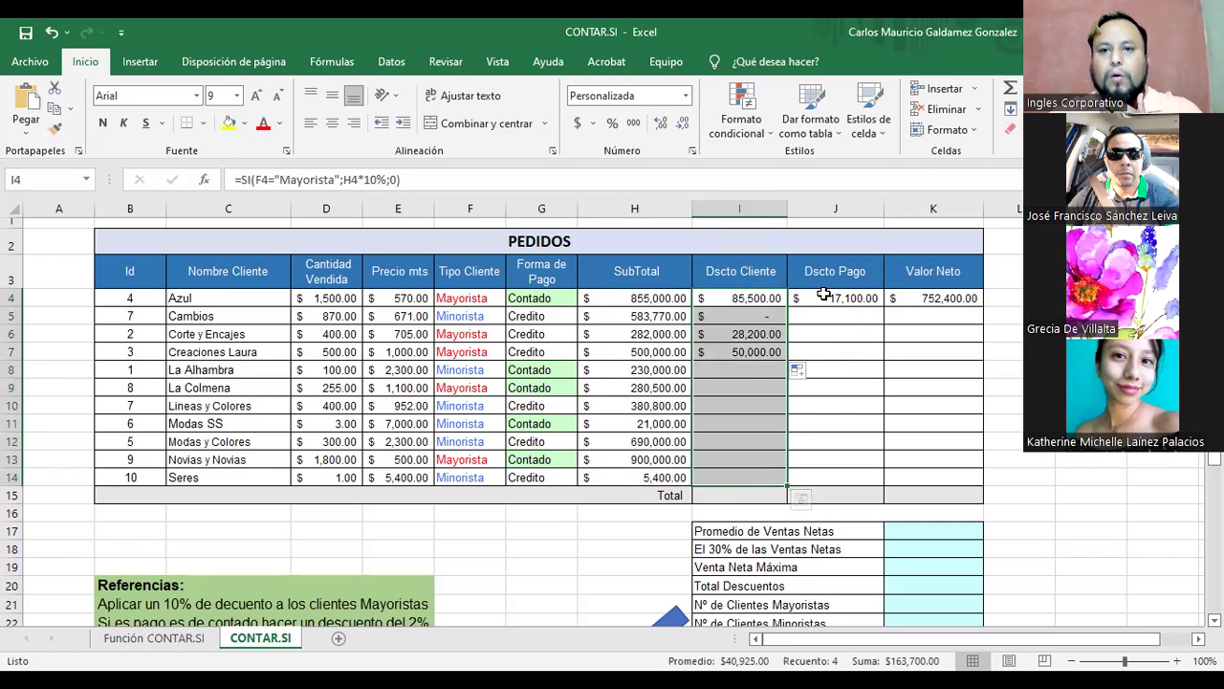
Review the Dscto Pago range J4:J14 and the K4 net value formula that subtracts I4 and J4 from H4
left_click_drag(824, 294, 829, 478)
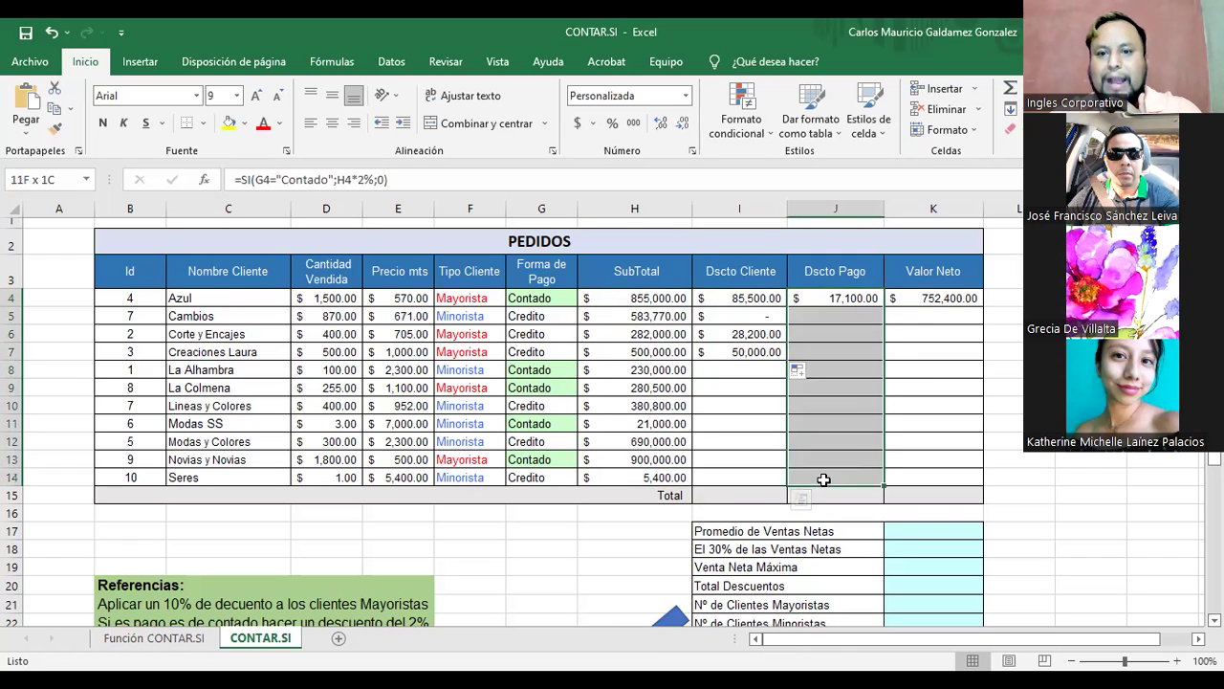
left_click(935, 298)
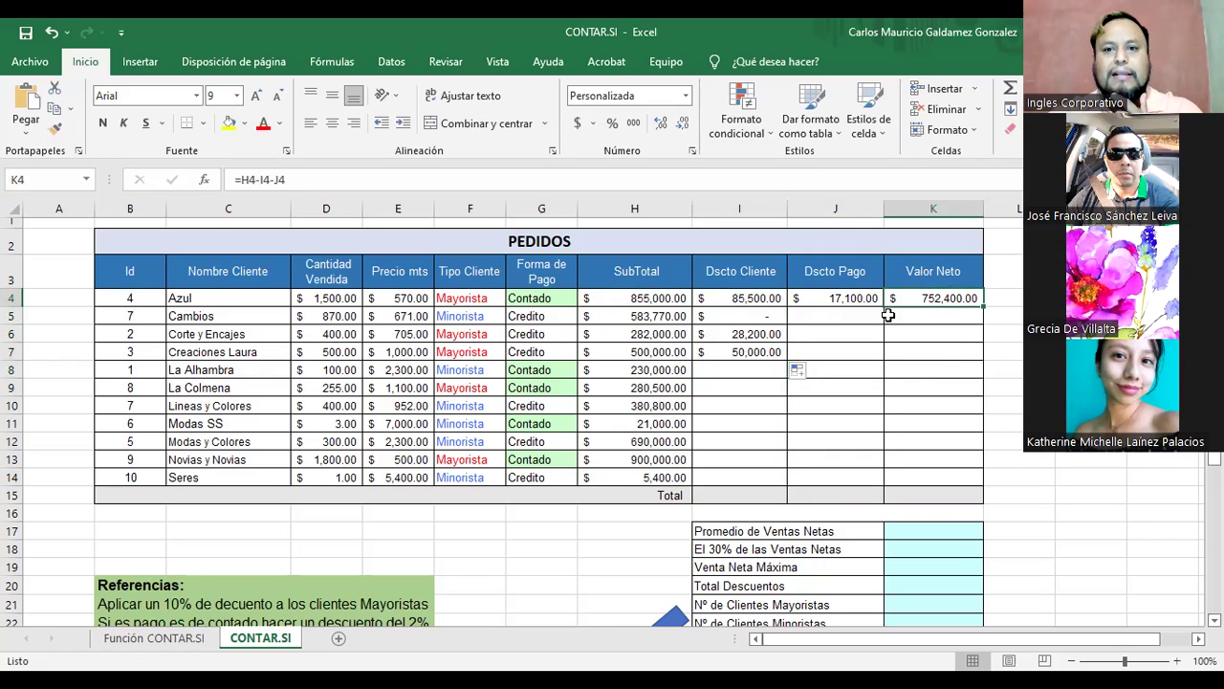
left_click(632, 300)
left_click_drag(755, 295, 805, 299)
left_click(916, 301)
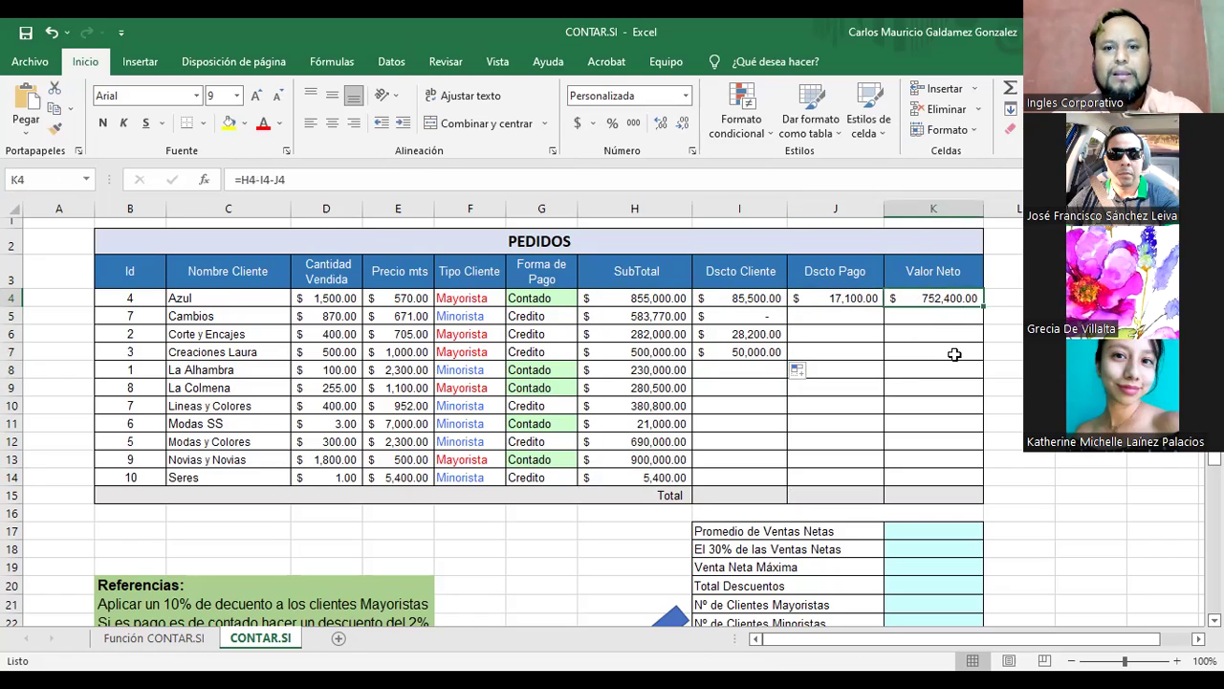
key("F2")
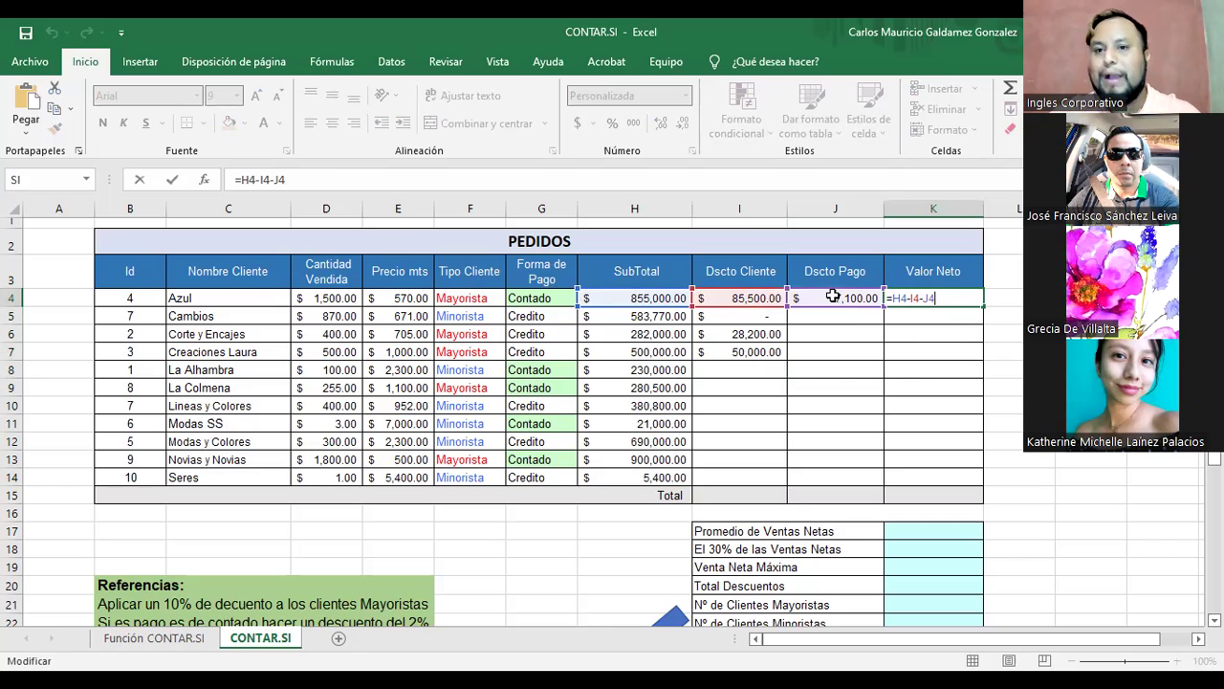
key("Escape")
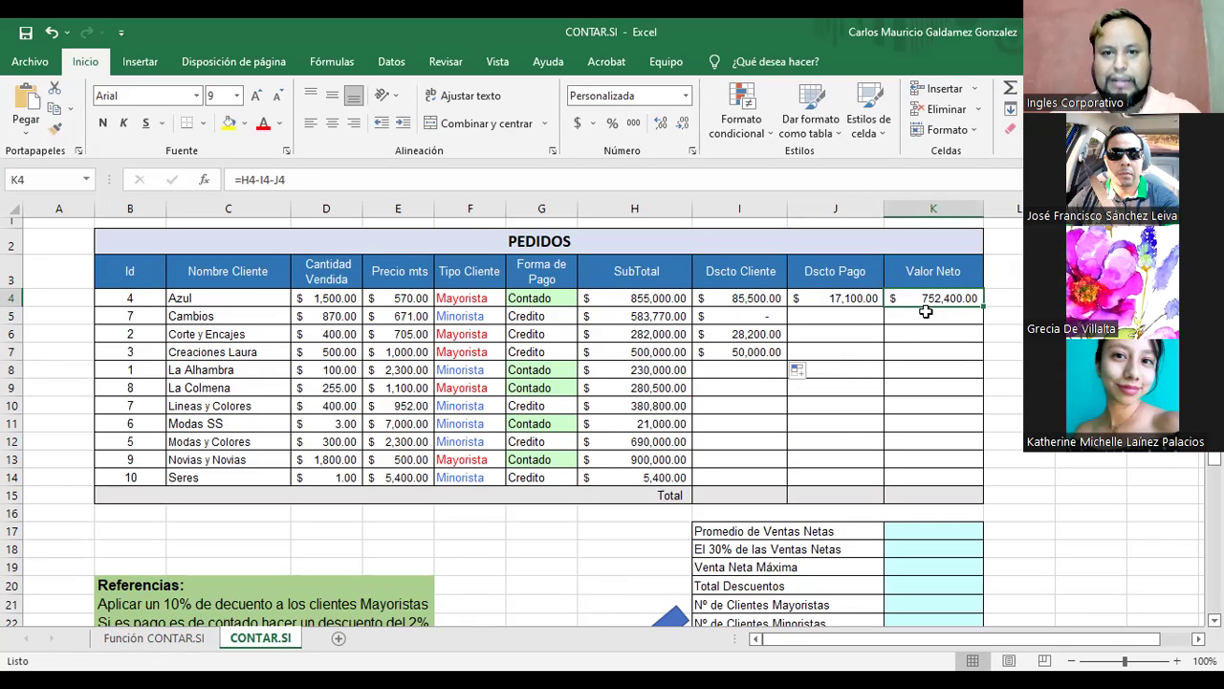
Calculate Promedio de Ventas Netas in K17 with =PROMEDIO(H4:H14), then compare it with the SubTotal range
left_click_drag(617, 298, 620, 476)
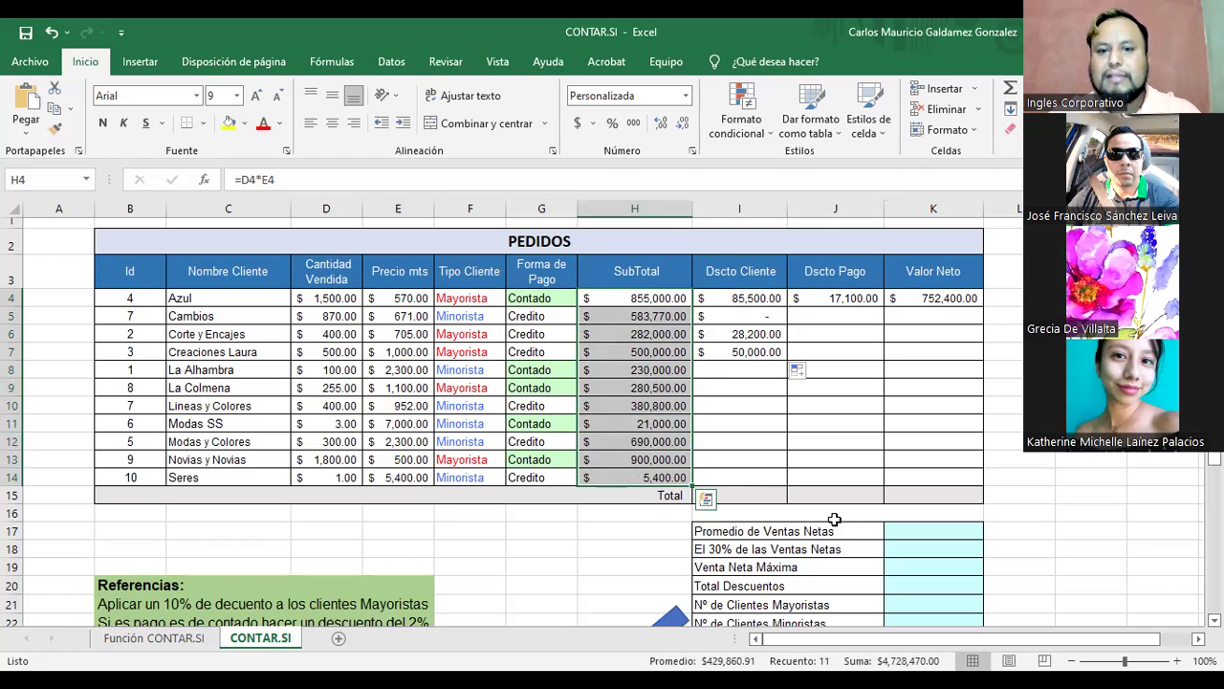
left_click(703, 534)
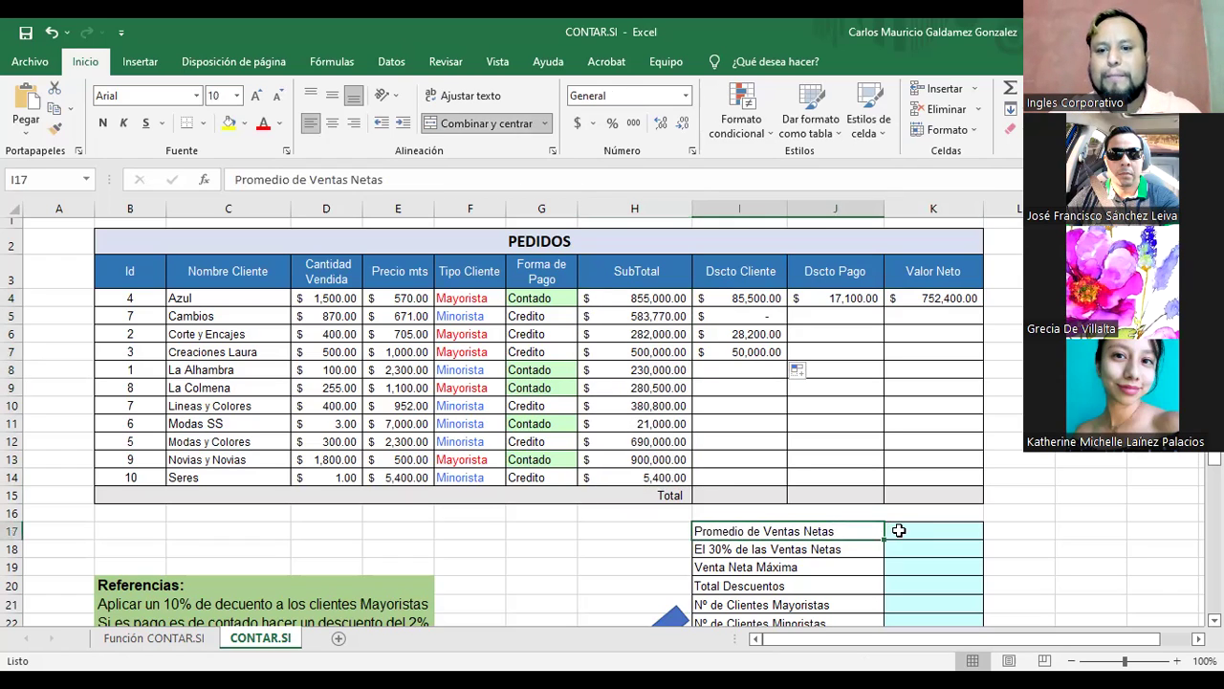
left_click(897, 531)
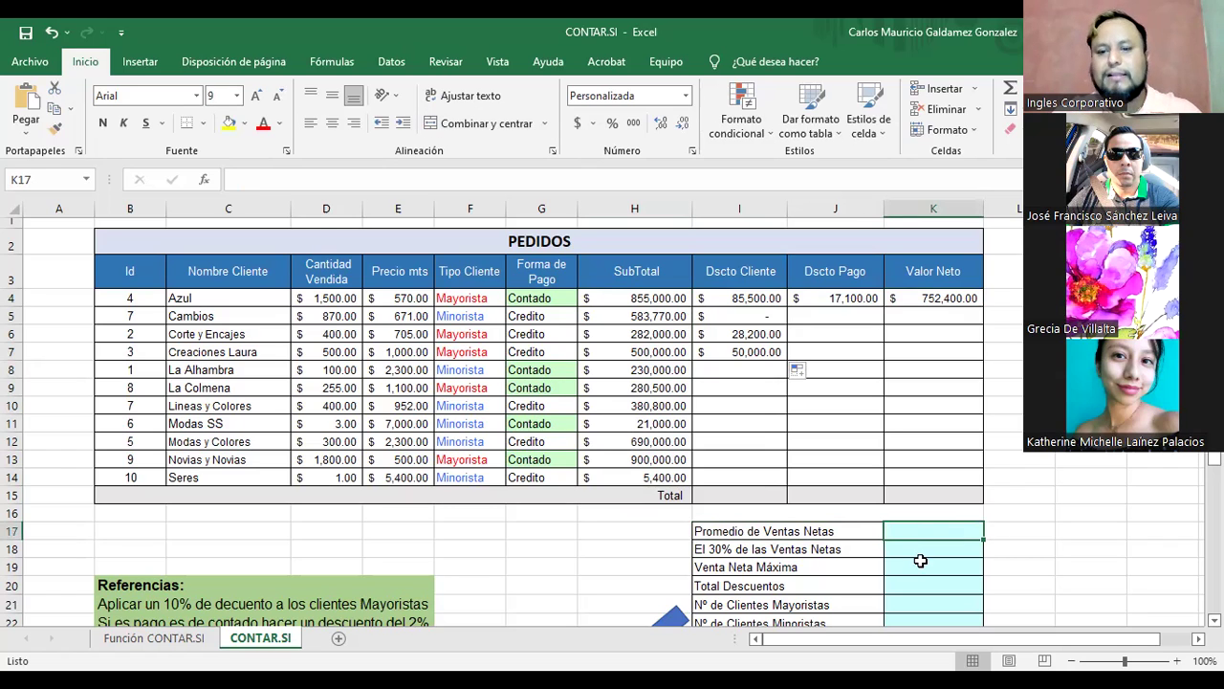
type("=")
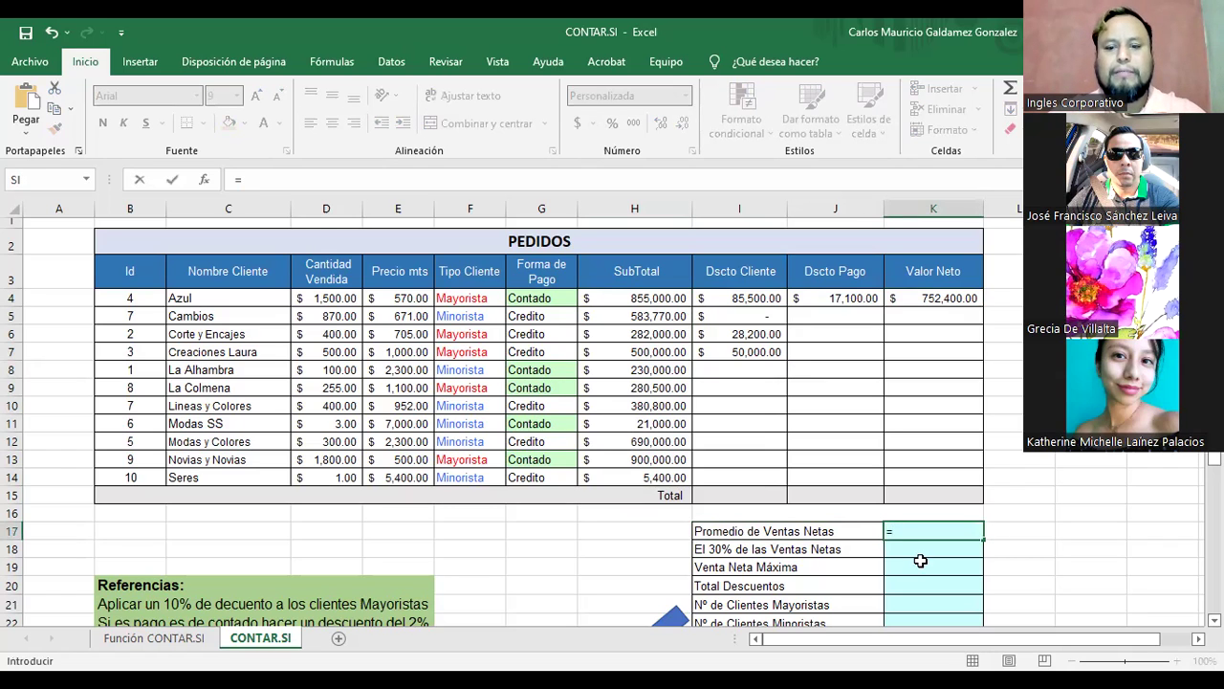
type("promedio(")
left_click(739, 298)
left_click(645, 296)
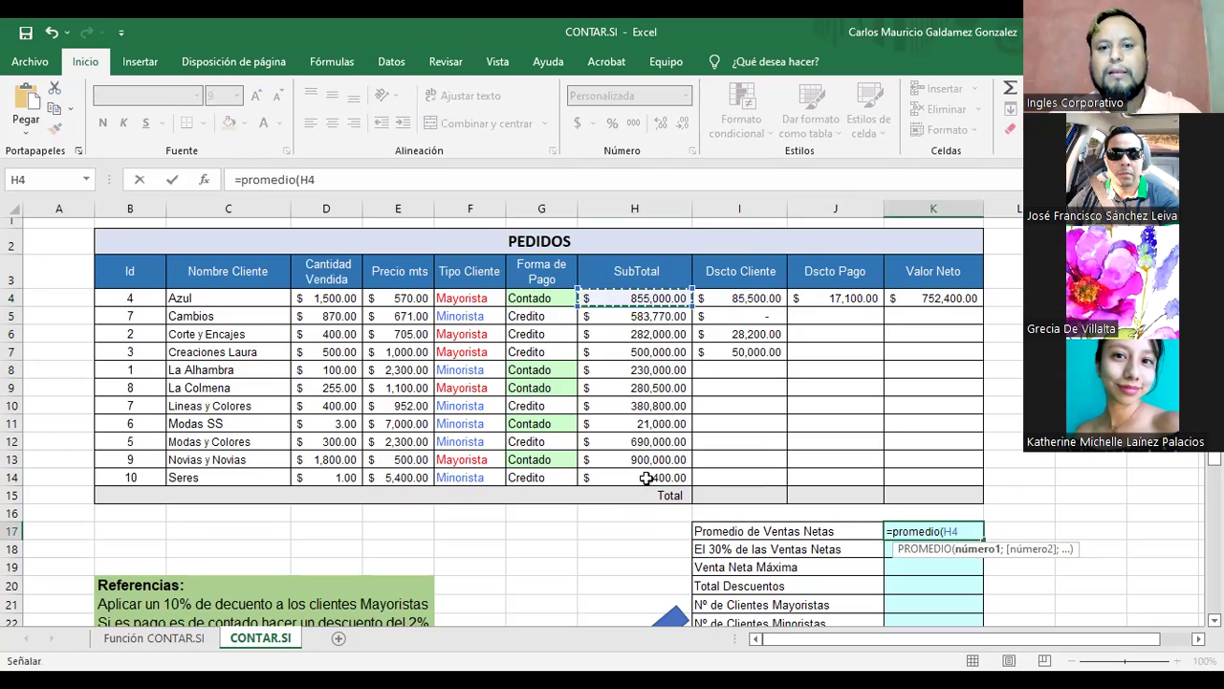
key("ctrl+shift+Down")
type("=")
key("BackSpace")
type(")")
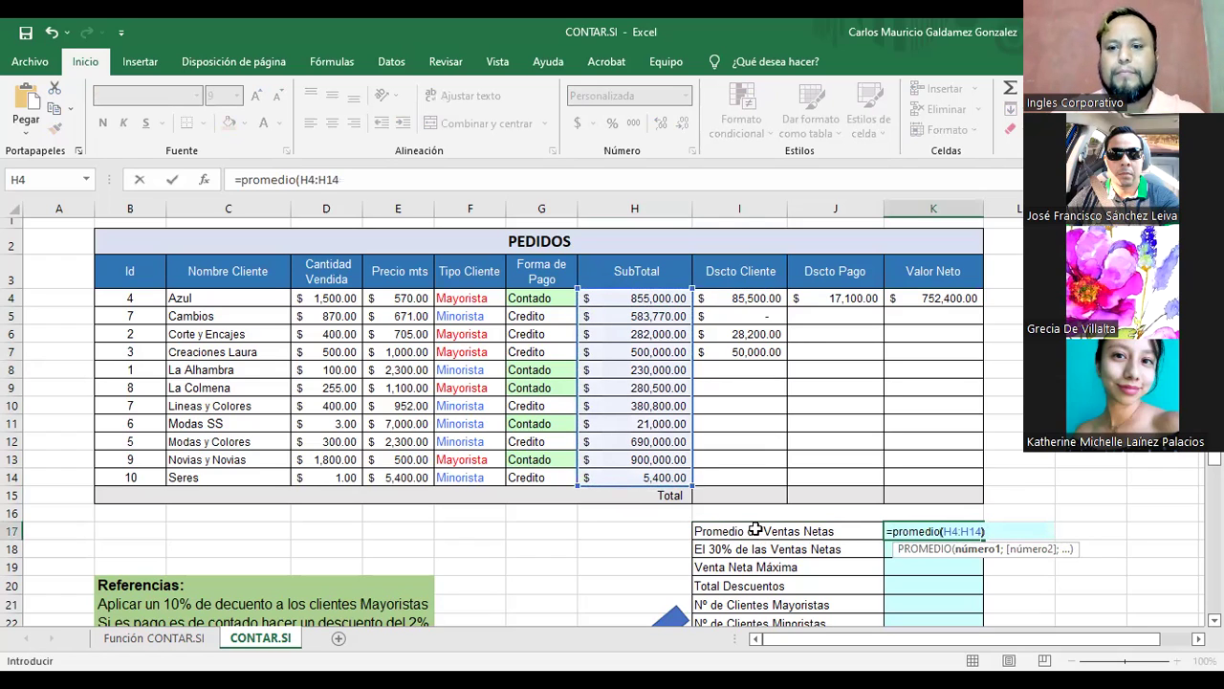
key("Return")
left_click(913, 531)
left_click_drag(622, 297, 641, 478)
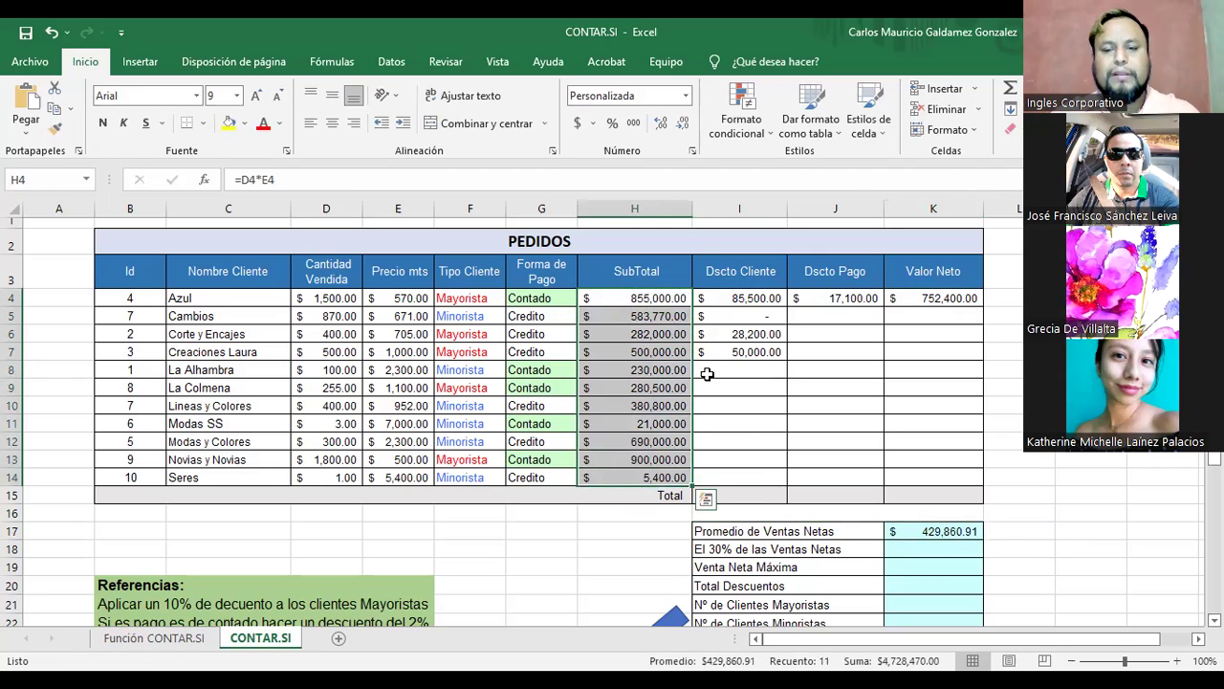
Copy the Dscto Cliente, Dscto Pago and Valor Neto formulas from row 4 down through row 14
left_click(729, 301)
left_click_drag(787, 306, 765, 480)
left_click(867, 299)
left_click_drag(882, 307, 866, 484)
left_click(956, 298)
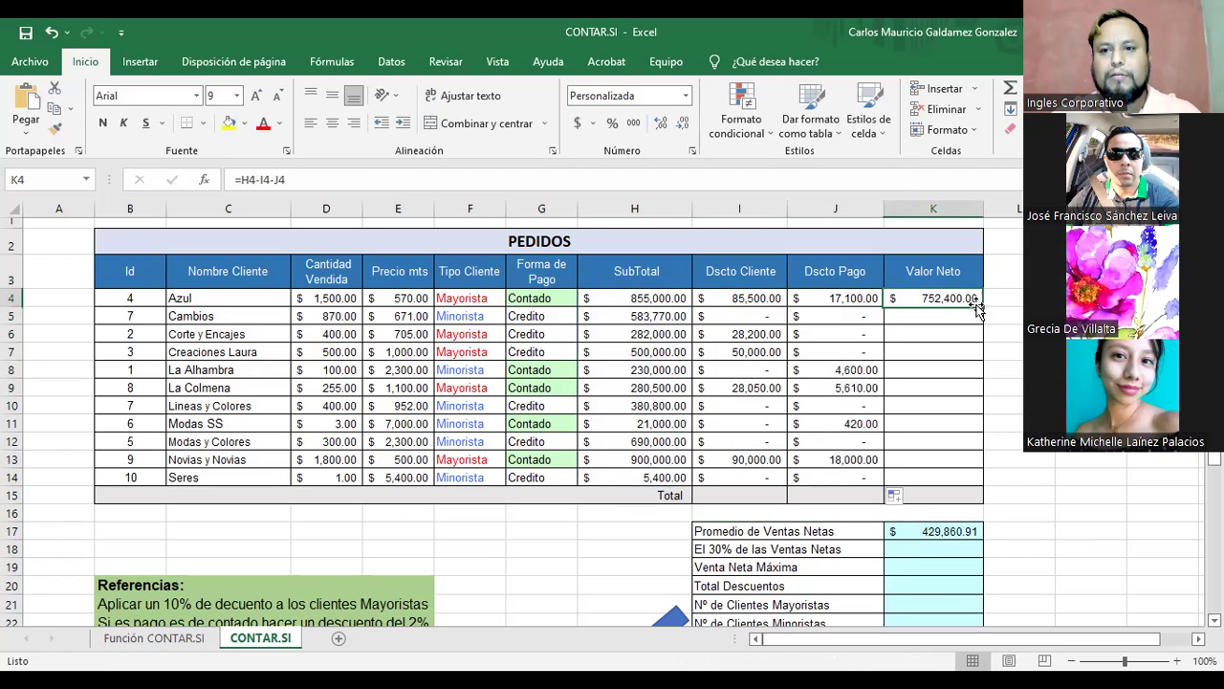
left_click_drag(981, 307, 959, 484)
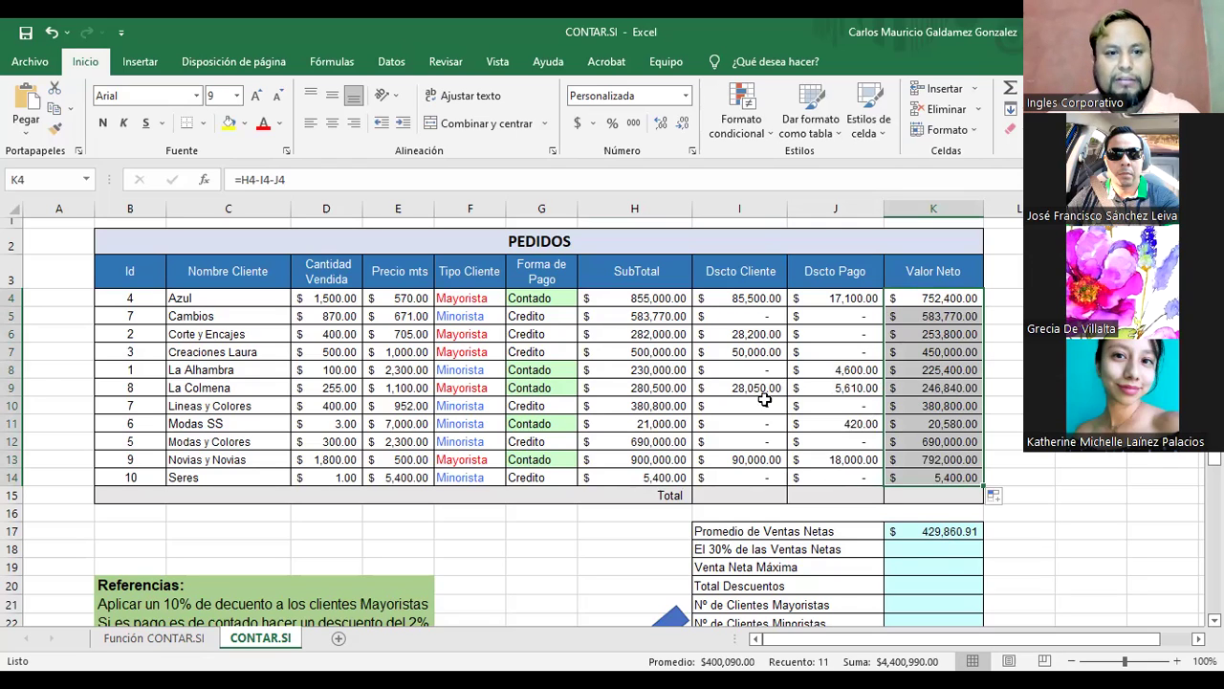
Change the averaged range in the K17 formula to the Valor Neto values, giving =PROMEDIO(K4:K14)
mouse_move(741, 298)
left_mouse_down()
mouse_move(861, 388)
mouse_move(762, 335)
mouse_move(740, 299)
left_mouse_up()
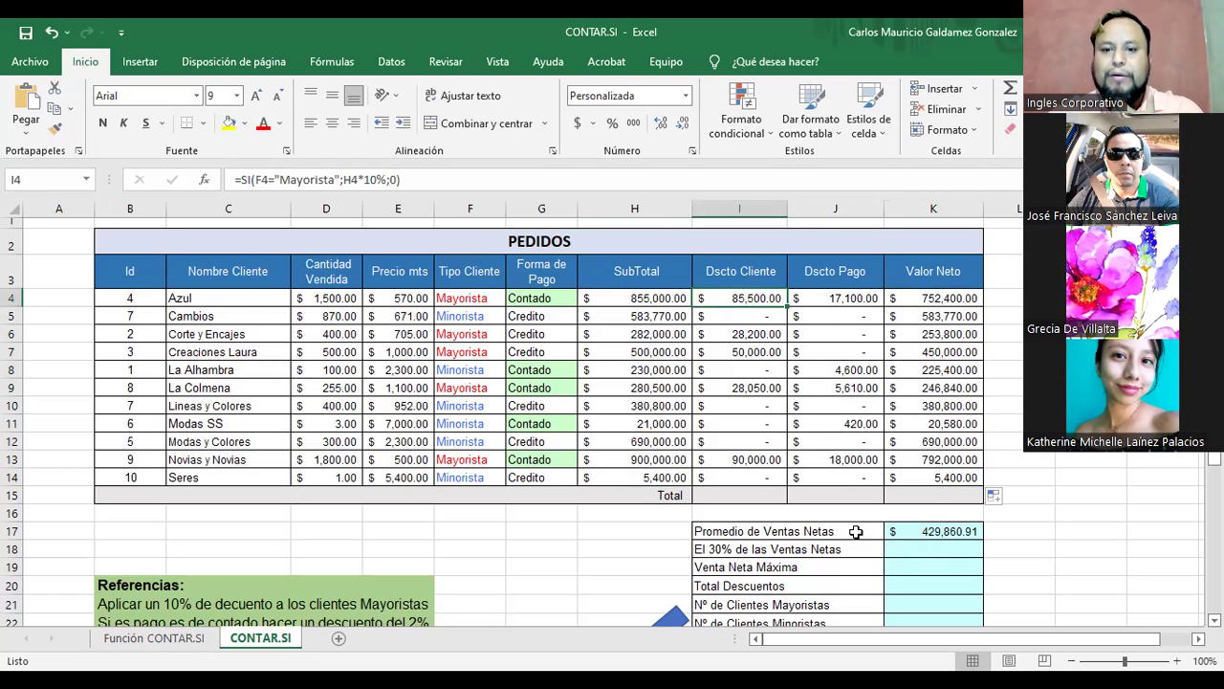
left_click(924, 532)
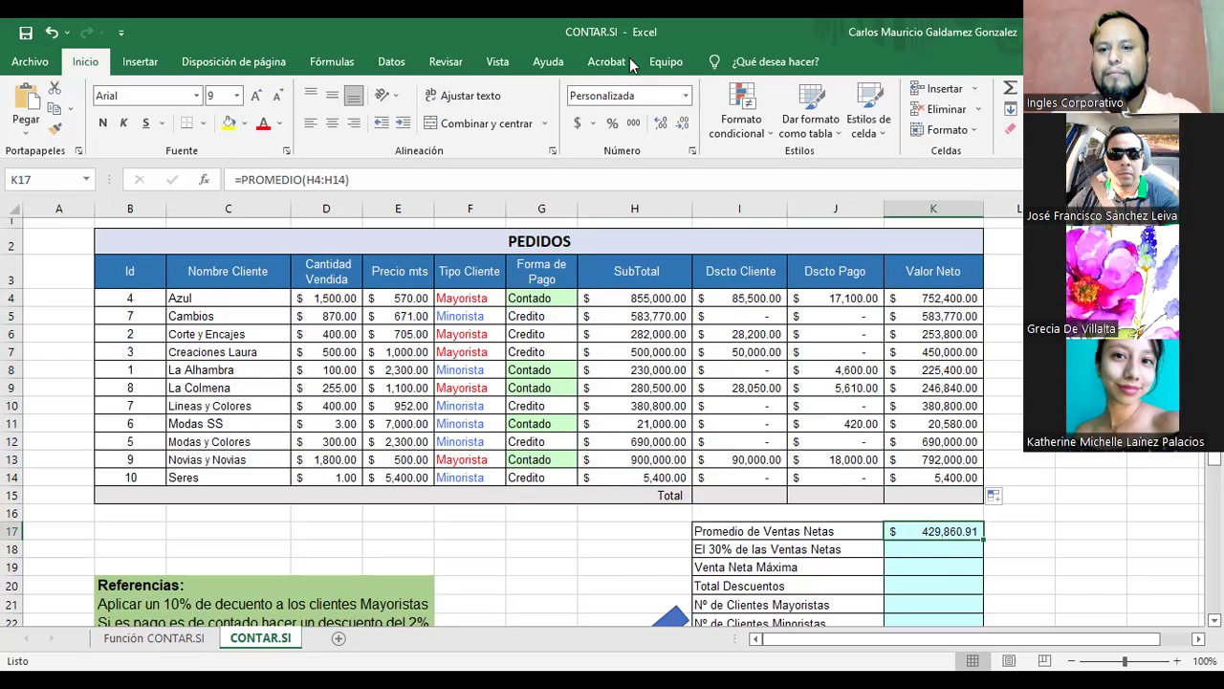
left_click_drag(634, 298, 641, 479)
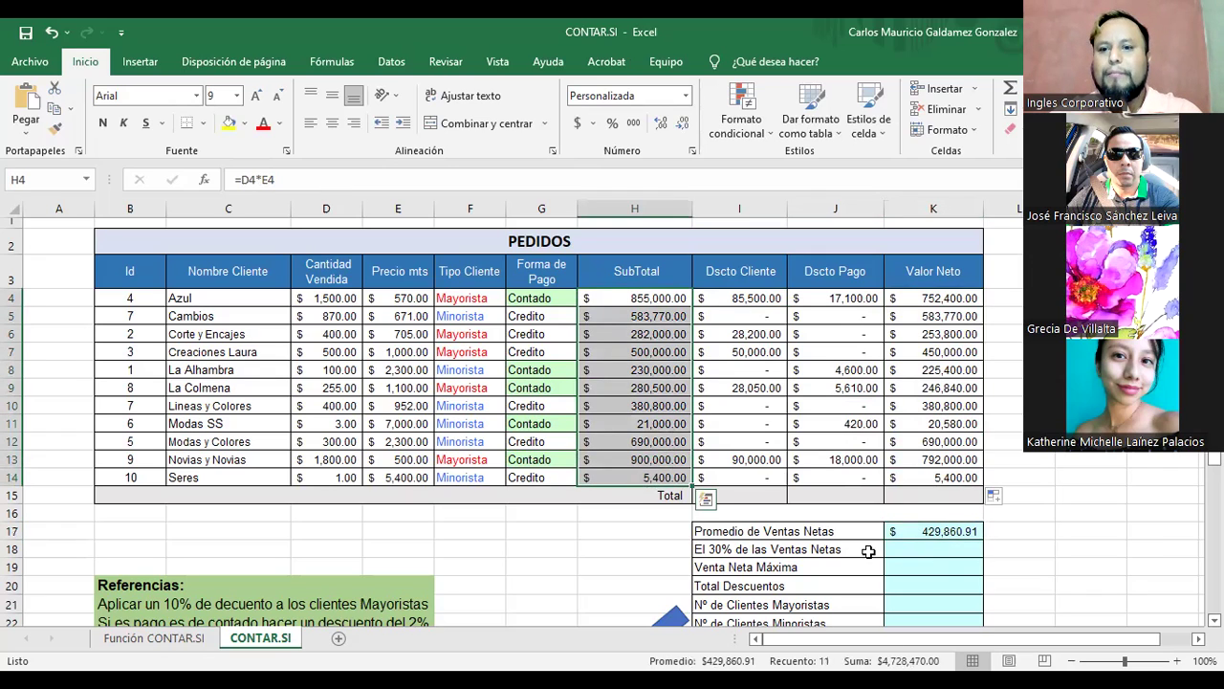
left_click(773, 531)
left_click(918, 532)
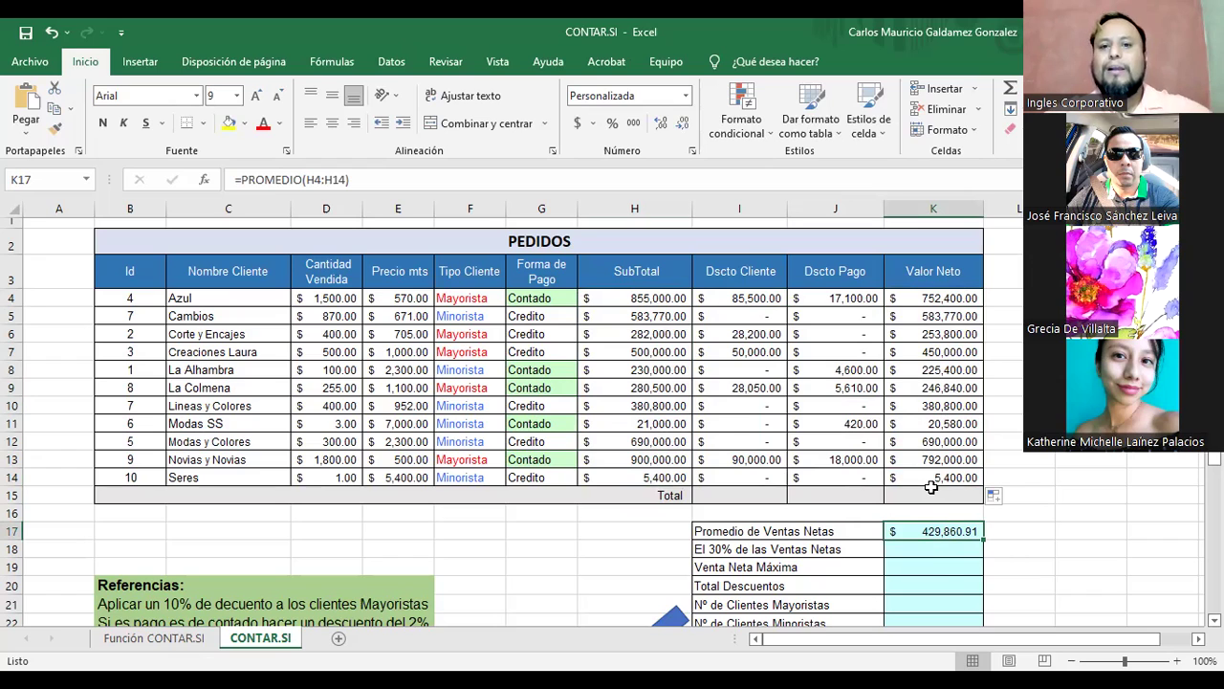
left_click_drag(926, 299, 932, 509)
left_click(935, 528)
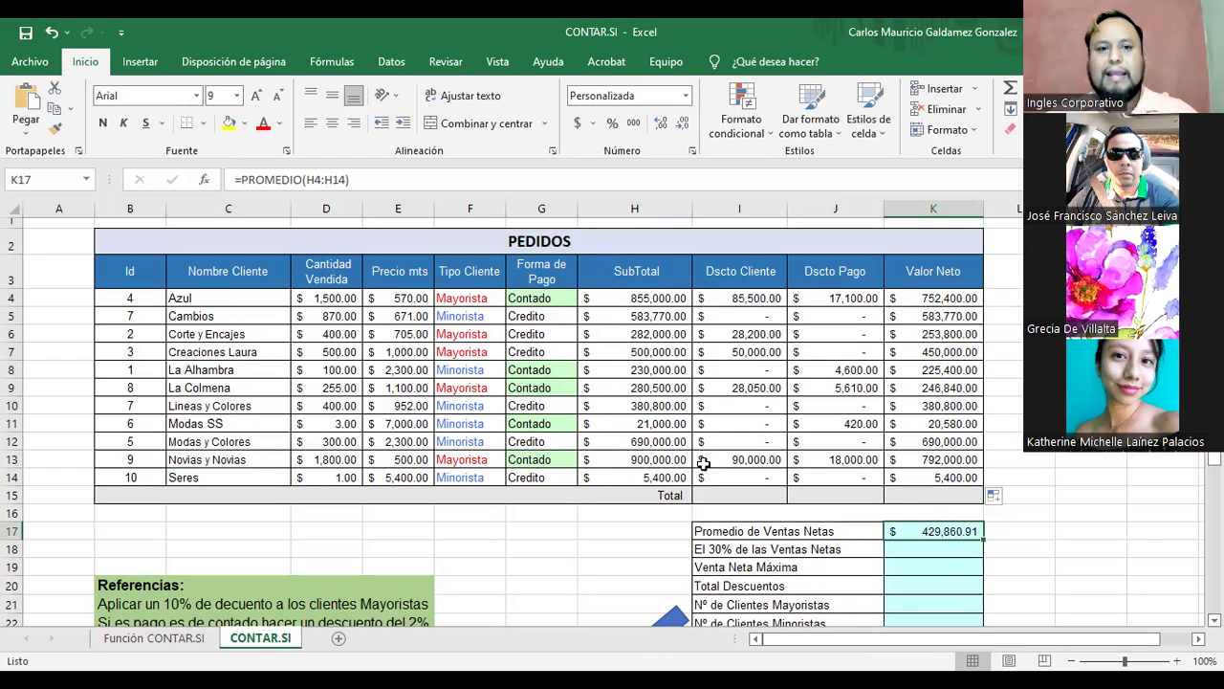
key("F2")
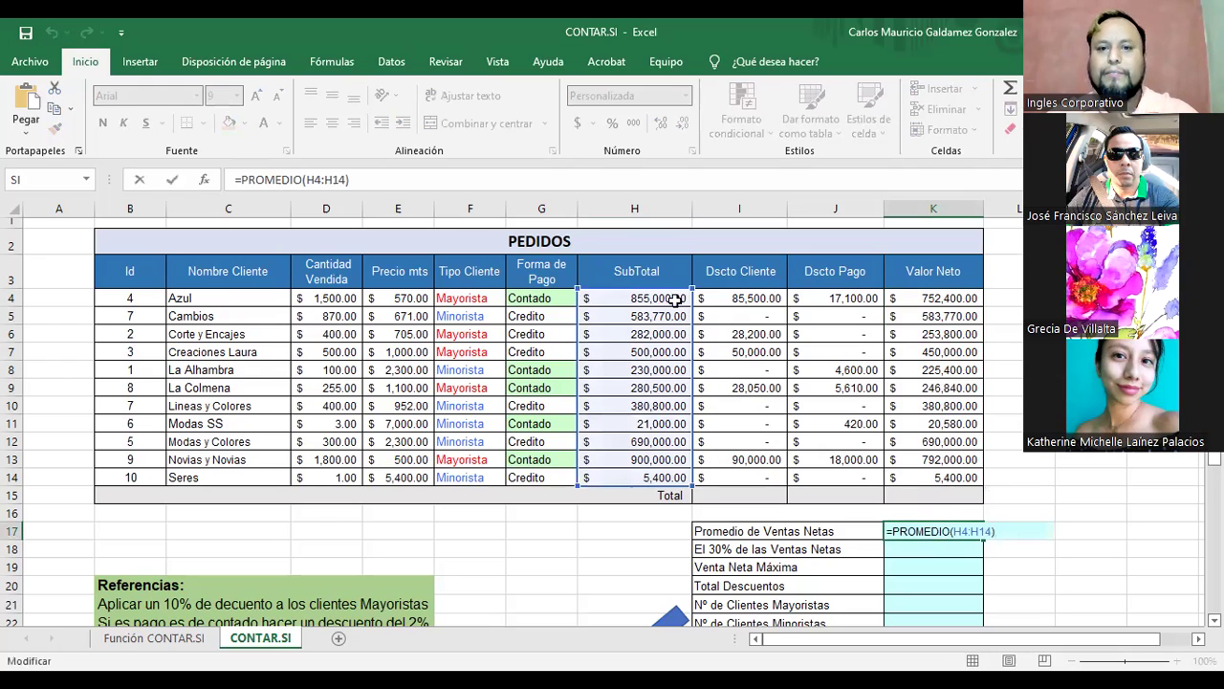
left_click_drag(690, 304, 928, 304)
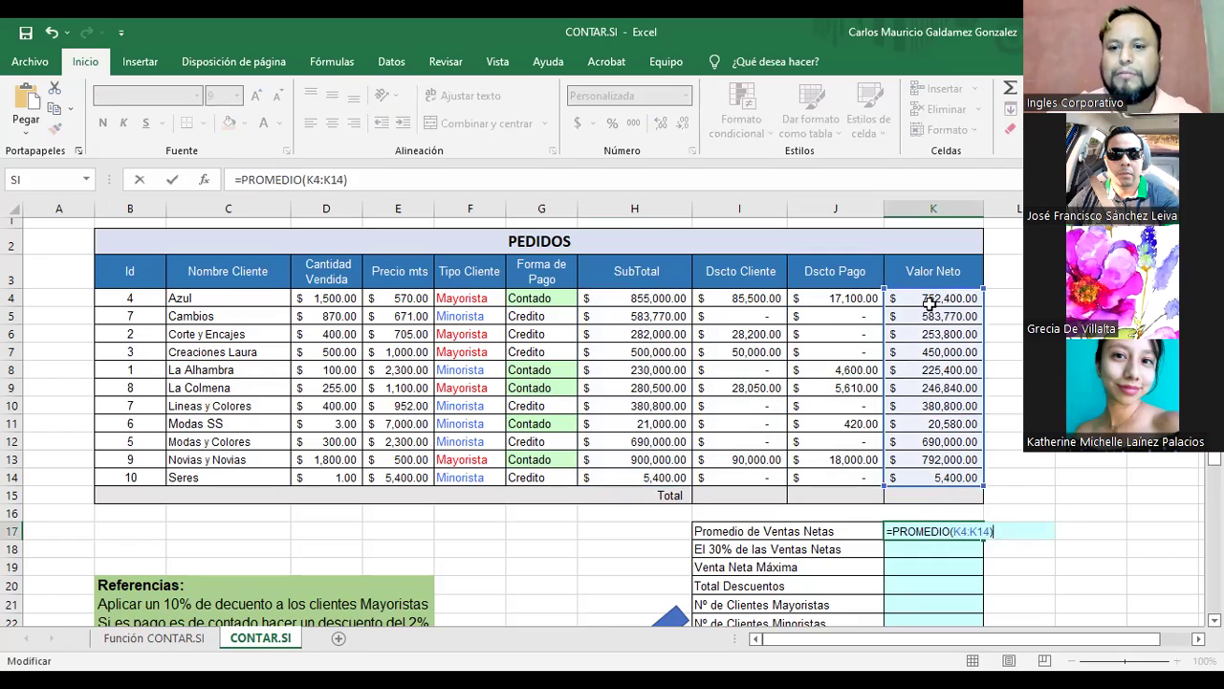
key("Return")
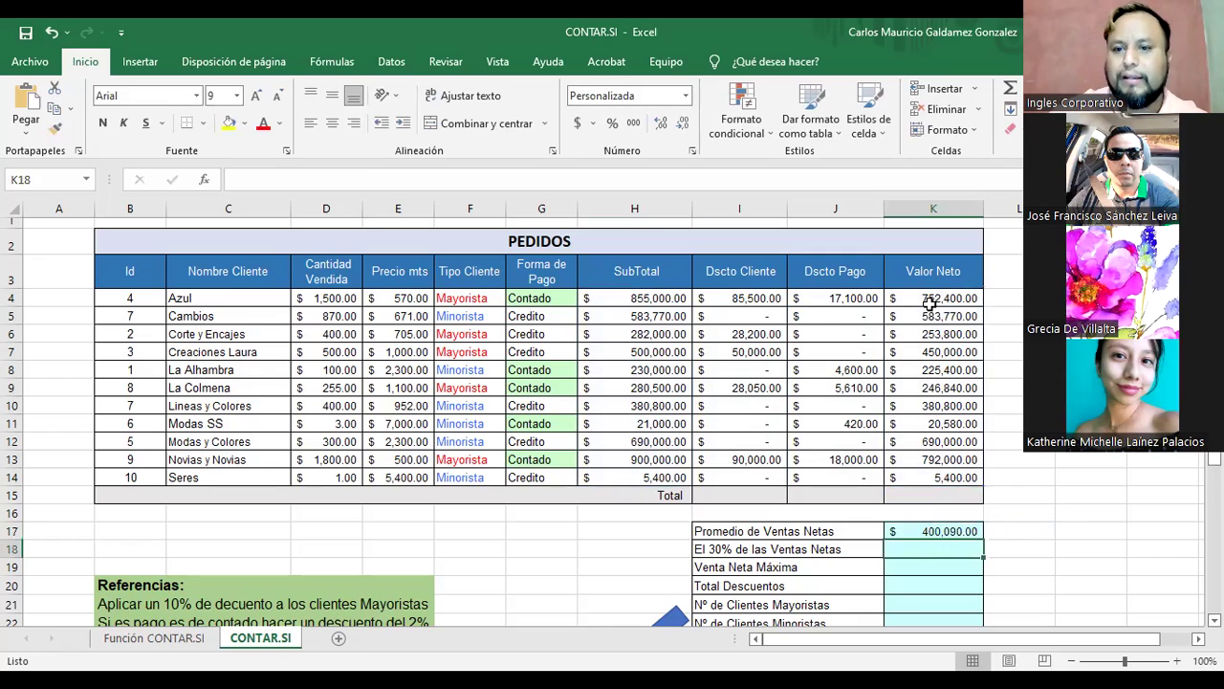
Check the average in K17 against the Valor Neto range K4:K14 and the cell references used in K4
left_click(918, 531)
left_click_drag(918, 298, 938, 477)
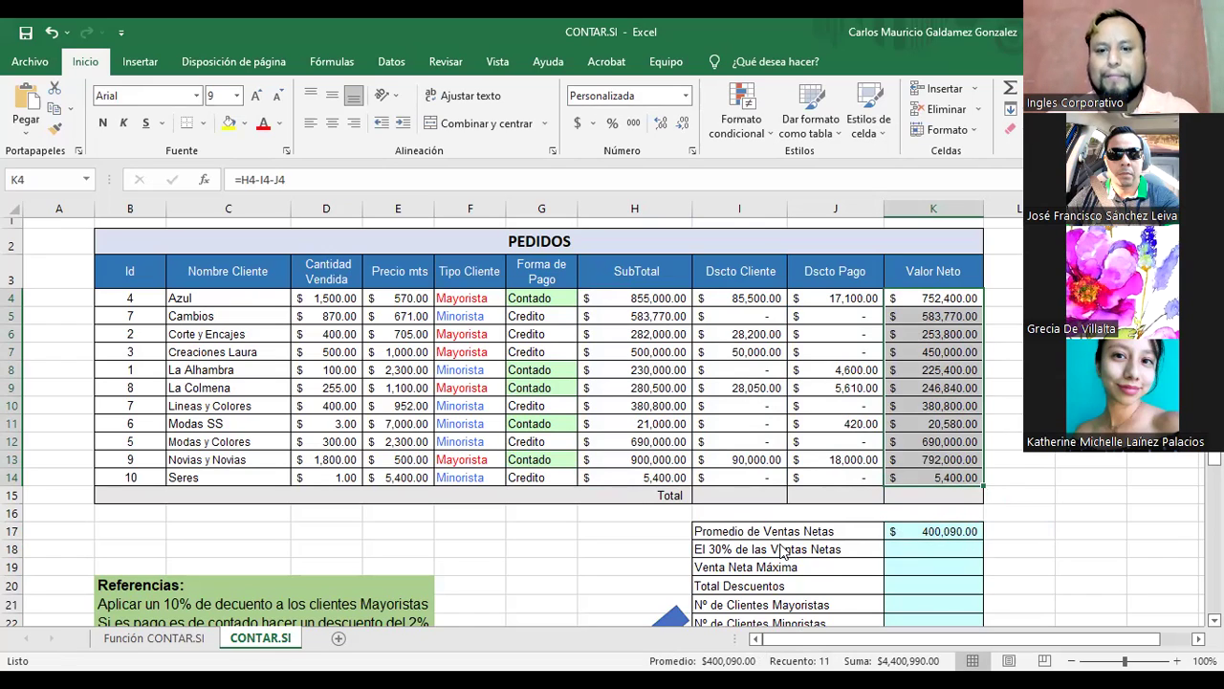
key("F2")
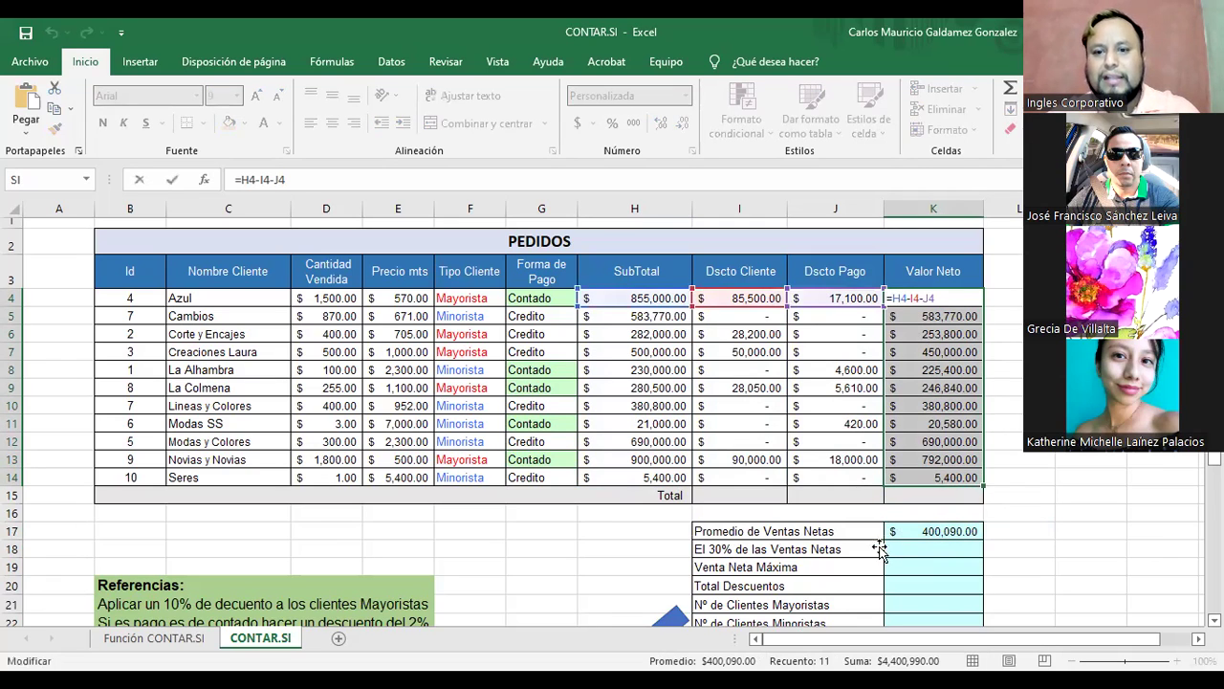
key("Escape")
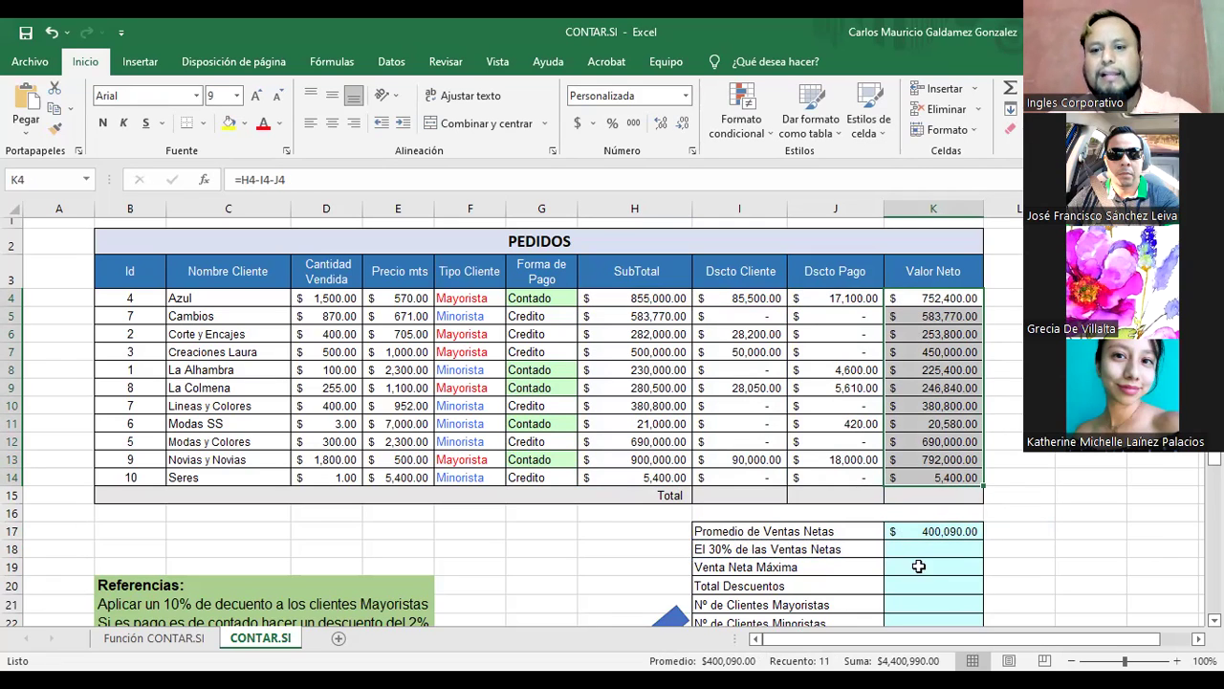
Calculate El 30% de las Ventas Netas in K18 with the formula =K17*30%
left_click(918, 549)
left_click(905, 530)
key("Return")
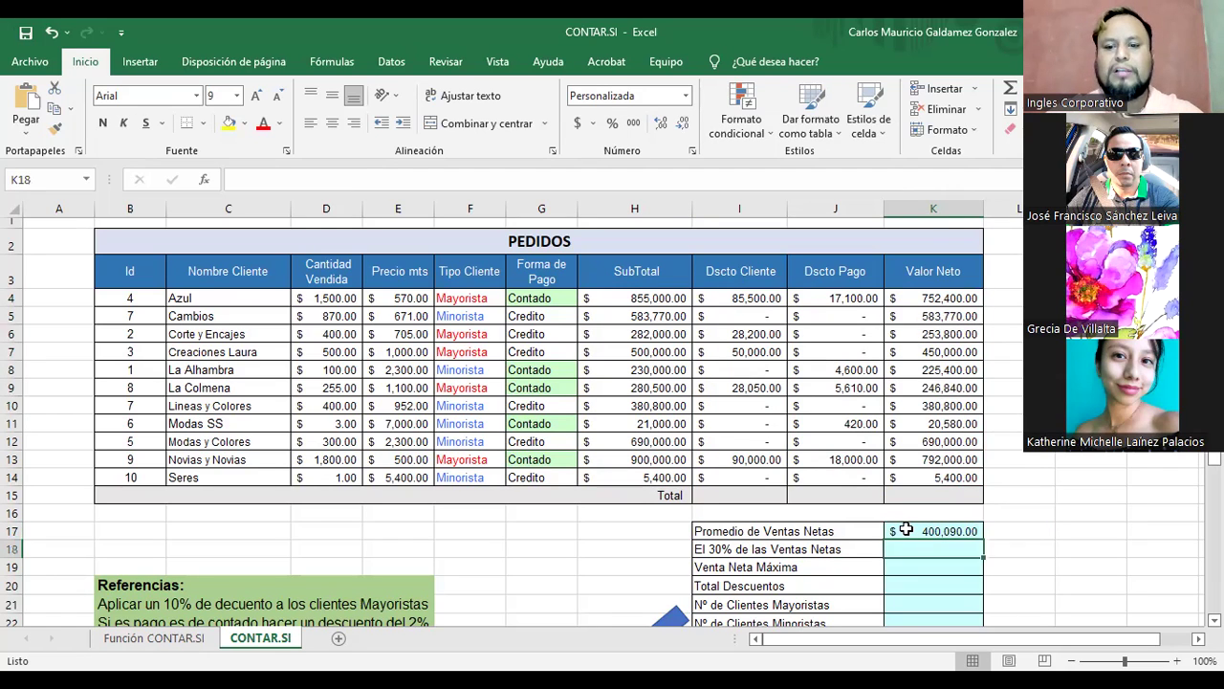
type("=")
left_click(906, 530)
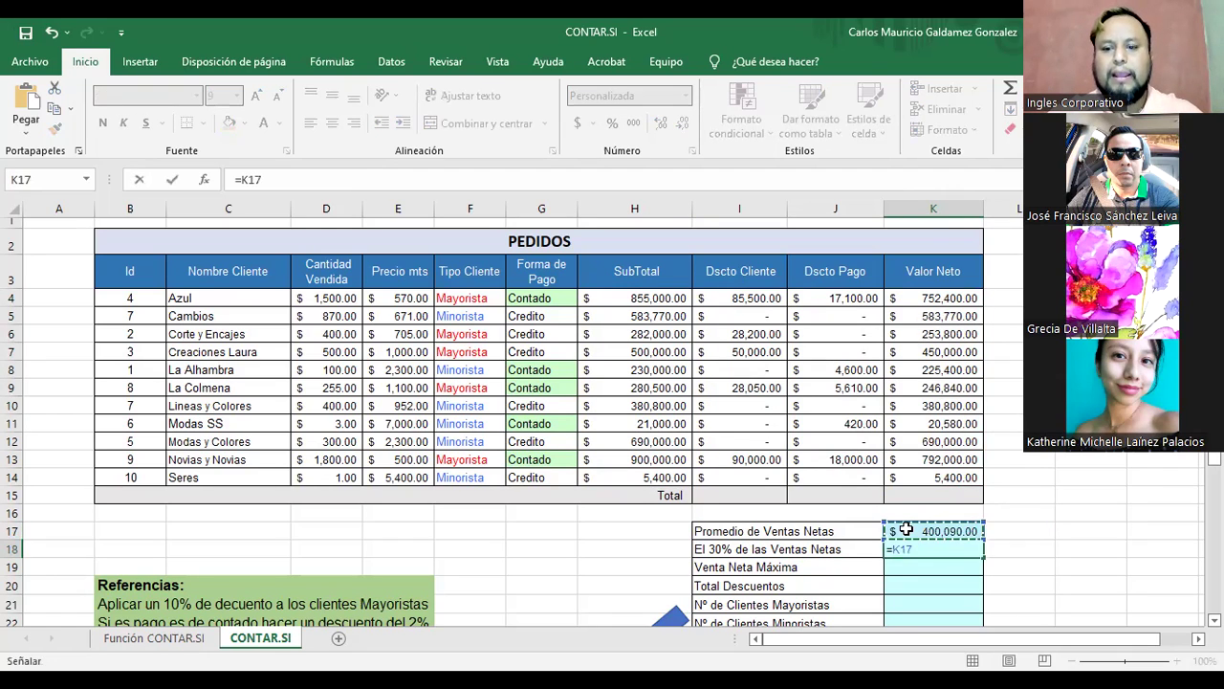
type("*30%")
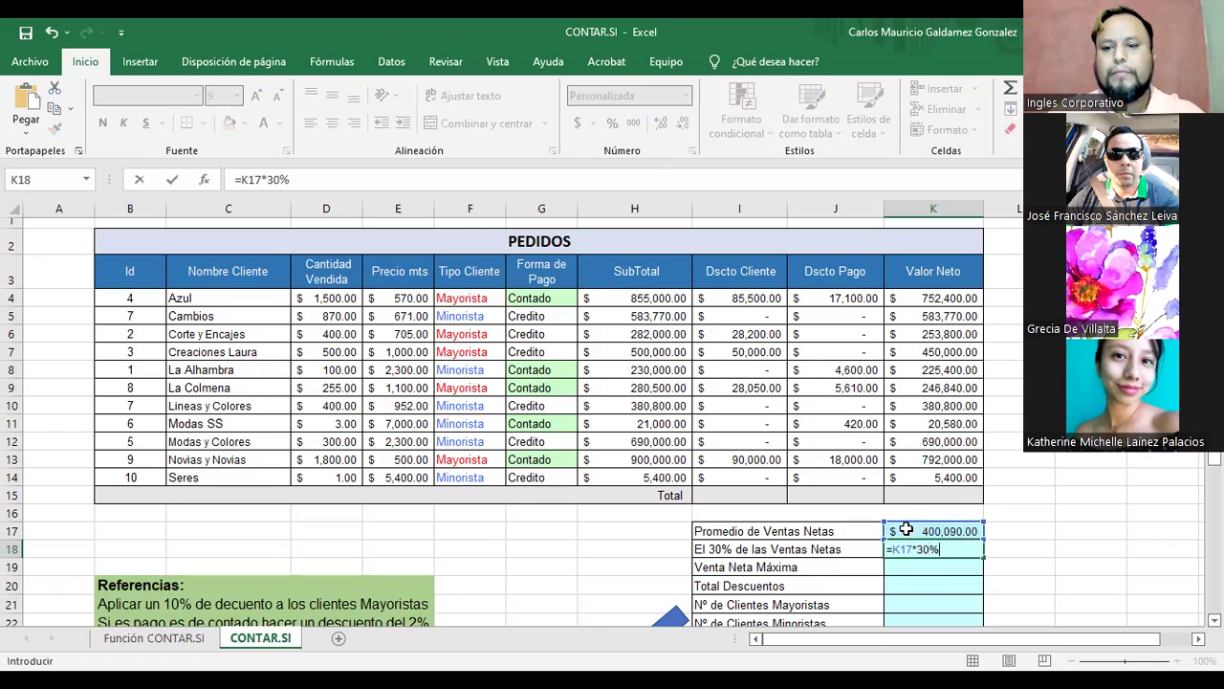
key("Return")
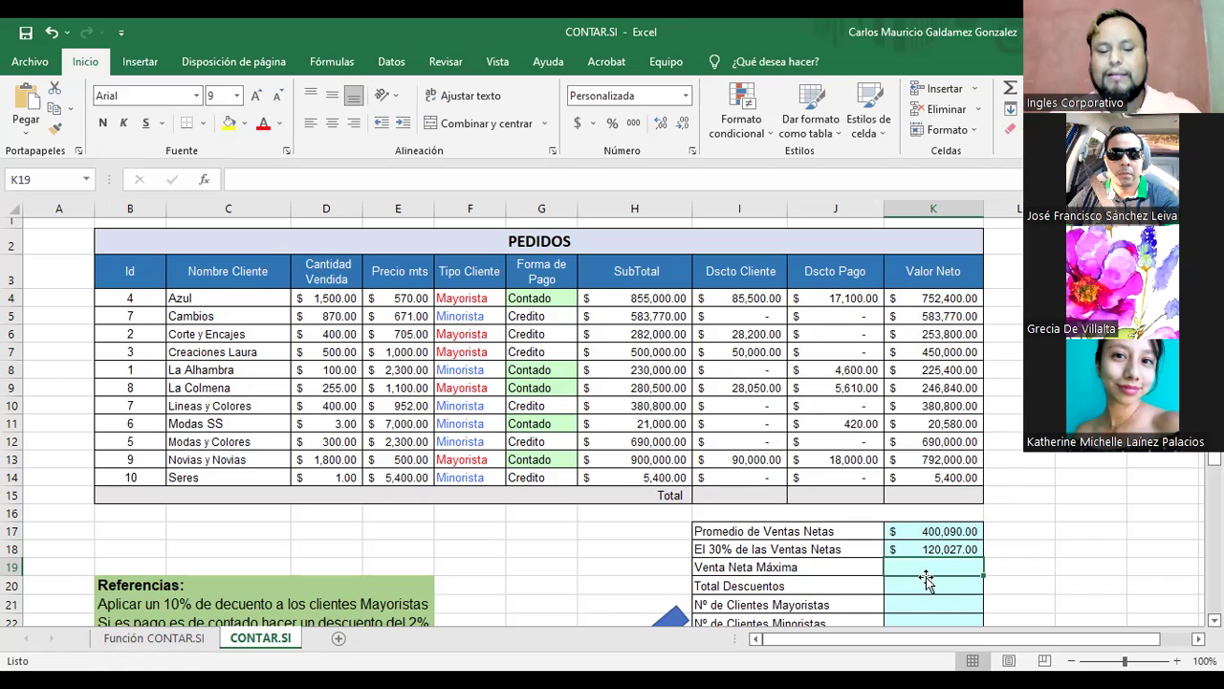
Calculate Venta Neta Máxima in K19 with =MAX(K4:K14), then check it against the Valor Neto range
type("=")
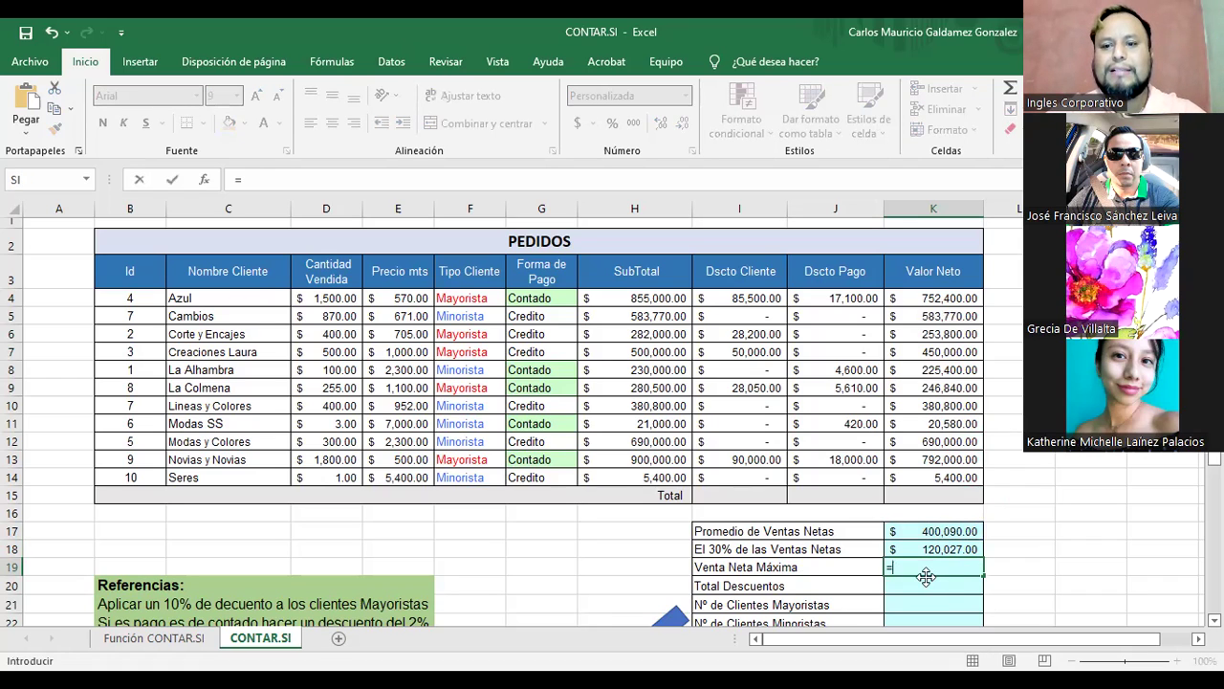
type("max(")
left_click(941, 301)
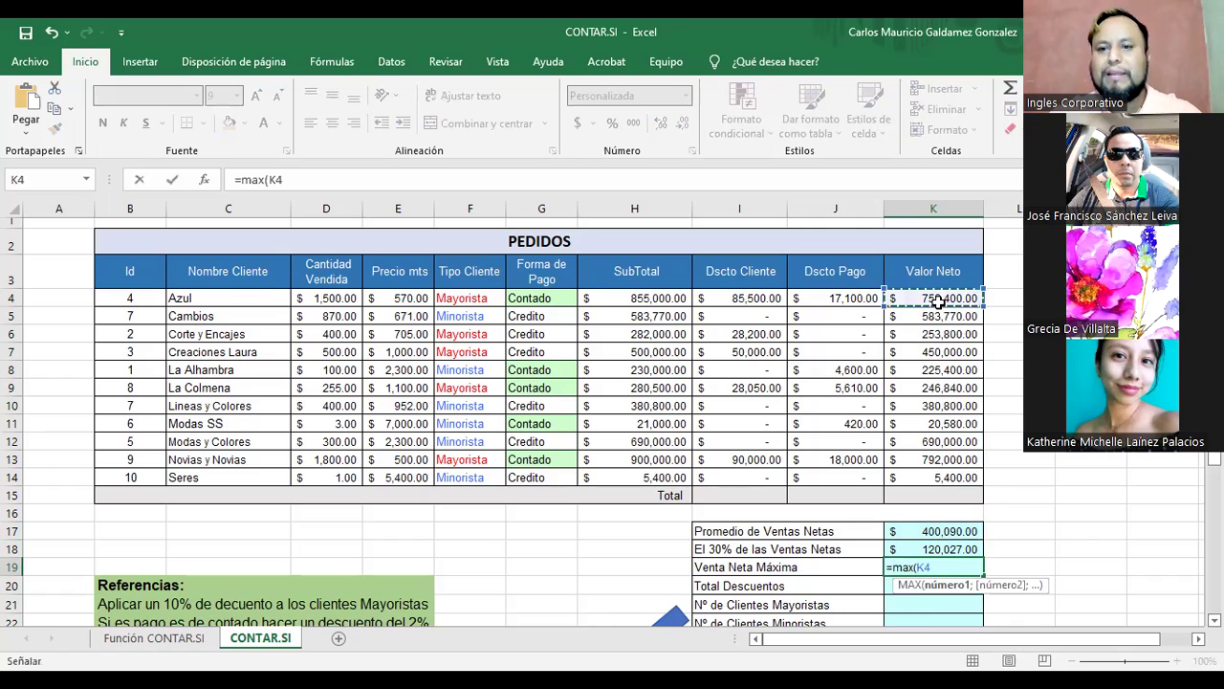
left_click(932, 477, "shift")
type(")")
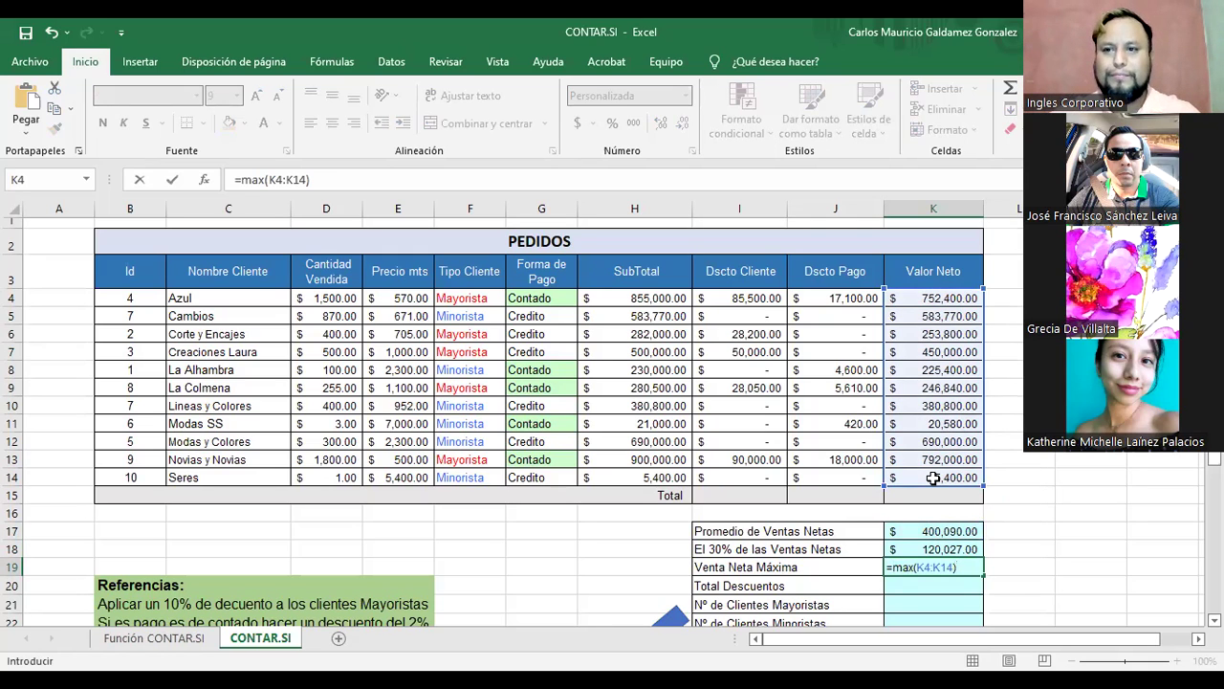
key("Return")
left_click(955, 570)
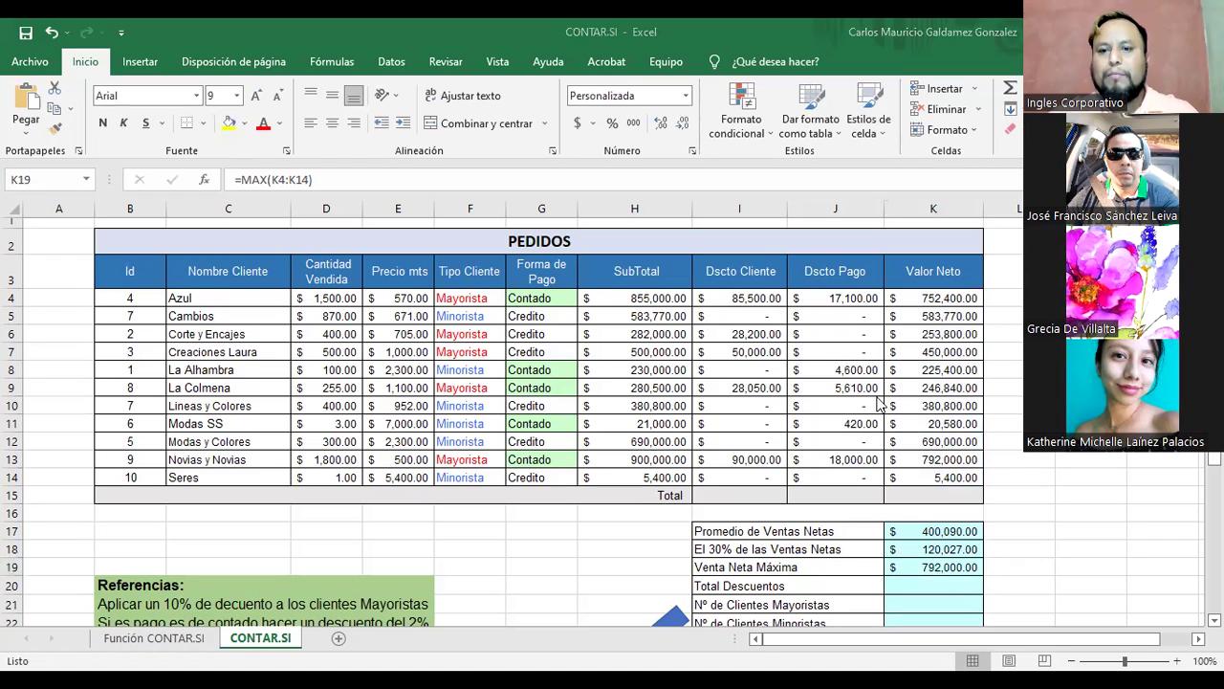
left_click_drag(926, 299, 931, 481)
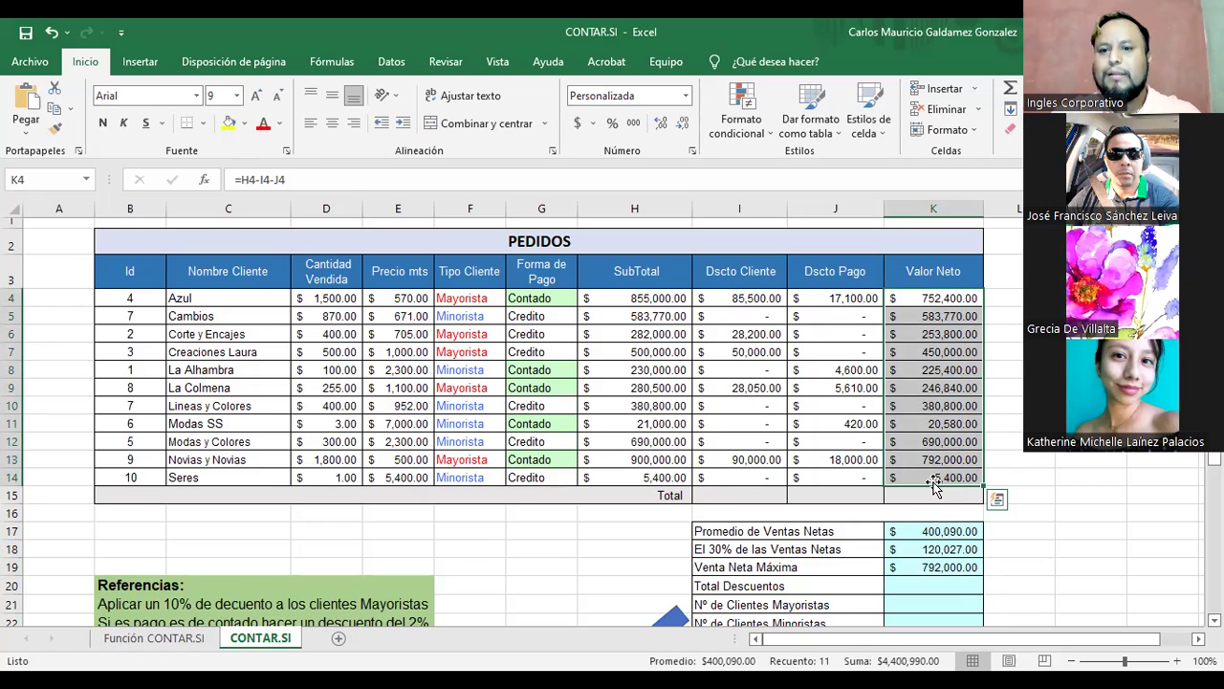
scroll(815, 540, "down", 1)
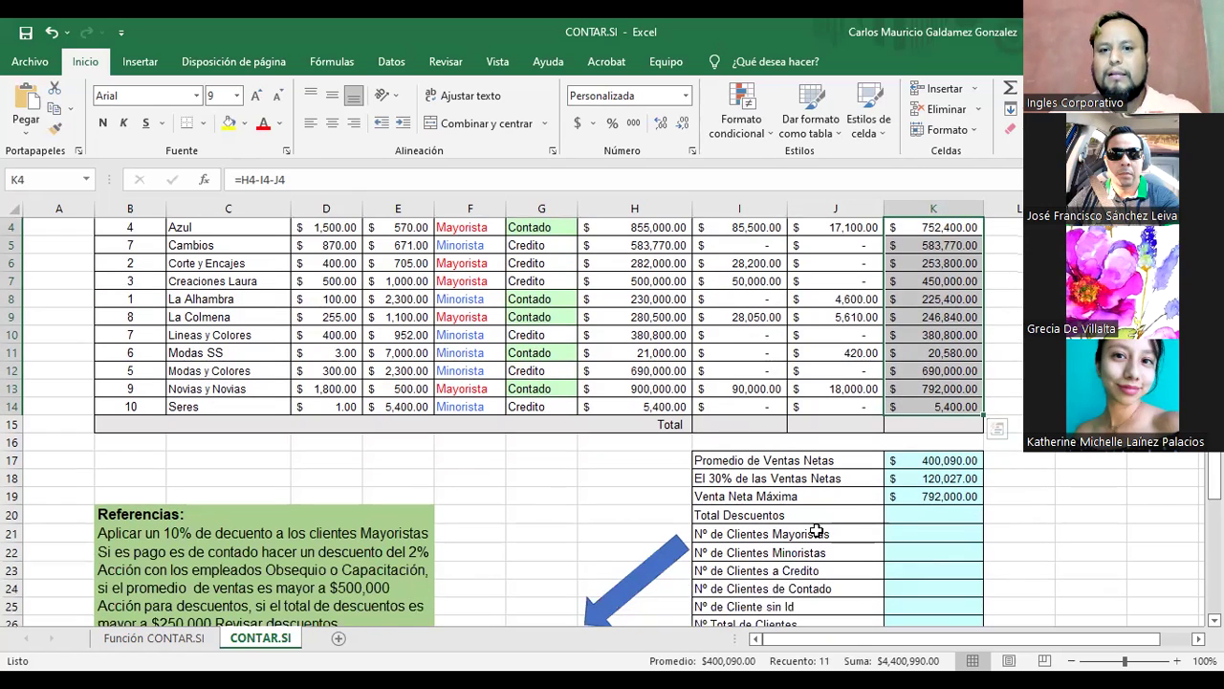
Review the formulas of Promedio de Ventas Netas in K17 and El 30% de las Ventas Netas in K18, including the cell K18 references
left_click(935, 514)
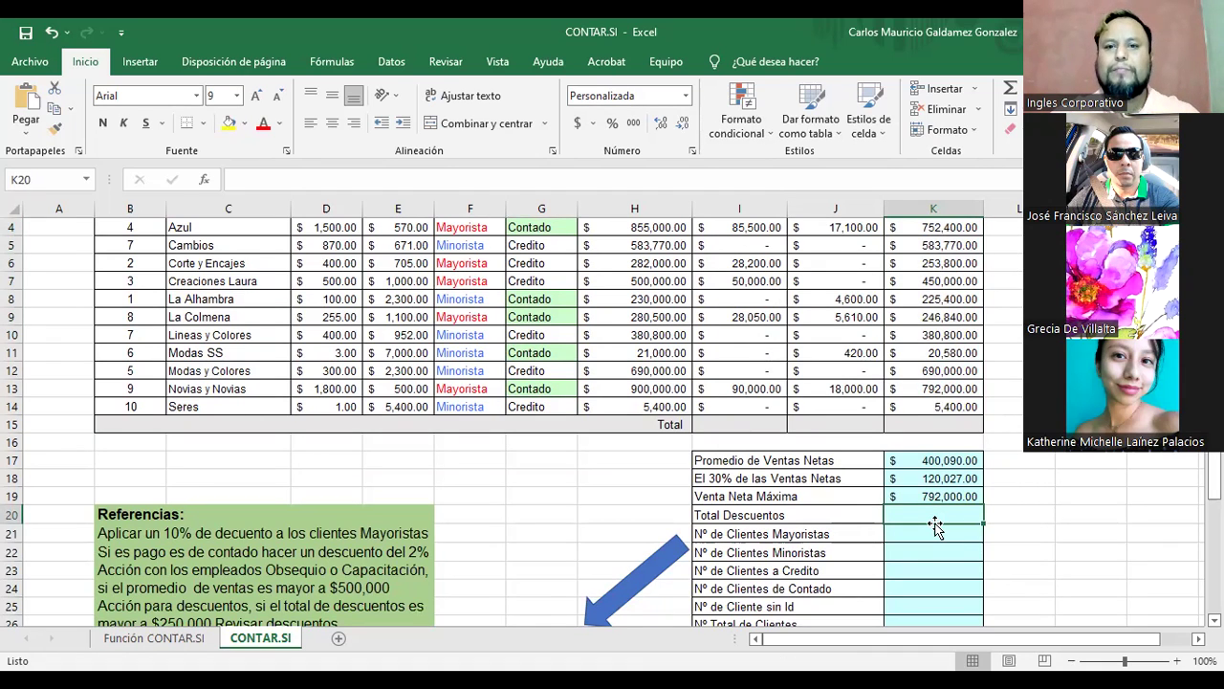
scroll(936, 526, "up", 1)
scroll(938, 526, "down", 1)
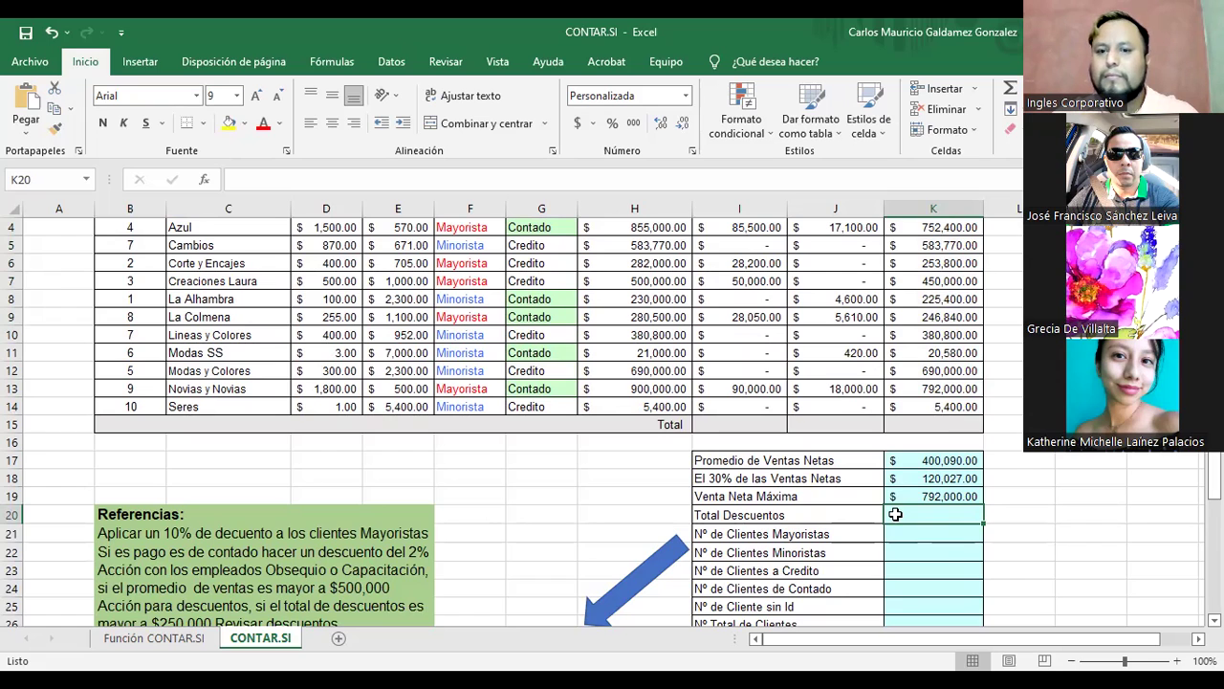
left_click(899, 478)
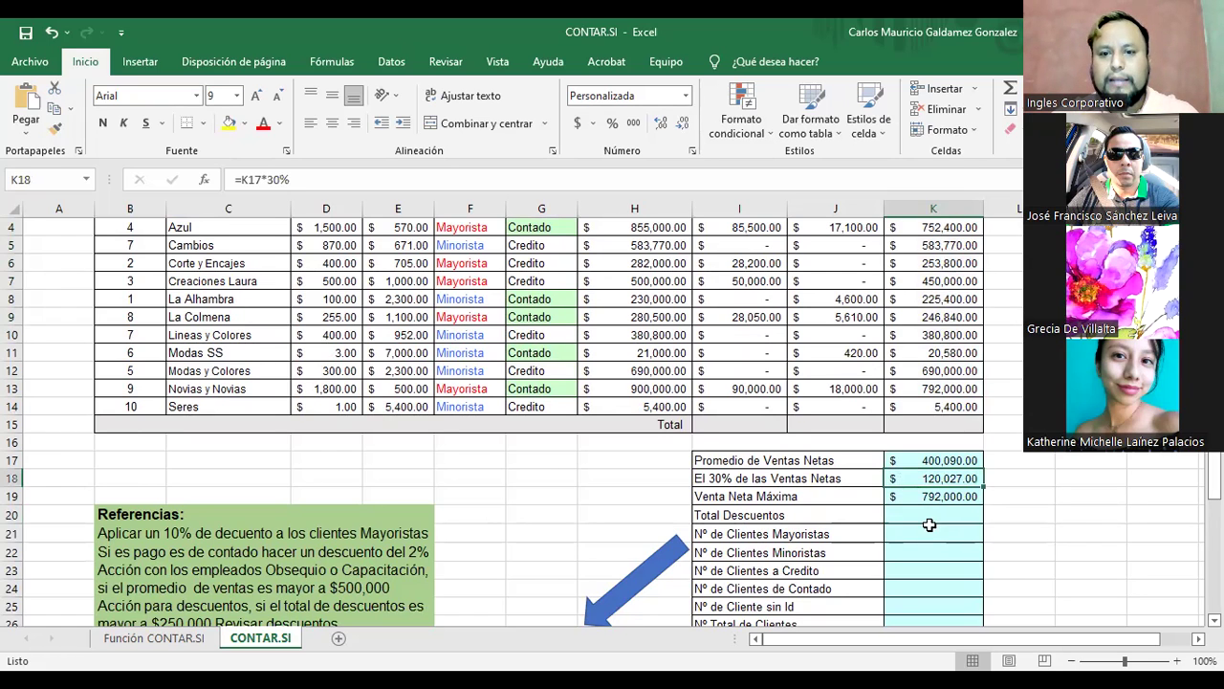
scroll(929, 536, "up", 1)
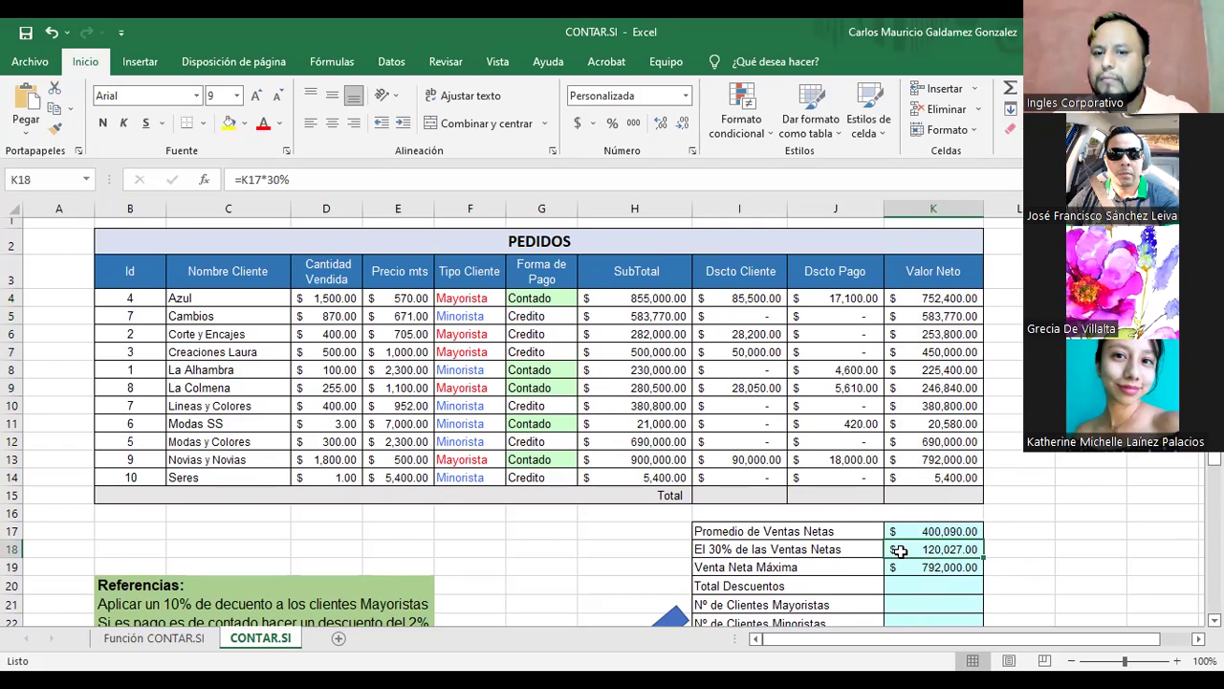
left_click(909, 529)
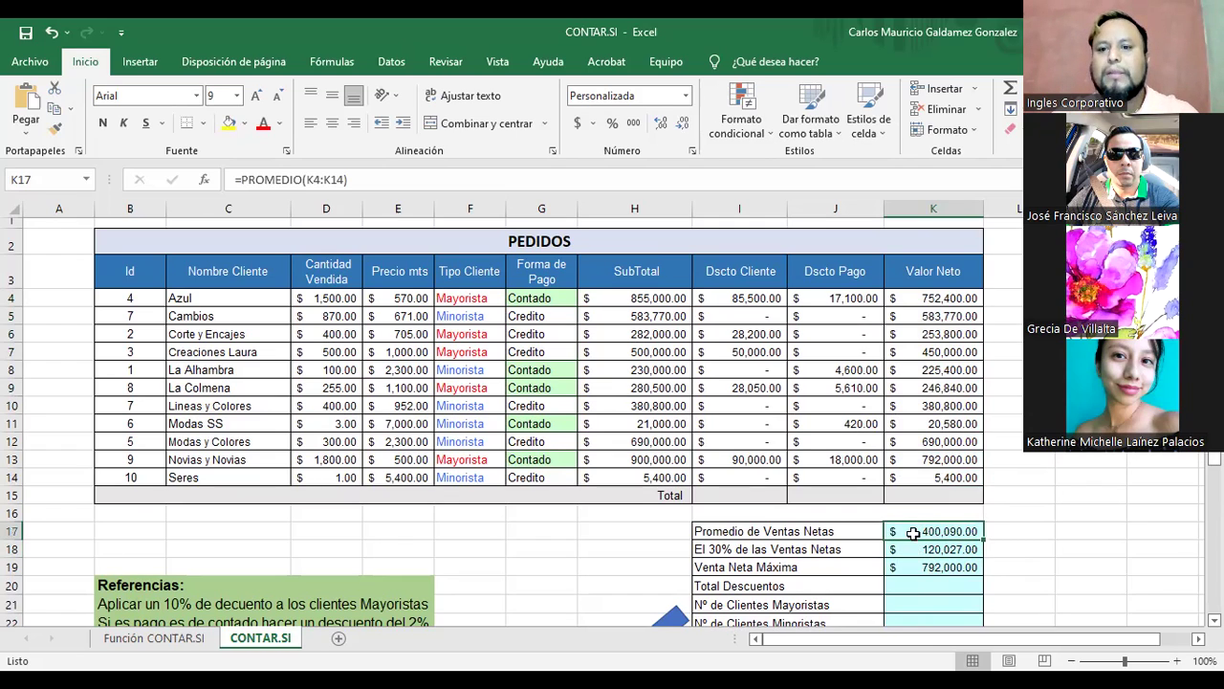
left_click(907, 551)
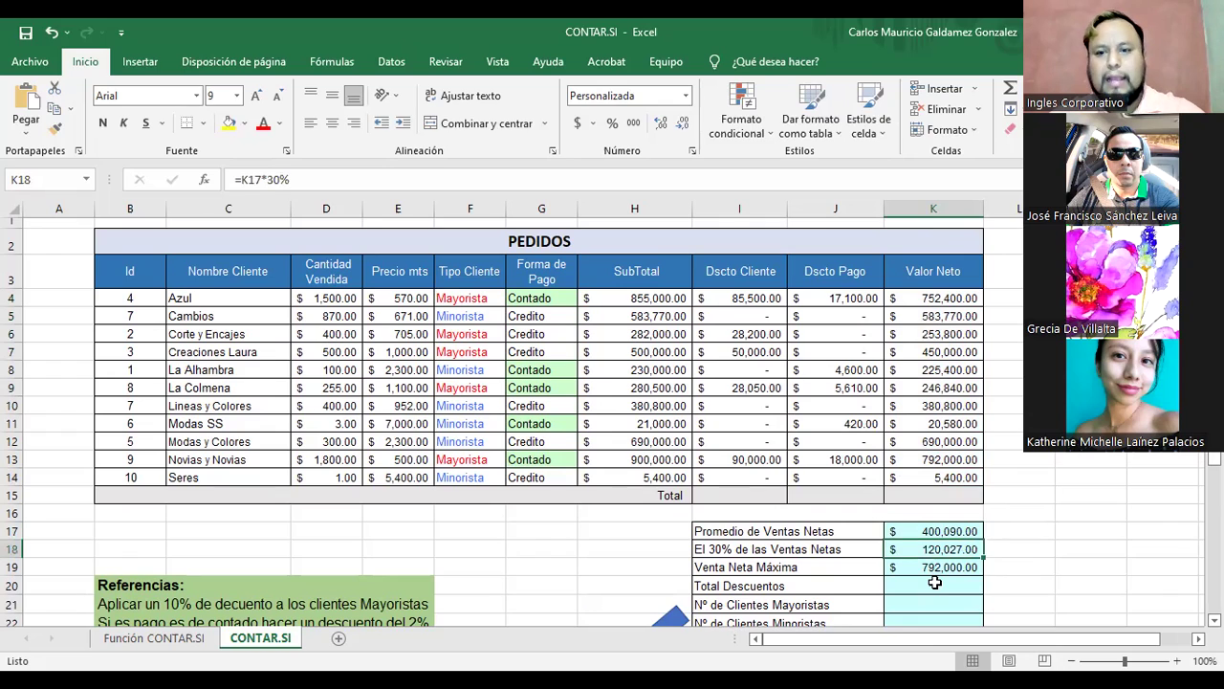
key("F2")
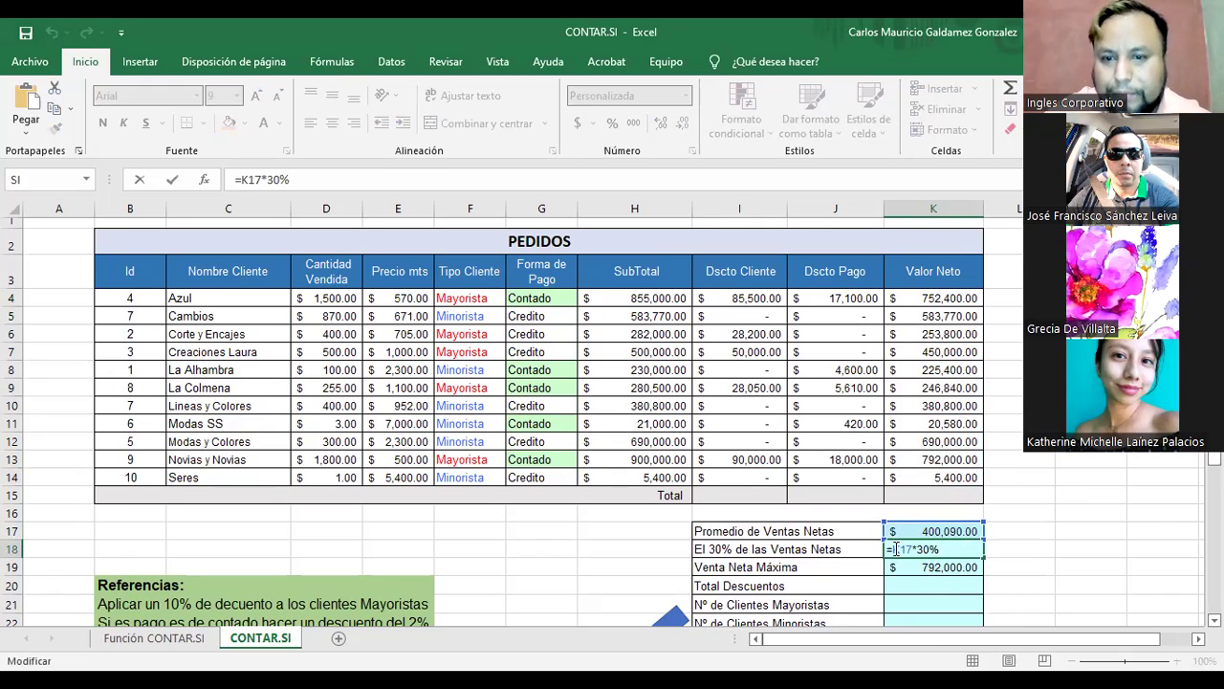
key("ctrl+Return")
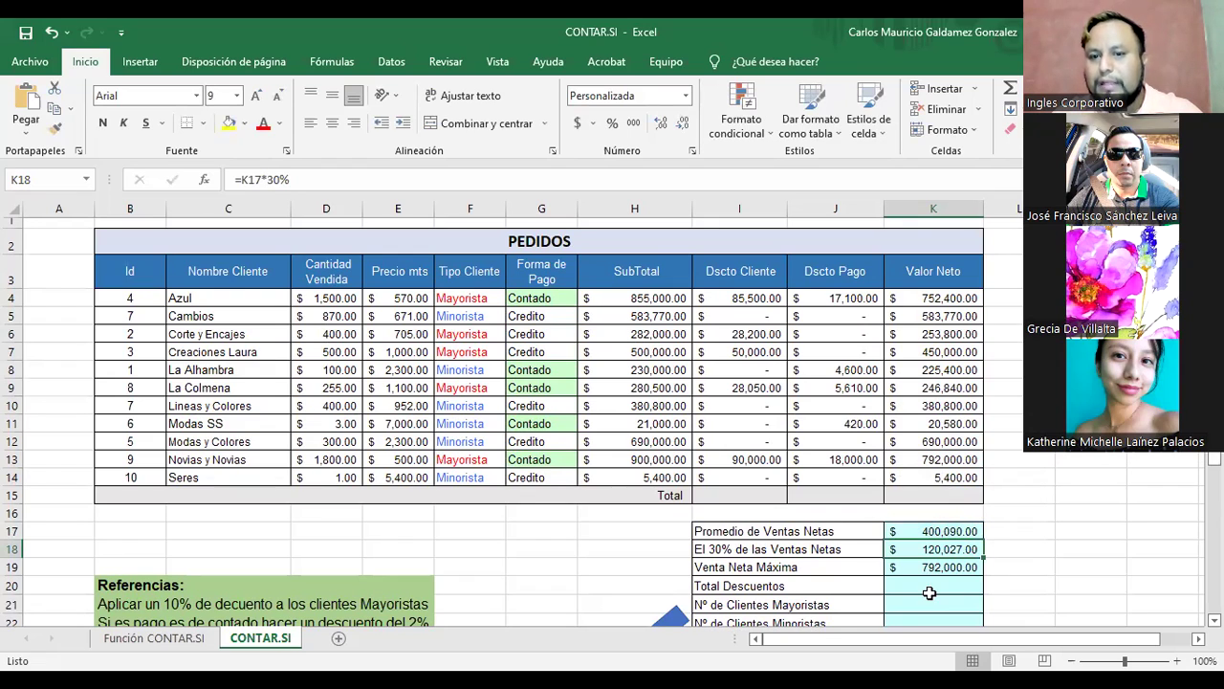
Total the Valor Neto column in K15 with =SUMA(K4:K14)
left_click_drag(916, 298, 932, 478)
left_click(927, 498)
type("=")
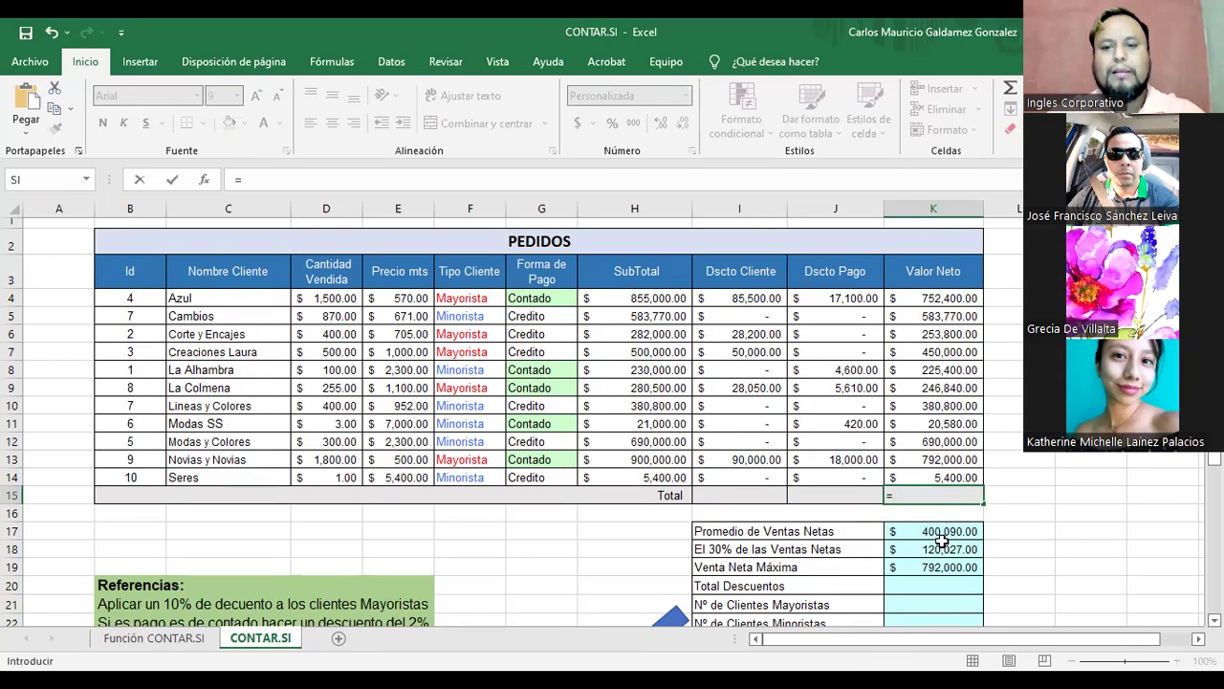
type("sum")
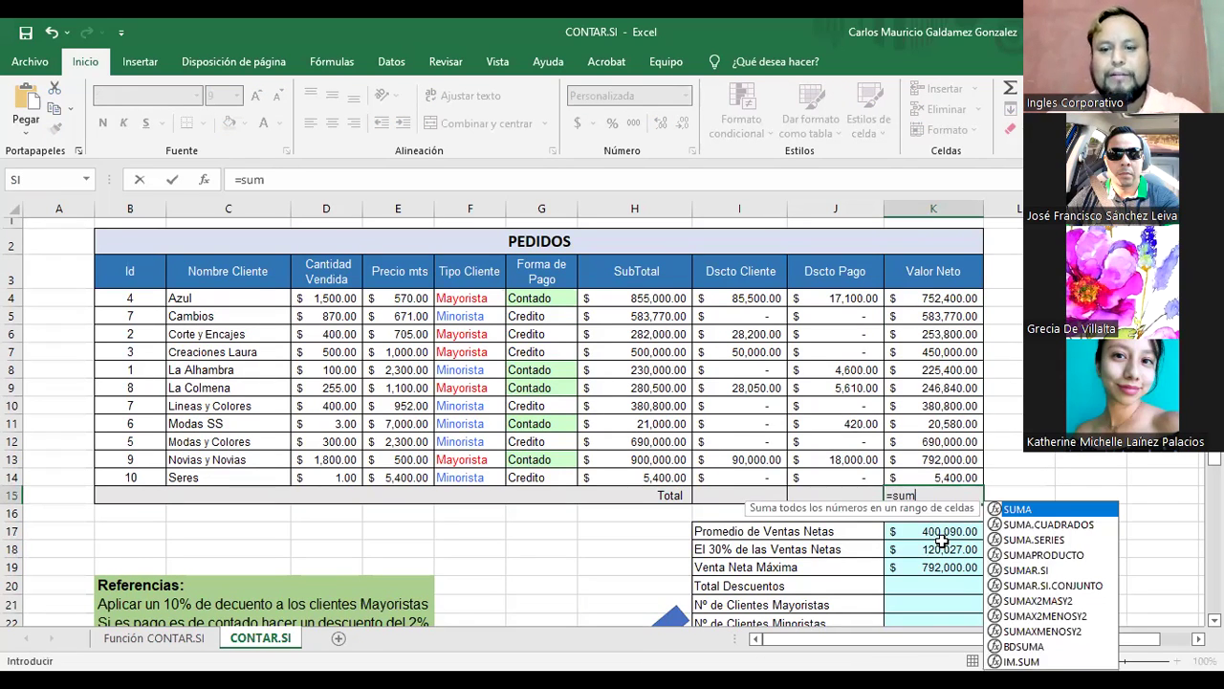
type("a(")
left_click(907, 302)
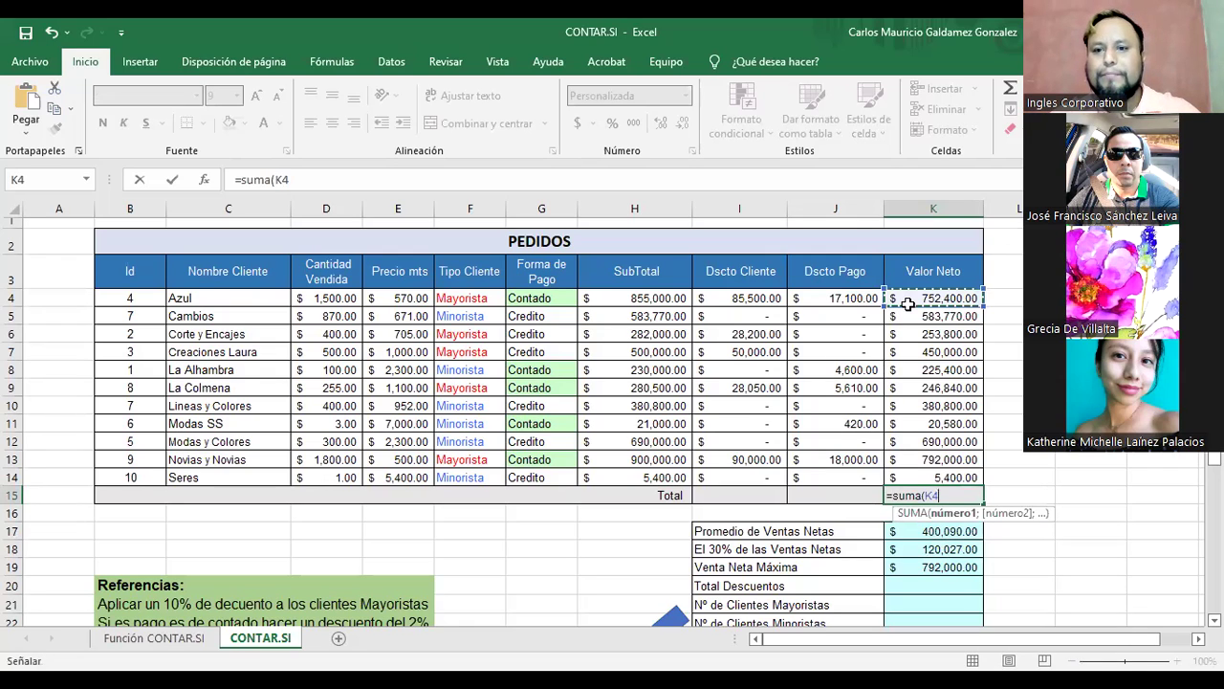
left_click(916, 477, "shift")
key("Return")
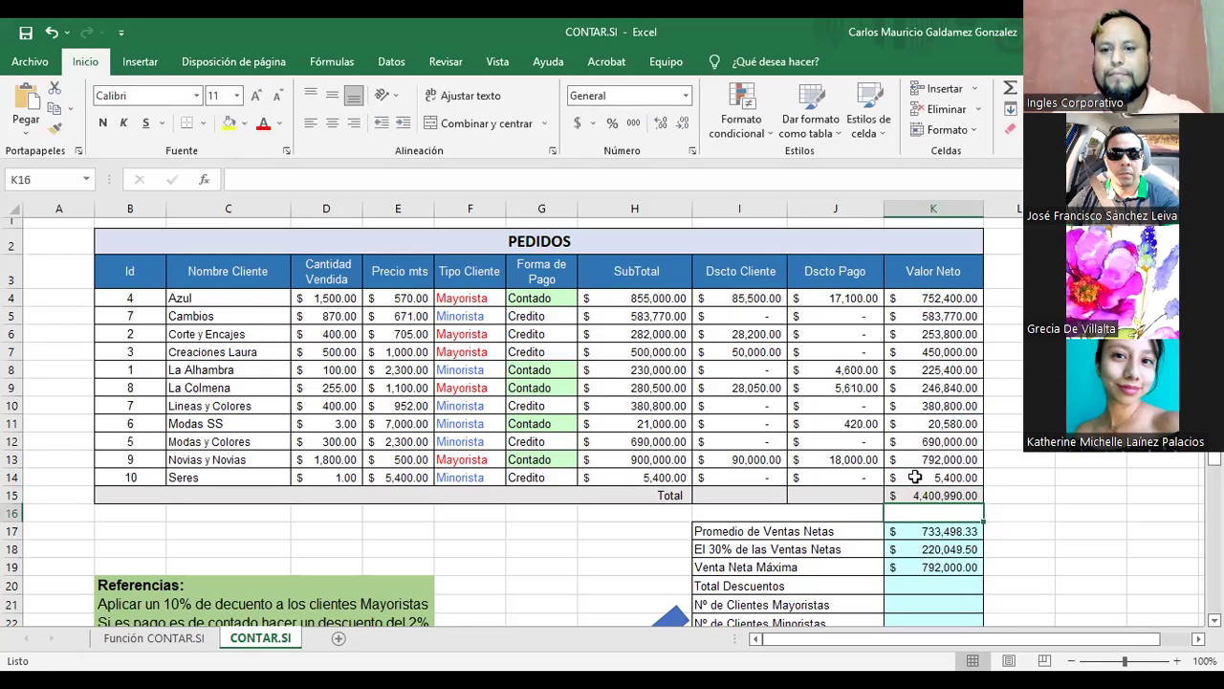
Change the El 30% de las Ventas Netas formula in K18 to reference the Valor Neto total, giving =K15*30%
left_click(913, 496)
left_click(894, 549)
key("F2")
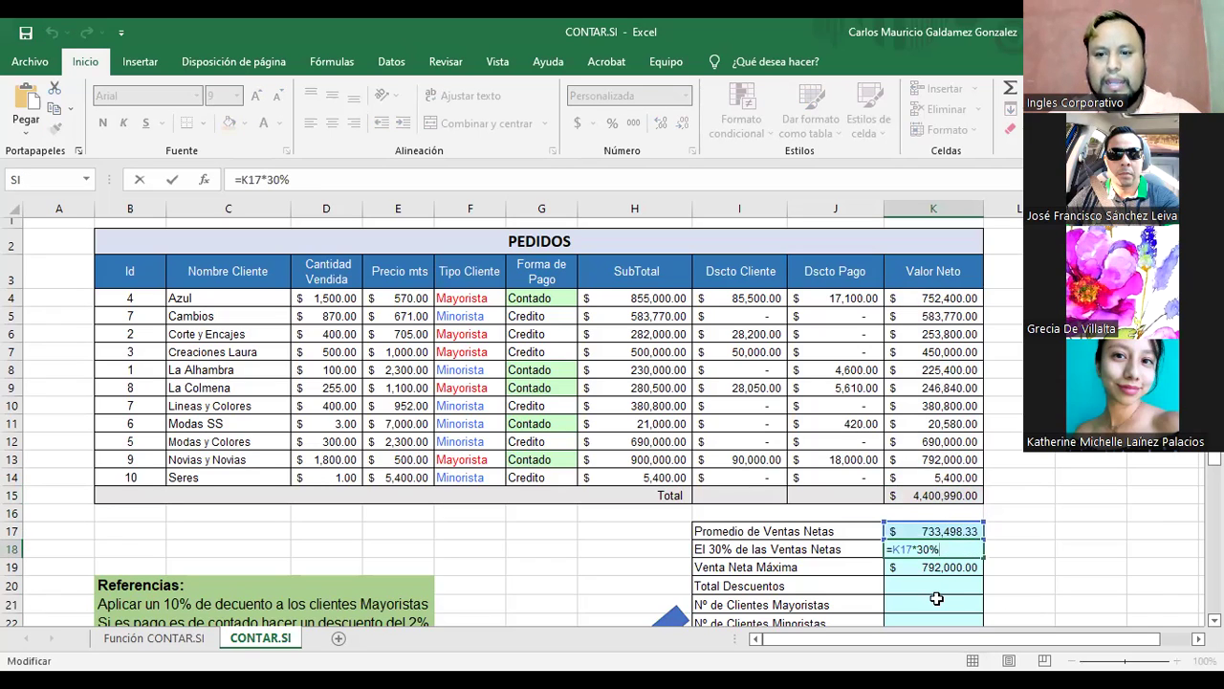
left_click(932, 522)
left_click(929, 547)
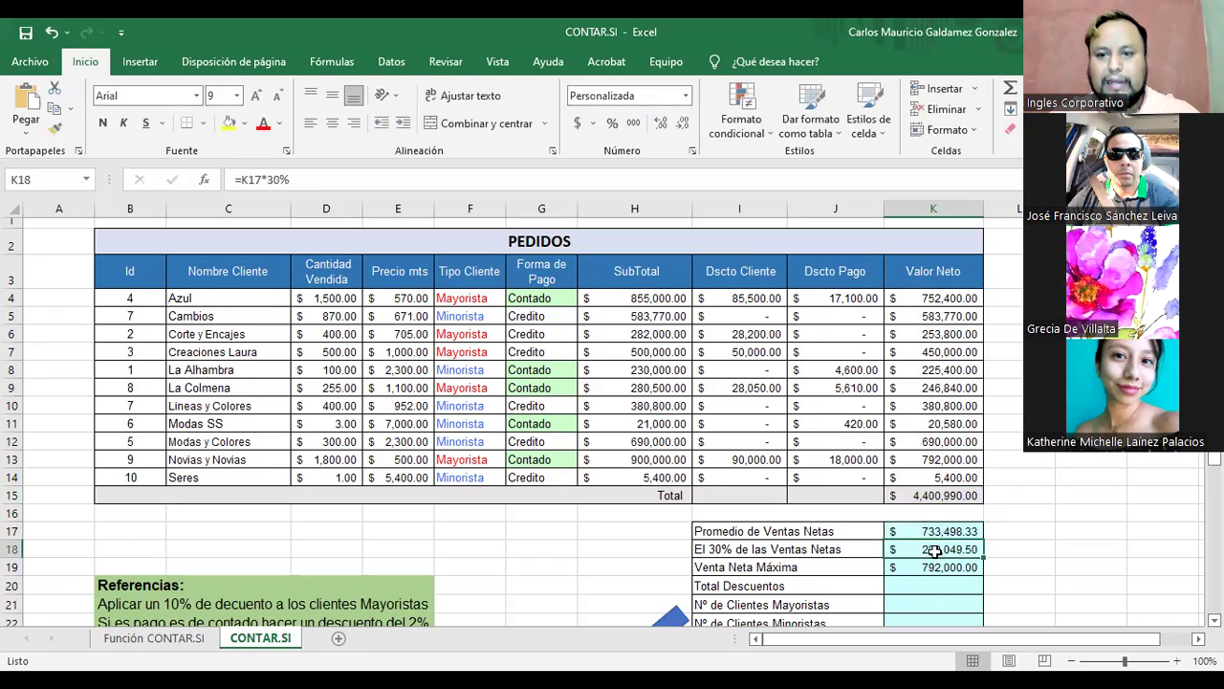
double_click(930, 546)
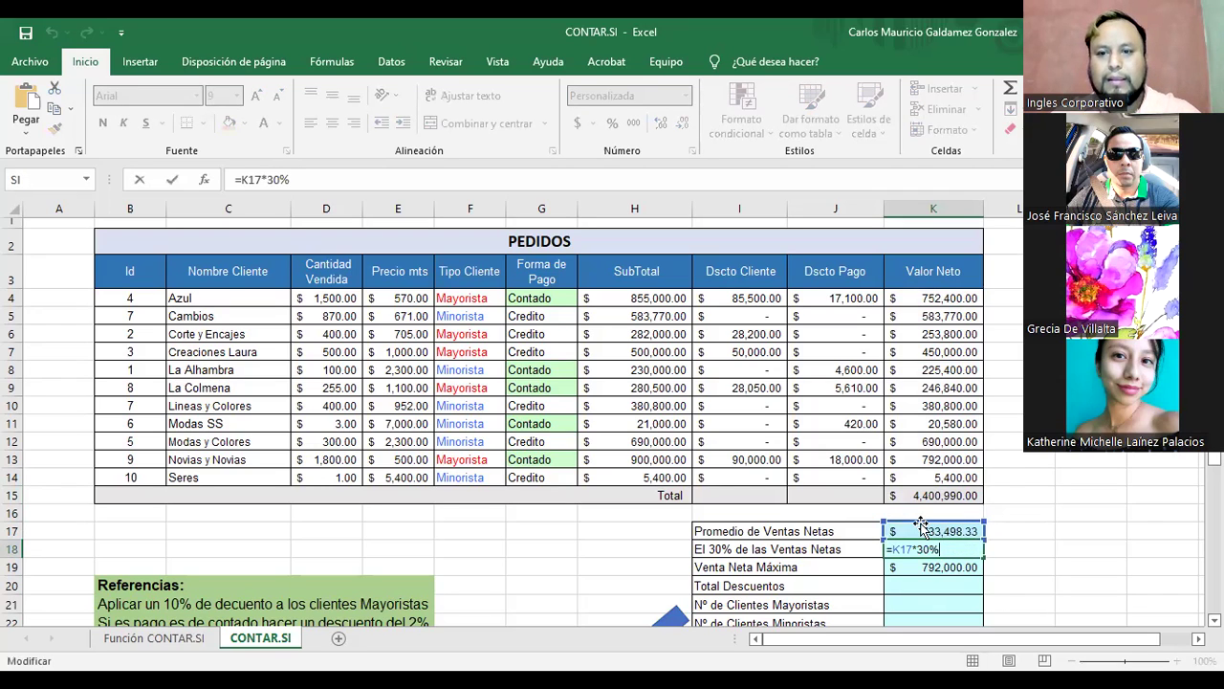
left_click(933, 504)
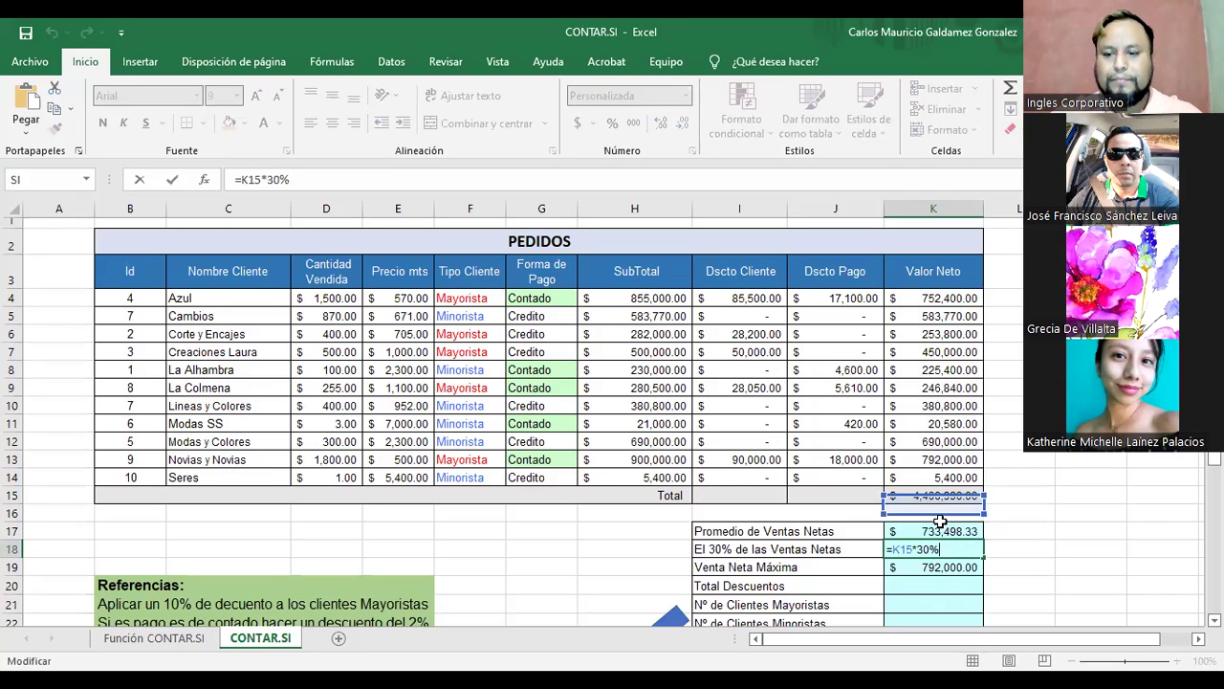
key("Return")
key("Up")
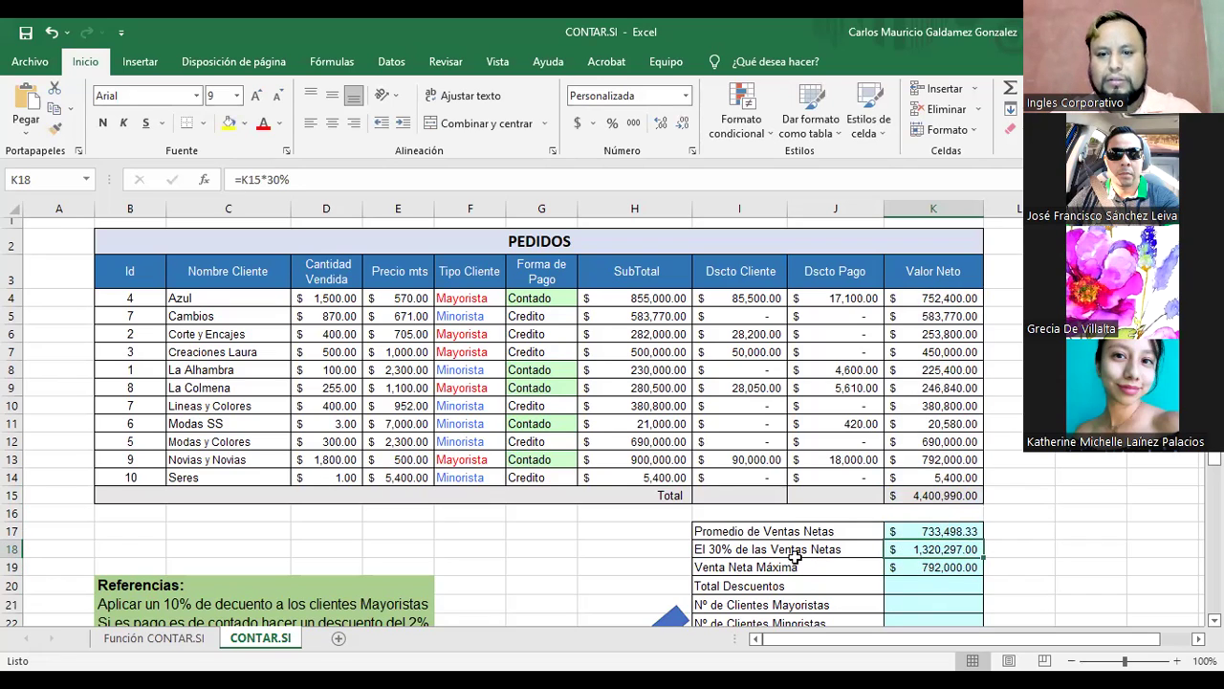
Add sums of the Dscto Pago and Dscto Cliente columns to the Total row in J15 and I15
left_click(932, 494)
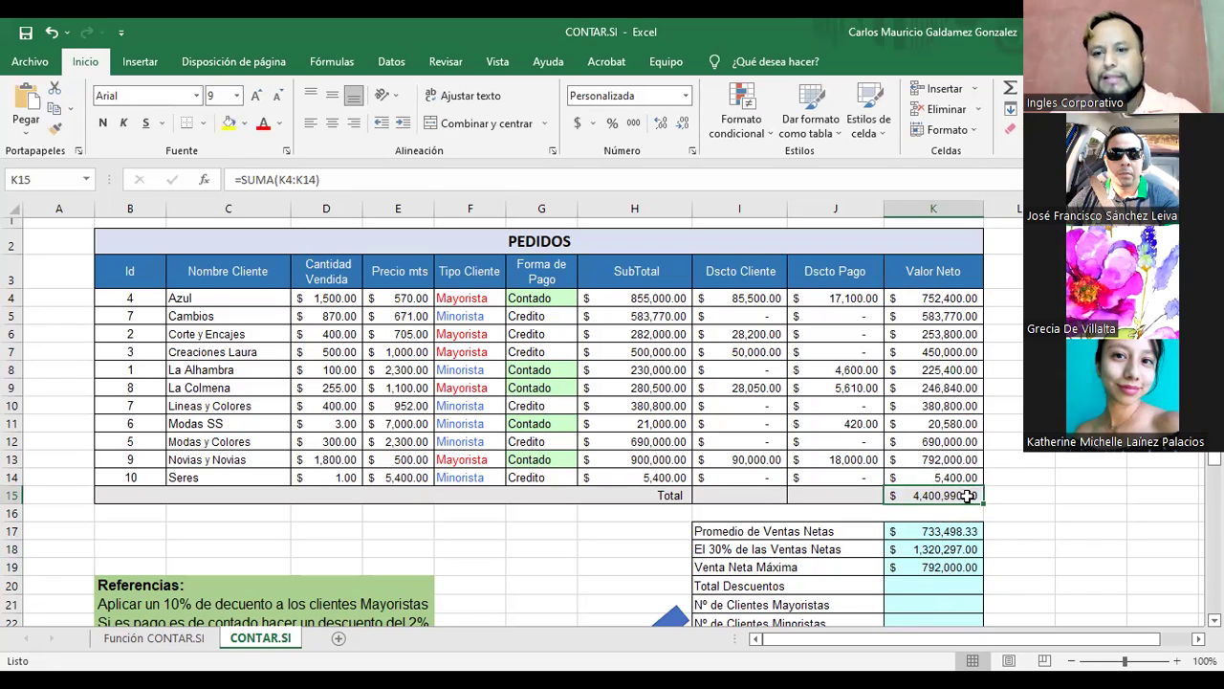
left_click_drag(837, 300, 842, 495)
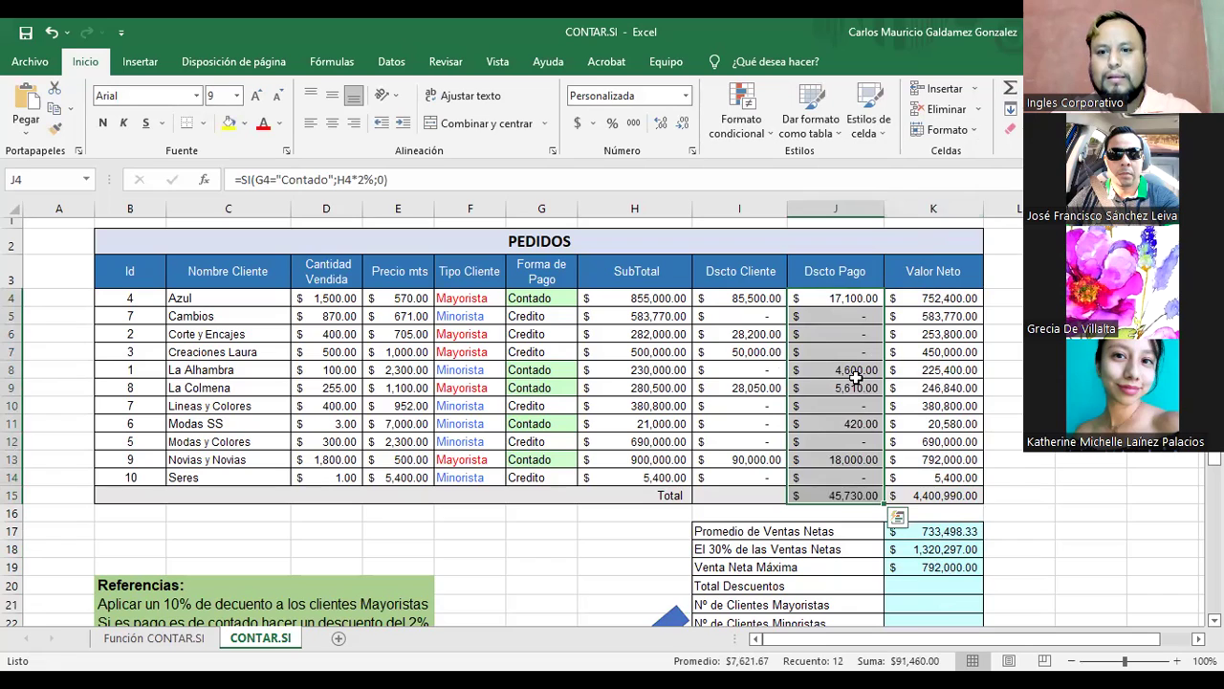
left_click_drag(751, 298, 752, 477)
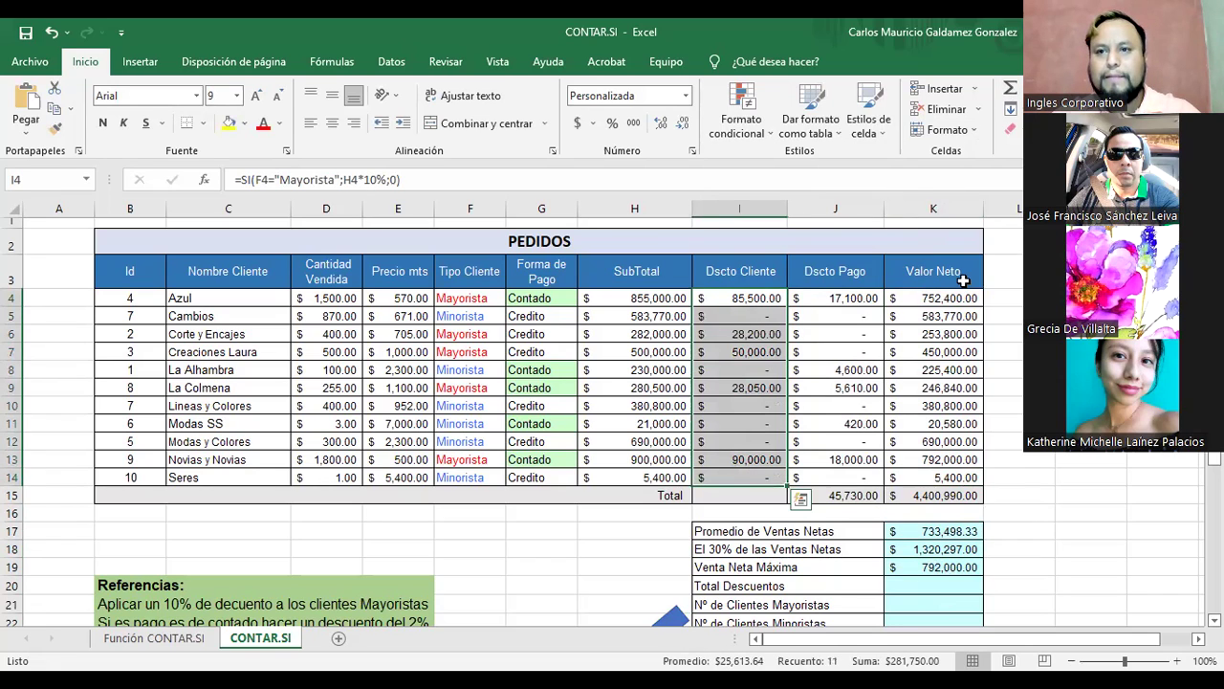
key("alt+equal")
Replace the K15 reference in K18 with the SUMA expression copied from K15, giving =(SUMA(K4:K14))*30%
left_click(945, 551)
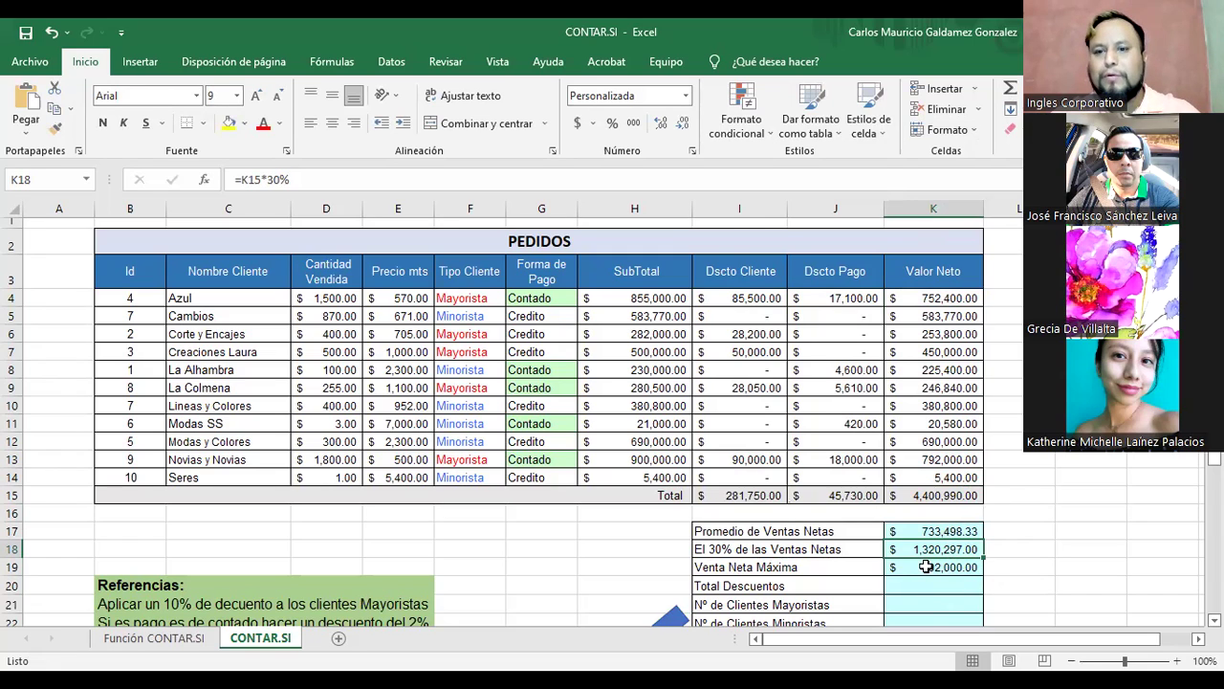
left_click(916, 496)
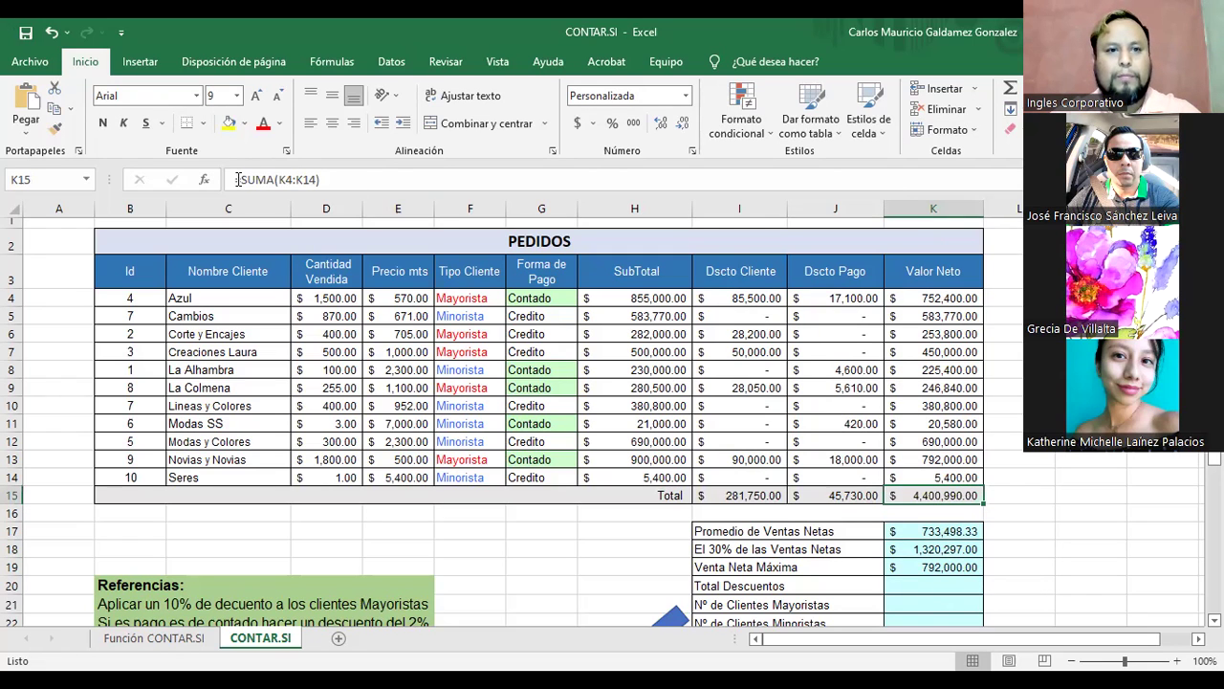
left_click(362, 179)
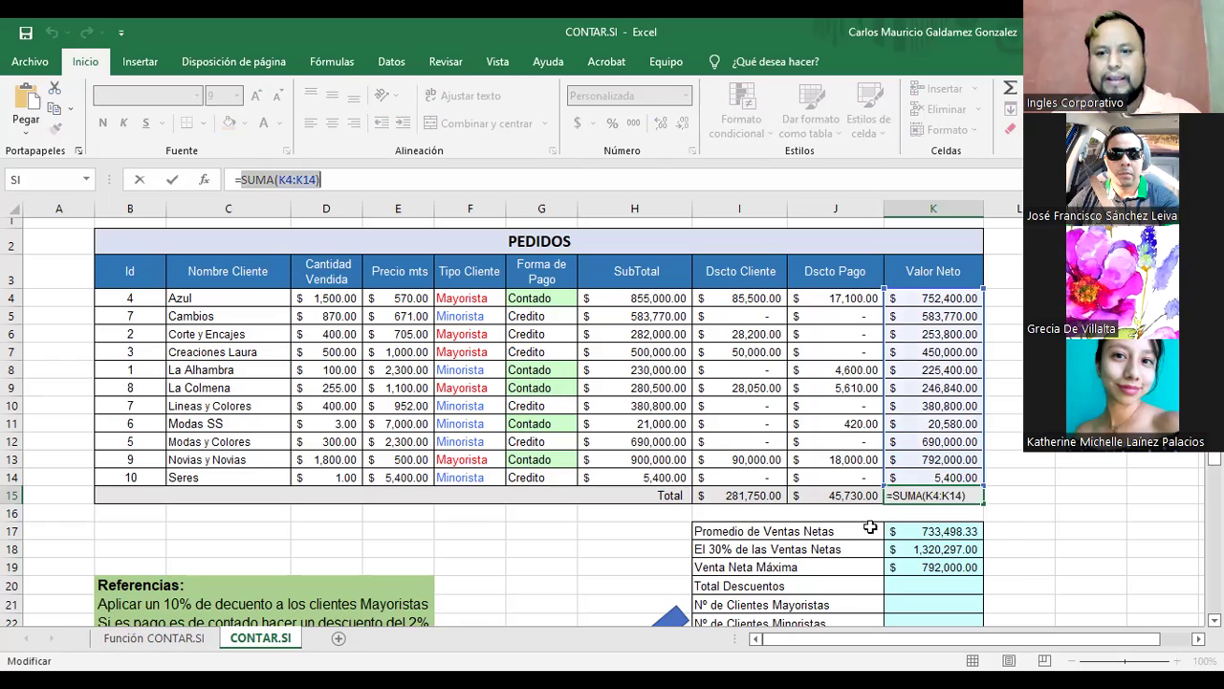
left_click(906, 548)
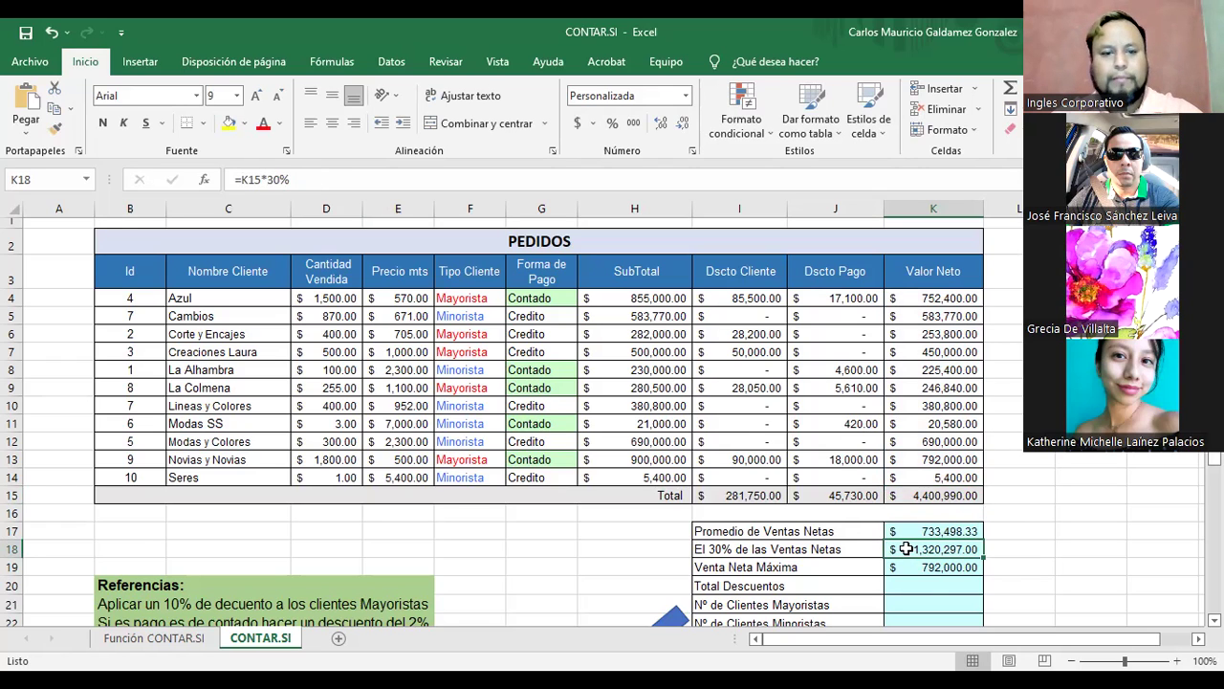
key("F2")
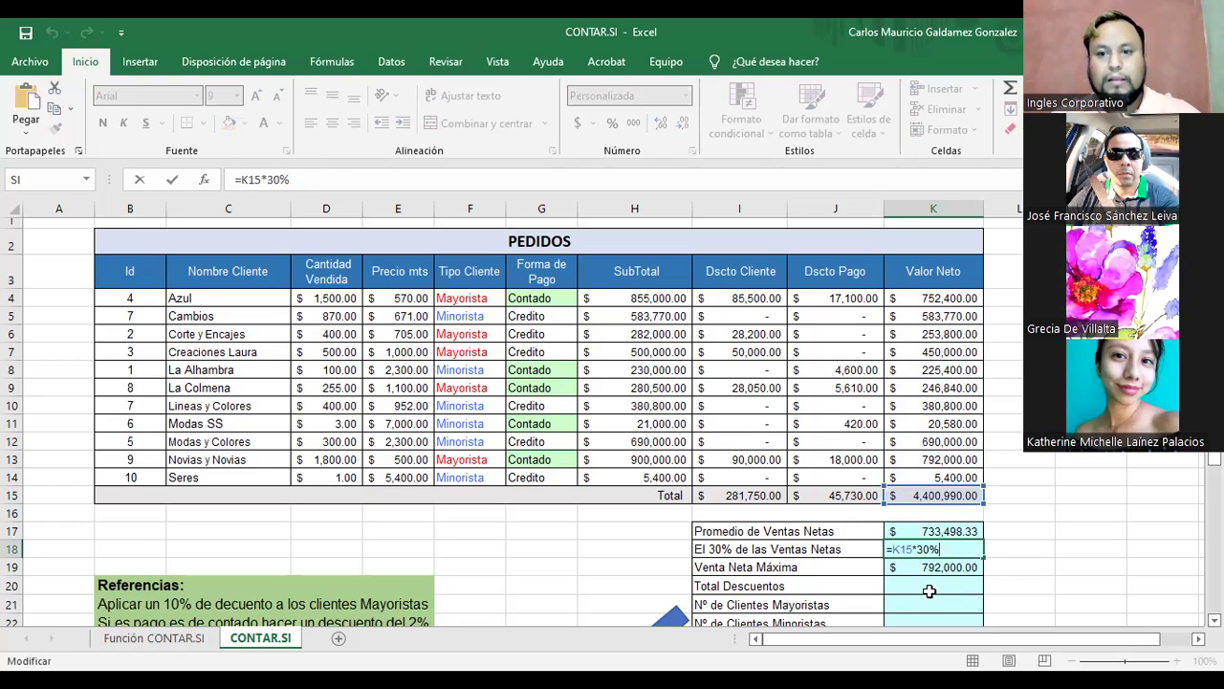
double_click(898, 550)
type("()")
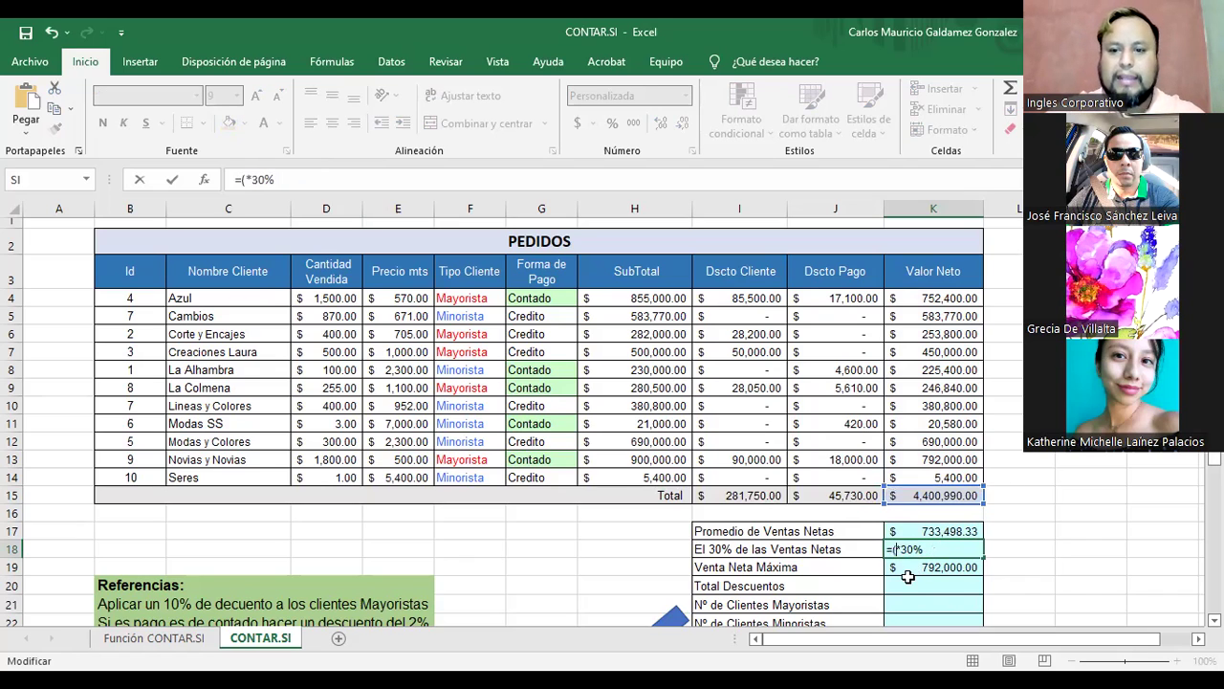
type("SUMA(K4:K14)")
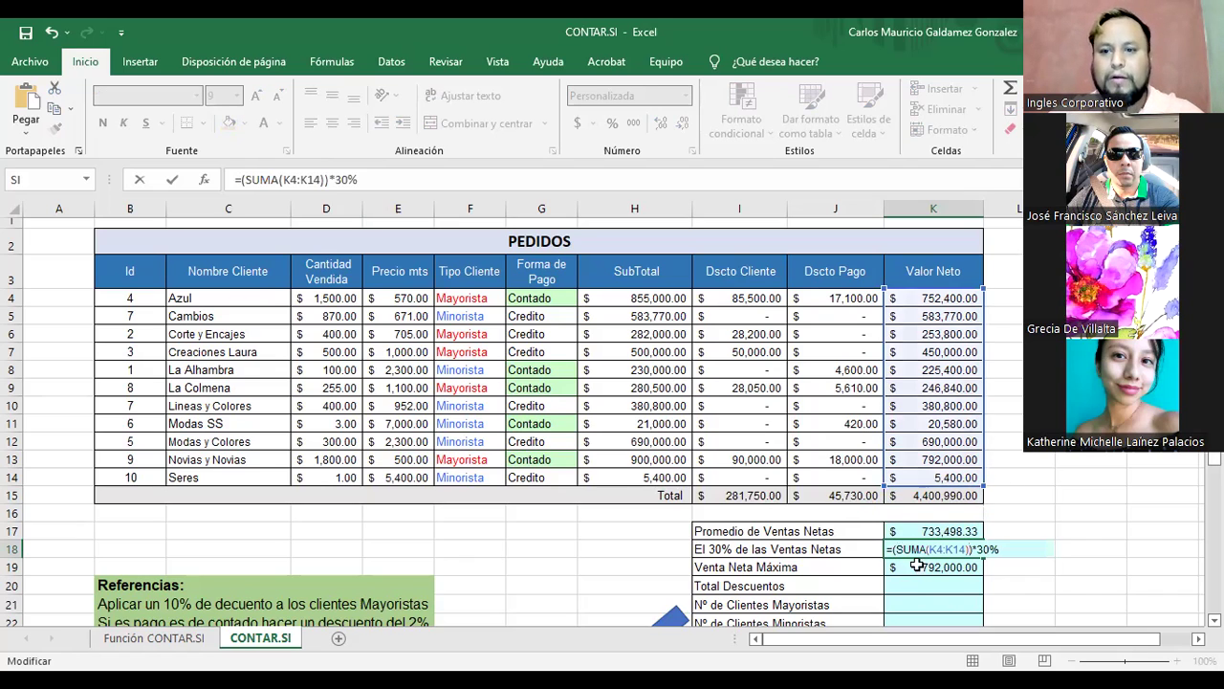
key("Return")
key("Up")
Clear the sums from the Total row in K15, I15 and J15
left_click(915, 496)
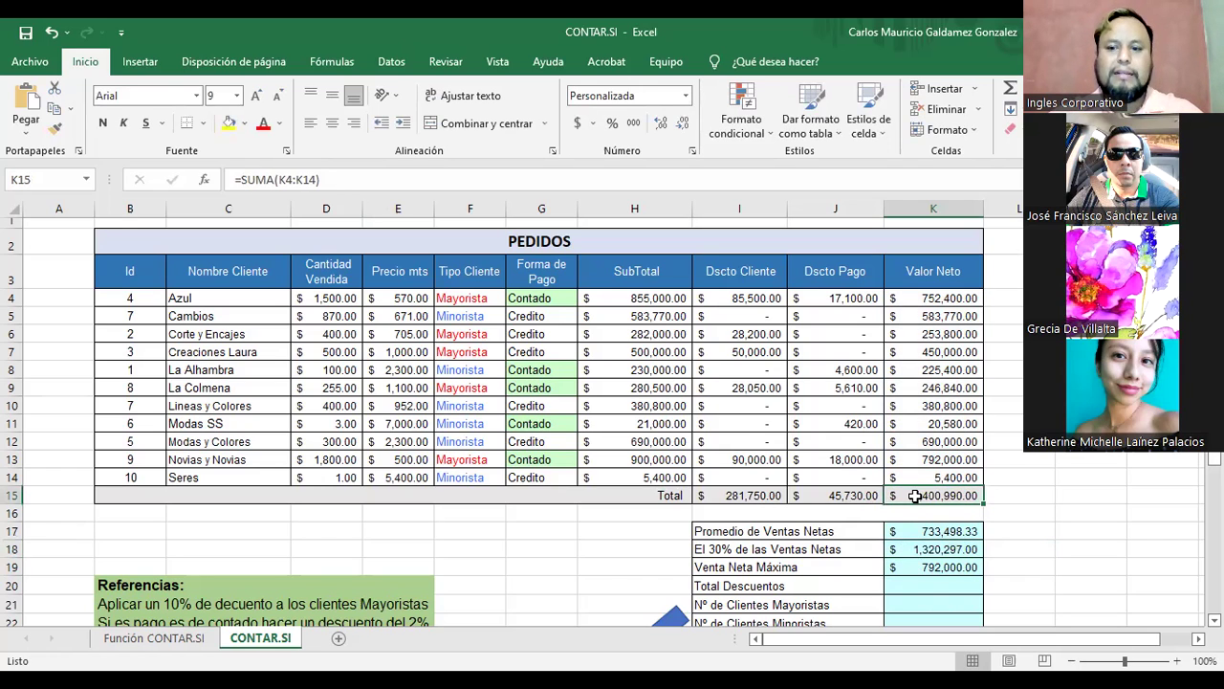
key("Delete")
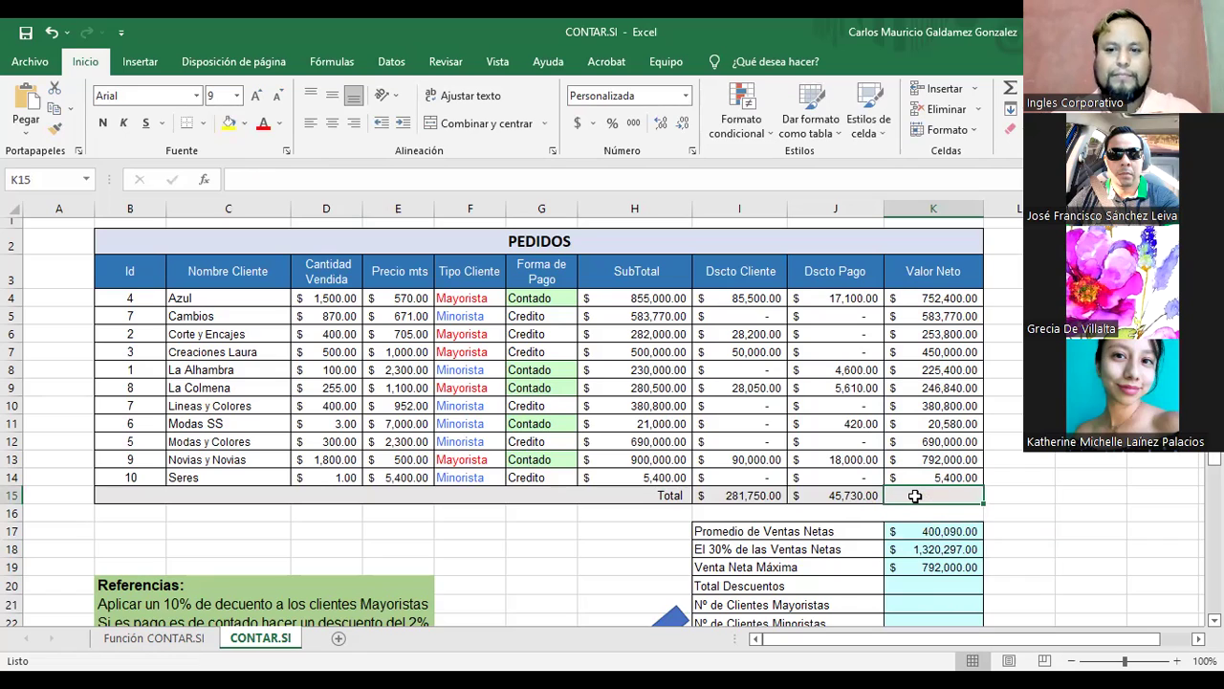
left_click_drag(915, 298, 945, 478)
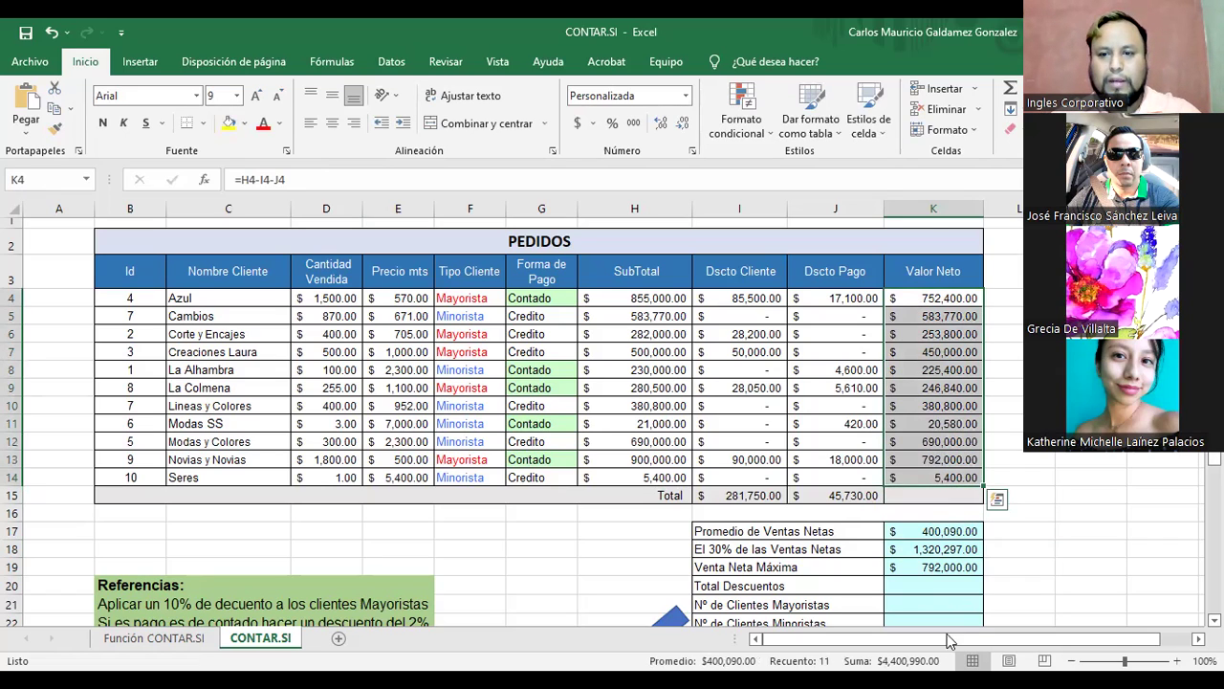
left_click(927, 550)
left_click_drag(765, 496, 840, 498)
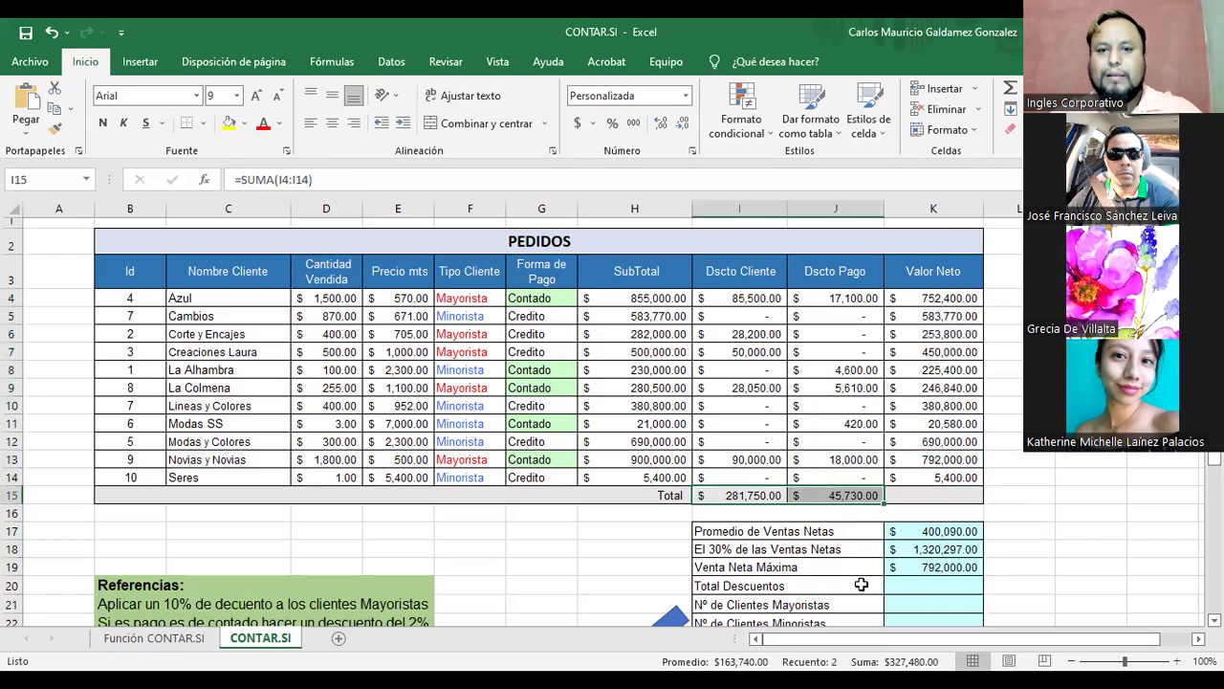
key("Delete")
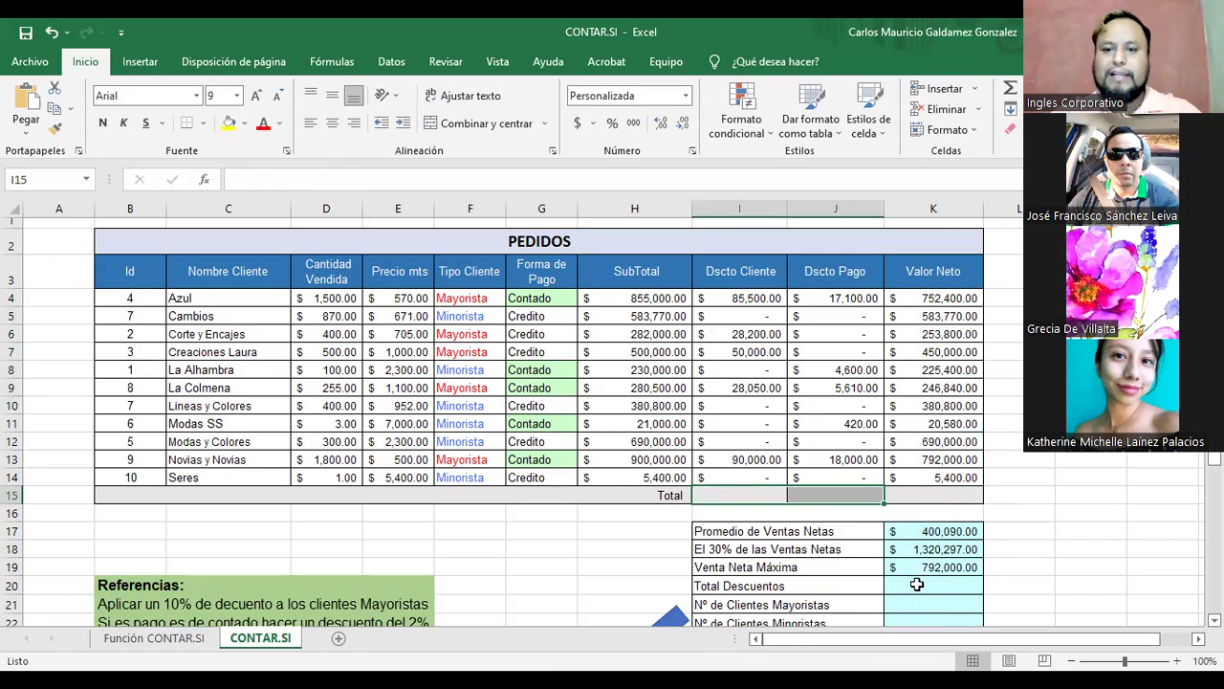
Examine the Dscto Cliente and Dscto Pago columns and the empty Total Descuentos and client count cells in the summary
left_click(913, 585)
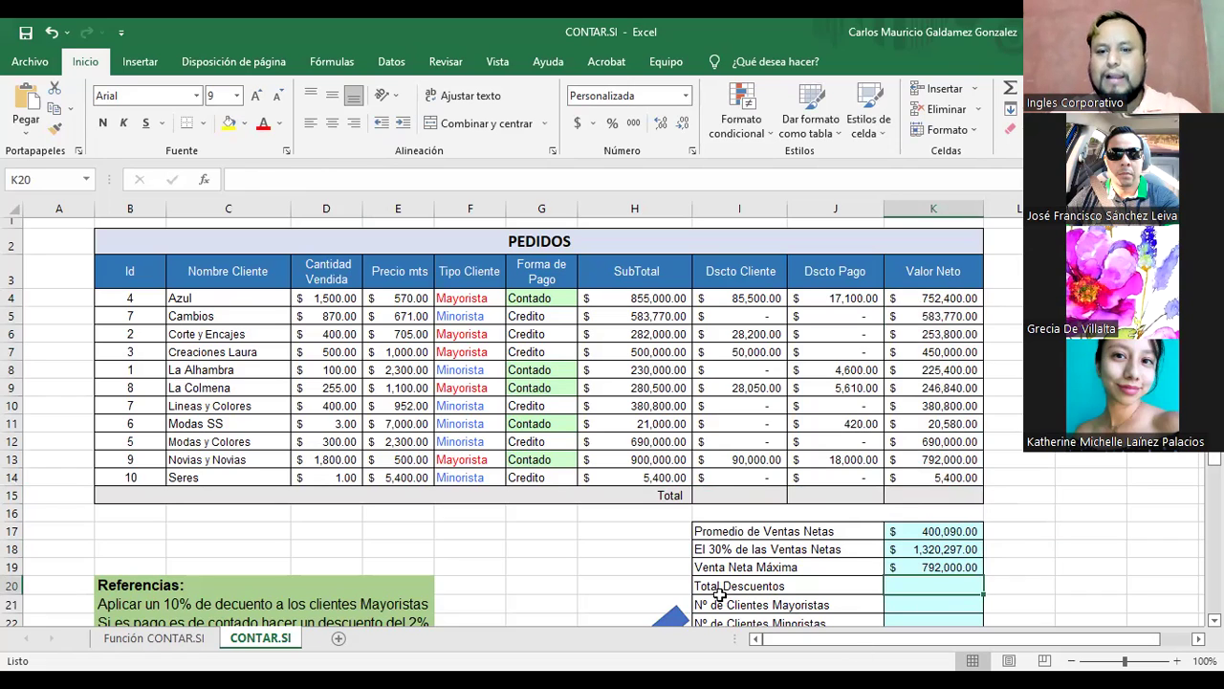
left_click(850, 584)
left_click(907, 582)
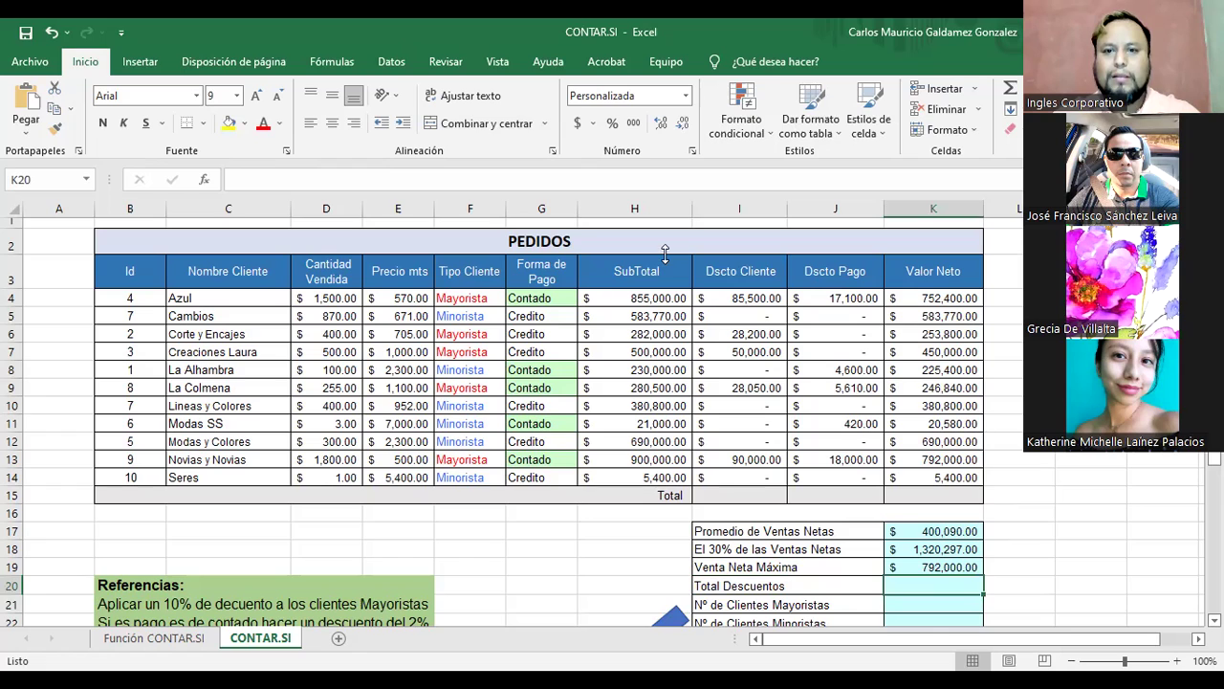
left_click_drag(737, 301, 768, 474)
left_click_drag(828, 300, 827, 478)
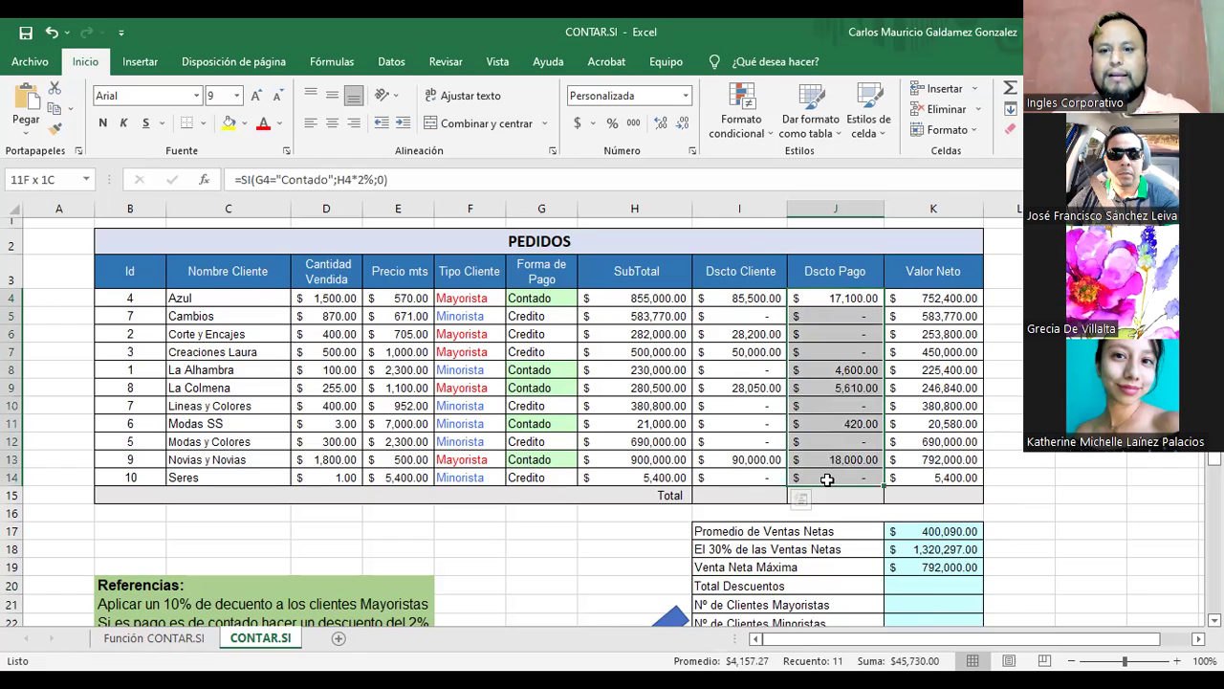
left_click(916, 587)
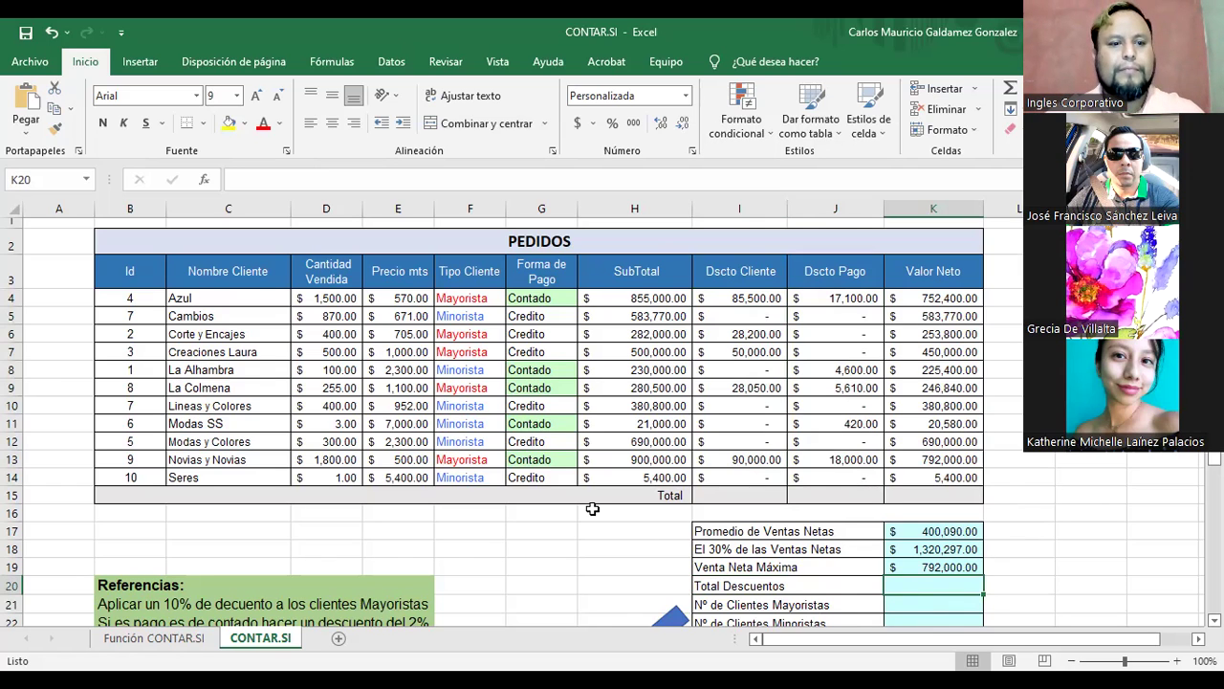
scroll(486, 507, "down", 2)
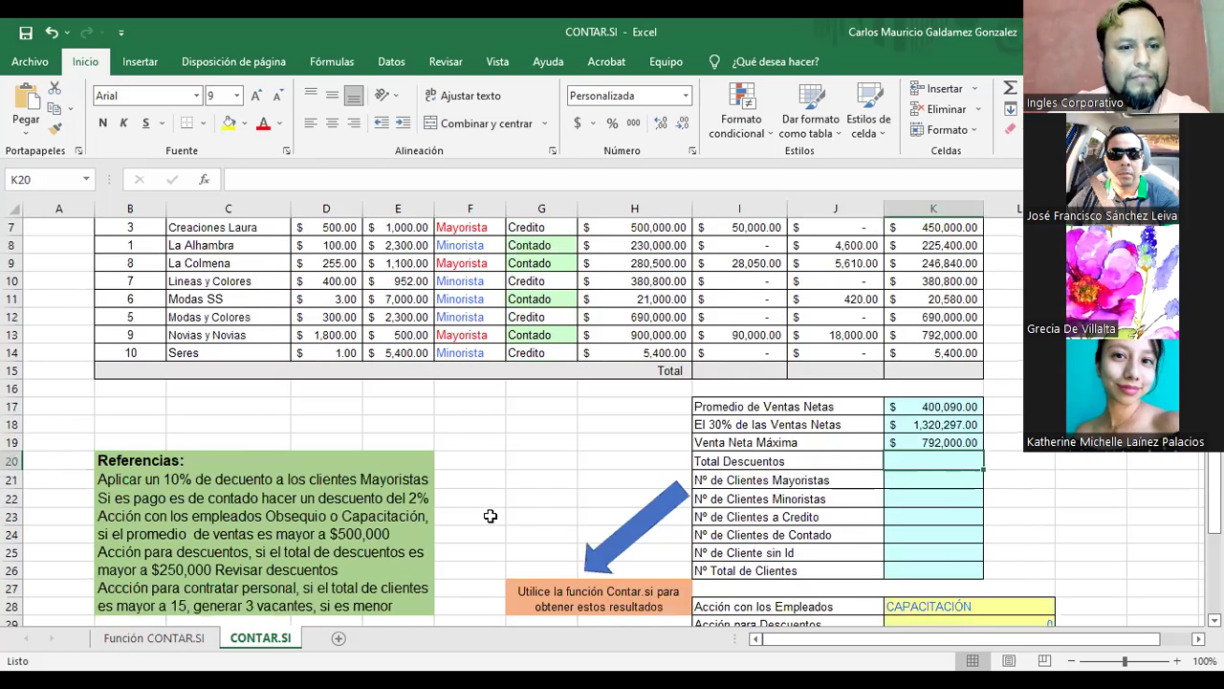
scroll(535, 517, "down", 1)
scroll(535, 517, "up", 1)
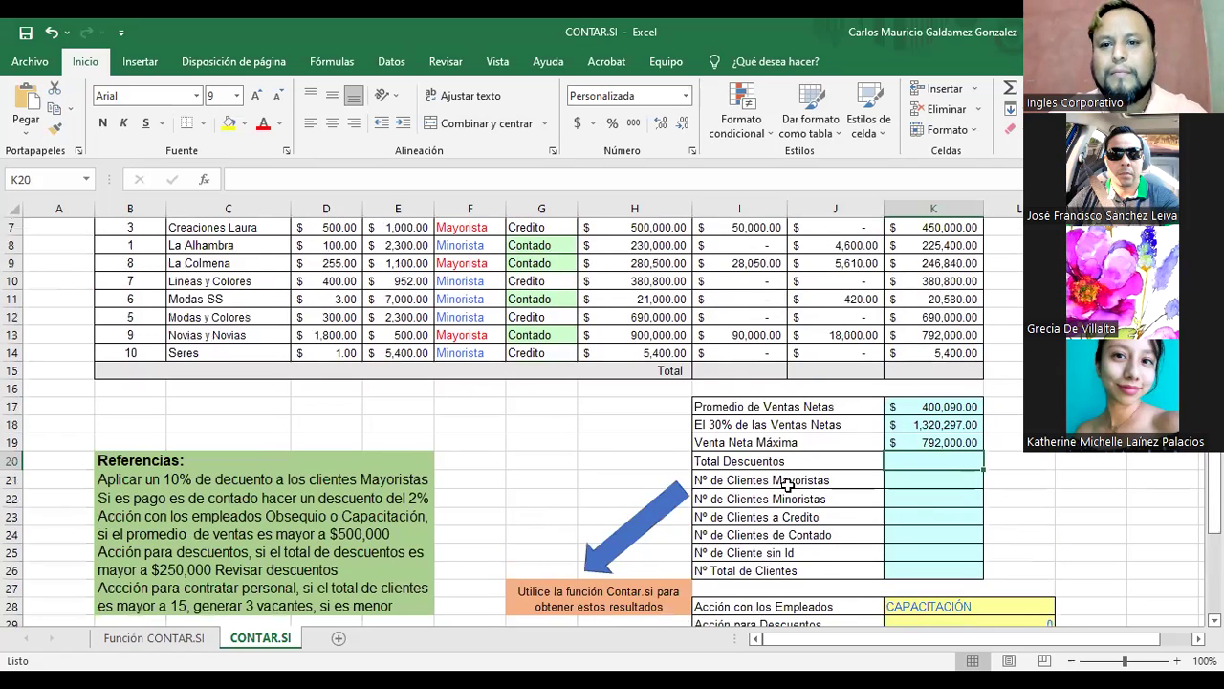
scroll(787, 485, "up", 1)
scroll(787, 485, "up", 1)
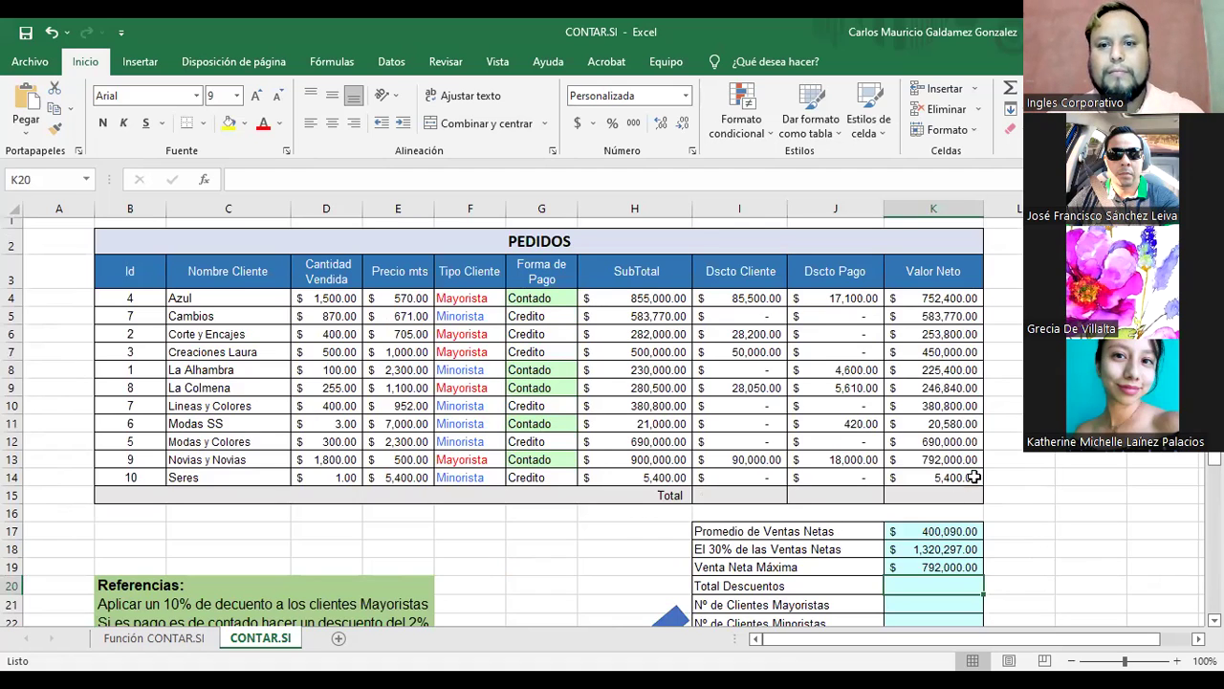
scroll(944, 477, "down", 1)
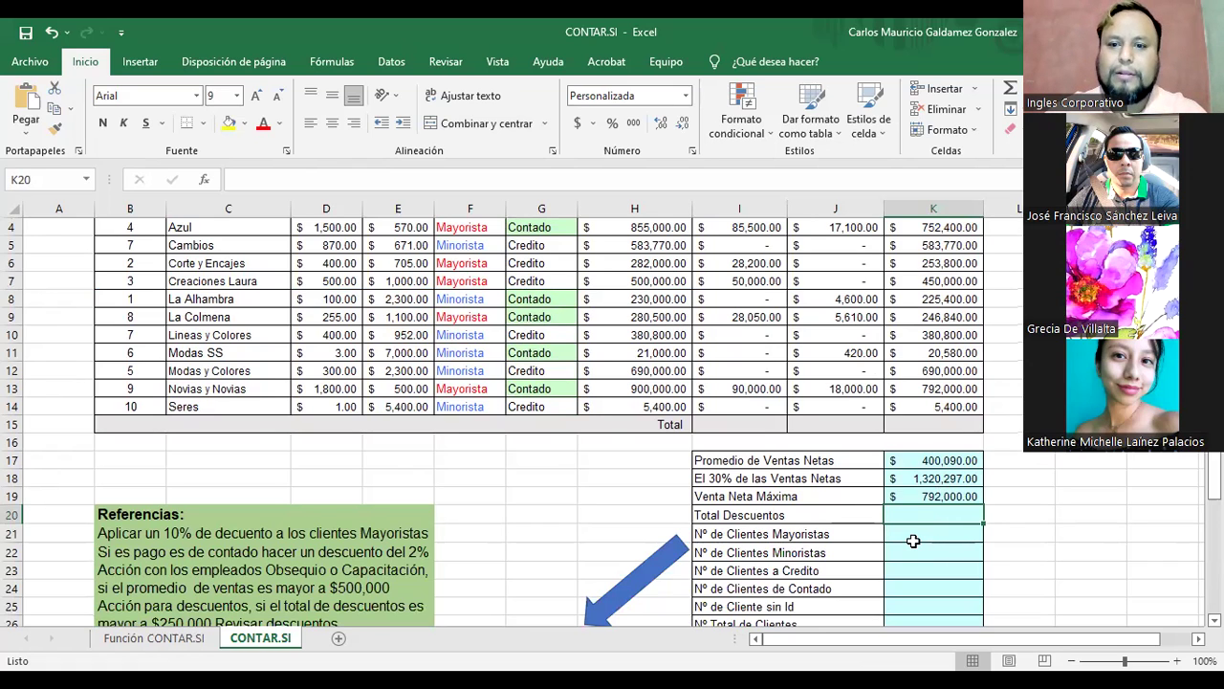
left_click_drag(903, 534, 953, 533)
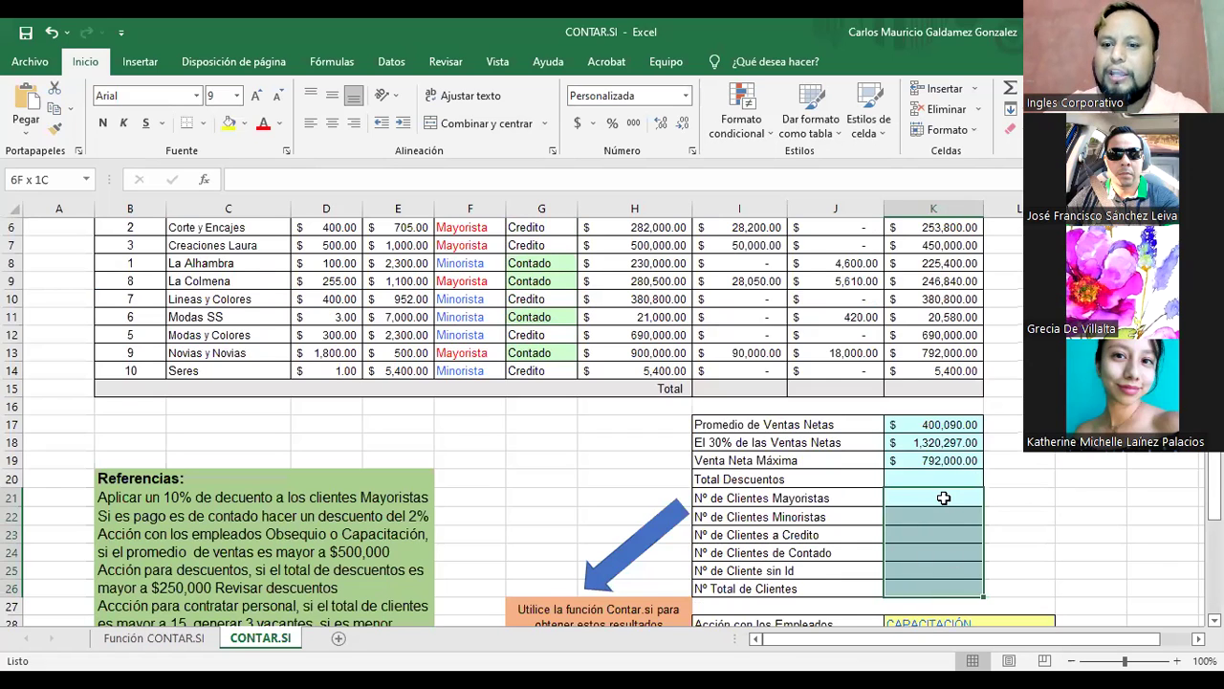
scroll(942, 503, "down", 1)
scroll(899, 432, "down", 1)
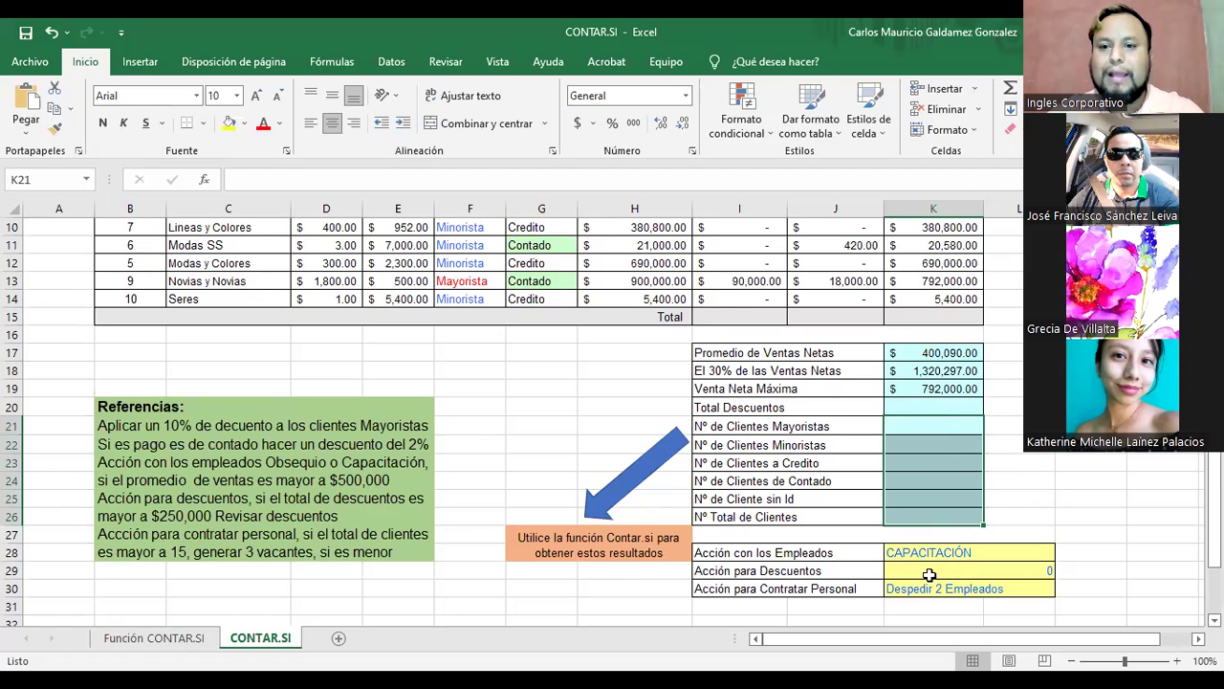
Calculate Total Descuentos in K20 by summing both discount columns with =SUMA(I4:J14)
left_click(920, 406)
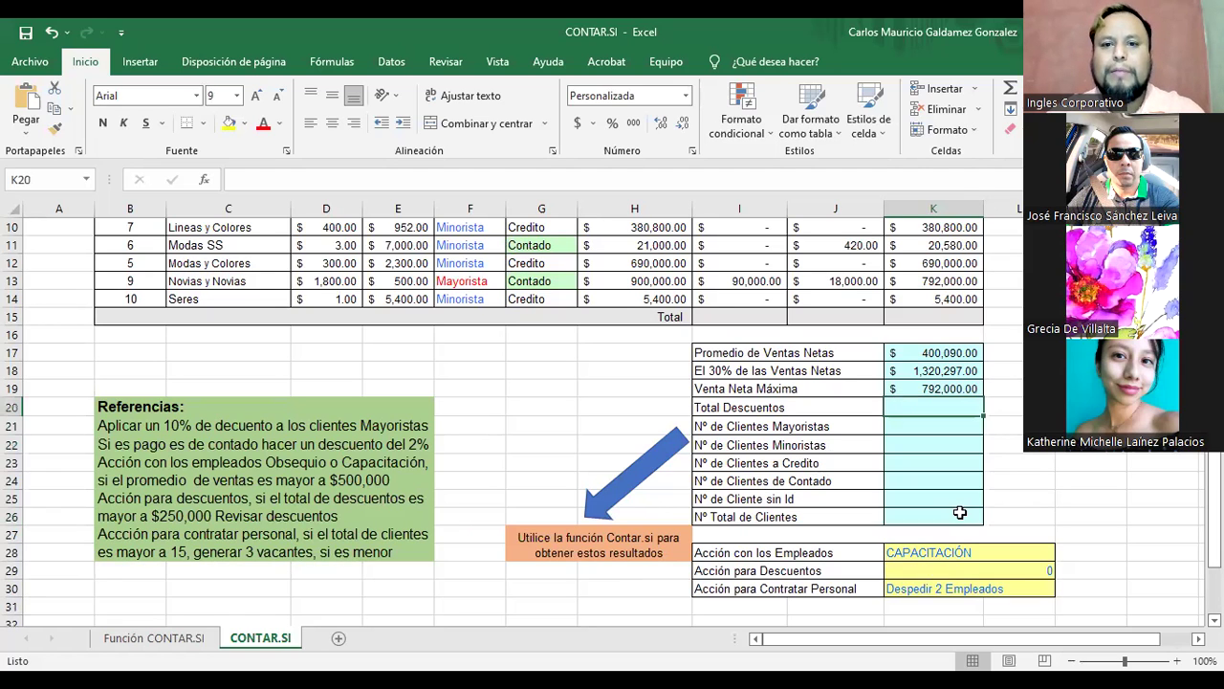
scroll(959, 513, "up", 2)
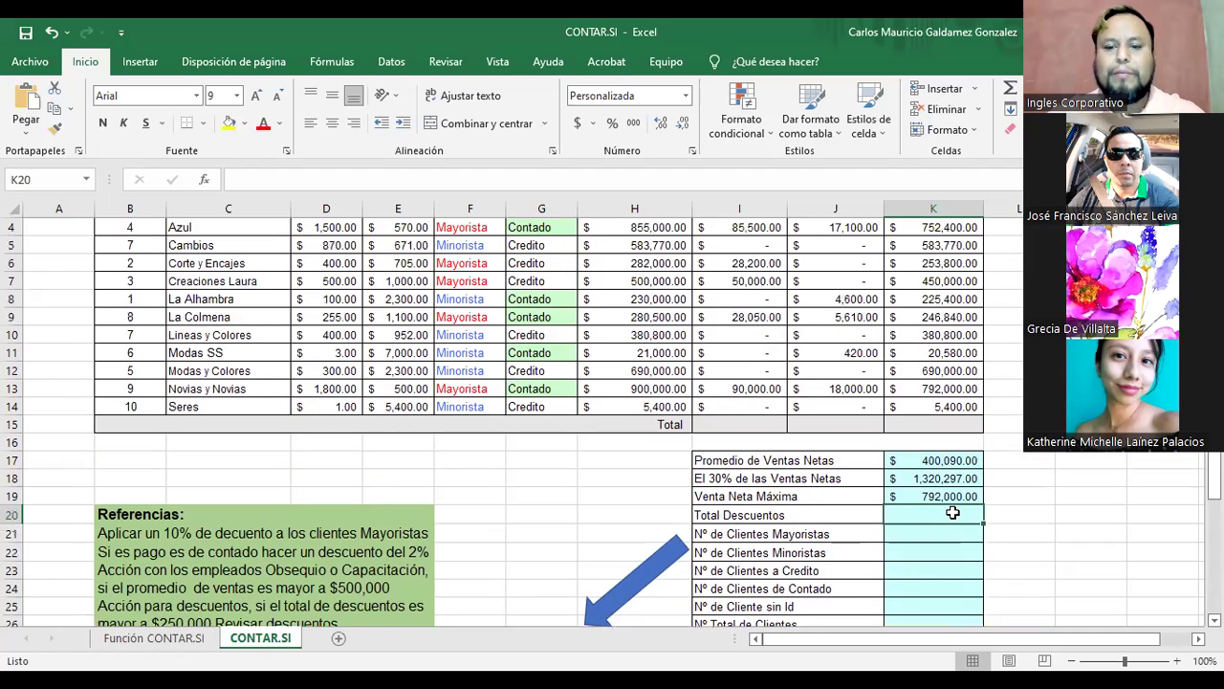
type("=")
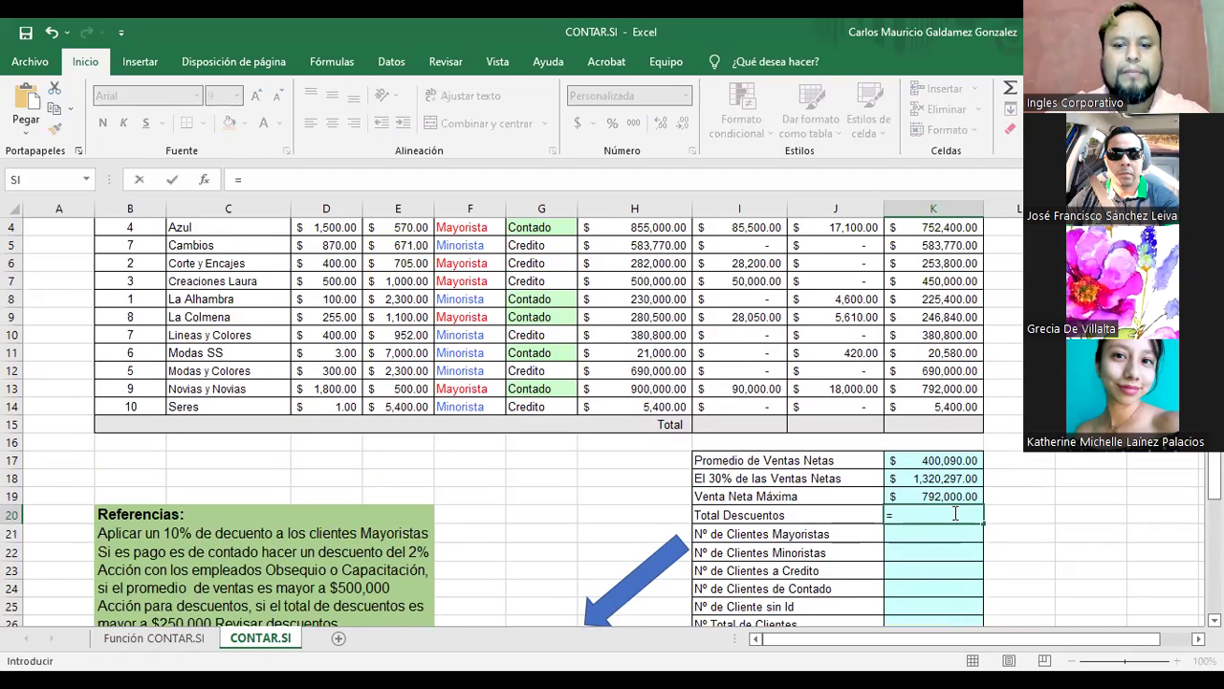
type("suma(")
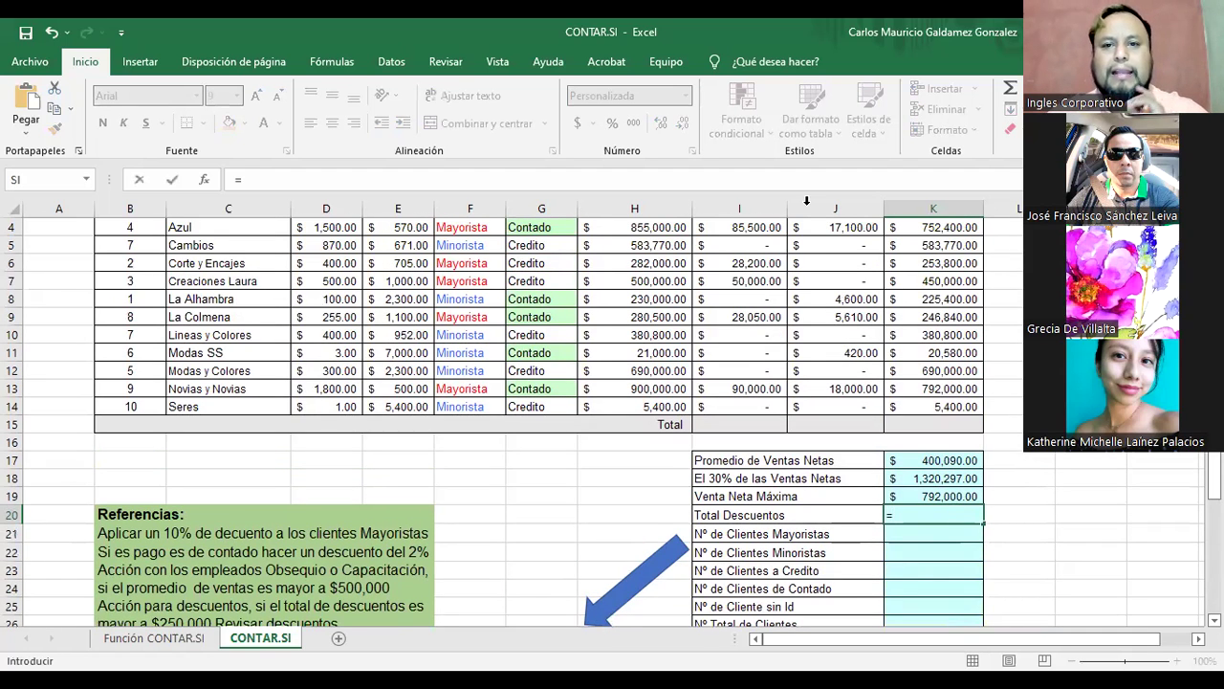
left_click(737, 227)
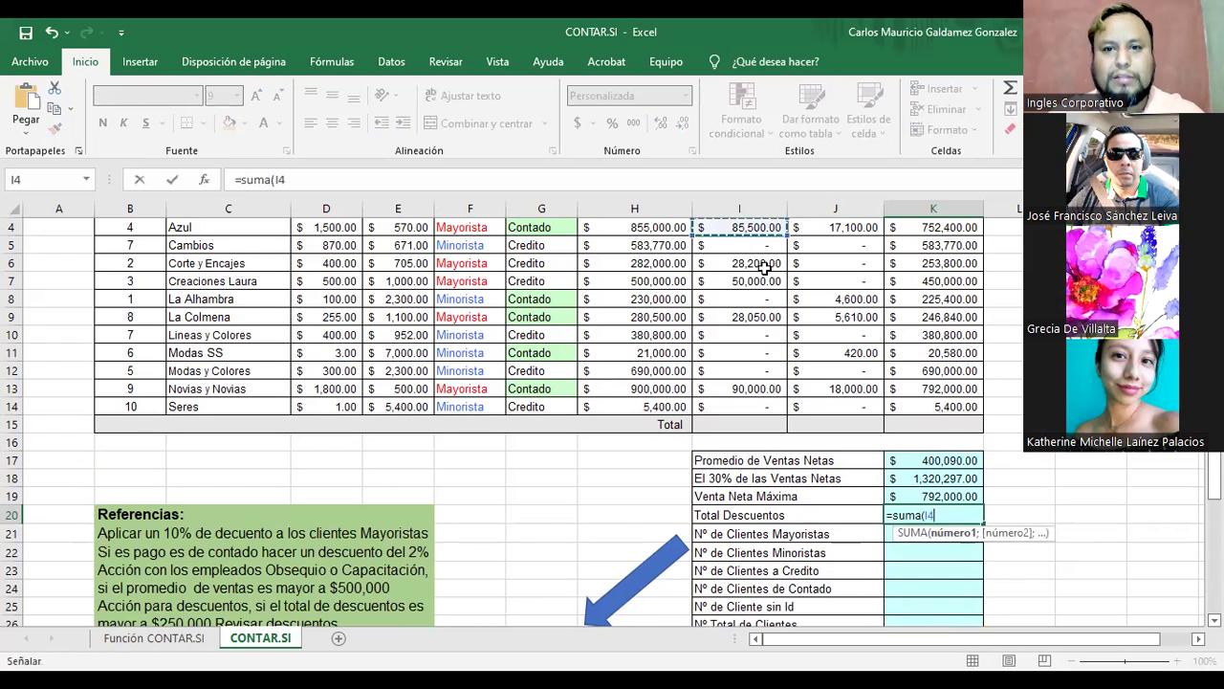
scroll(765, 268, "up", 1)
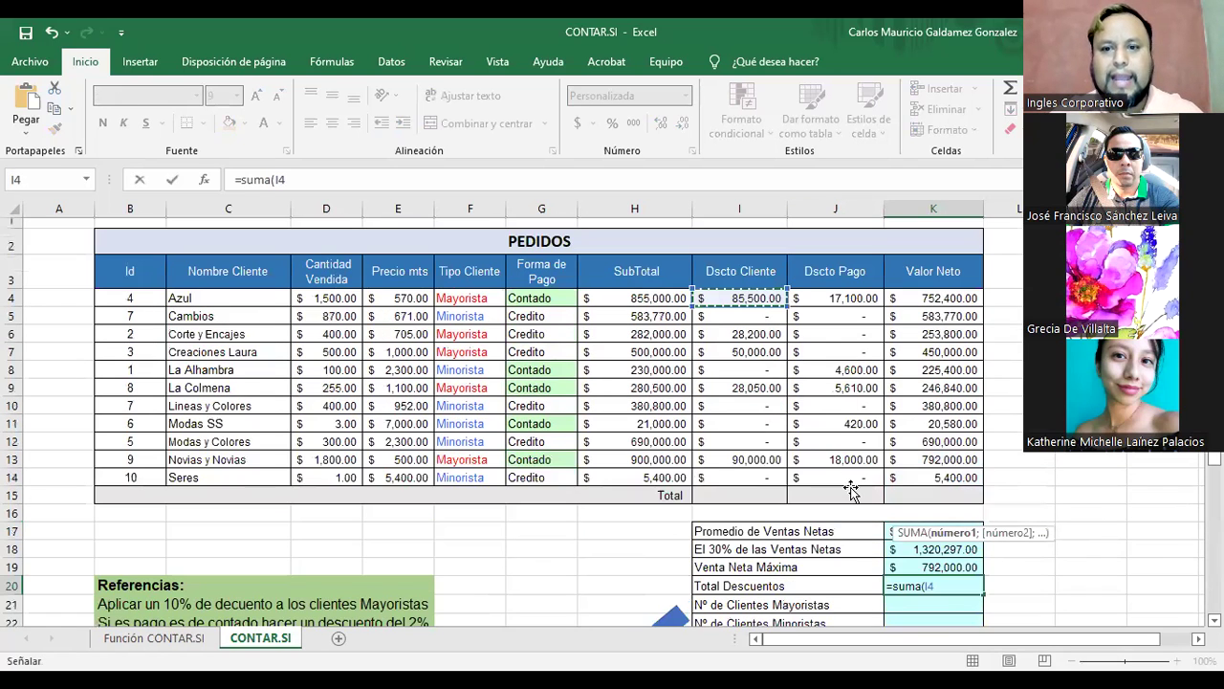
left_click(848, 481, "shift")
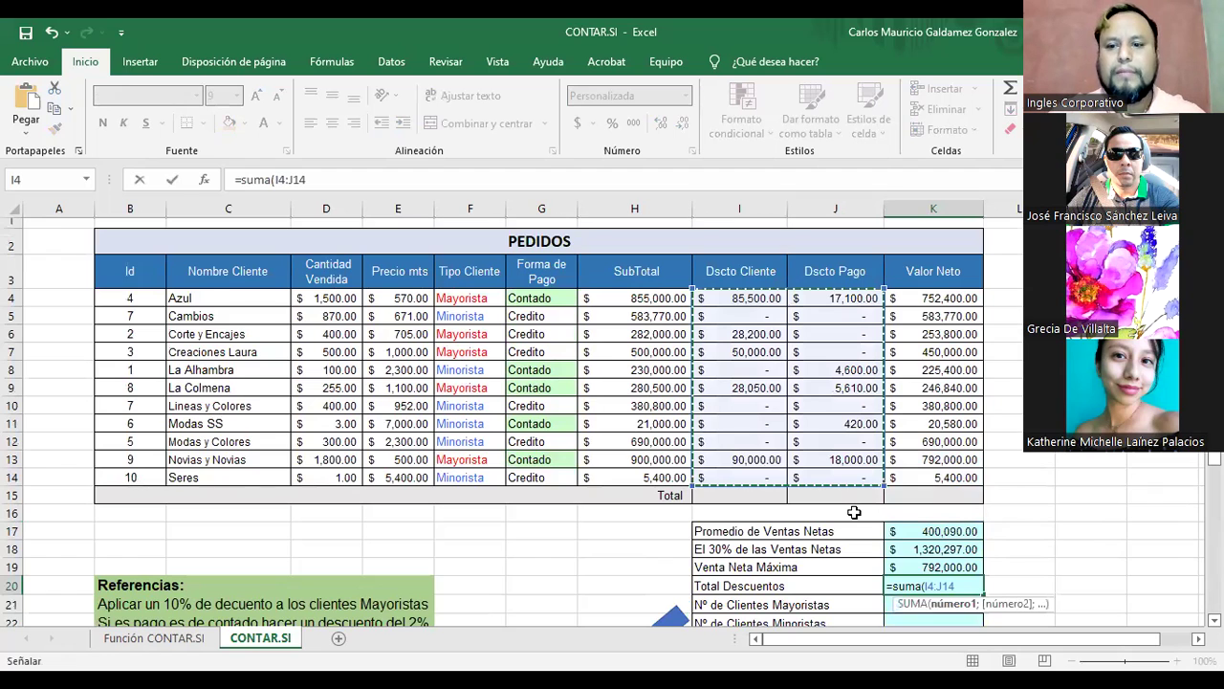
key("Return")
key("Up")
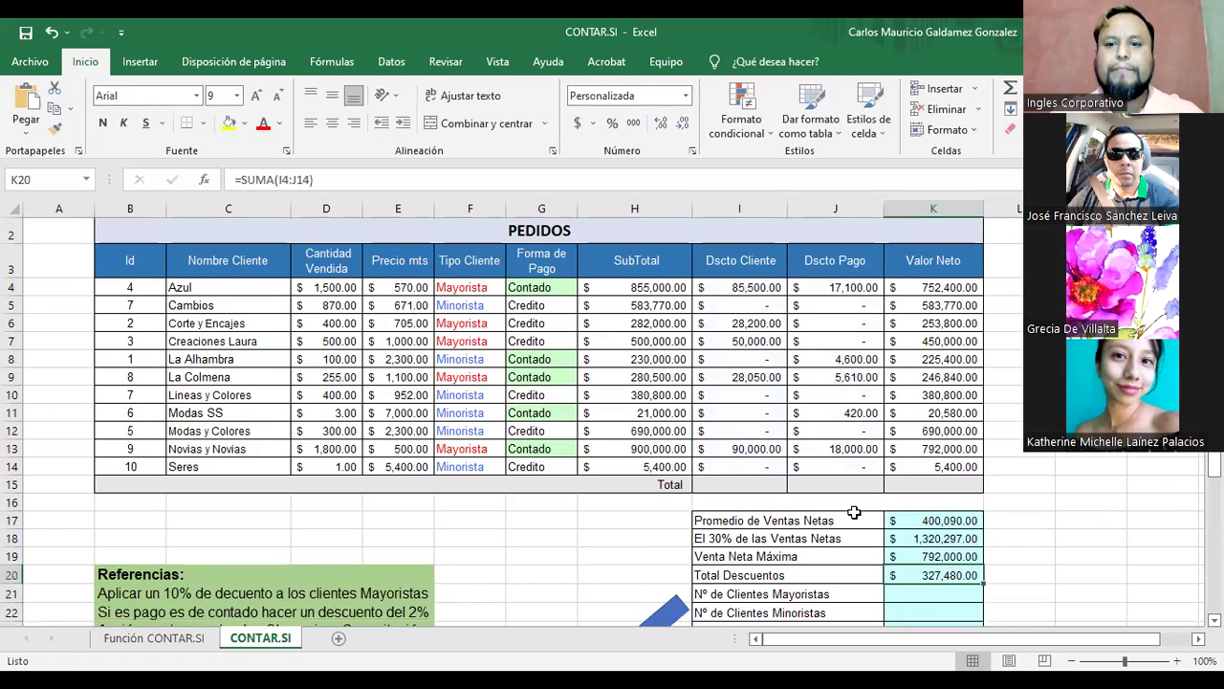
scroll(913, 387, "up", 1)
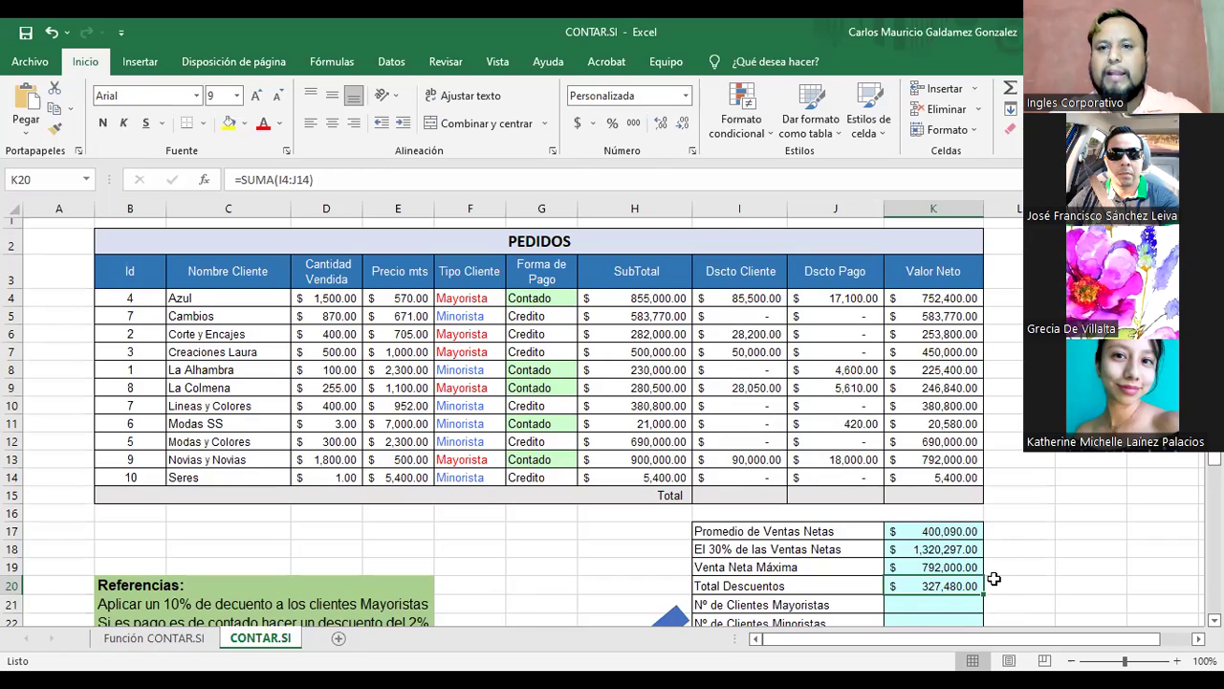
Review the Dscto Cliente, Dscto Pago and Valor Neto cells in the range I4:K14
left_click(744, 299)
left_click_drag(820, 372, 939, 483)
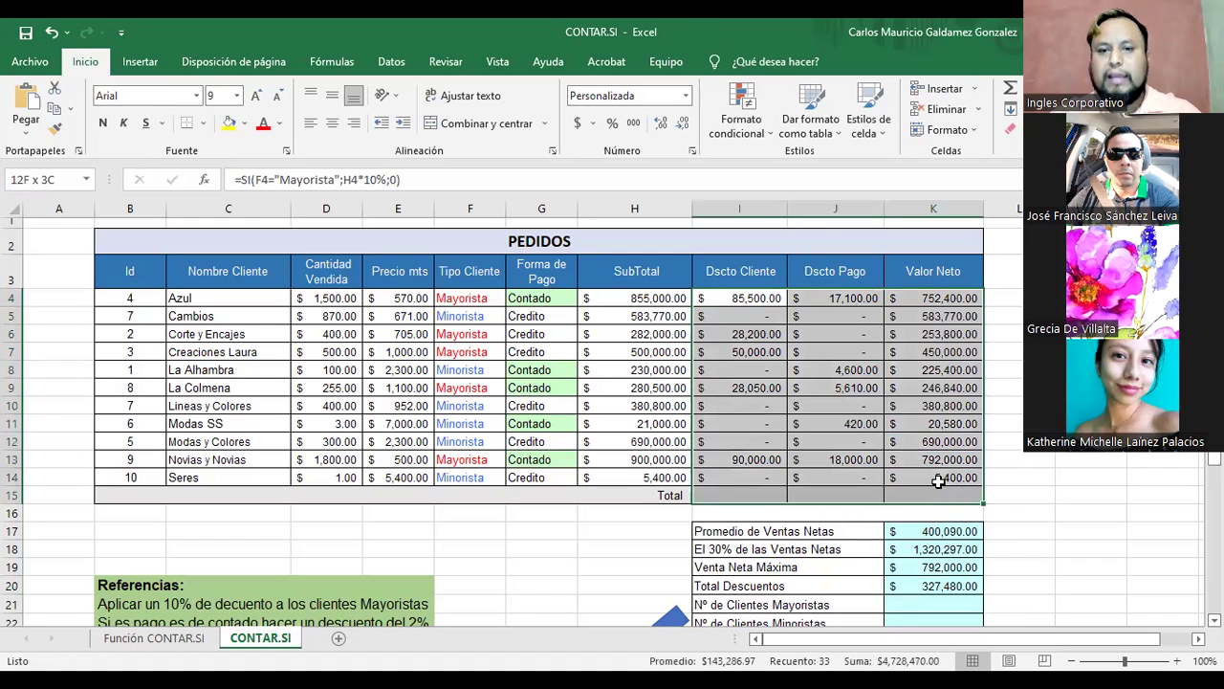
left_click(888, 457)
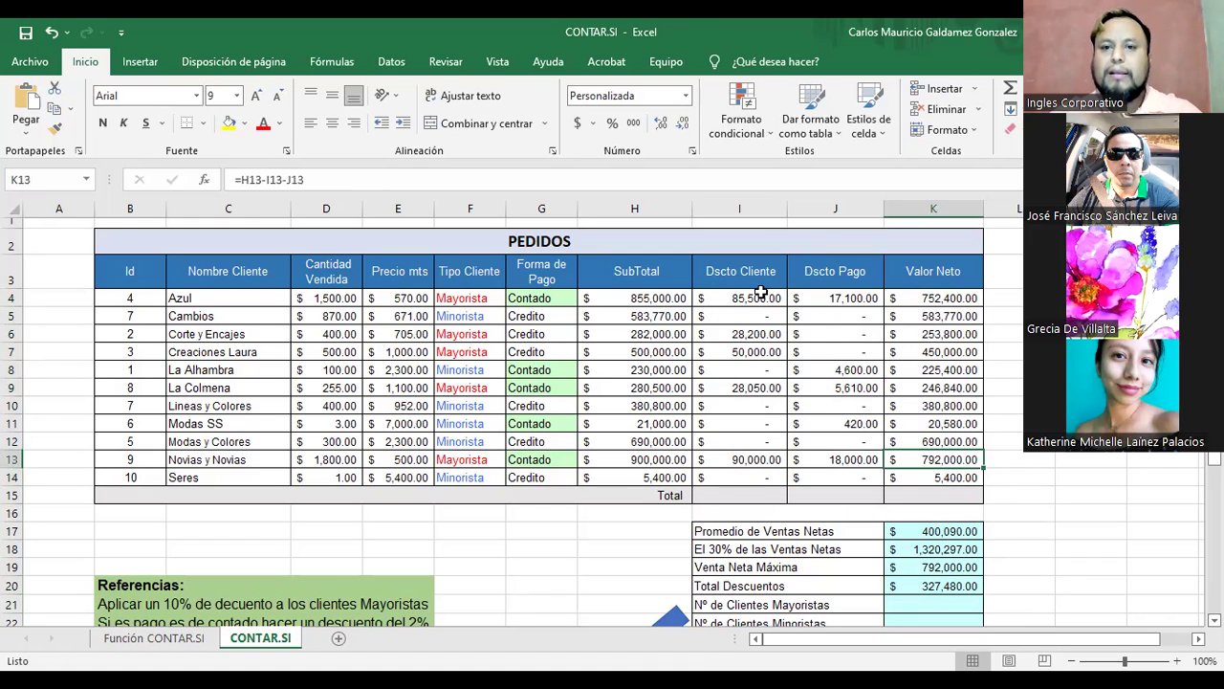
left_click_drag(752, 294, 935, 475)
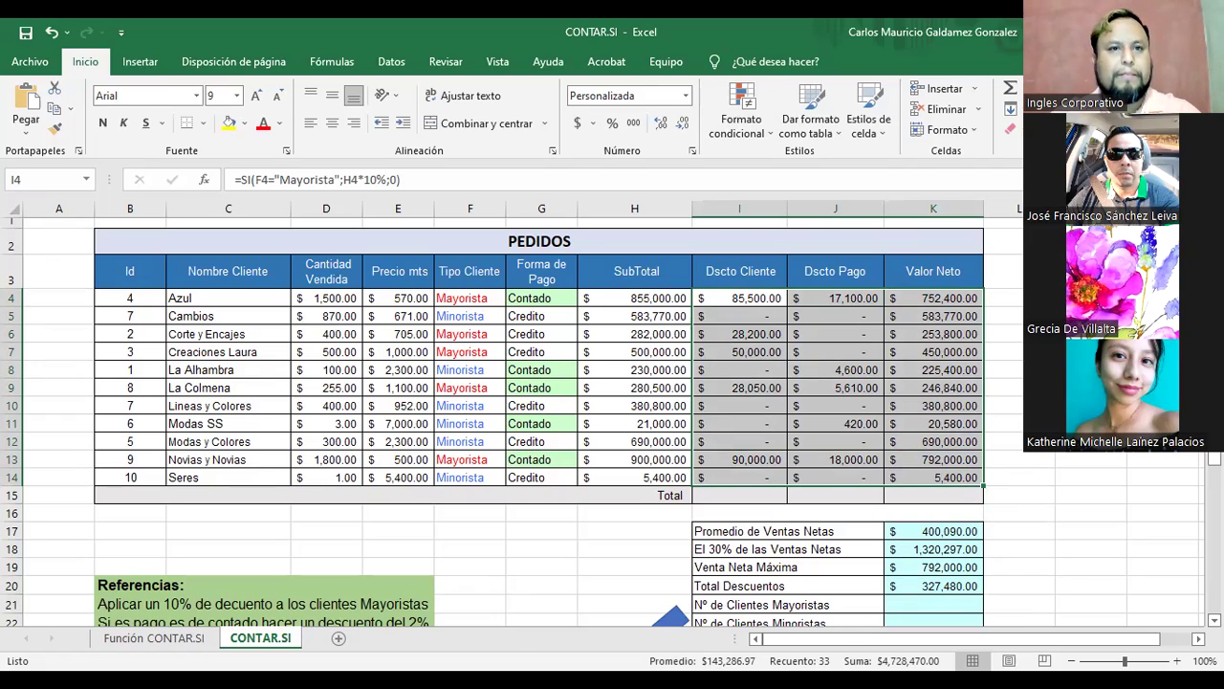
left_click(739, 297)
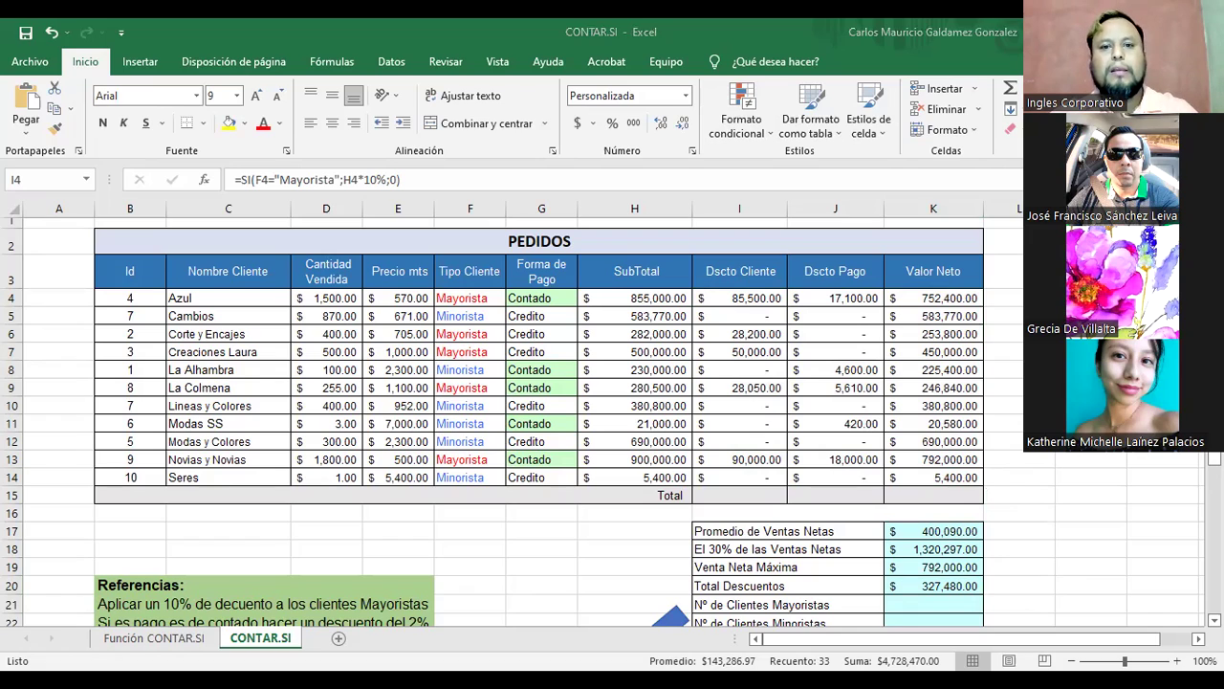
left_click(611, 640)
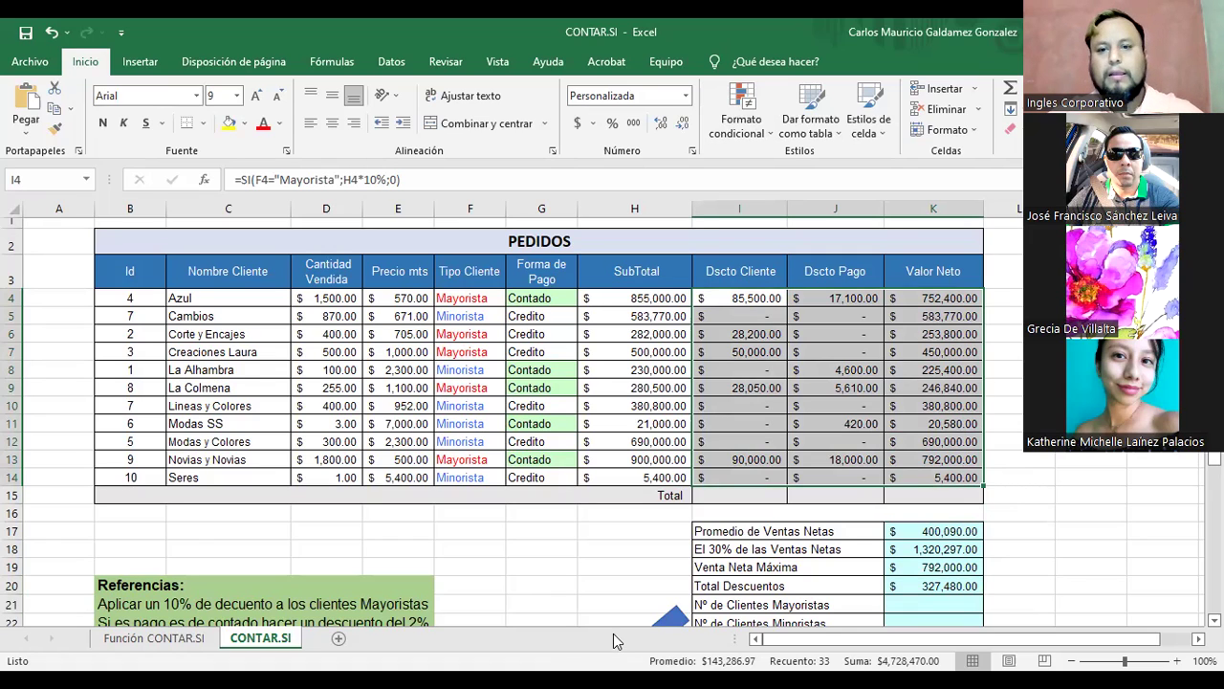
left_click(737, 474)
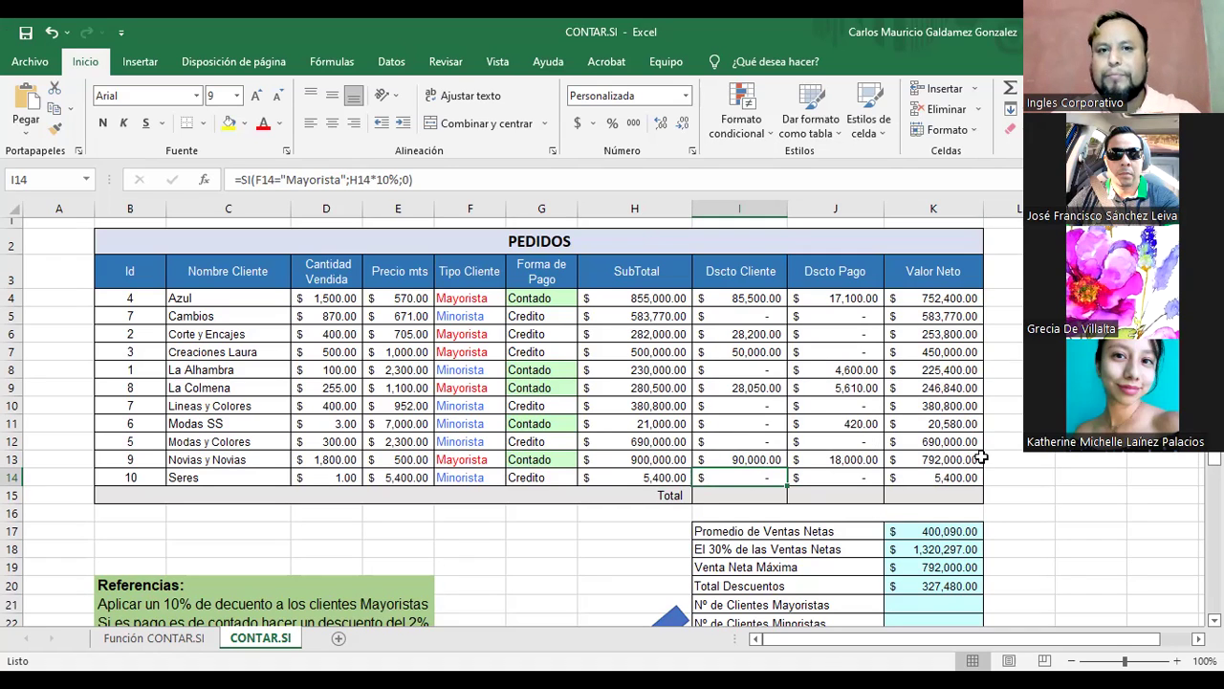
left_click(791, 442)
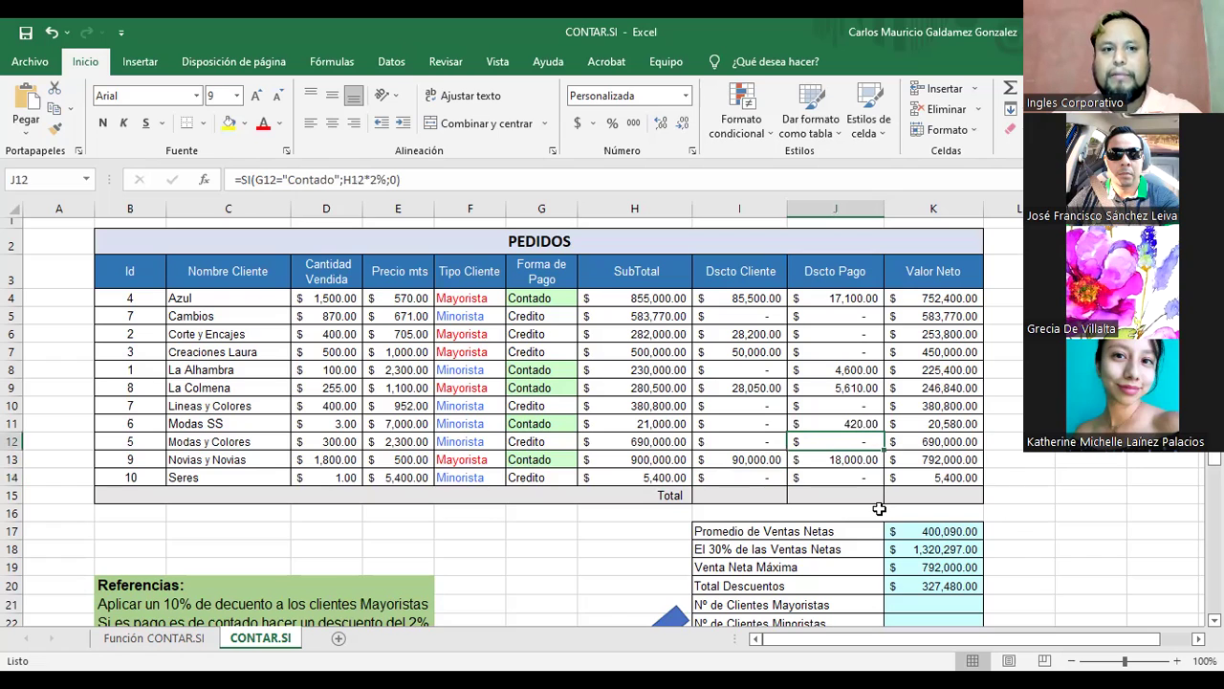
Examine the client count rows K21:K26, the action rows beneath them, the Referencias notes and the Contar.si instruction
scroll(879, 508, "down", 2)
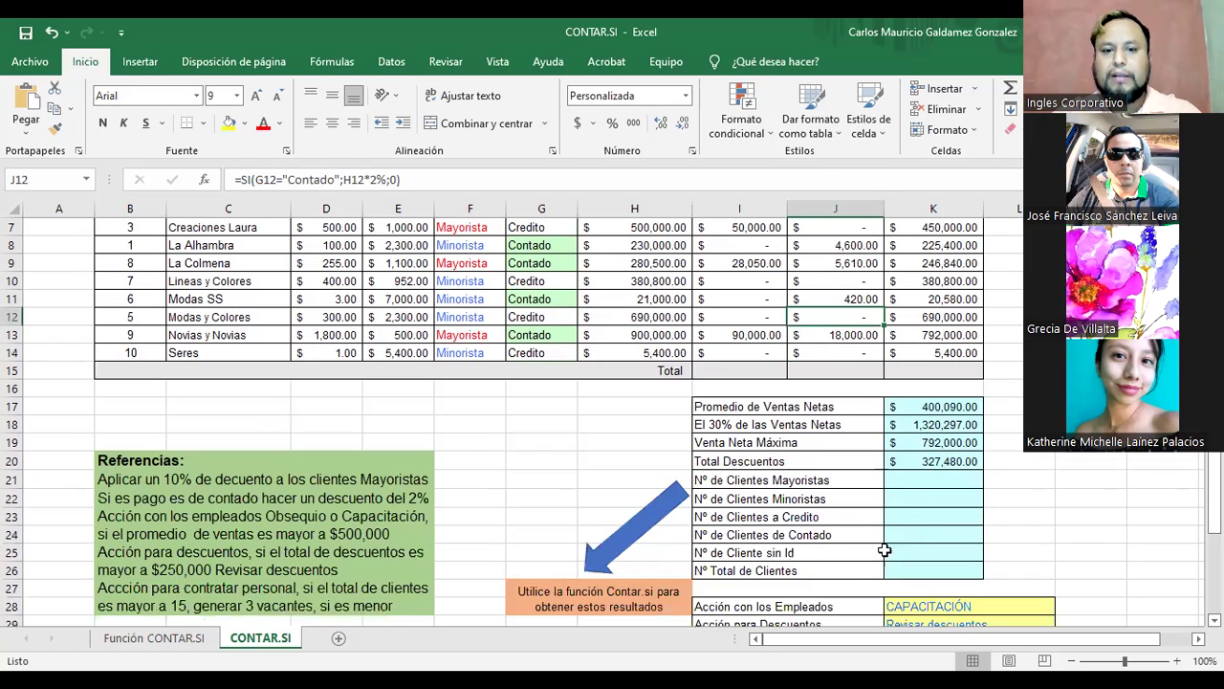
left_click_drag(920, 480, 930, 569)
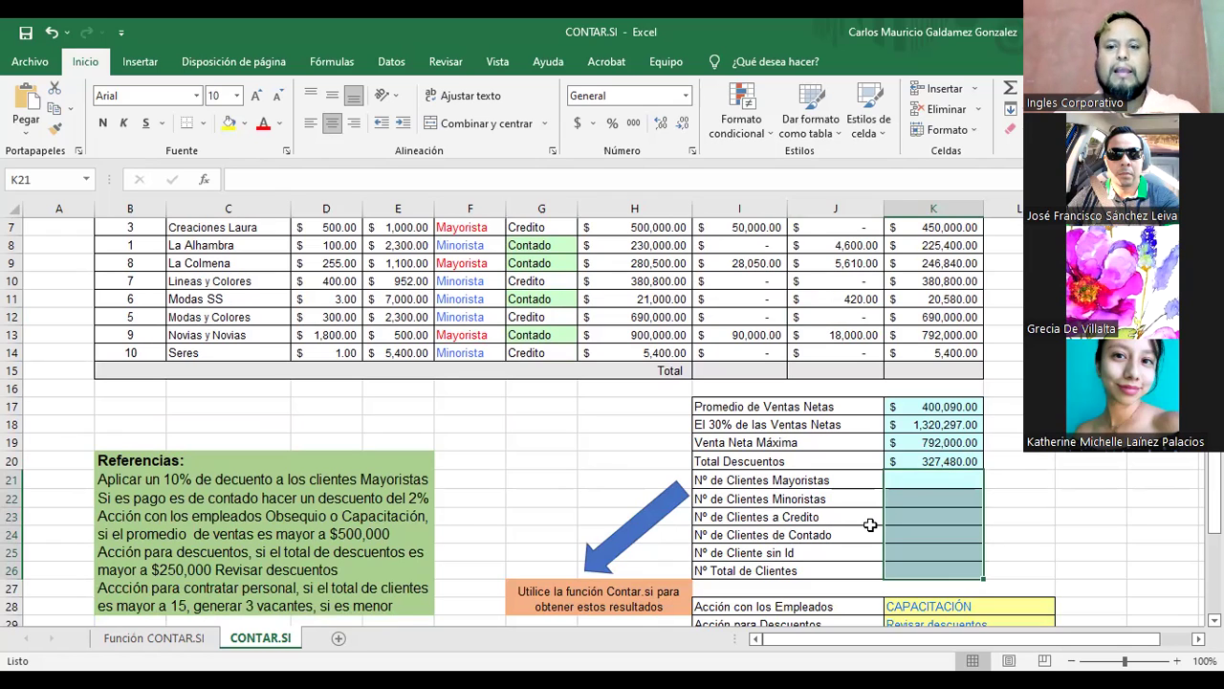
scroll(870, 524, "down", 1)
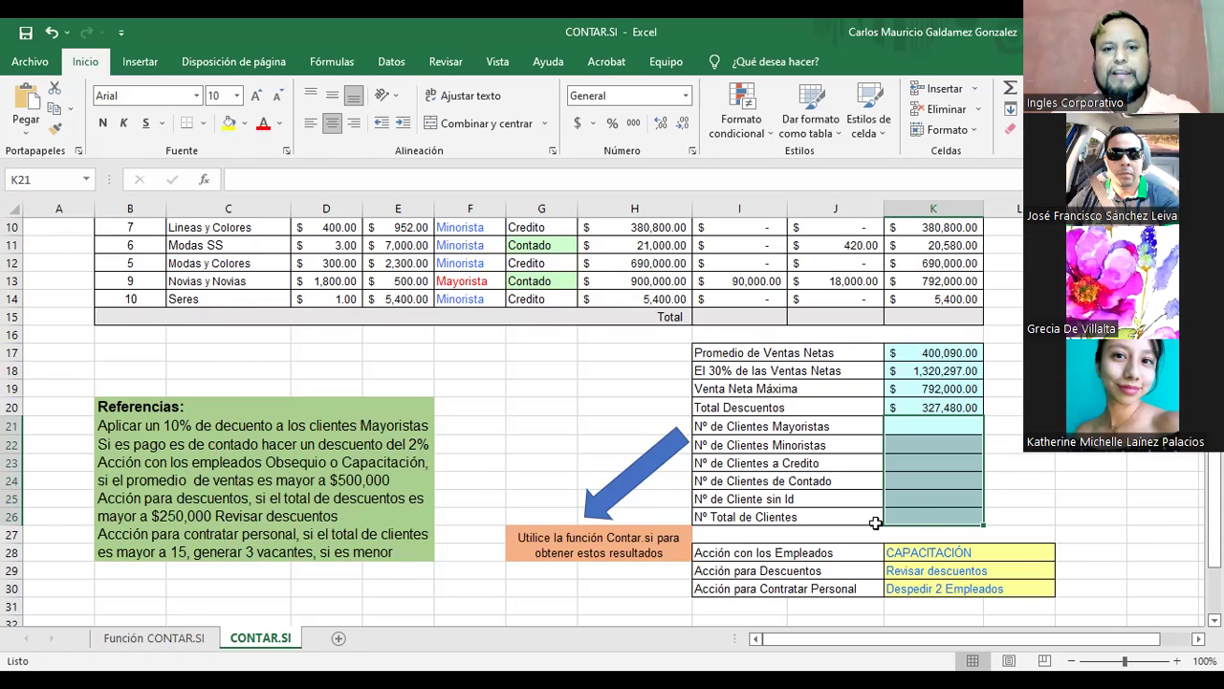
scroll(875, 523, "up", 3)
scroll(410, 475, "down", 4)
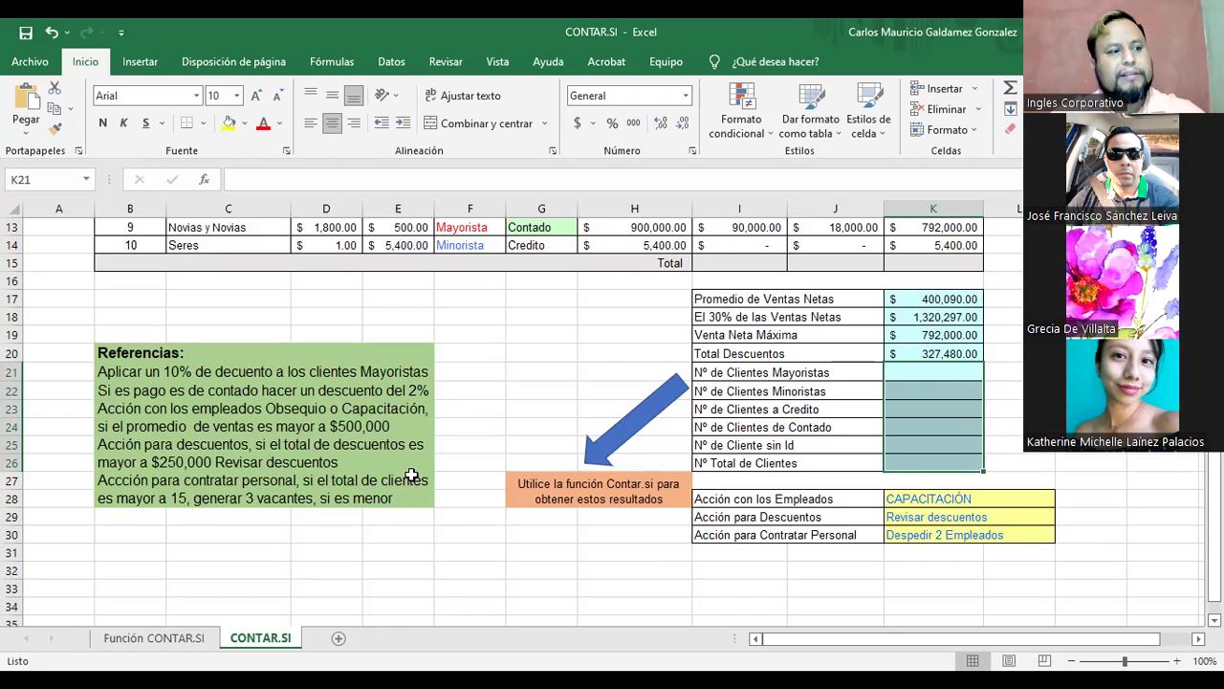
left_click(215, 354)
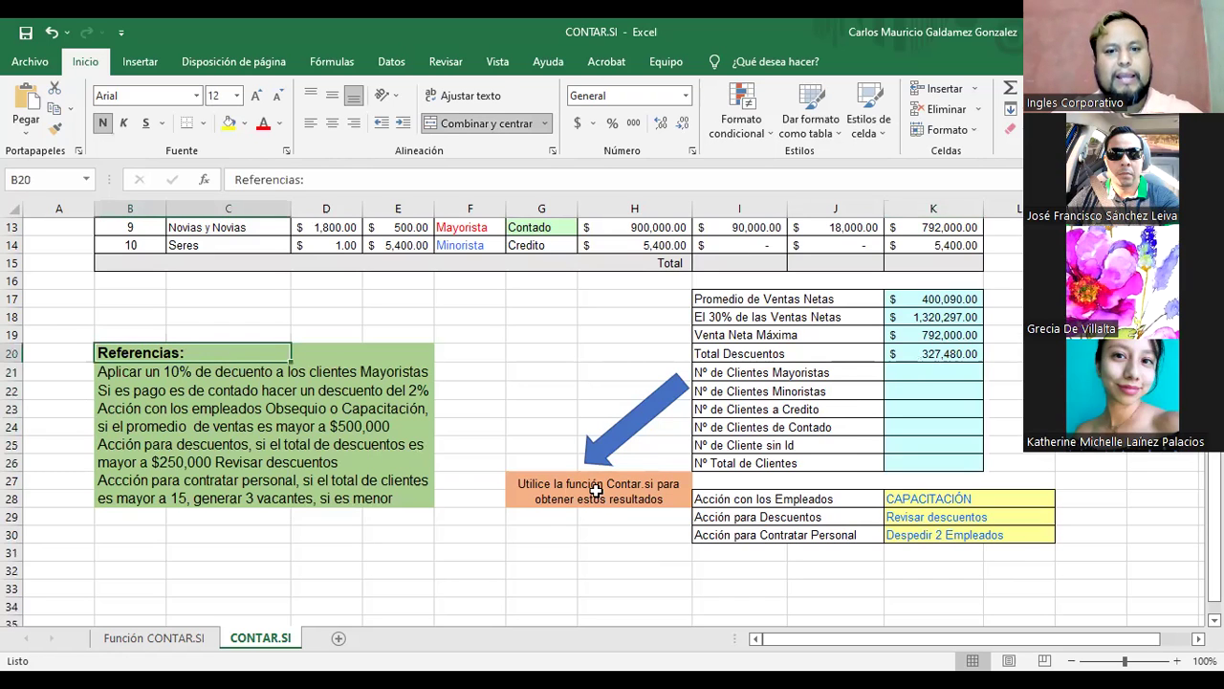
left_click(572, 489)
left_click(617, 430)
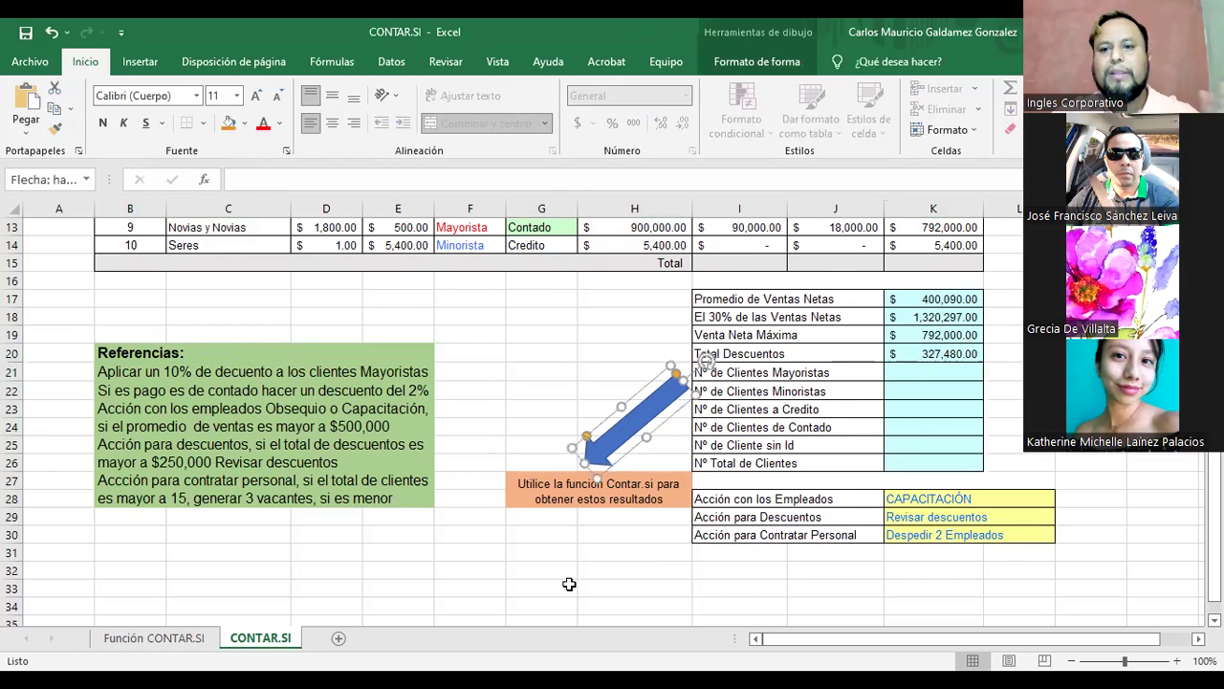
scroll(569, 583, "up", 2)
scroll(786, 514, "up", 2)
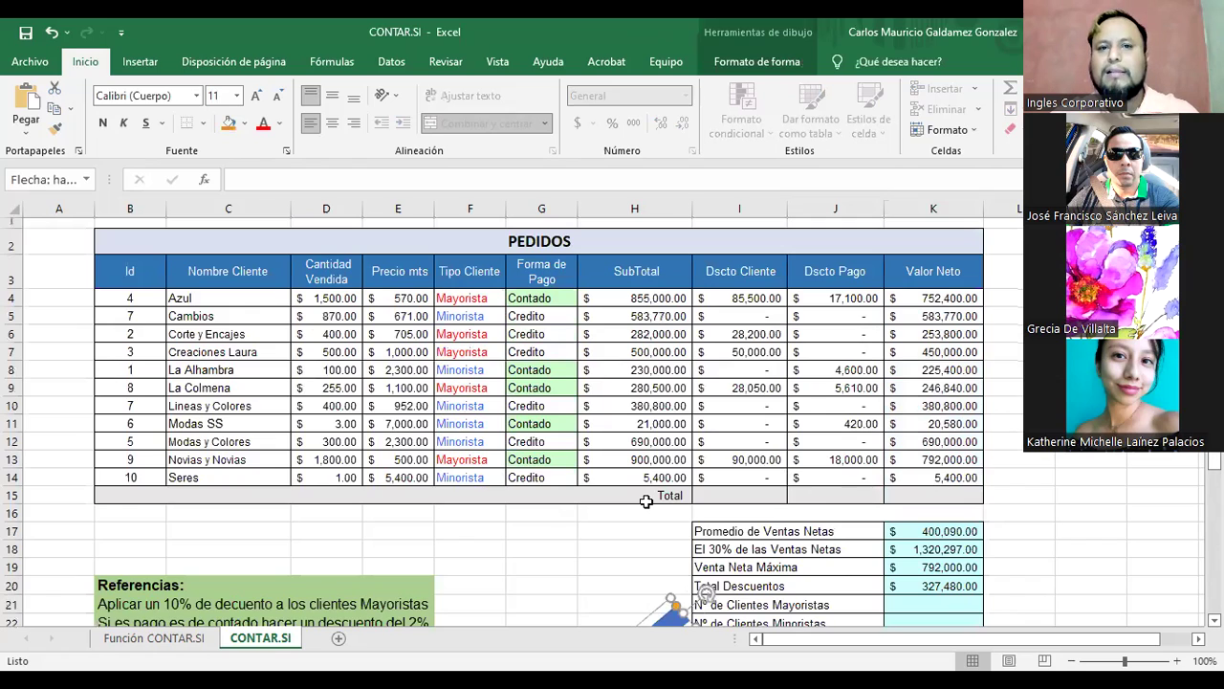
left_click(611, 530)
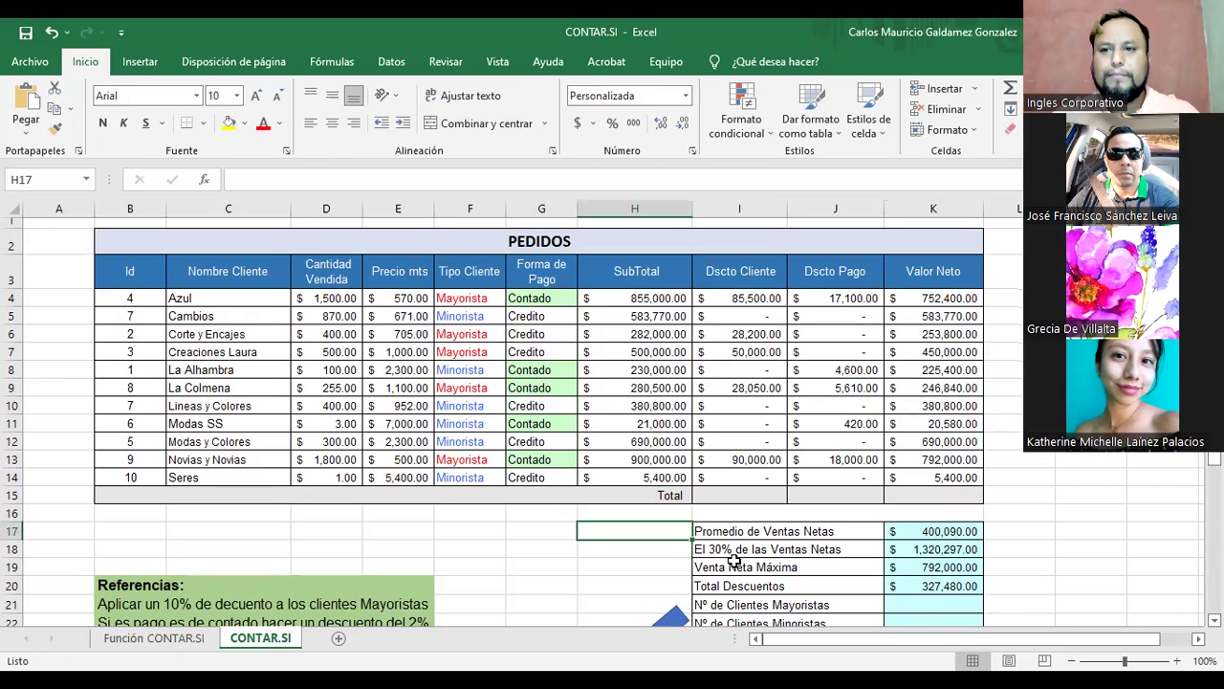
left_click(610, 551)
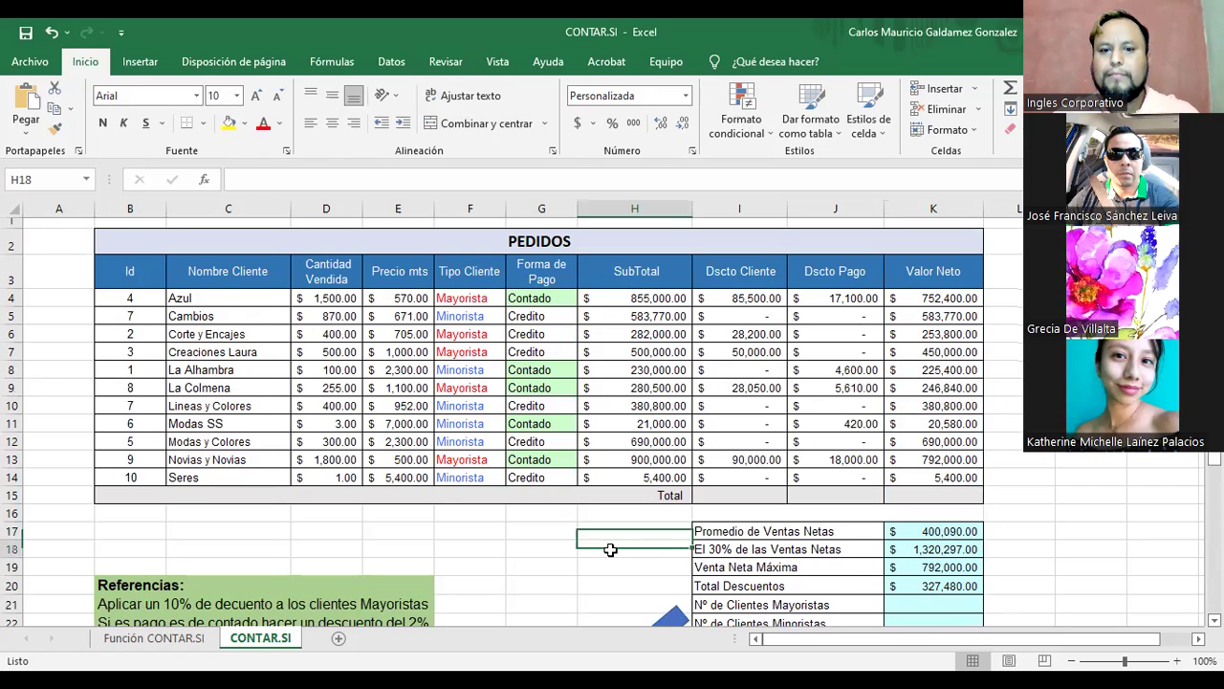
Review the summary figures in K17:K20, the client count cells K21:K26 and the action formulas in K28:K30
left_click(607, 530)
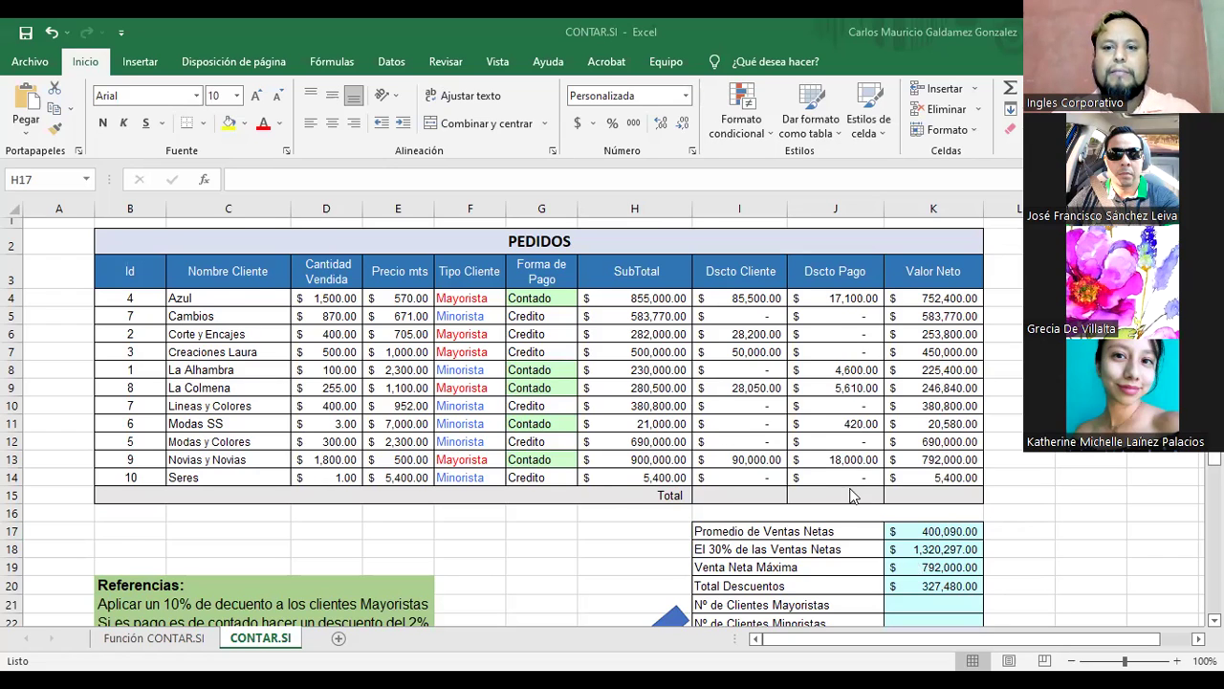
scroll(854, 496, "down", 3)
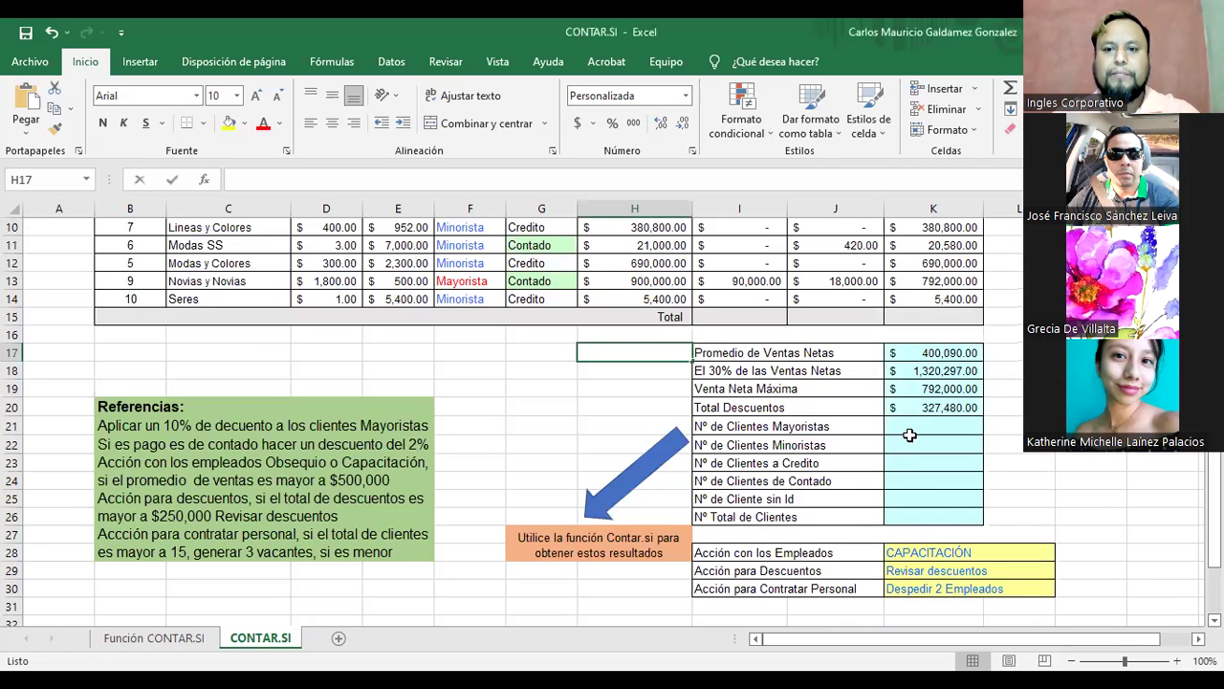
left_click_drag(908, 426, 905, 507)
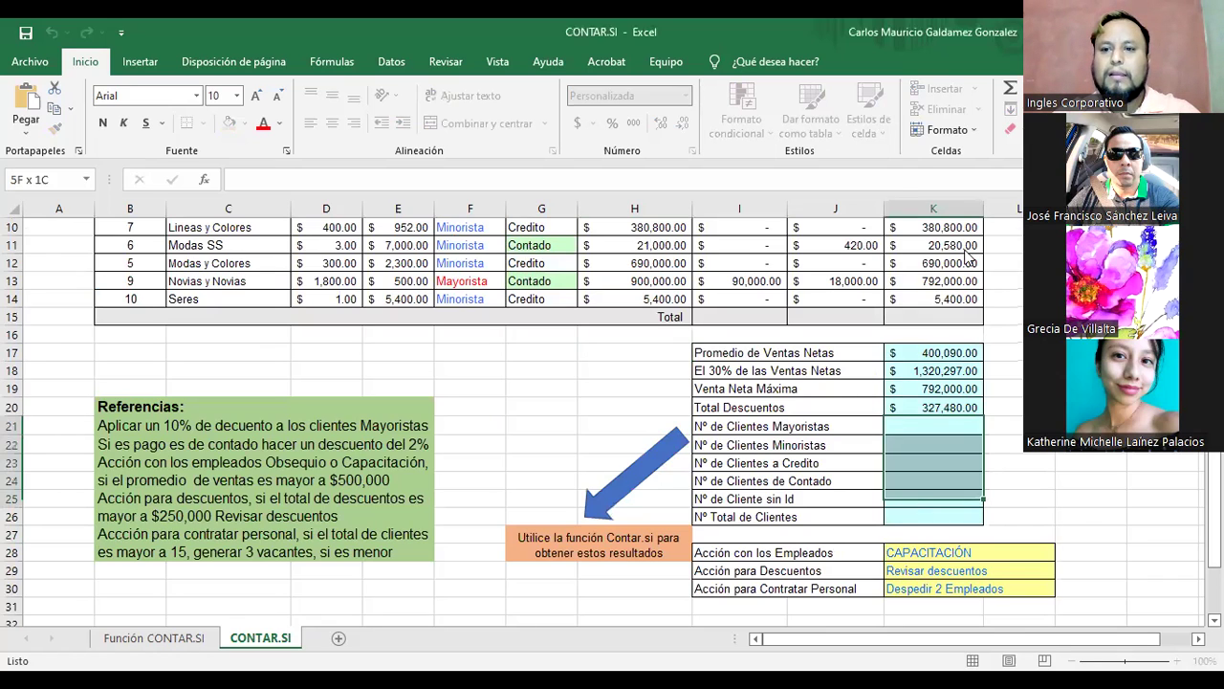
left_click_drag(968, 255, 968, 255)
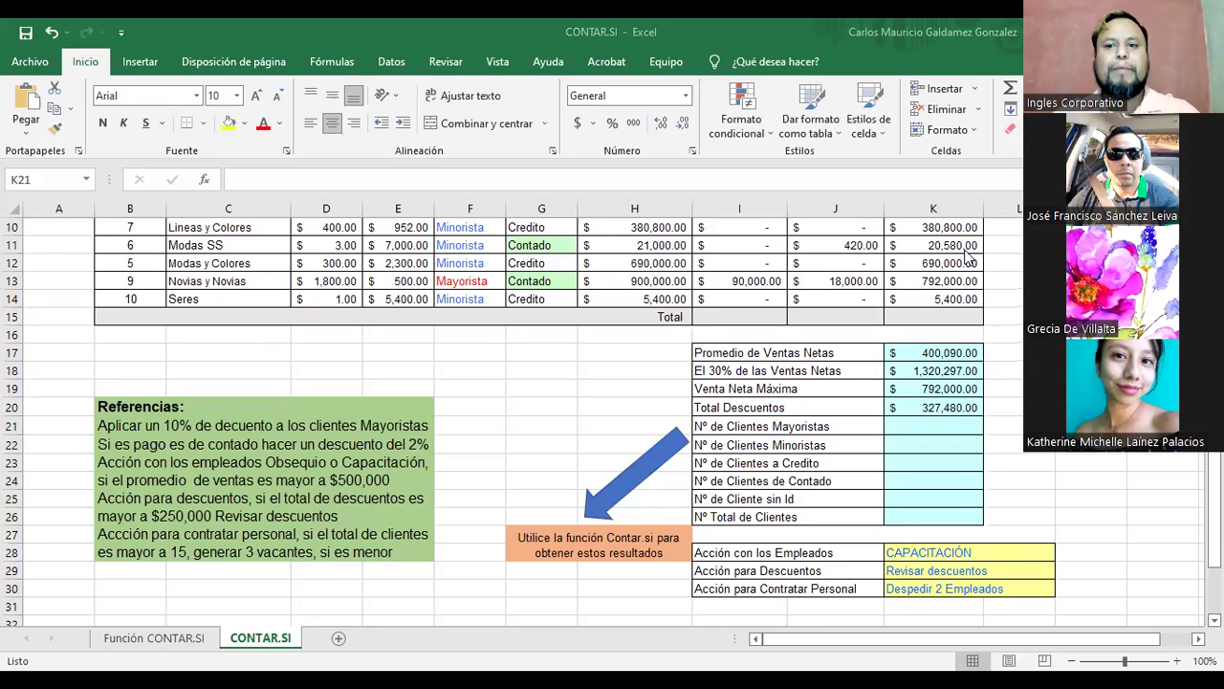
left_click(899, 593)
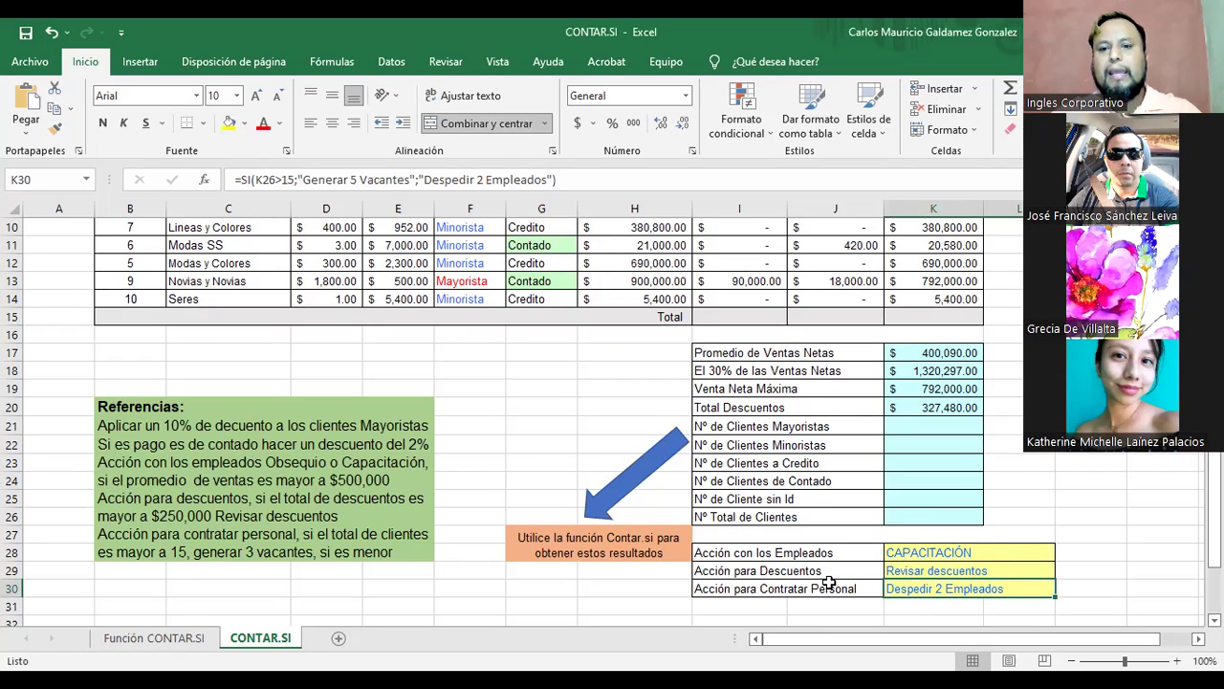
left_click_drag(911, 552, 913, 588)
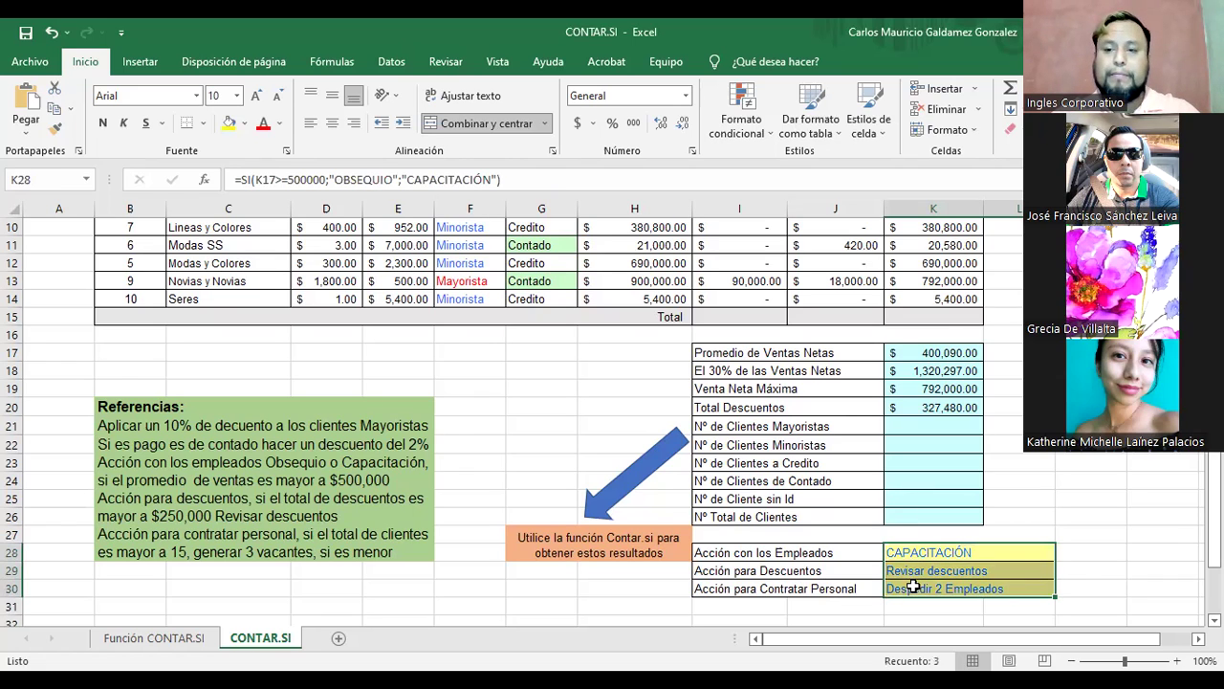
left_click(930, 356)
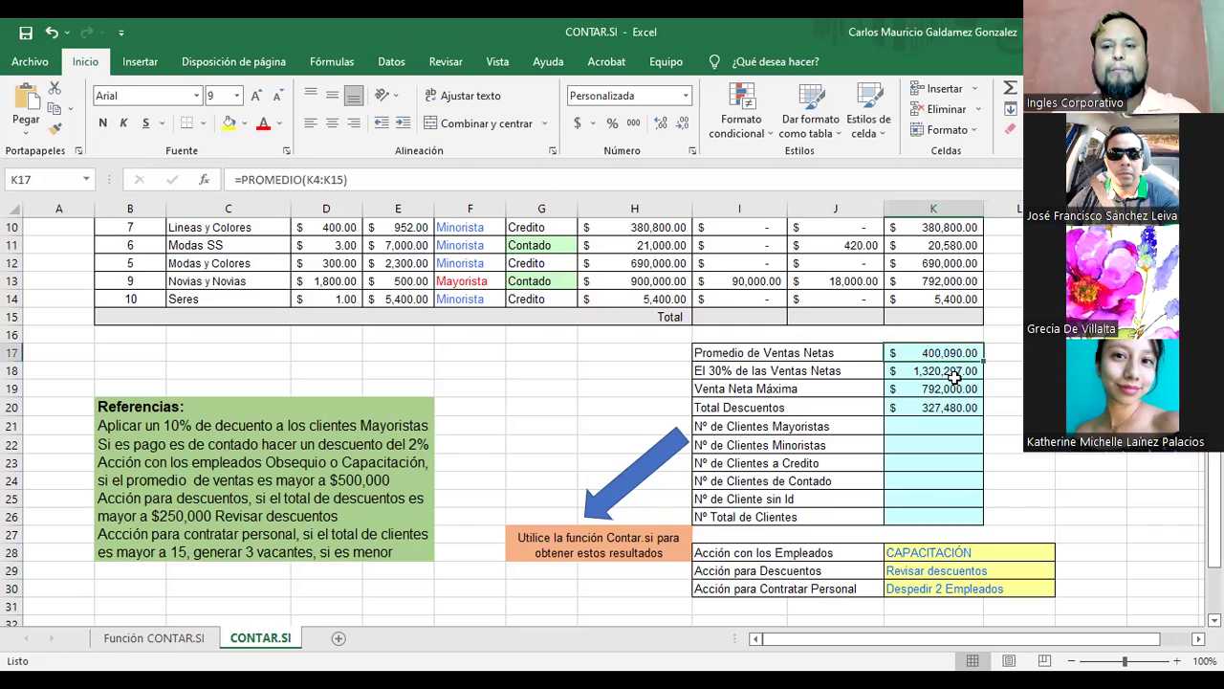
left_click_drag(933, 406, 920, 354)
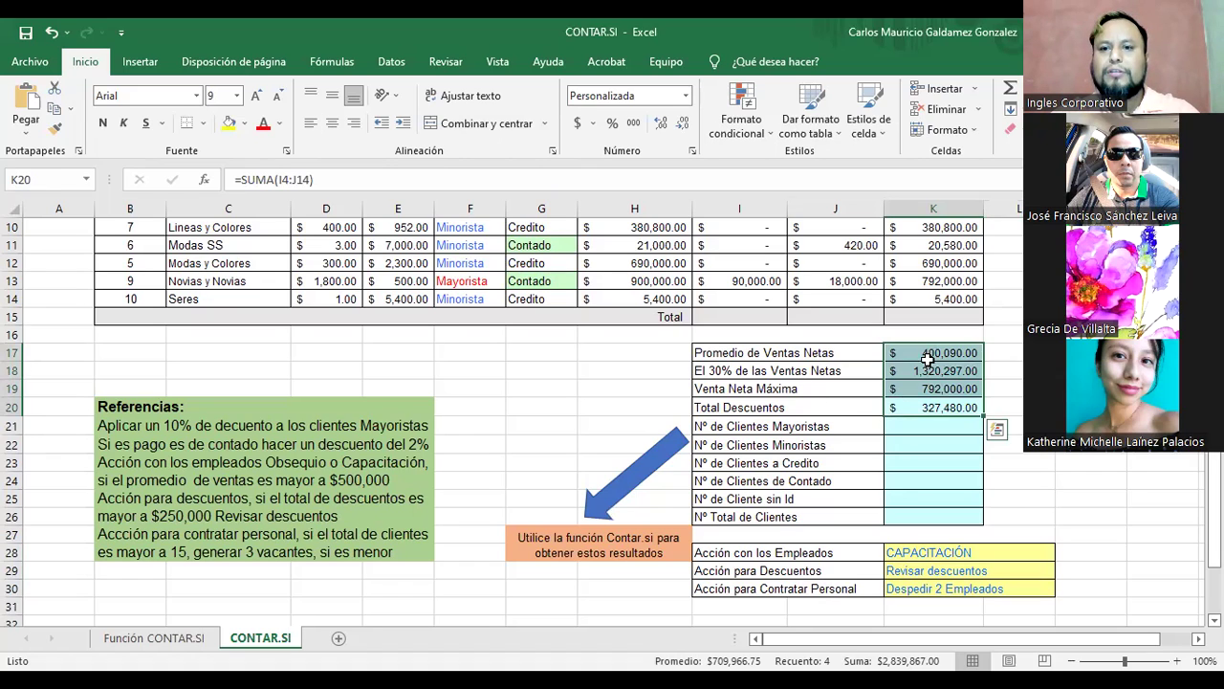
left_click(928, 352)
left_click_drag(929, 407, 928, 409)
left_click(906, 425)
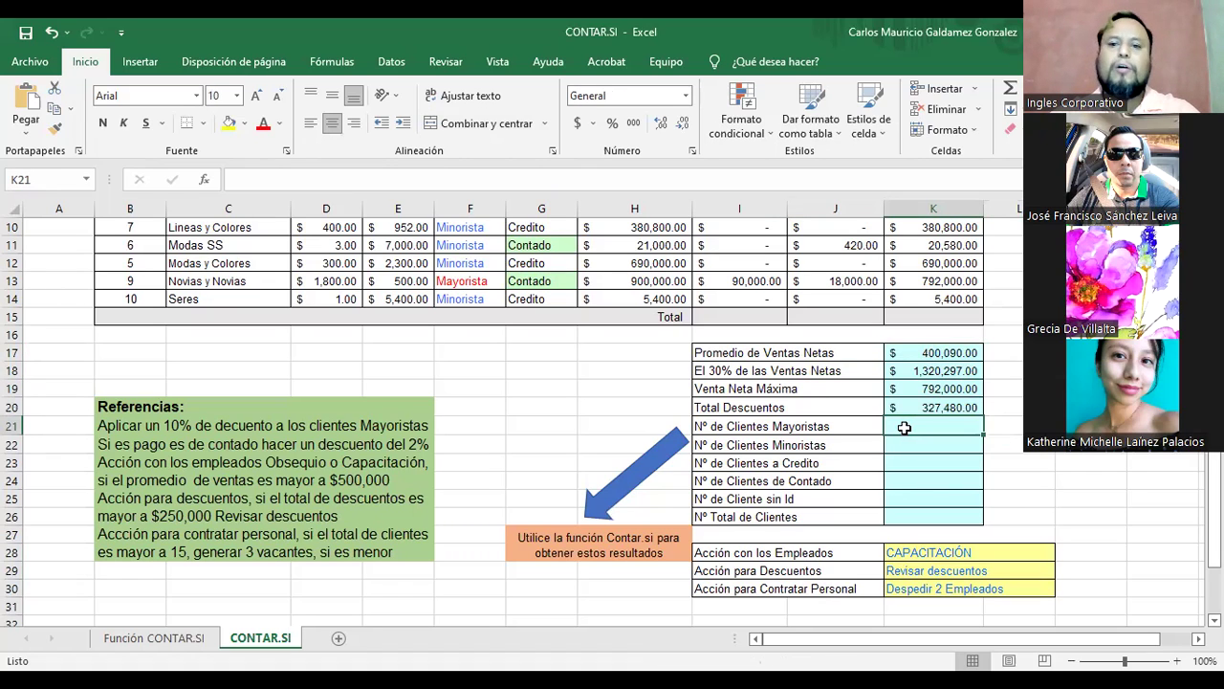
left_click_drag(904, 499, 906, 511)
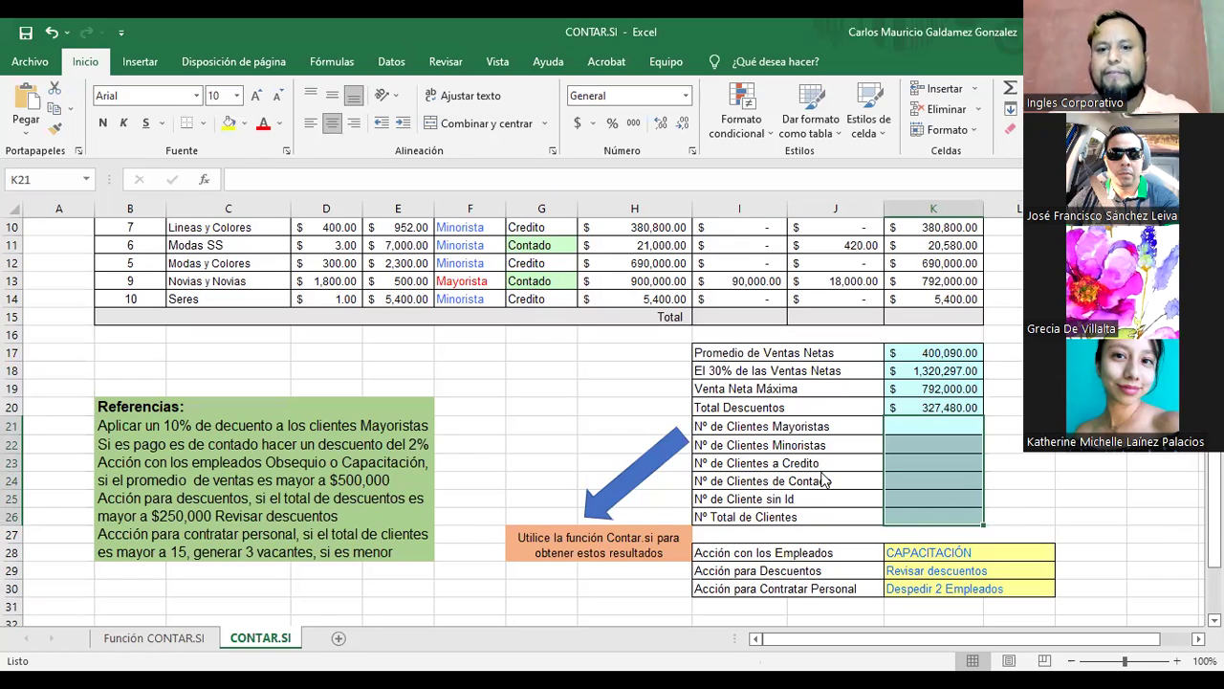
Select the Acción con los Empleados result in K28 and save the workbook
left_click(894, 552)
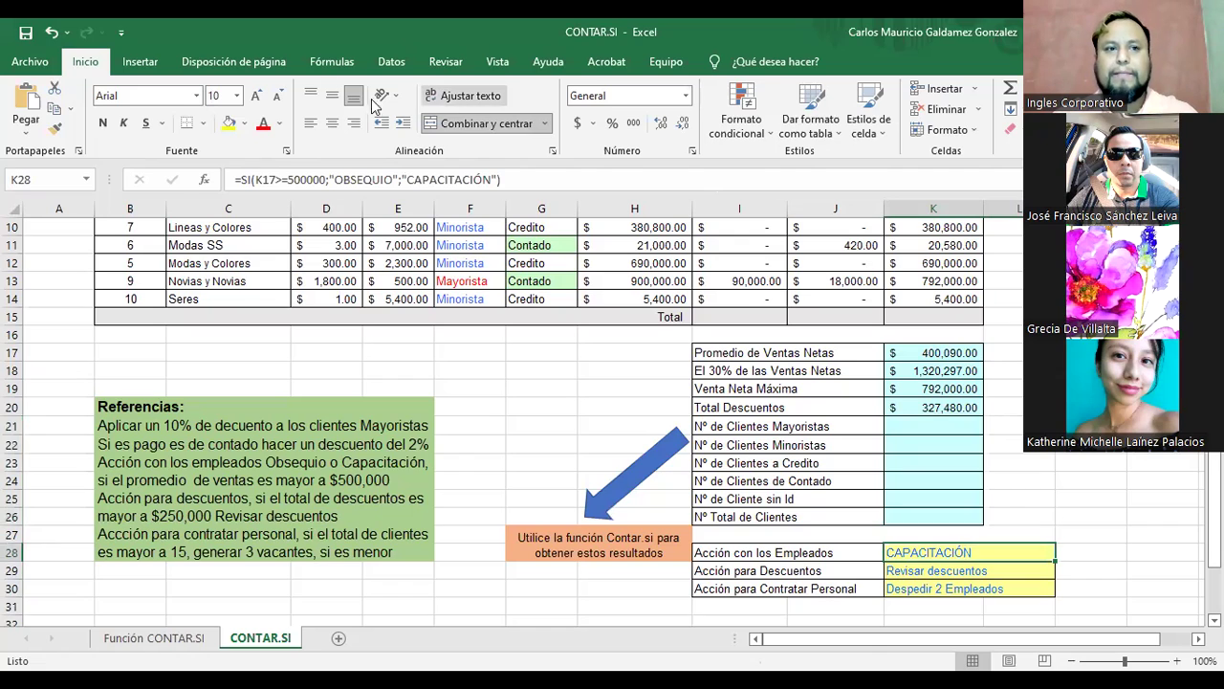
left_click(27, 33)
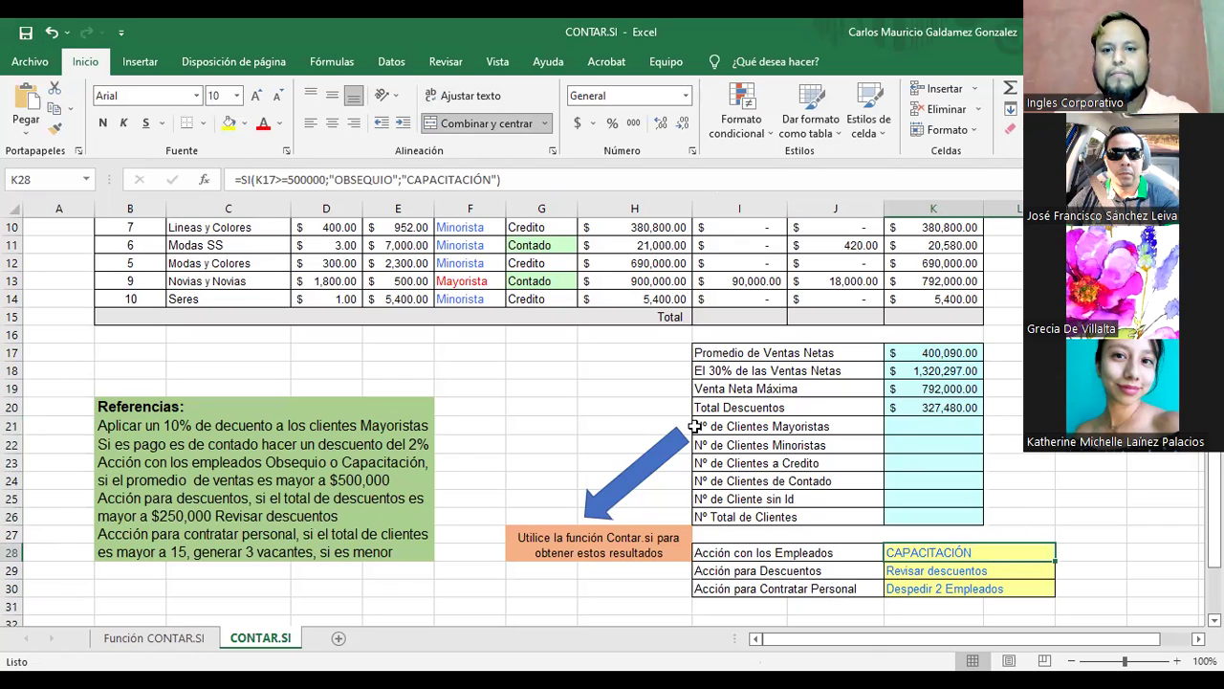